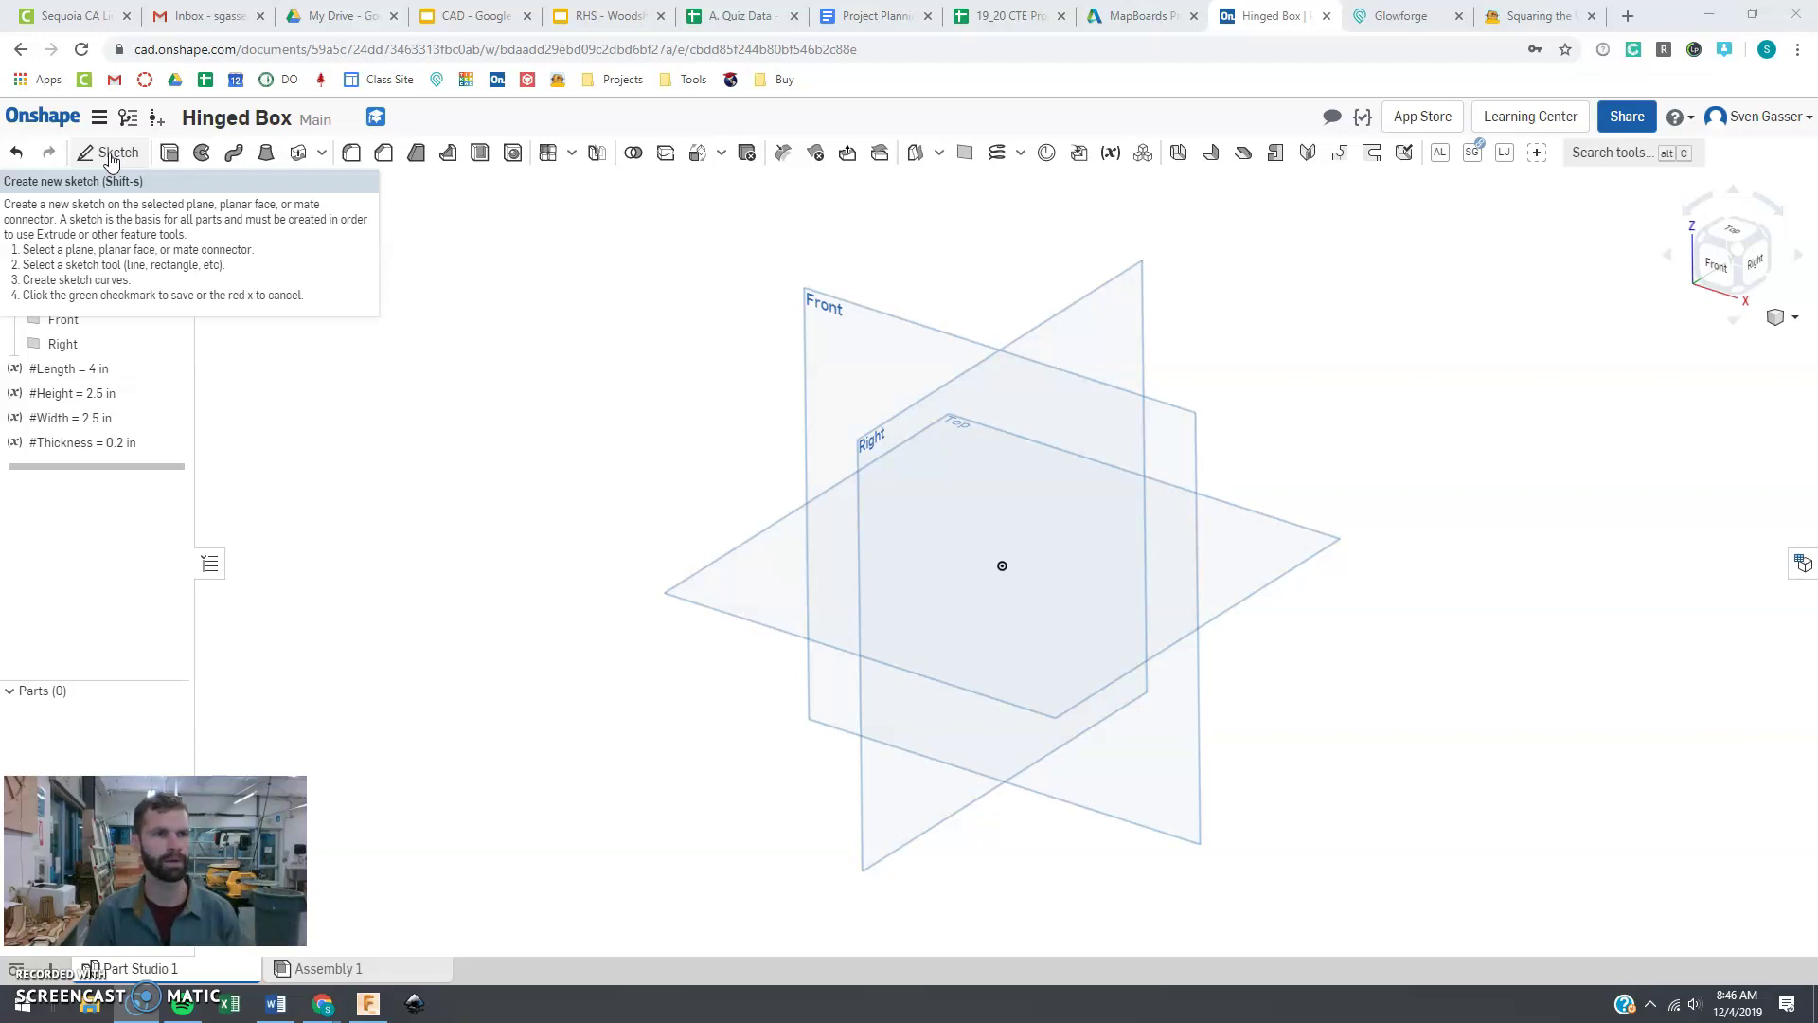
Step: Start a sketch on the Top plane and hide the Right, Front and Top planes
{"action": "left_click", "coordinate": [111, 155]}
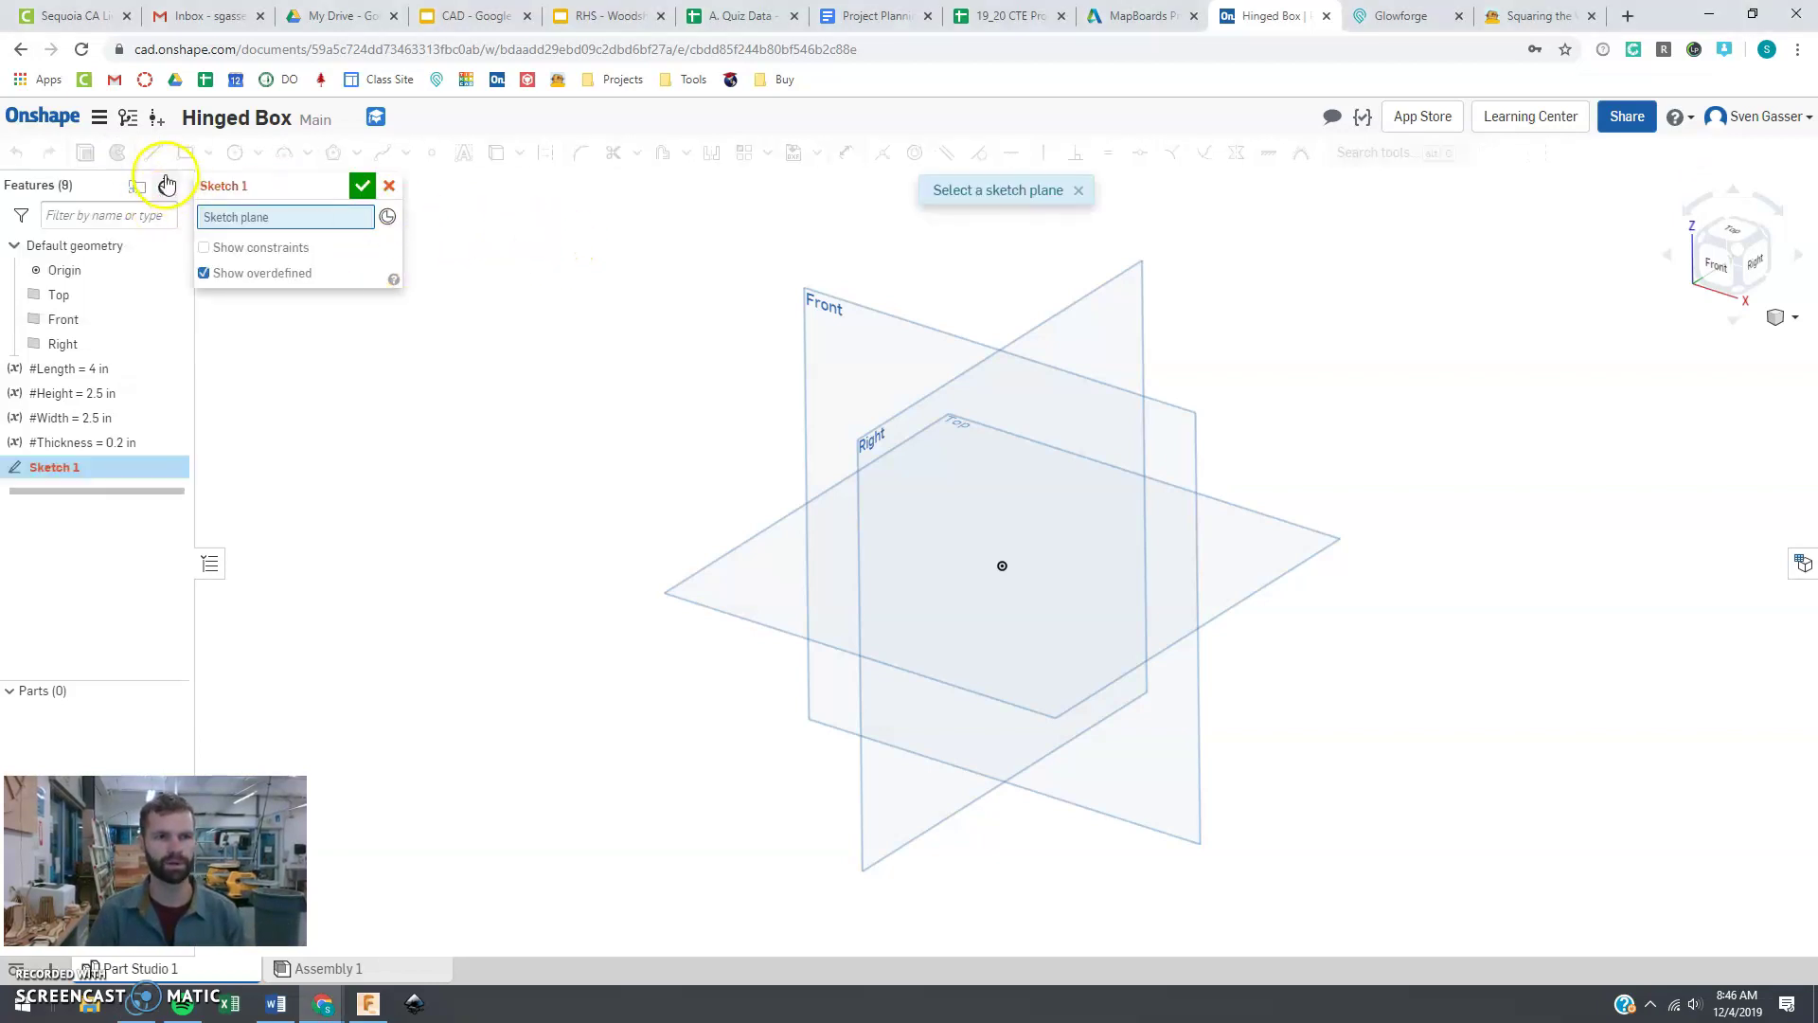
{"action": "left_click", "coordinate": [755, 581]}
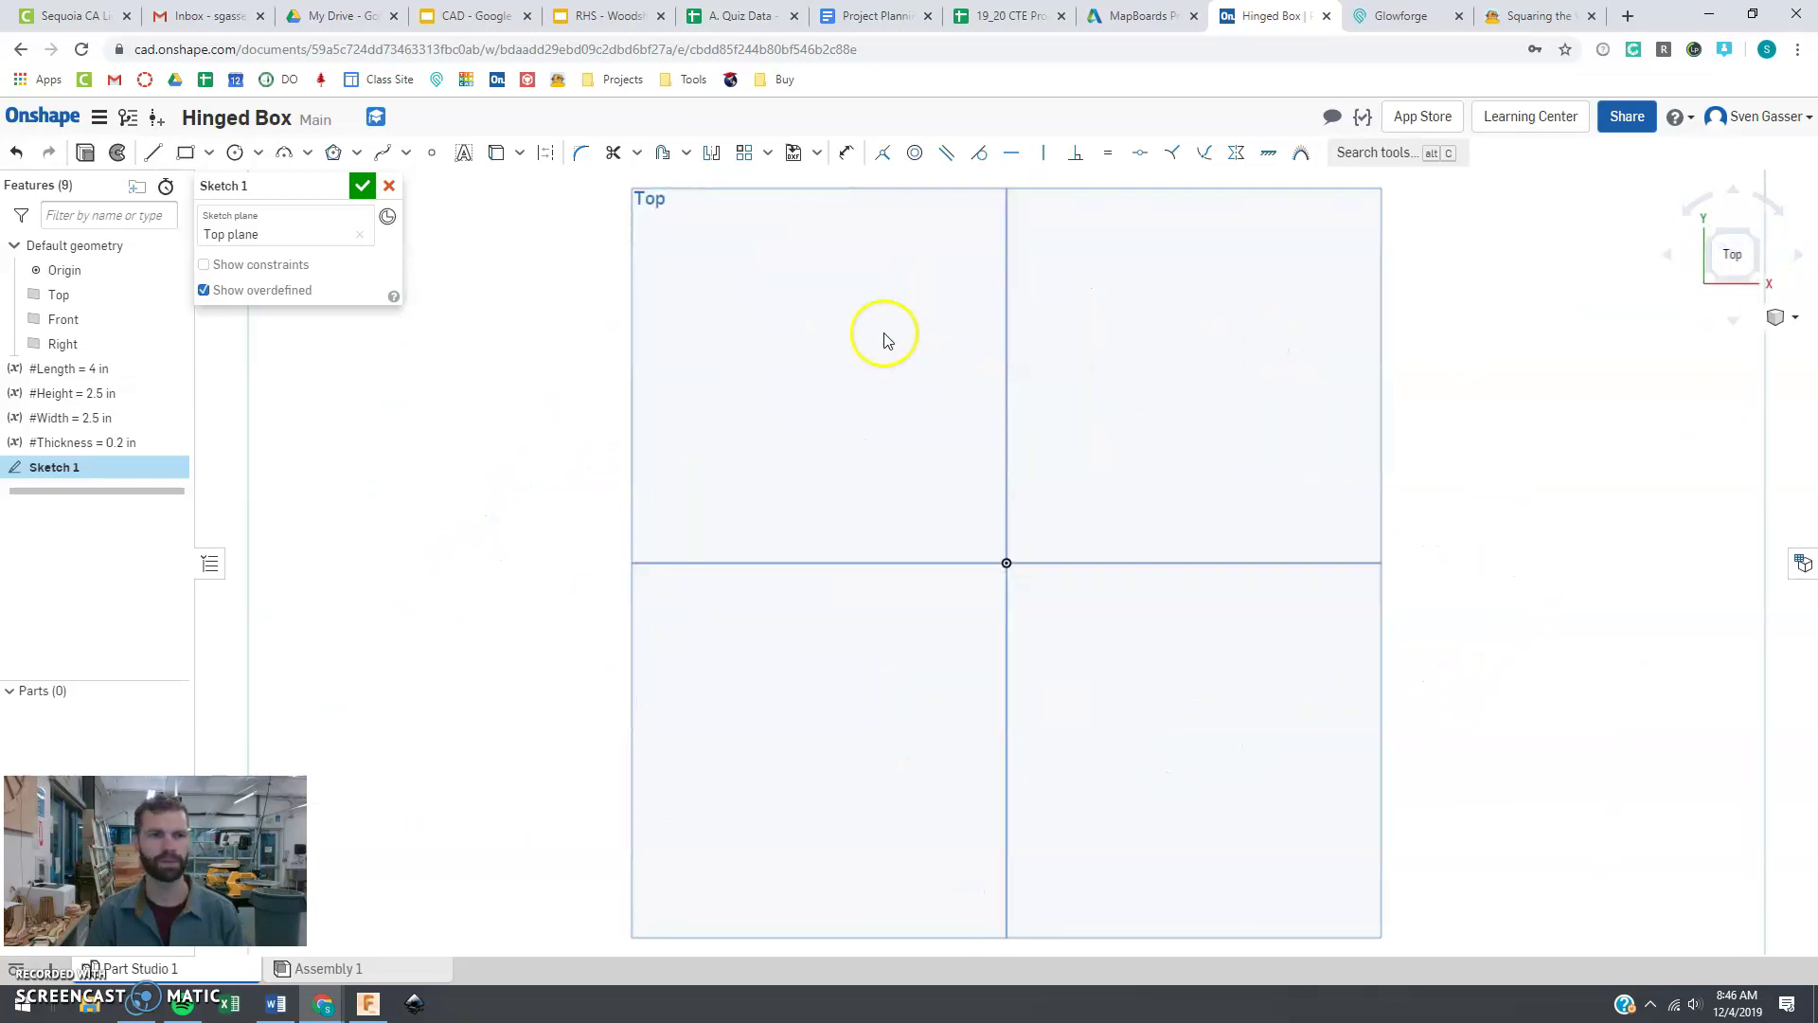
{"action": "left_click", "coordinate": [180, 344]}
{"action": "left_click", "coordinate": [180, 320]}
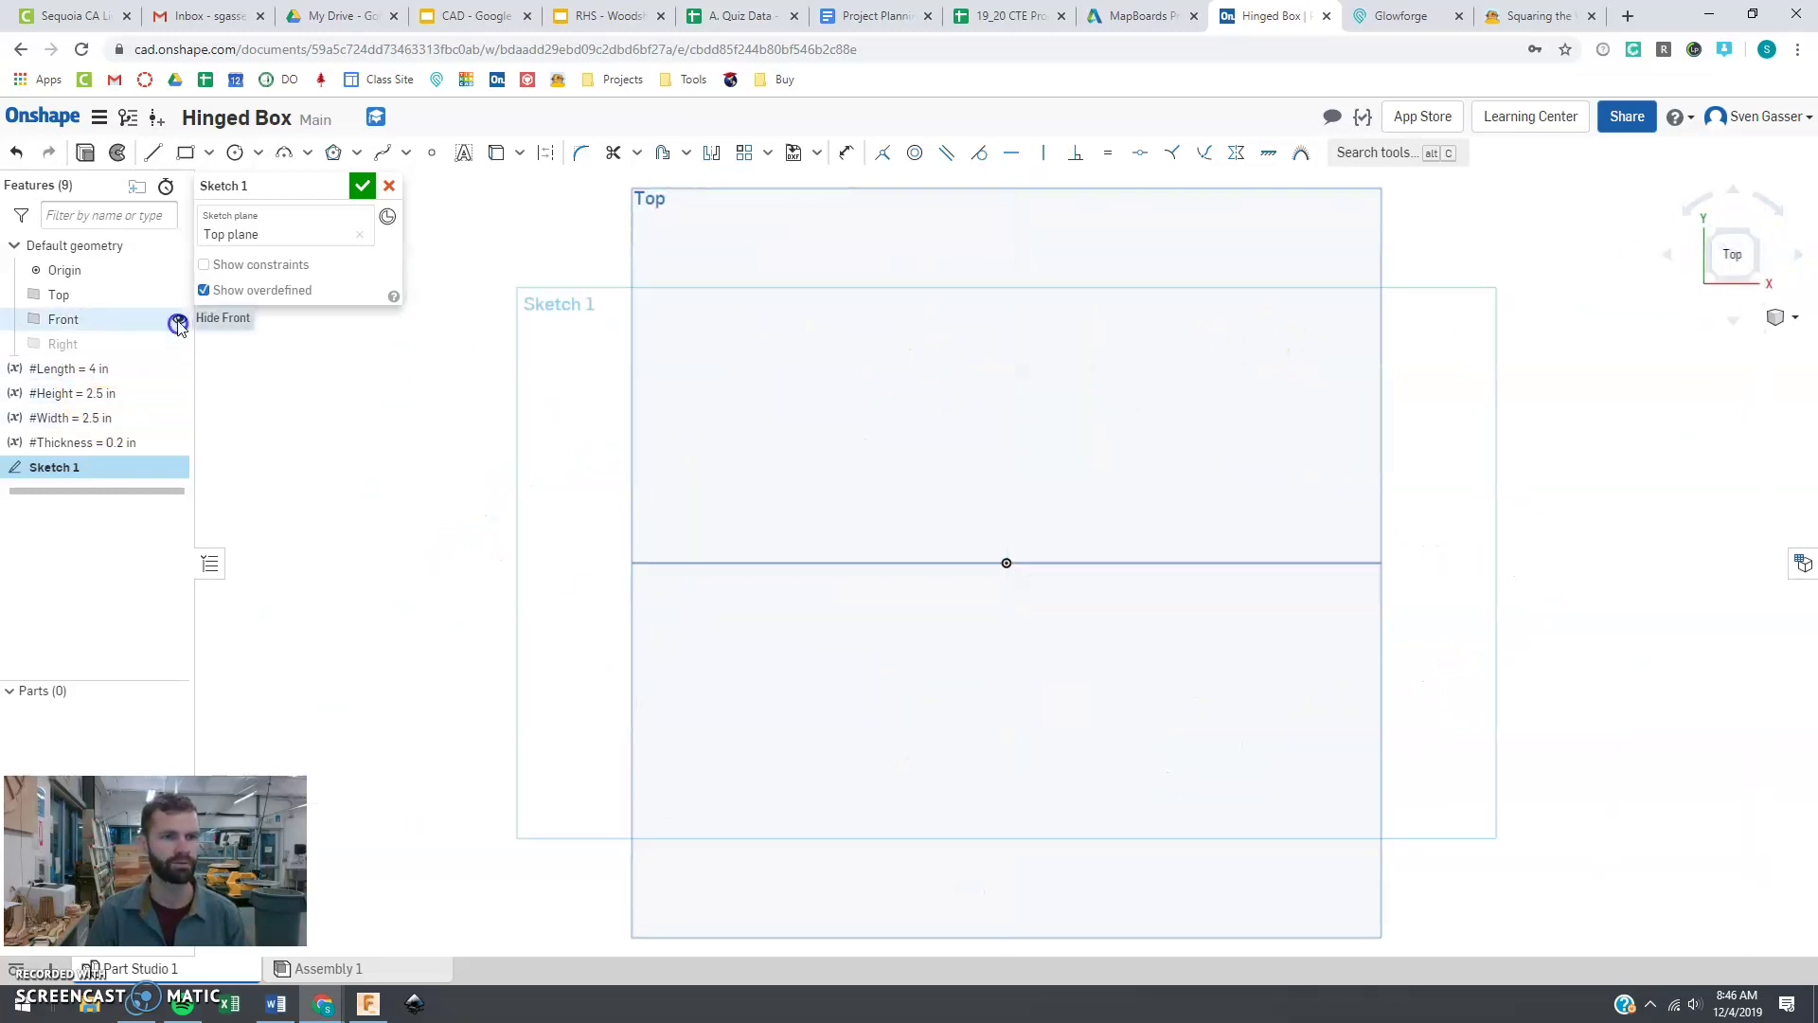
{"action": "left_click", "coordinate": [180, 295]}
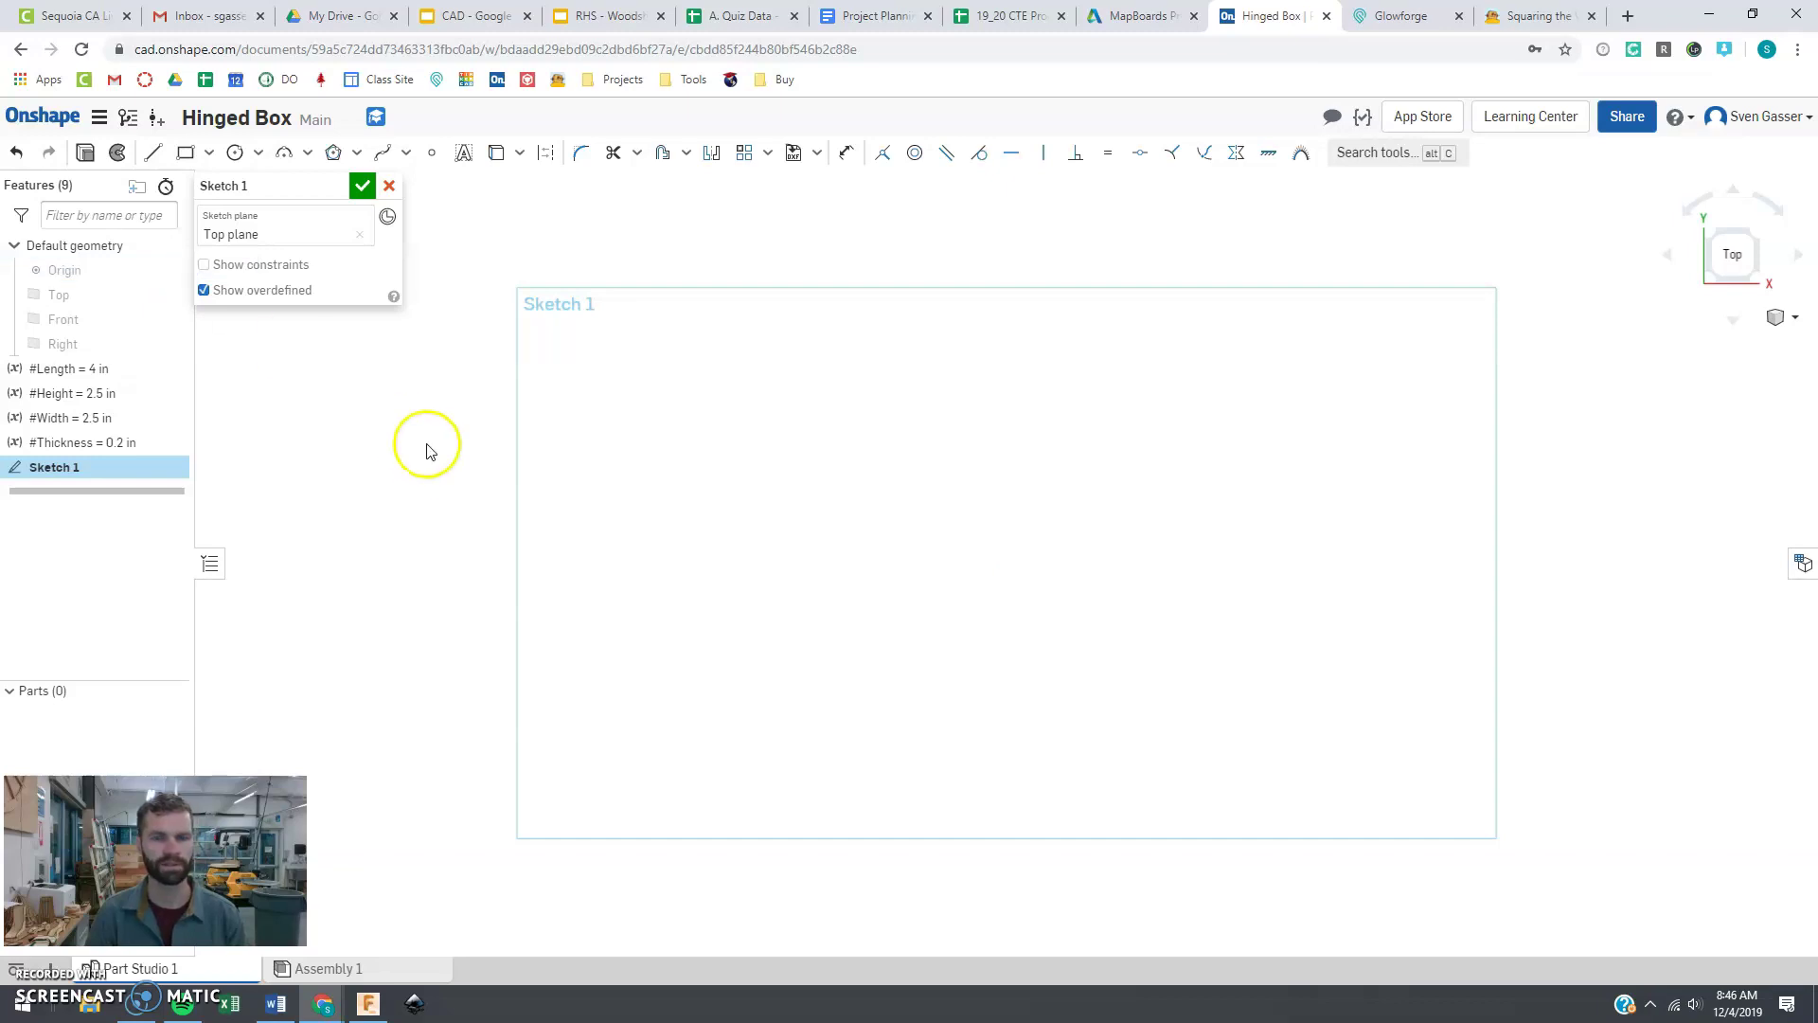
Step: Draw a corner rectangle and set its height to the #Width variable (2.5)
{"action": "left_click", "coordinate": [186, 153]}
{"action": "left_click", "coordinate": [744, 391]}
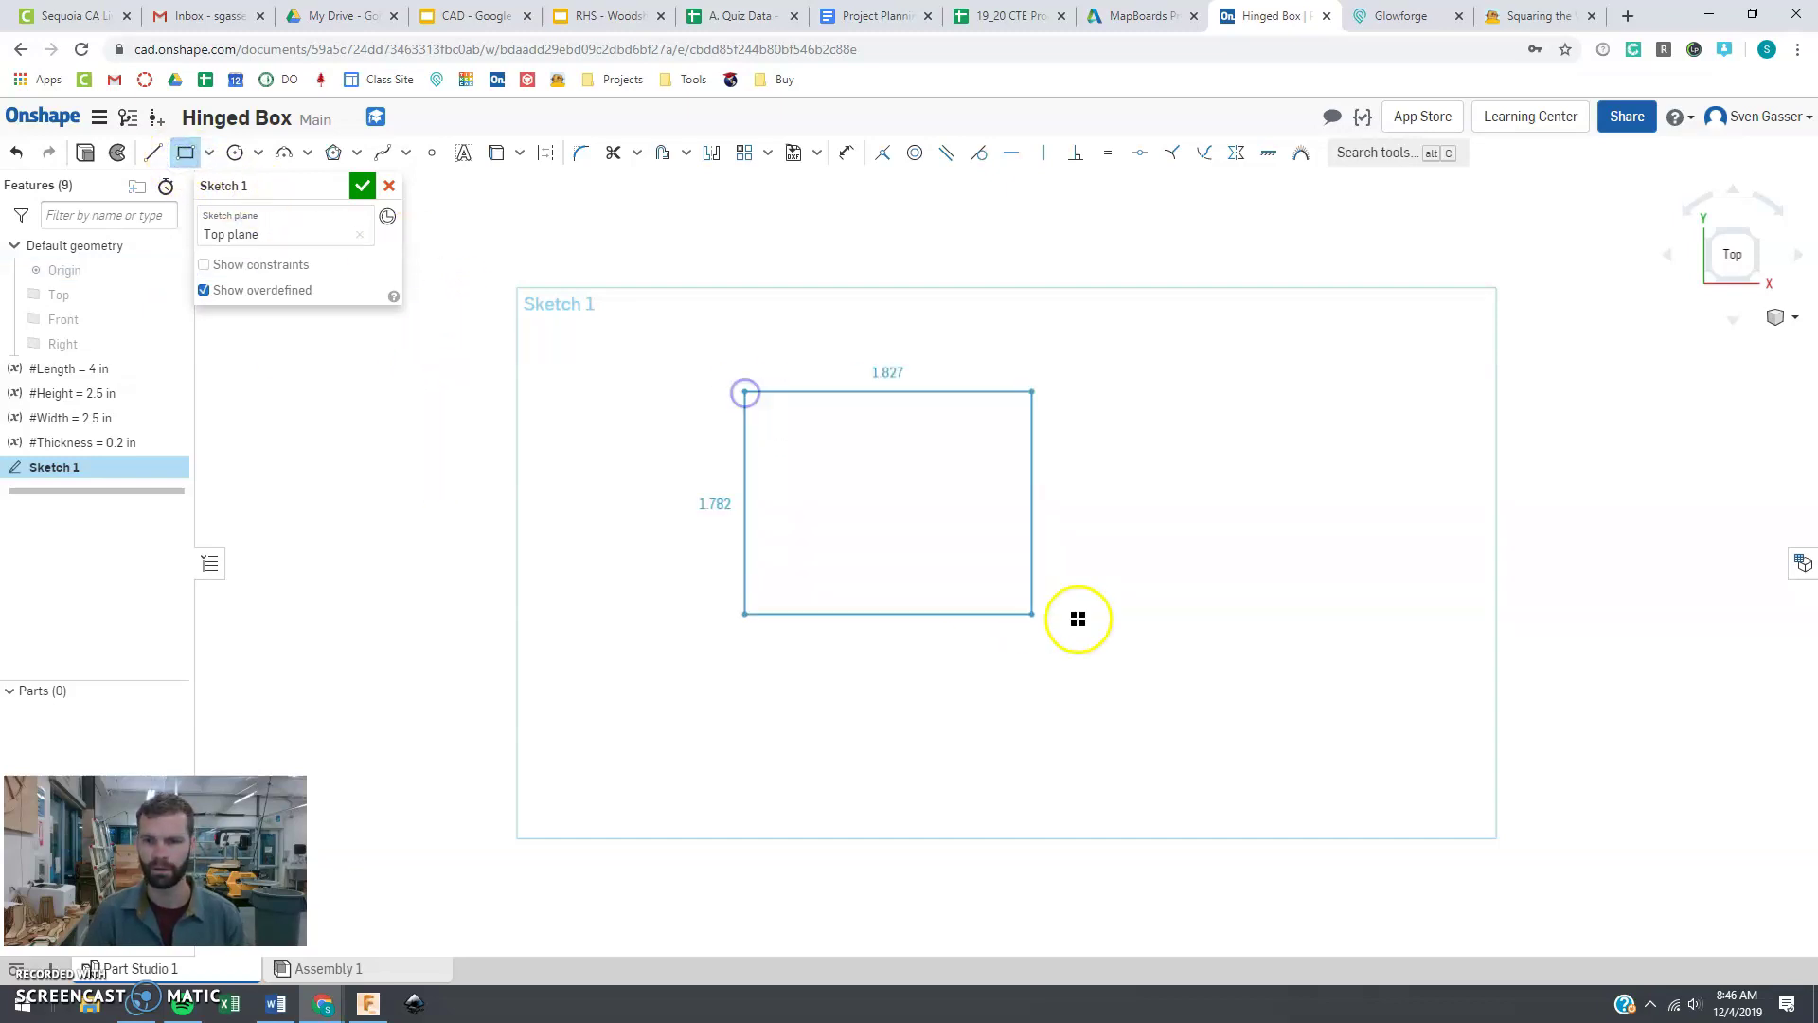
{"action": "left_click", "coordinate": [1206, 727]}
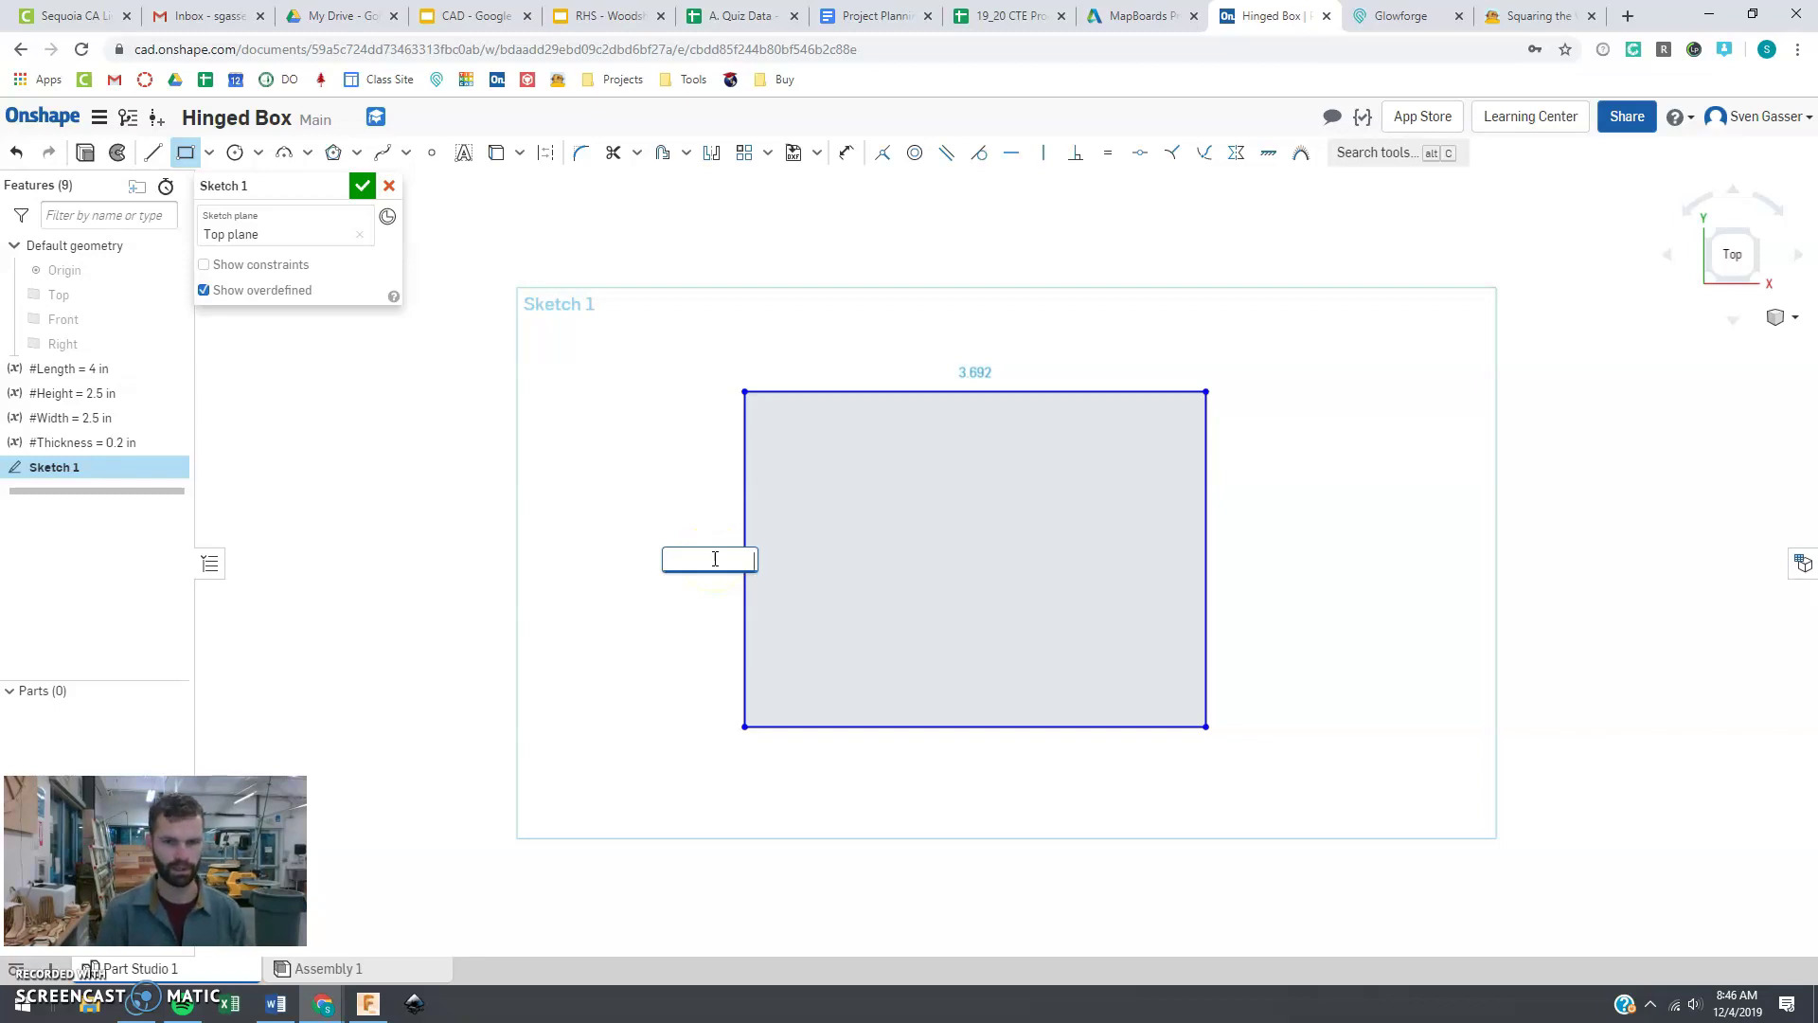
{"action": "type", "text": "w"}
{"action": "key", "text": "Return"}
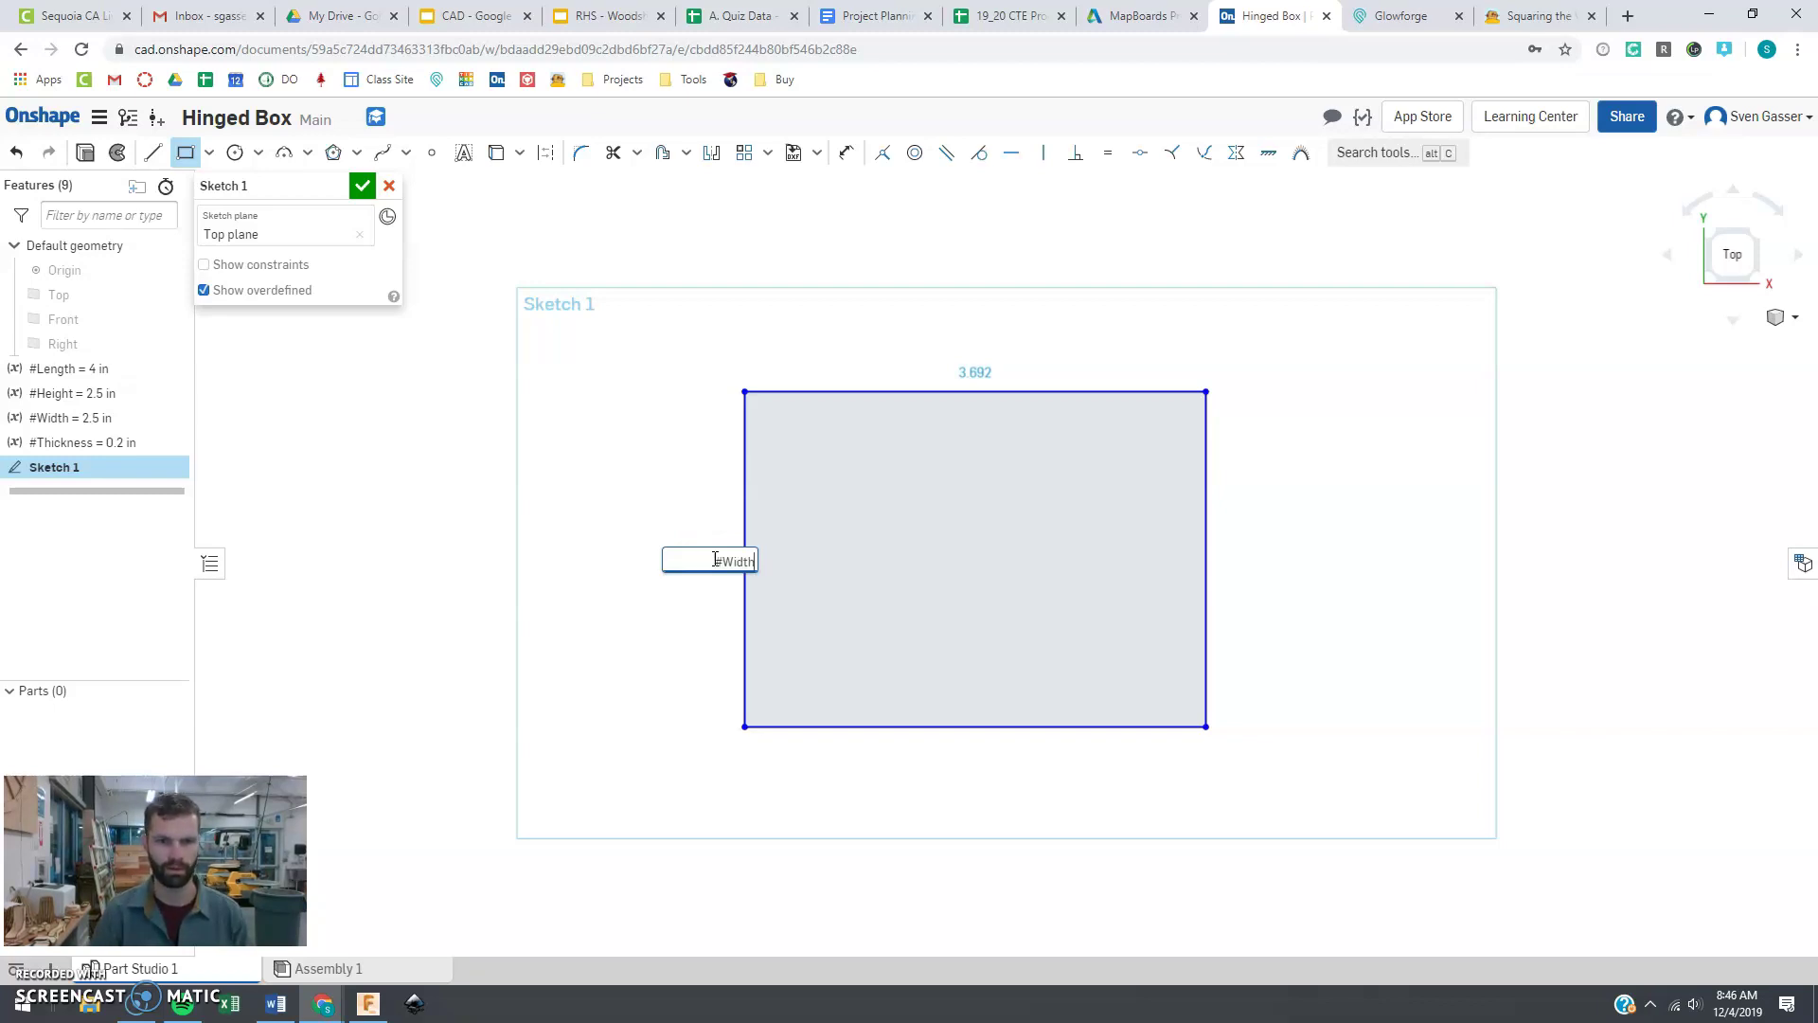
{"action": "key", "text": "Return"}
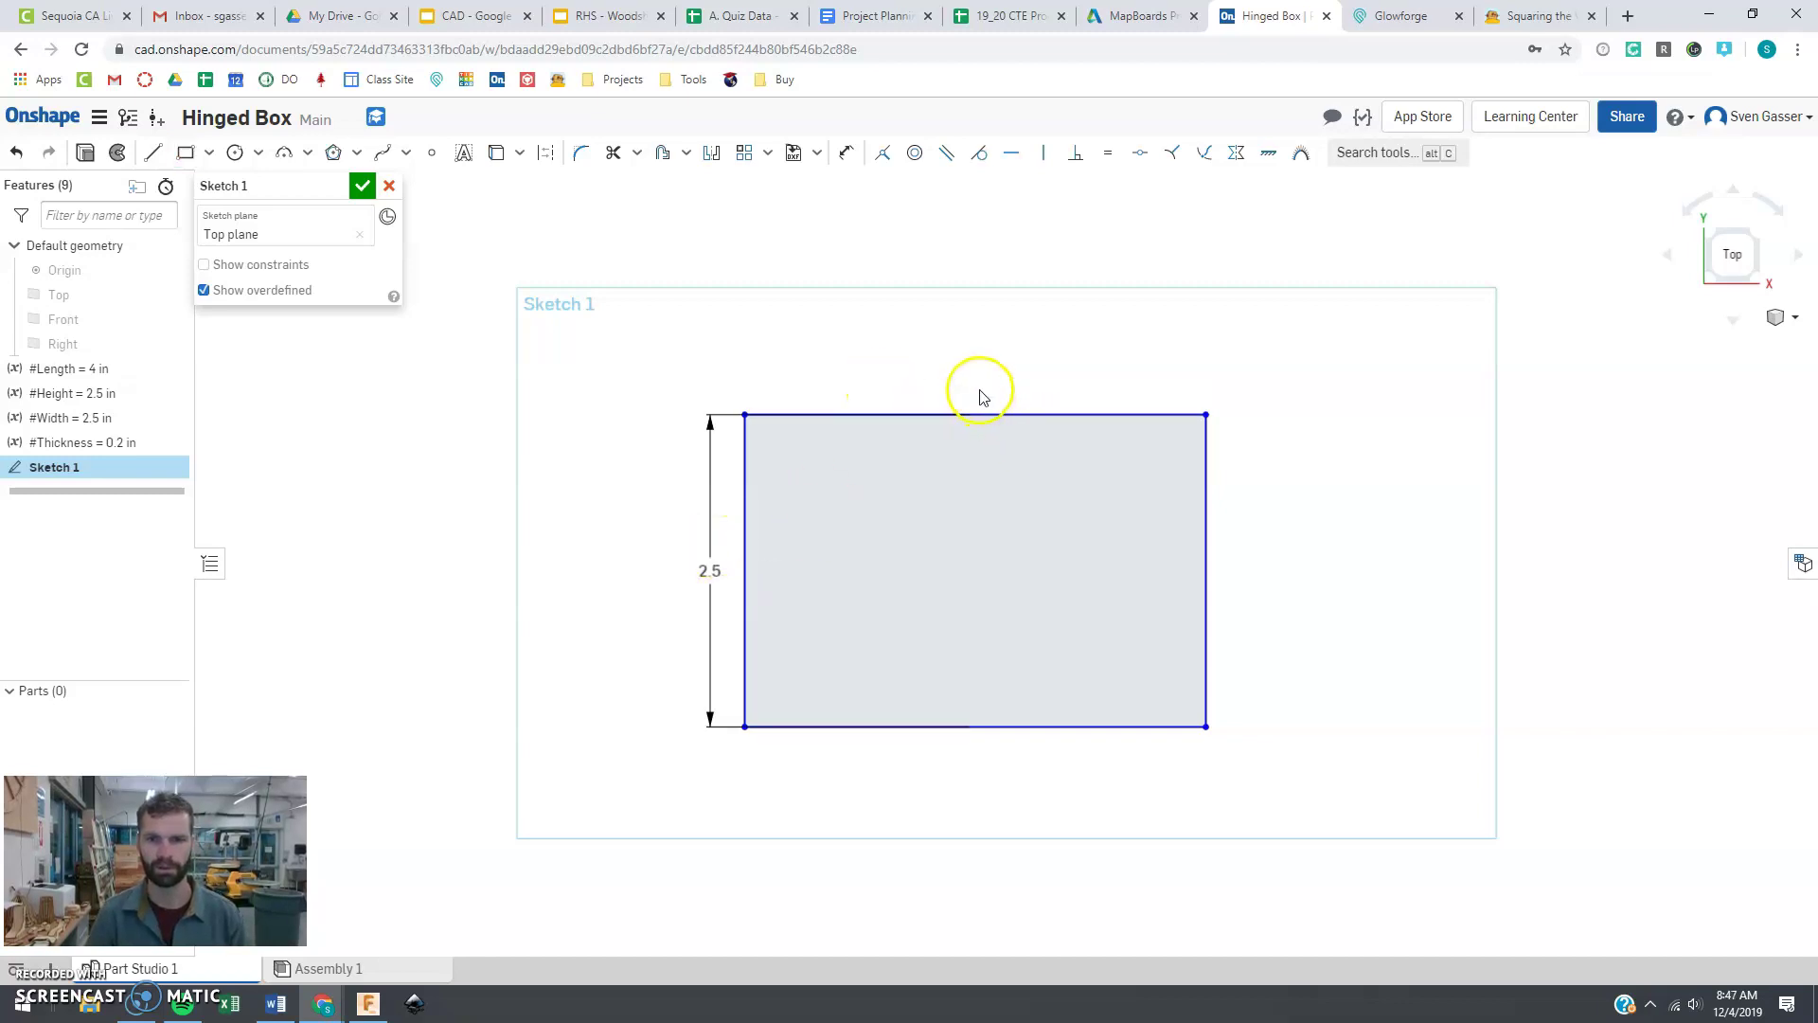
Step: Dimension the rectangle's top edge to the #Length variable (4)
{"action": "key", "text": "d"}
{"action": "left_click", "coordinate": [957, 414]}
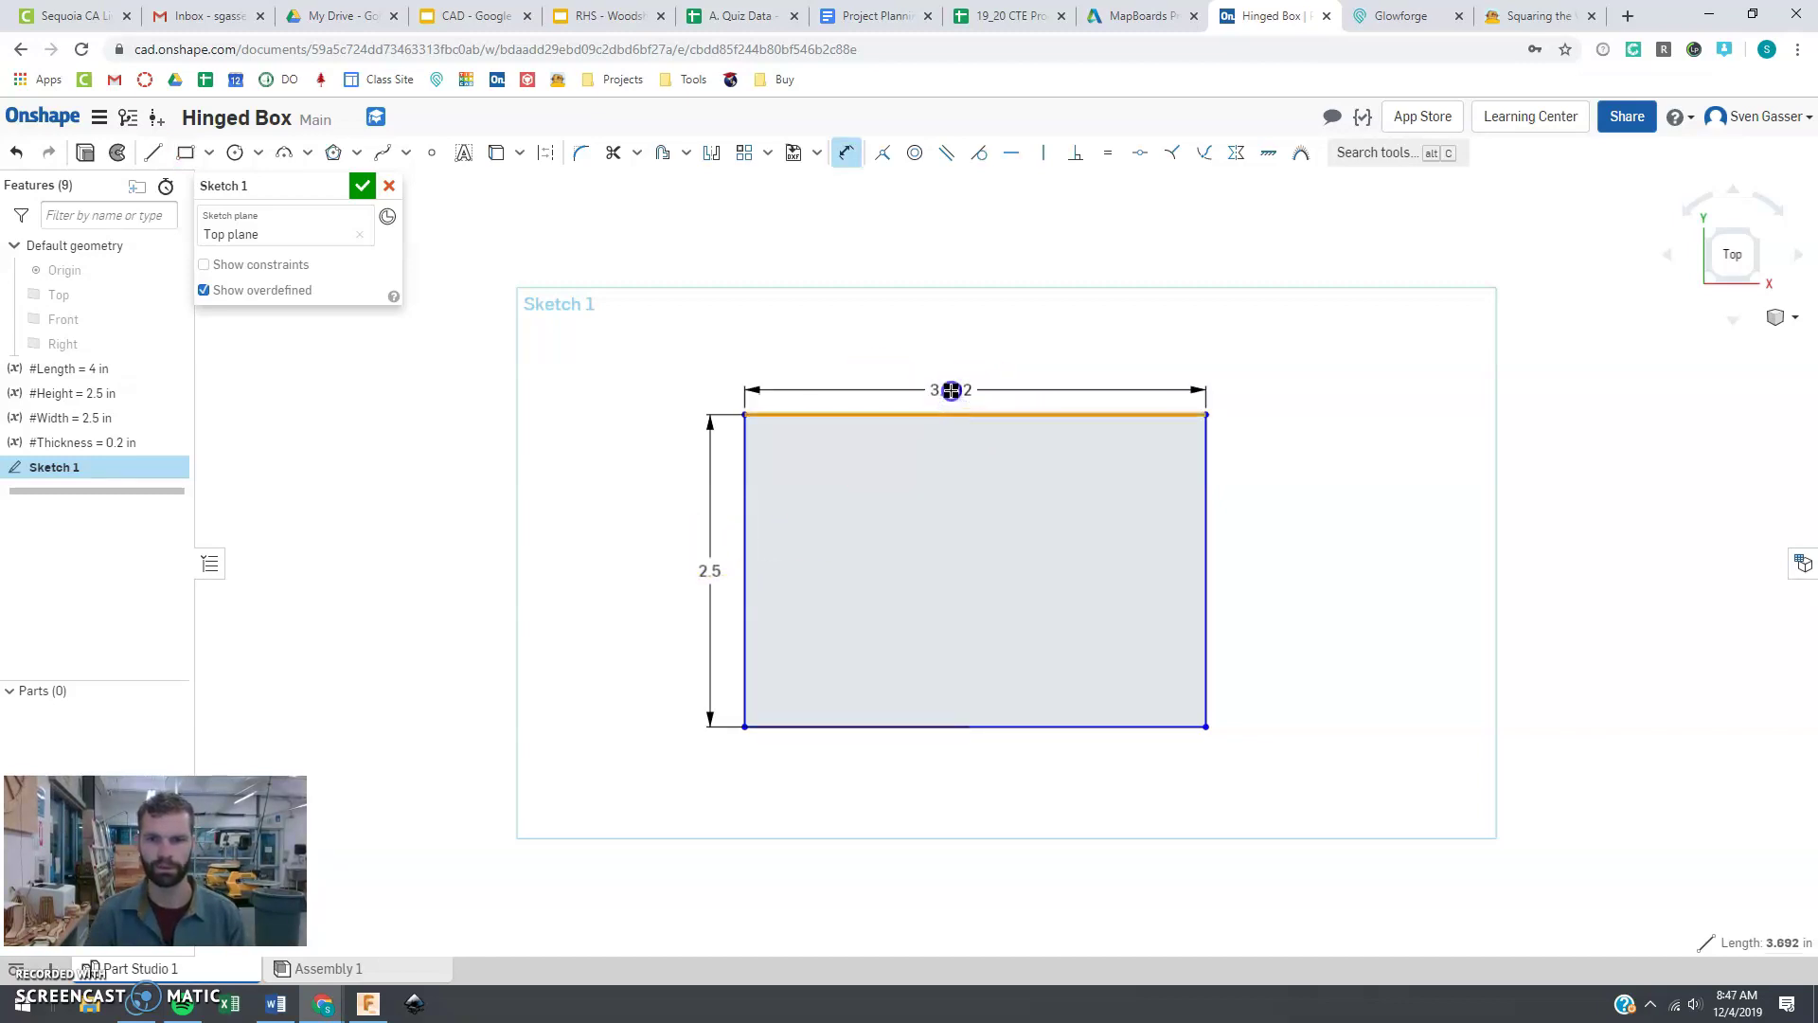
{"action": "left_click", "coordinate": [952, 391]}
{"action": "type", "text": "#L"}
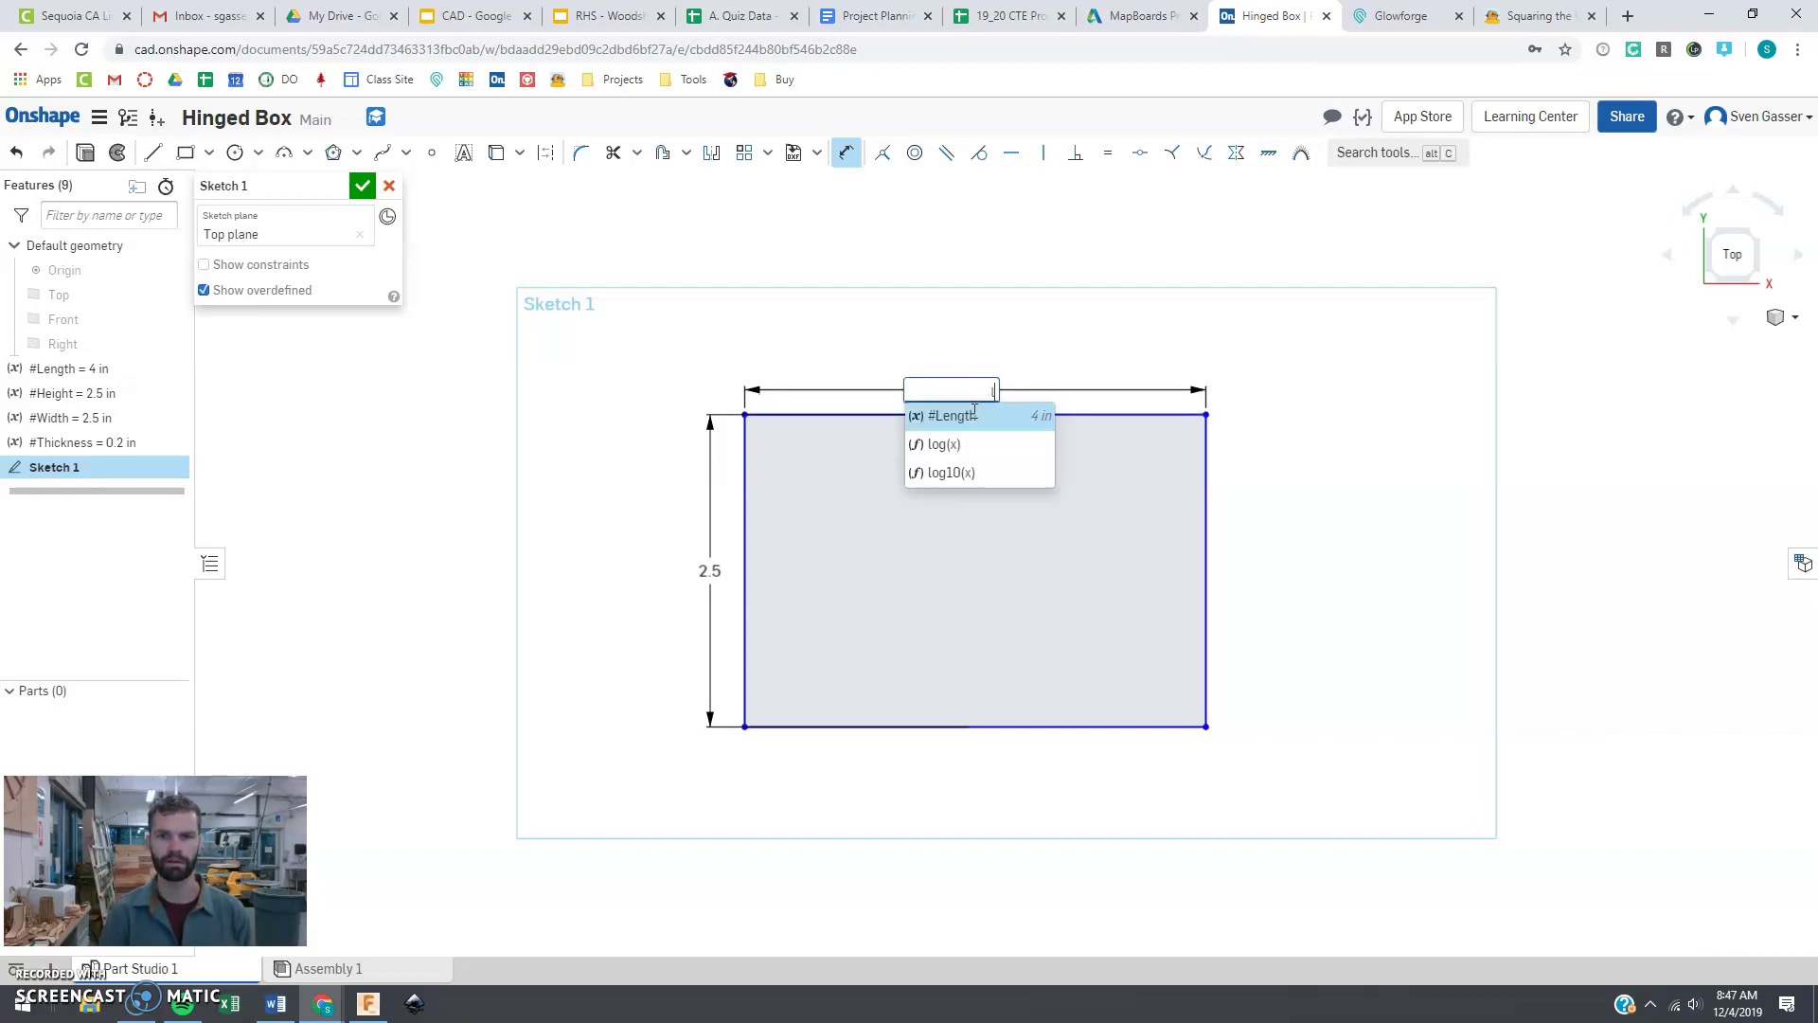
{"action": "key", "text": "Return"}
{"action": "key", "text": "Return"}
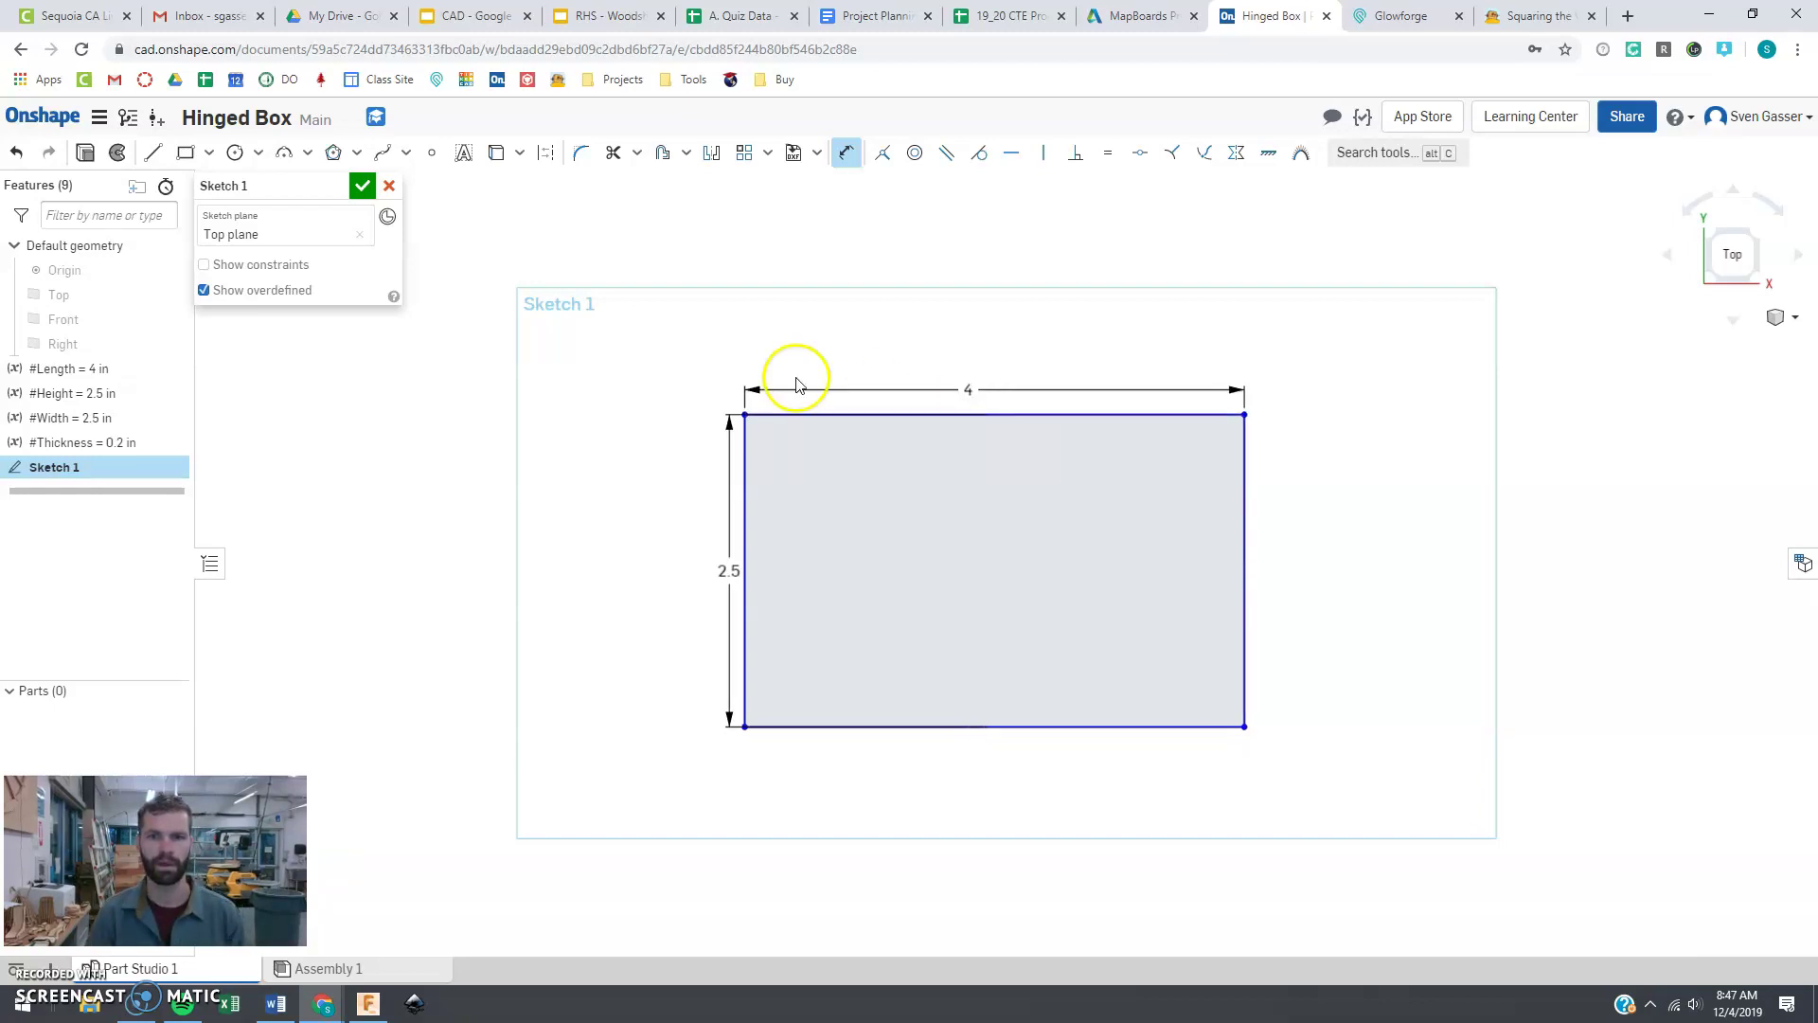
{"action": "key", "text": "Escape"}
Step: Draw vertical and horizontal lines between the rectangle's edge midpoints
{"action": "key", "text": "f"}
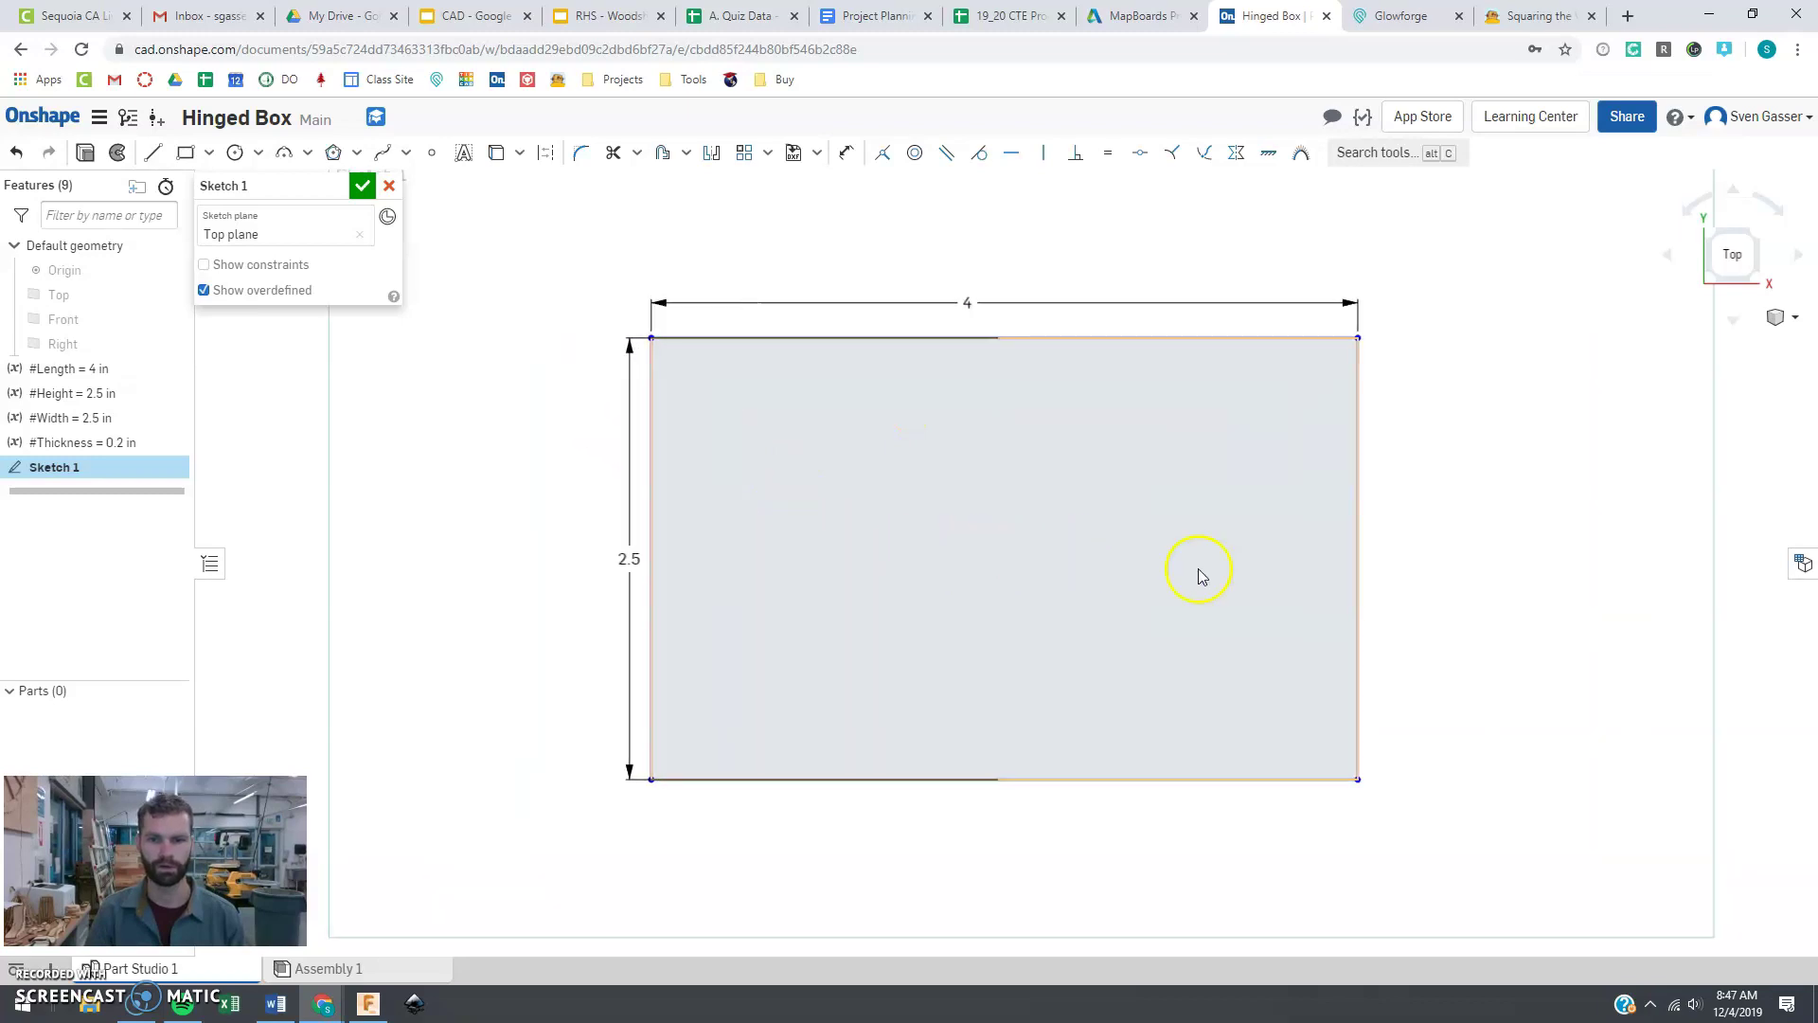
{"action": "scroll", "coordinate": [1276, 608], "scroll_direction": "up", "scroll_amount": 2}
{"action": "key", "text": "l"}
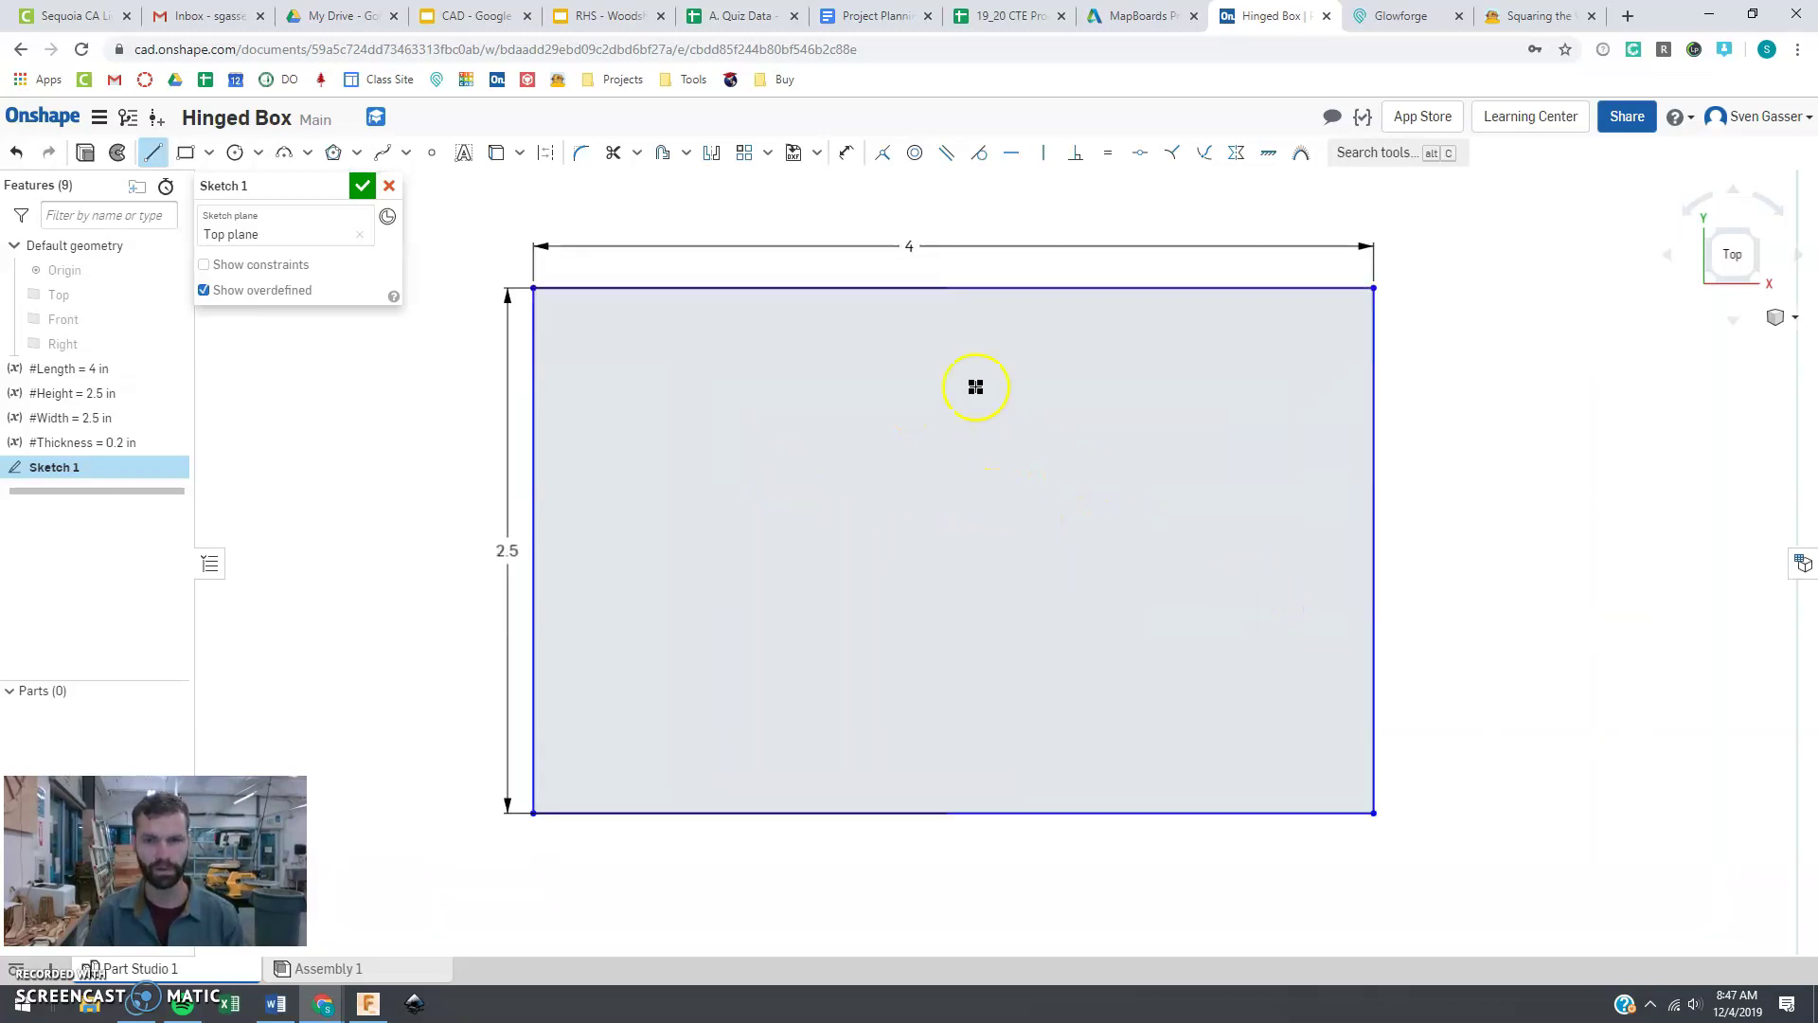
{"action": "left_click", "coordinate": [954, 287]}
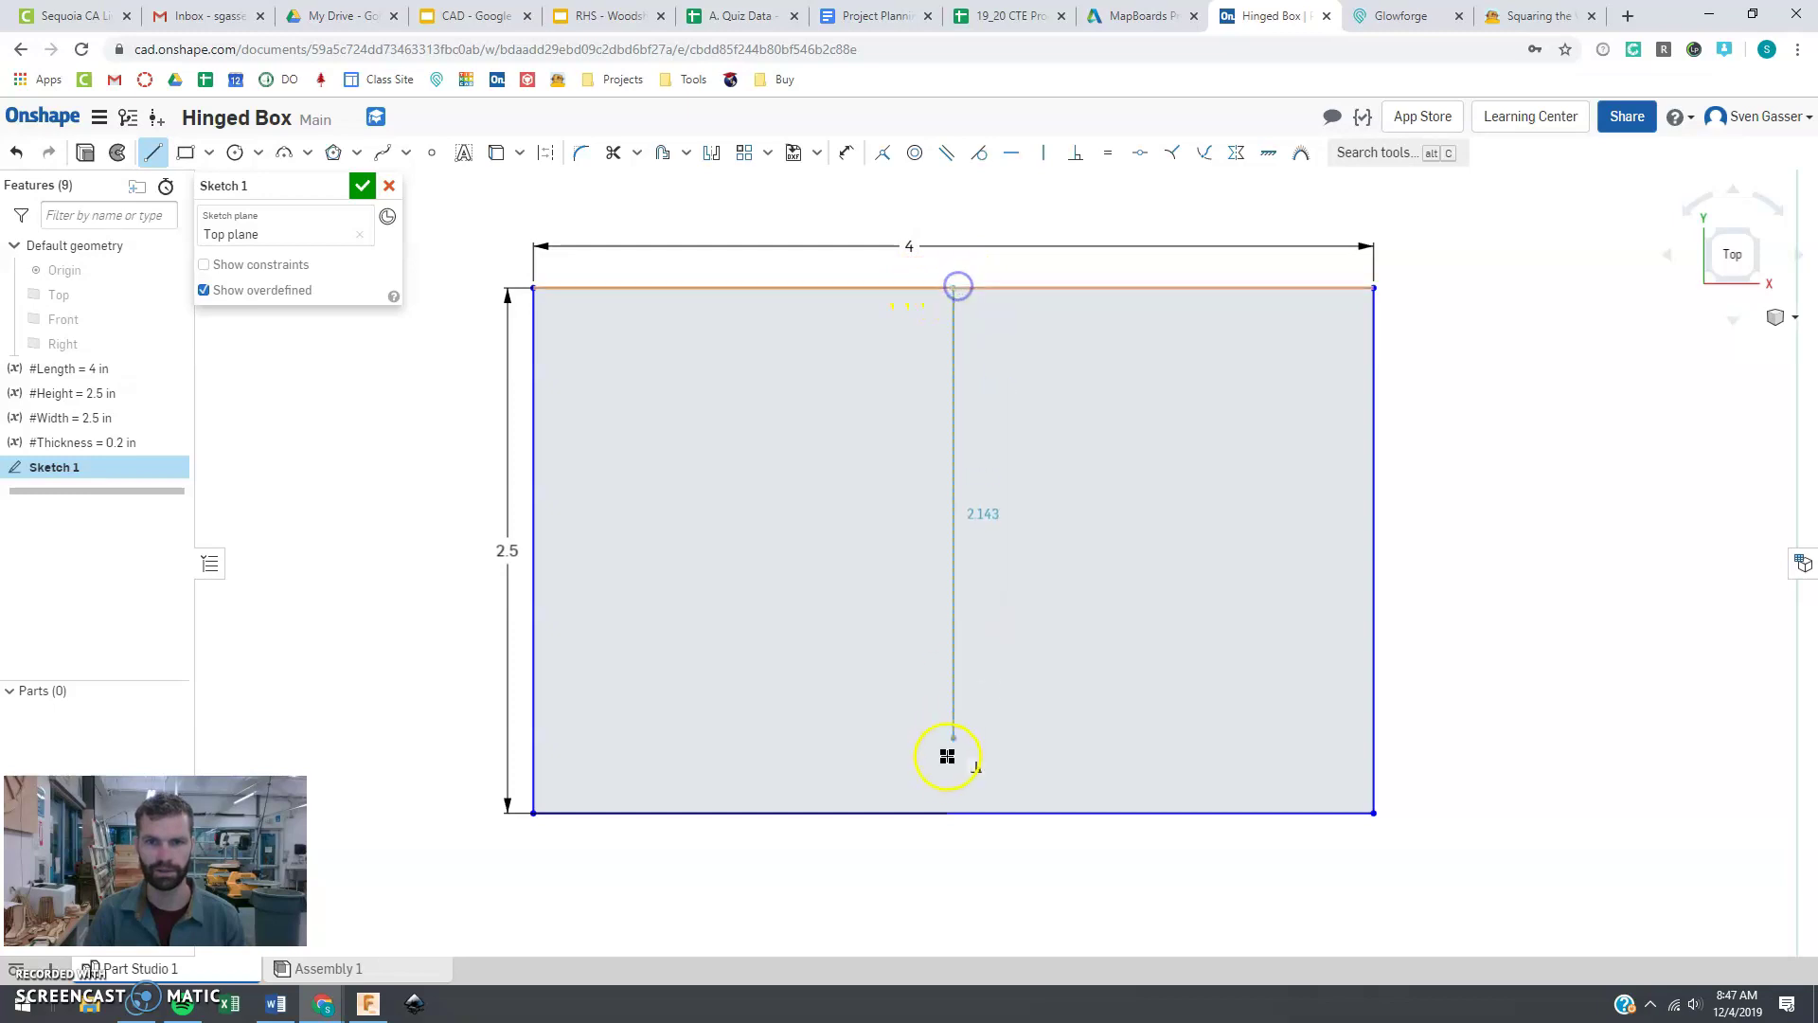
{"action": "left_click", "coordinate": [953, 813]}
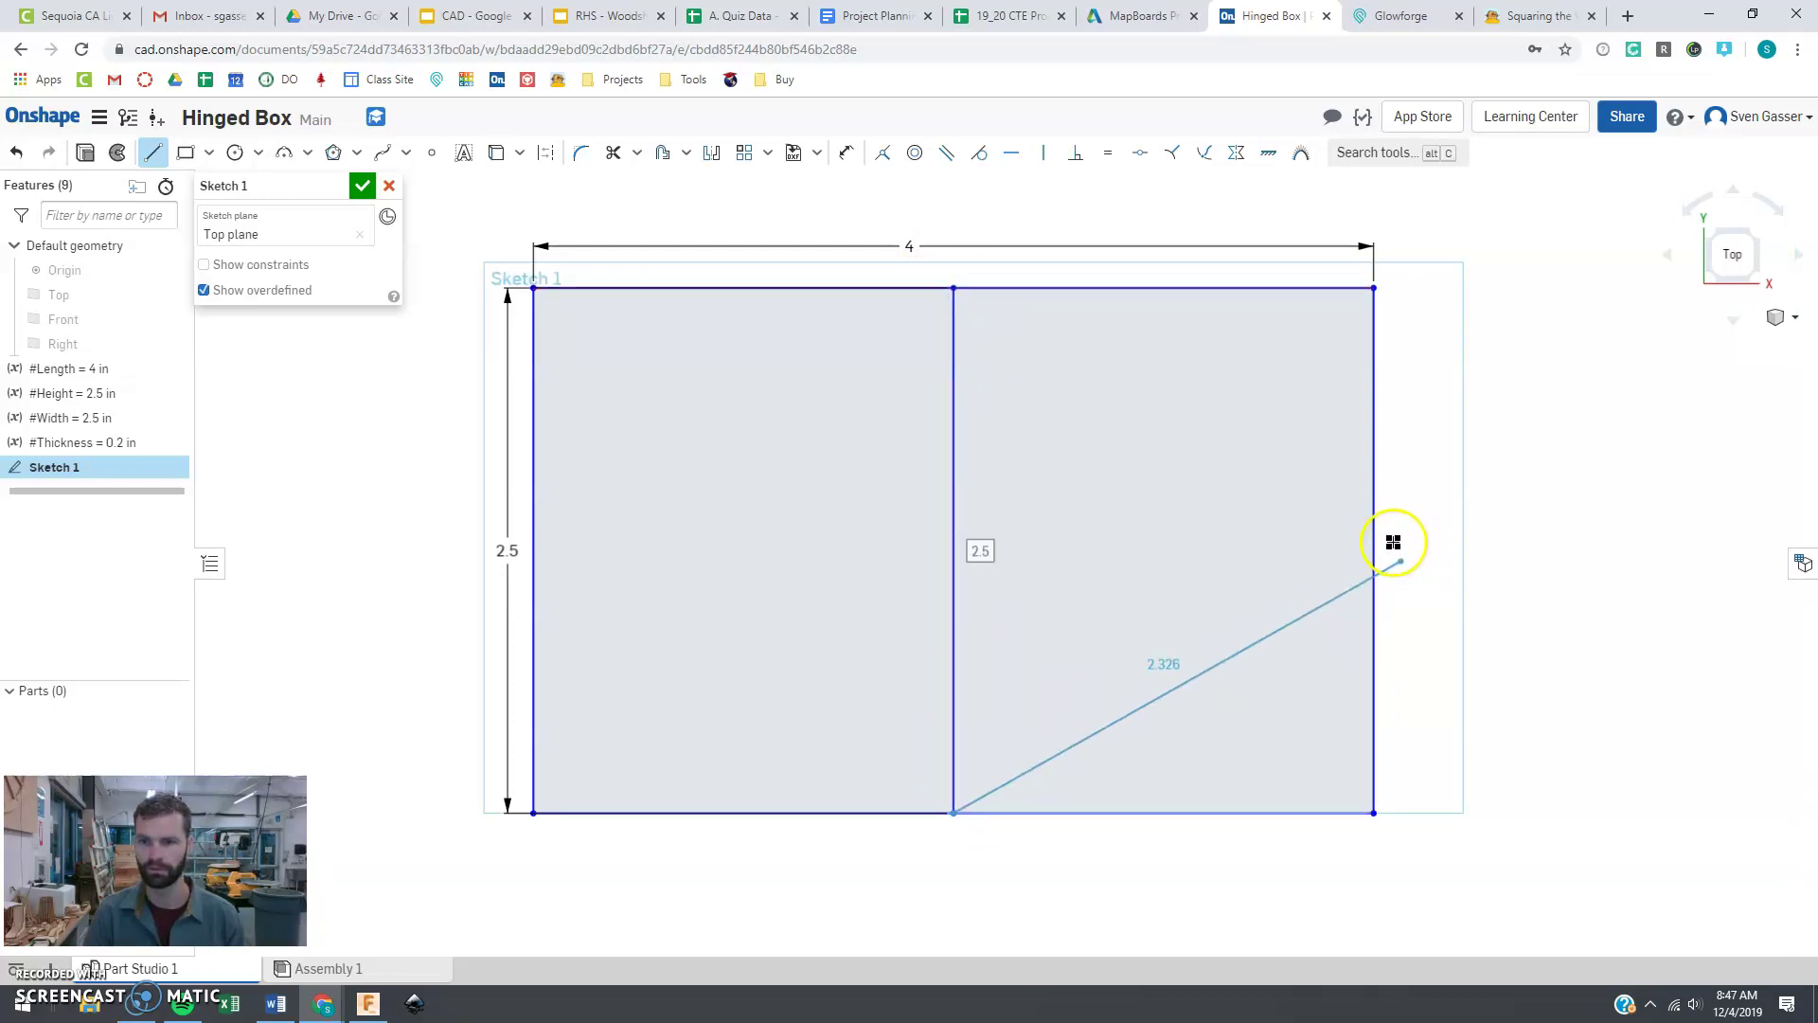
{"action": "key", "text": "Escape"}
{"action": "key", "text": "l"}
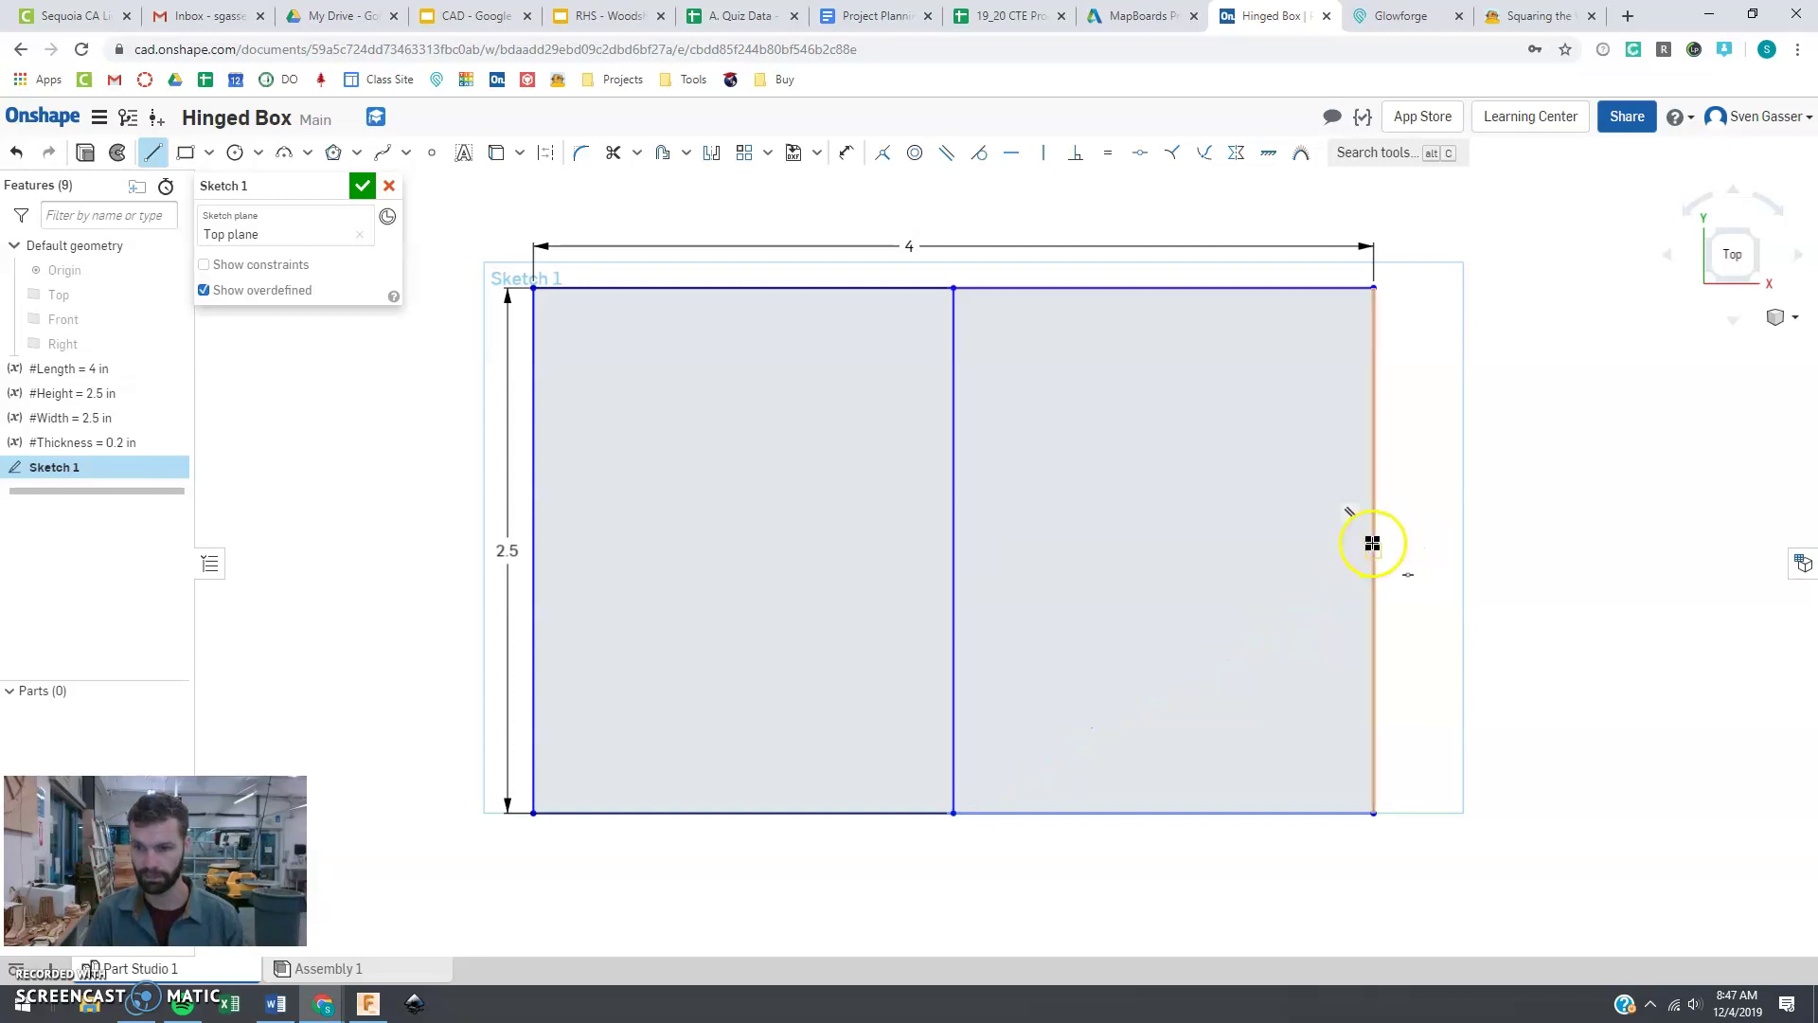
{"action": "left_click", "coordinate": [533, 550]}
{"action": "key", "text": "Escape"}
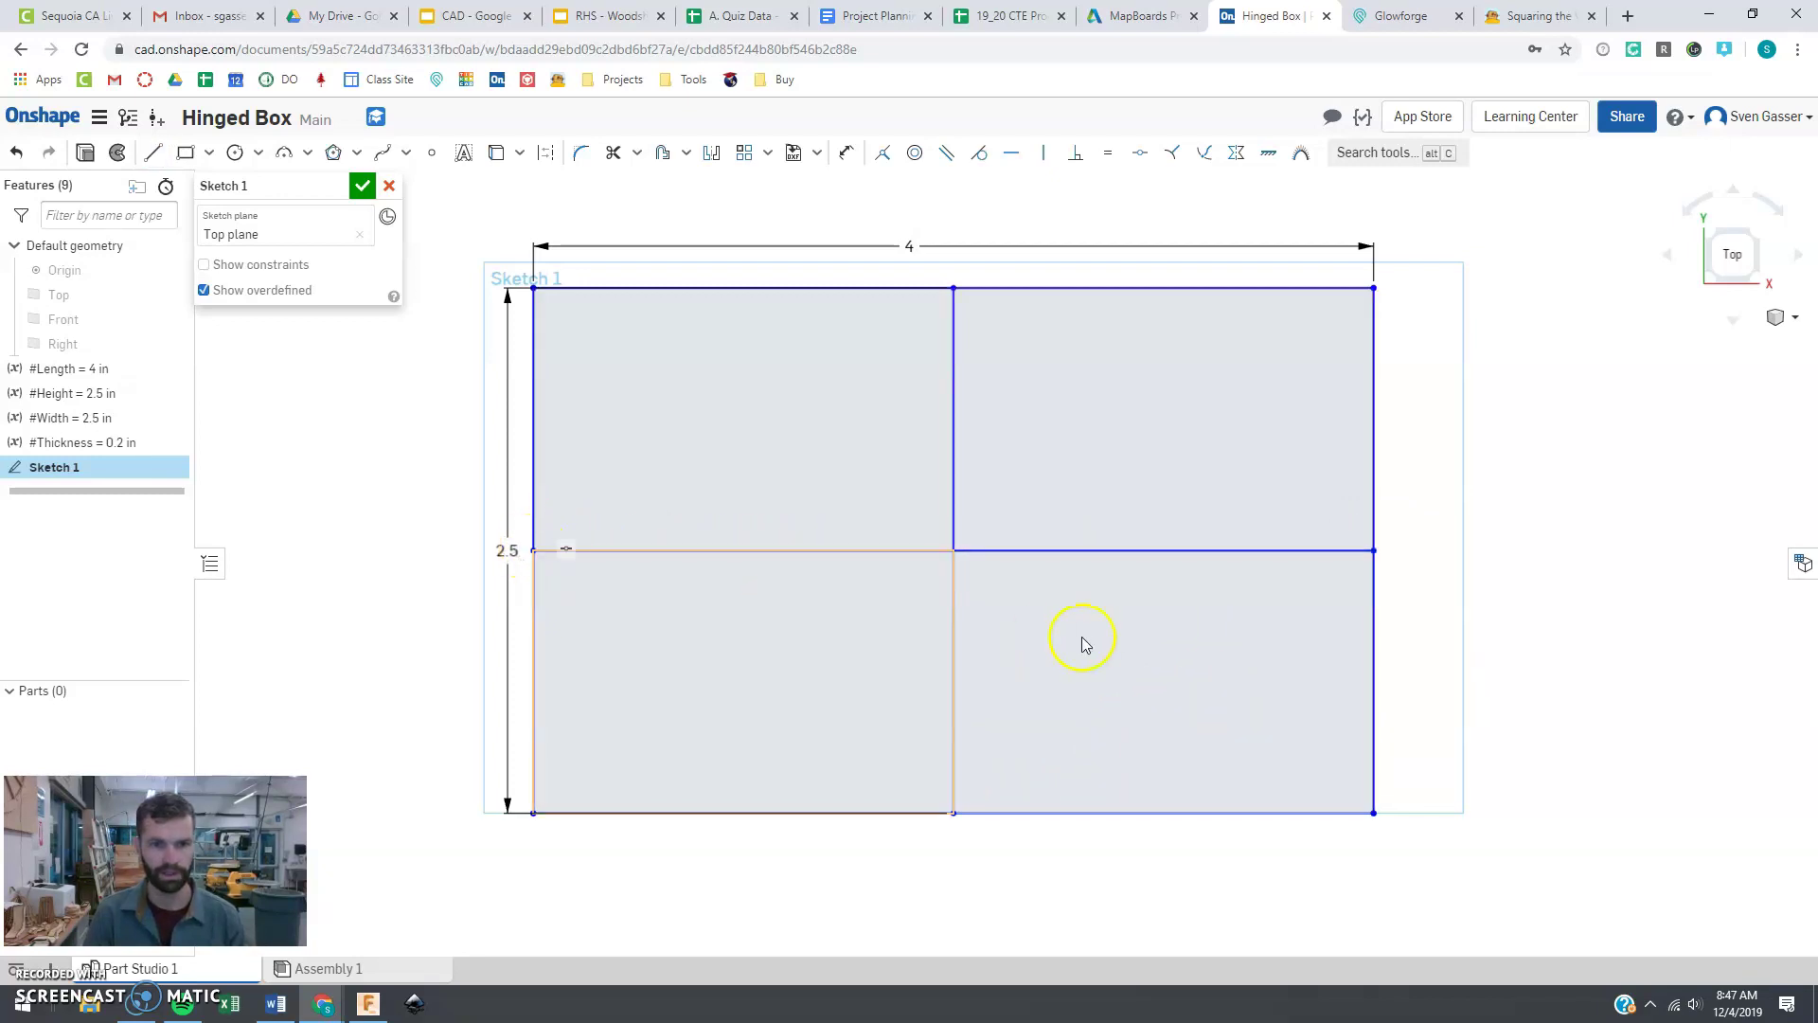
Step: Convert both centre lines to construction geometry
{"action": "left_click_drag", "start_coordinate": [1094, 629], "coordinate": [903, 508]}
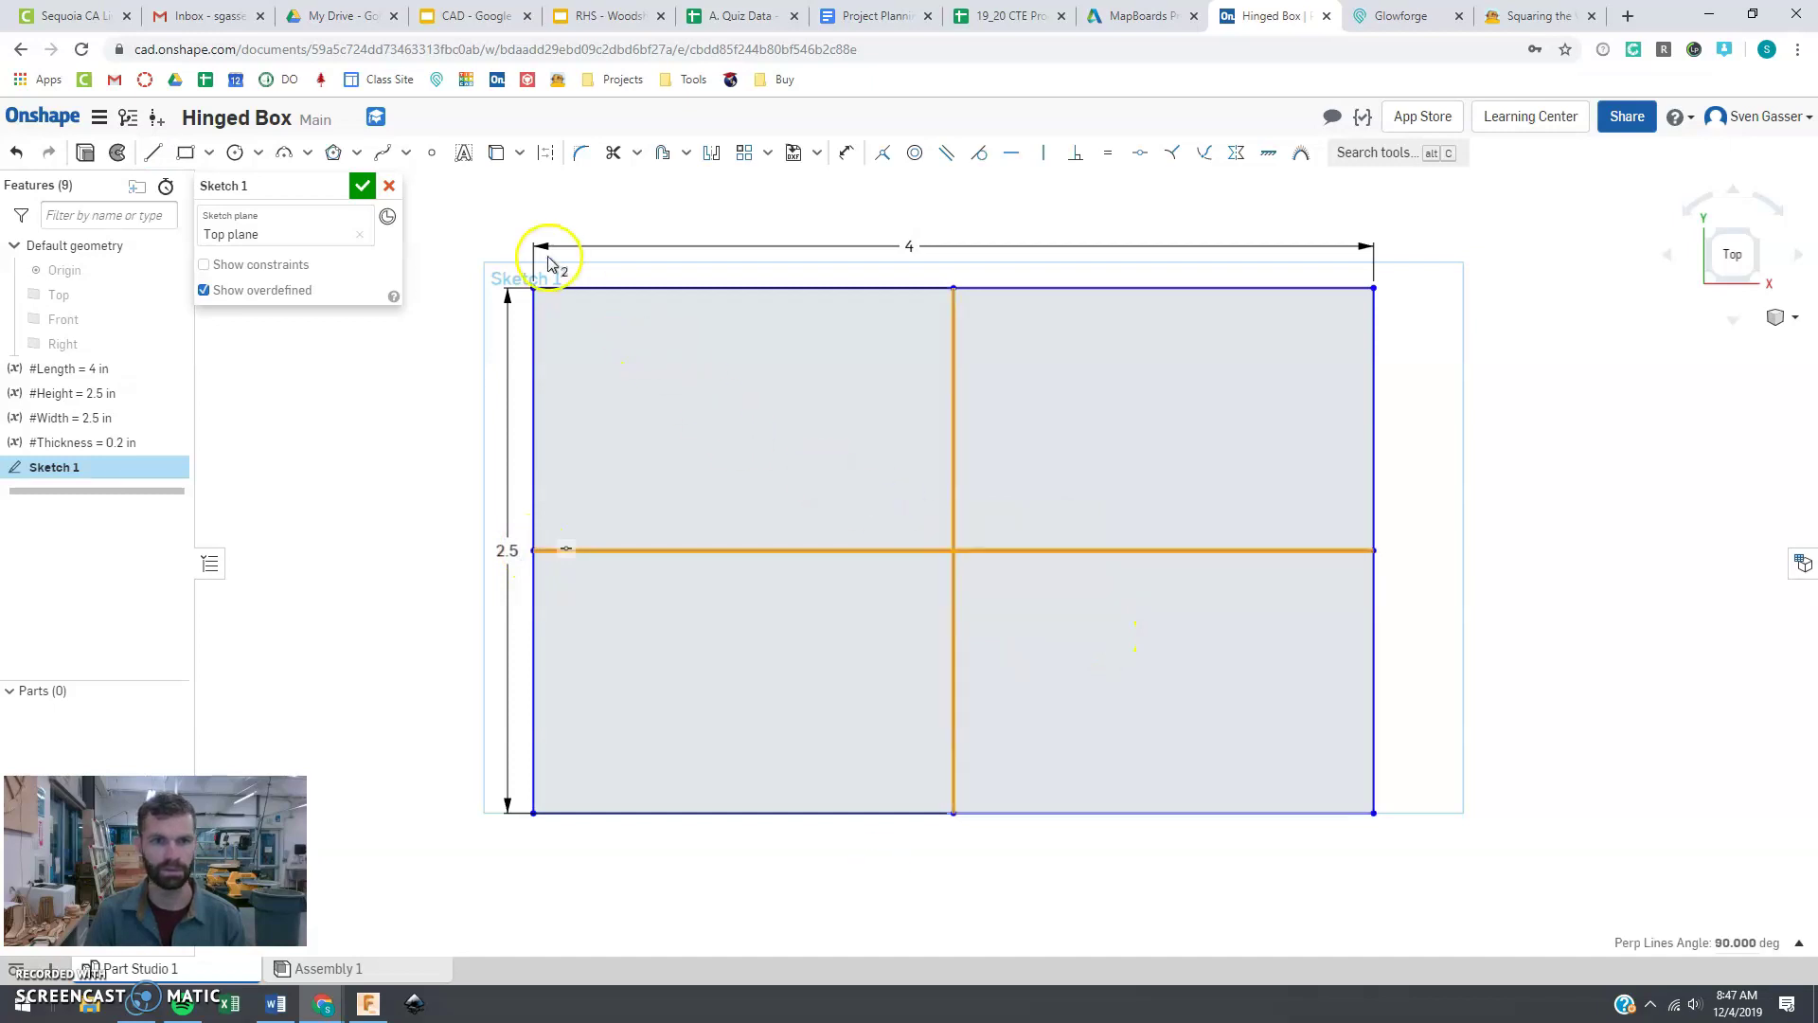
{"action": "left_click", "coordinate": [546, 157]}
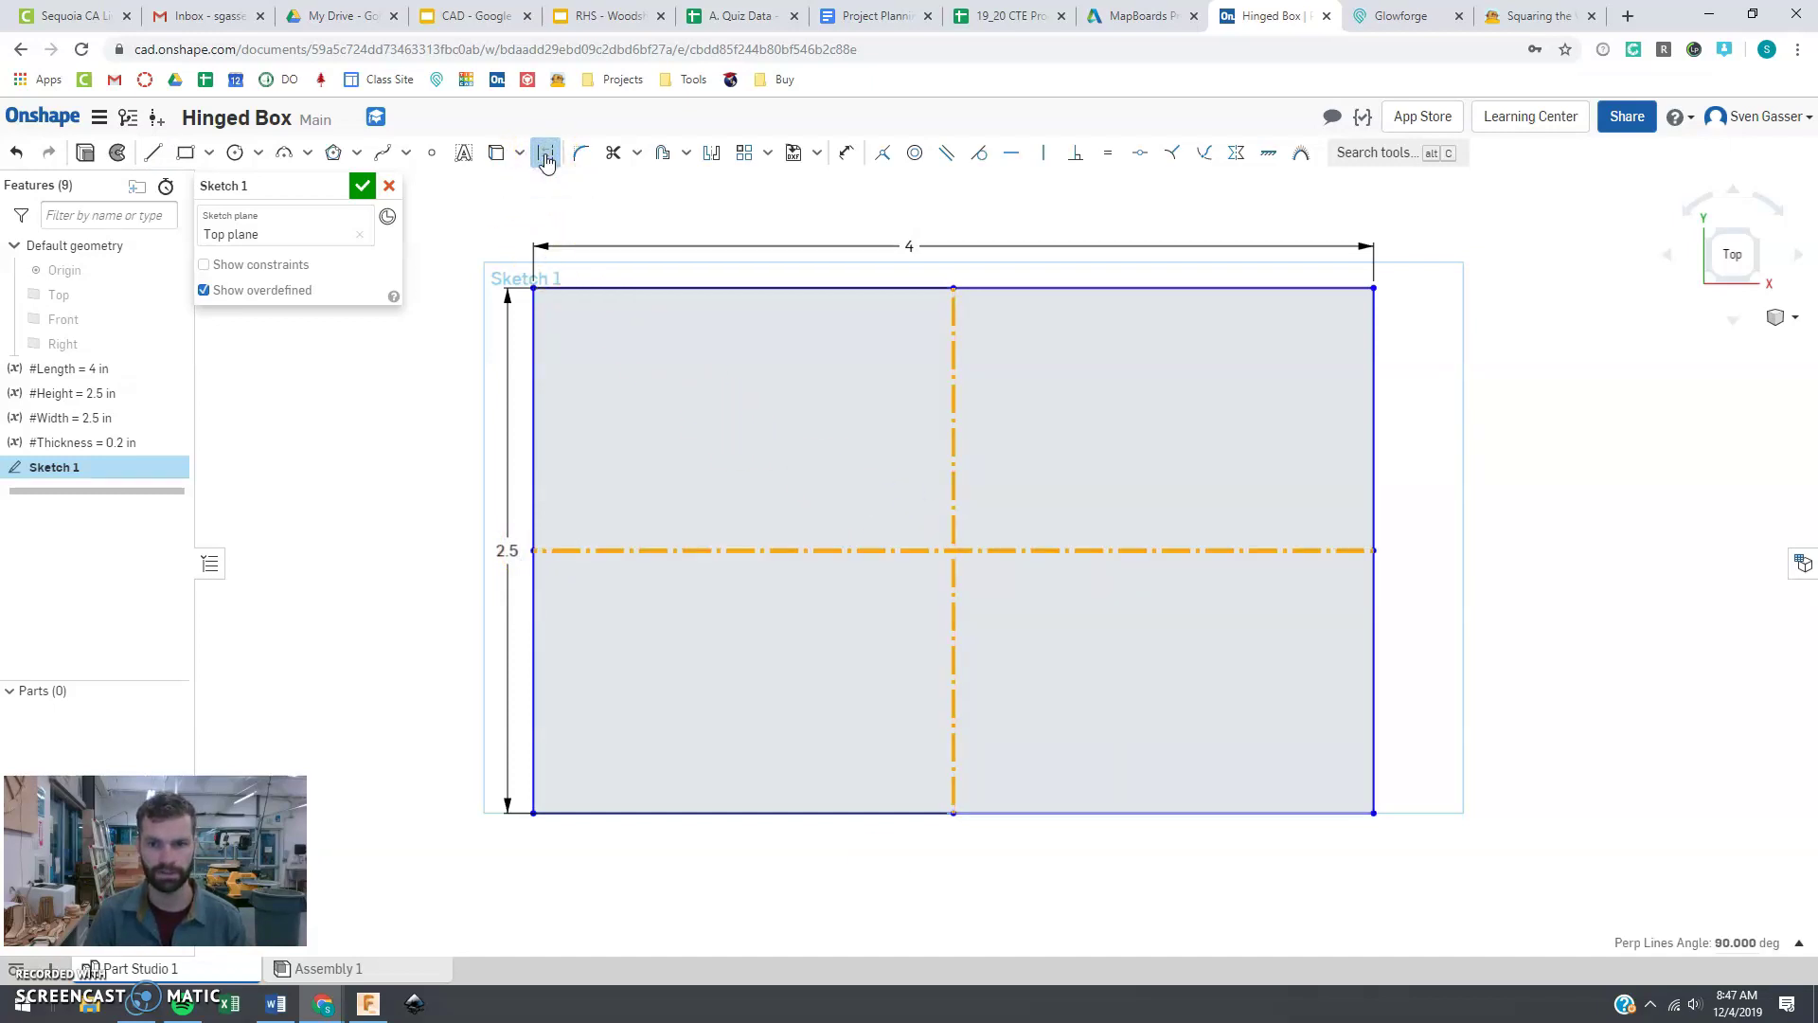
{"action": "left_click", "coordinate": [727, 220]}
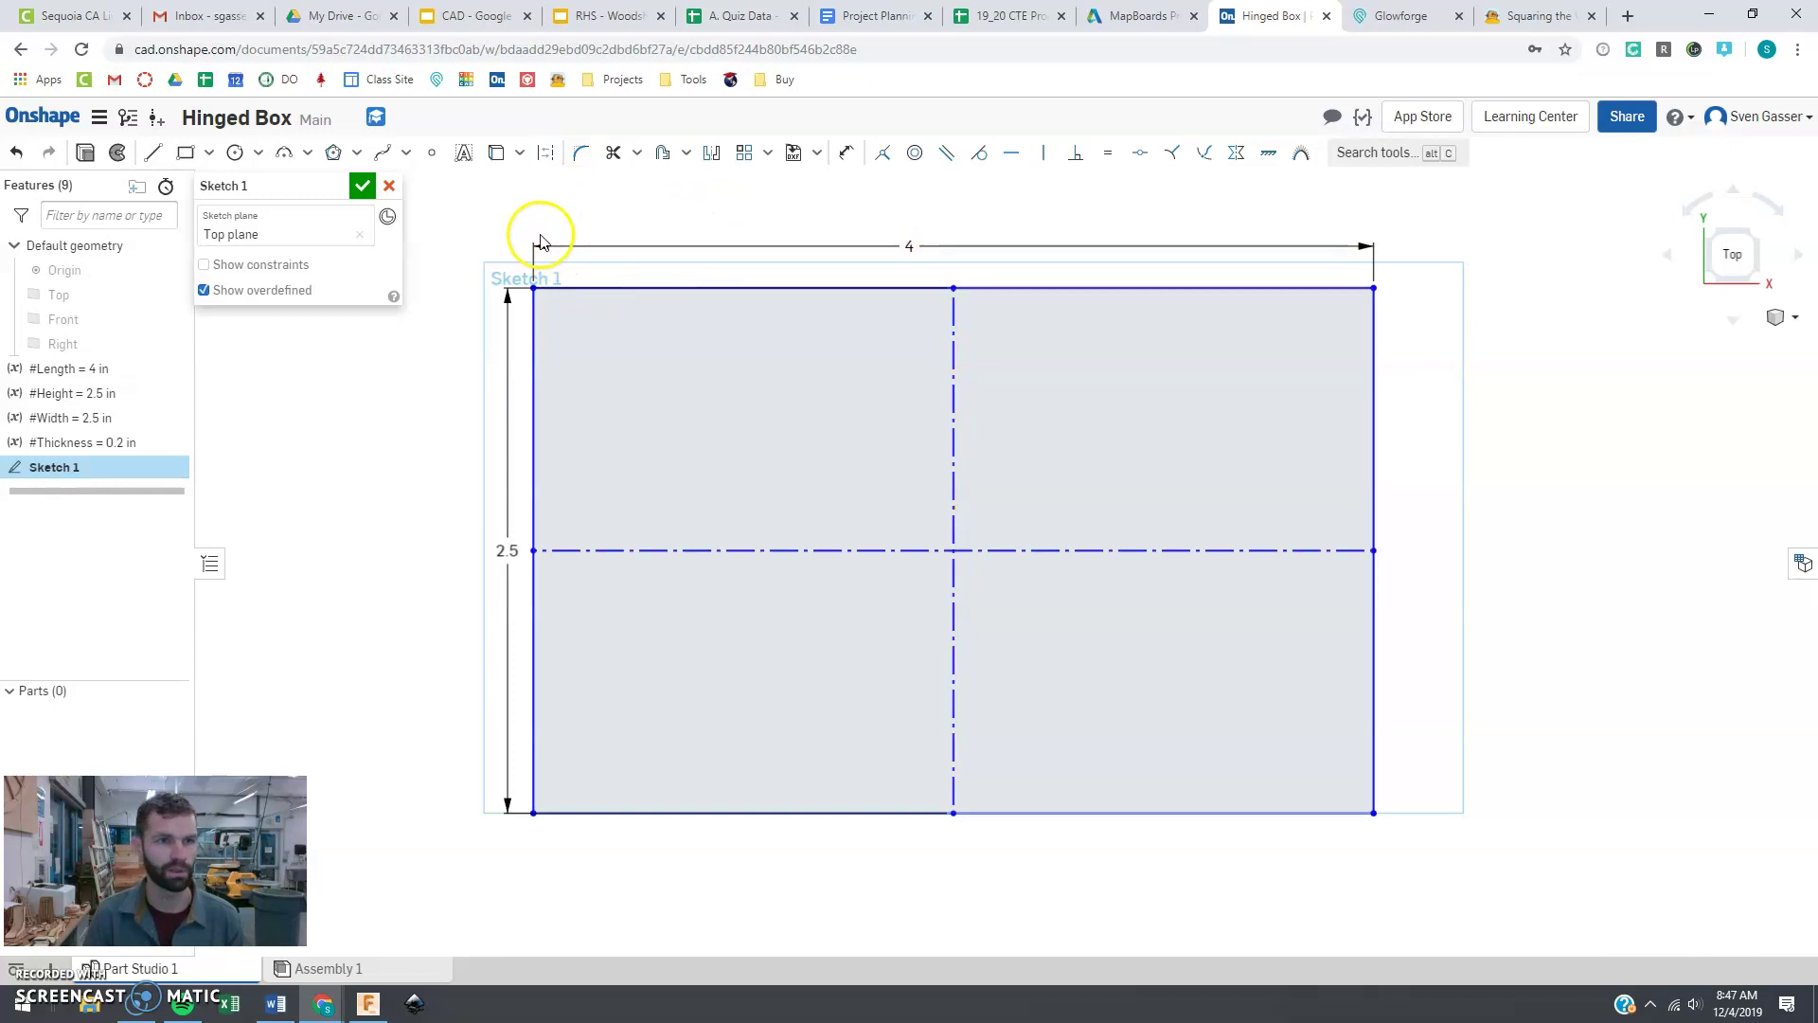
Step: Draw the first small notch on the rectangle's top edge
{"action": "left_click", "coordinate": [341, 248]}
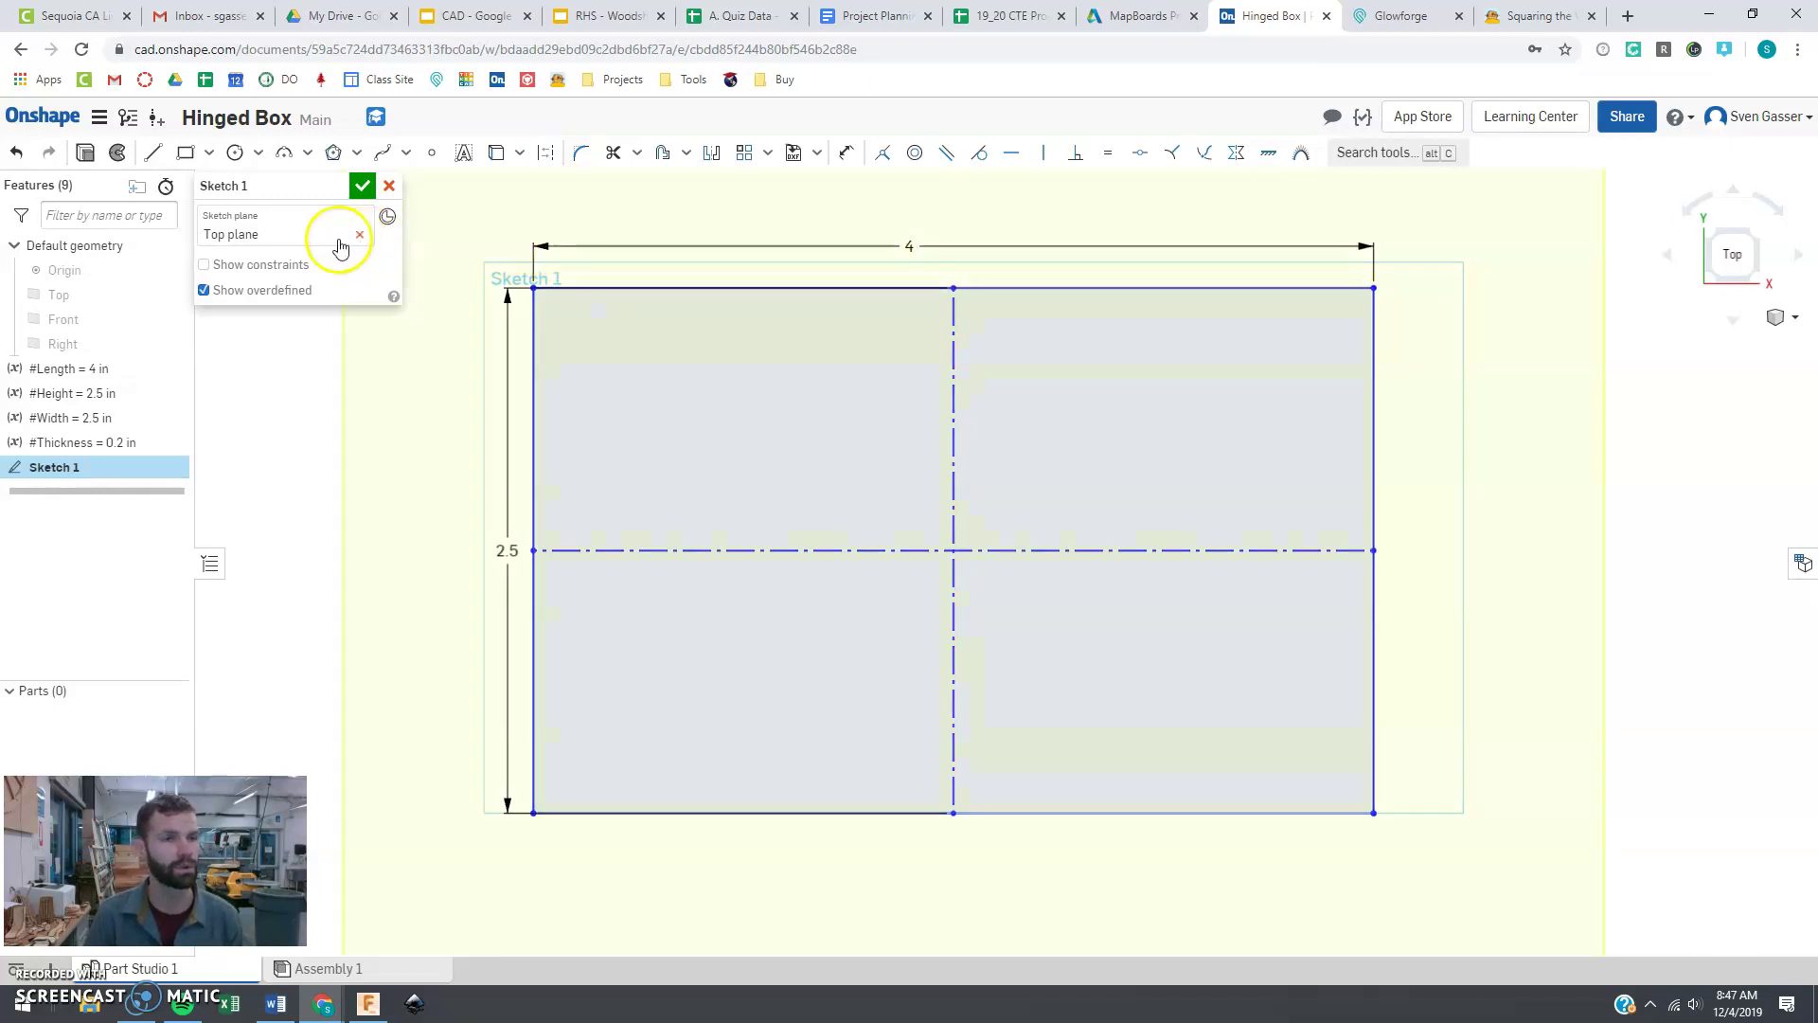
{"action": "left_click", "coordinate": [154, 154]}
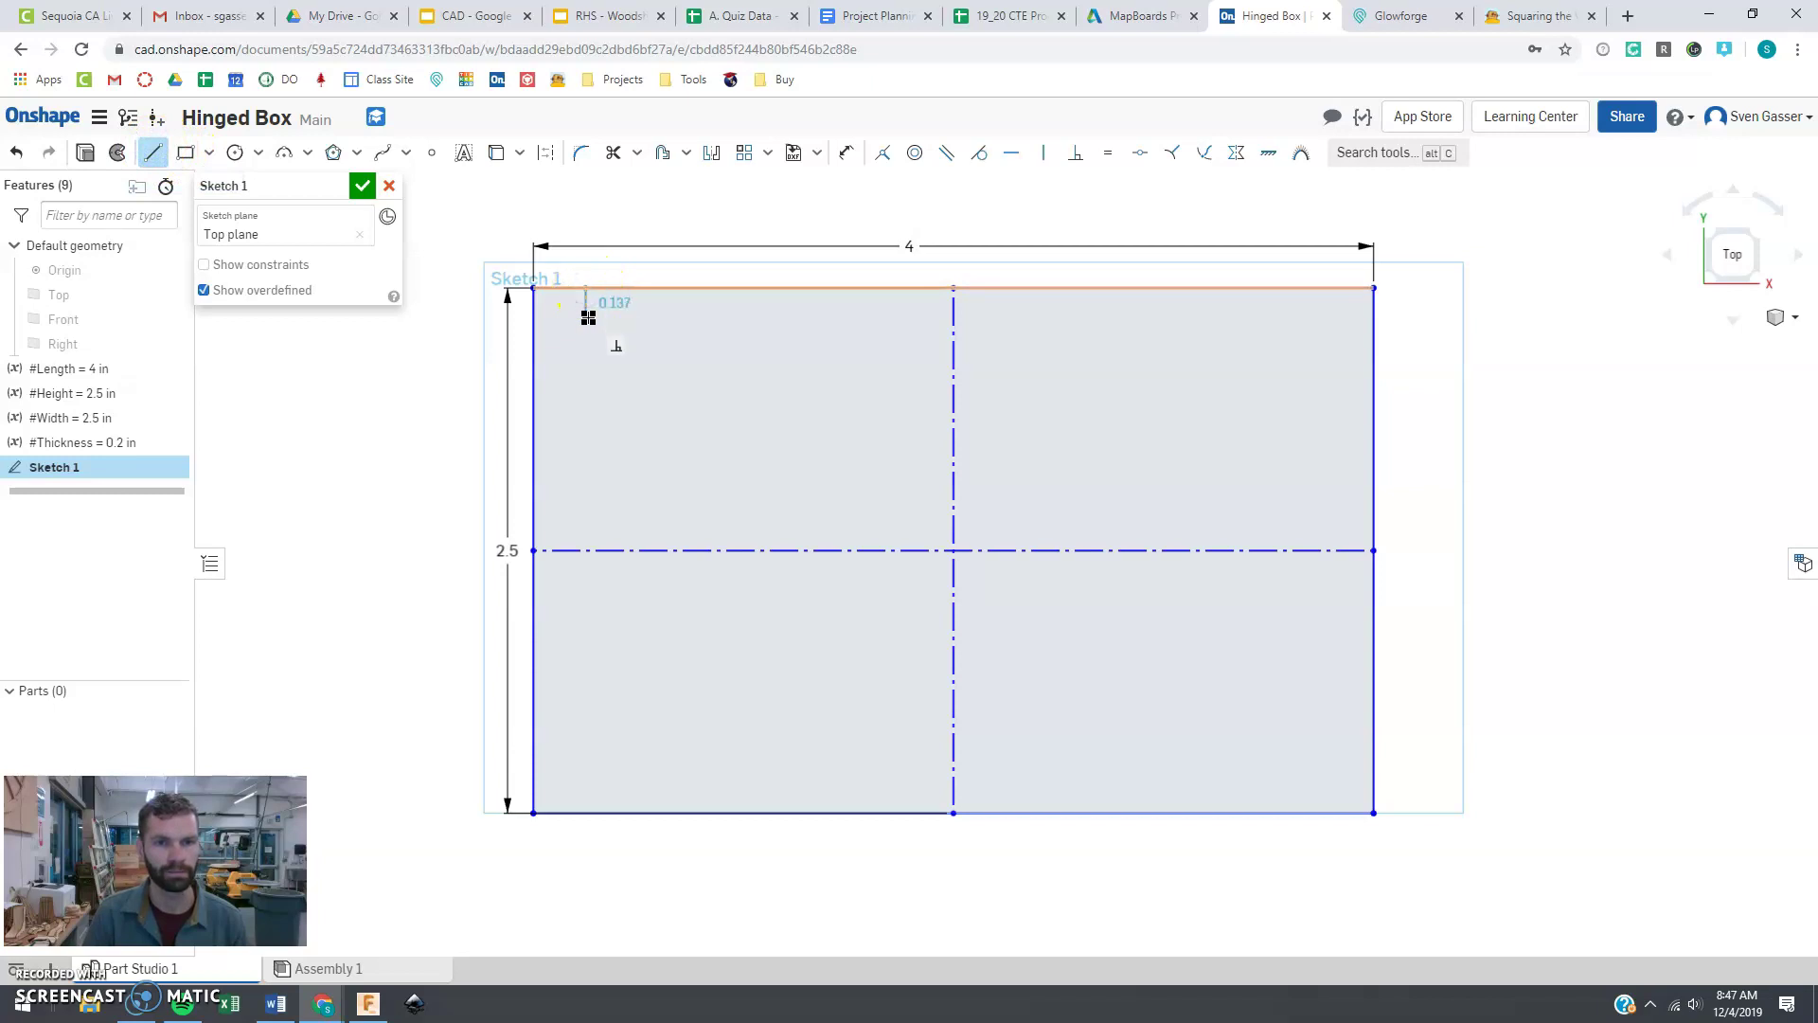
{"action": "left_click", "coordinate": [589, 317]}
{"action": "left_click", "coordinate": [677, 317]}
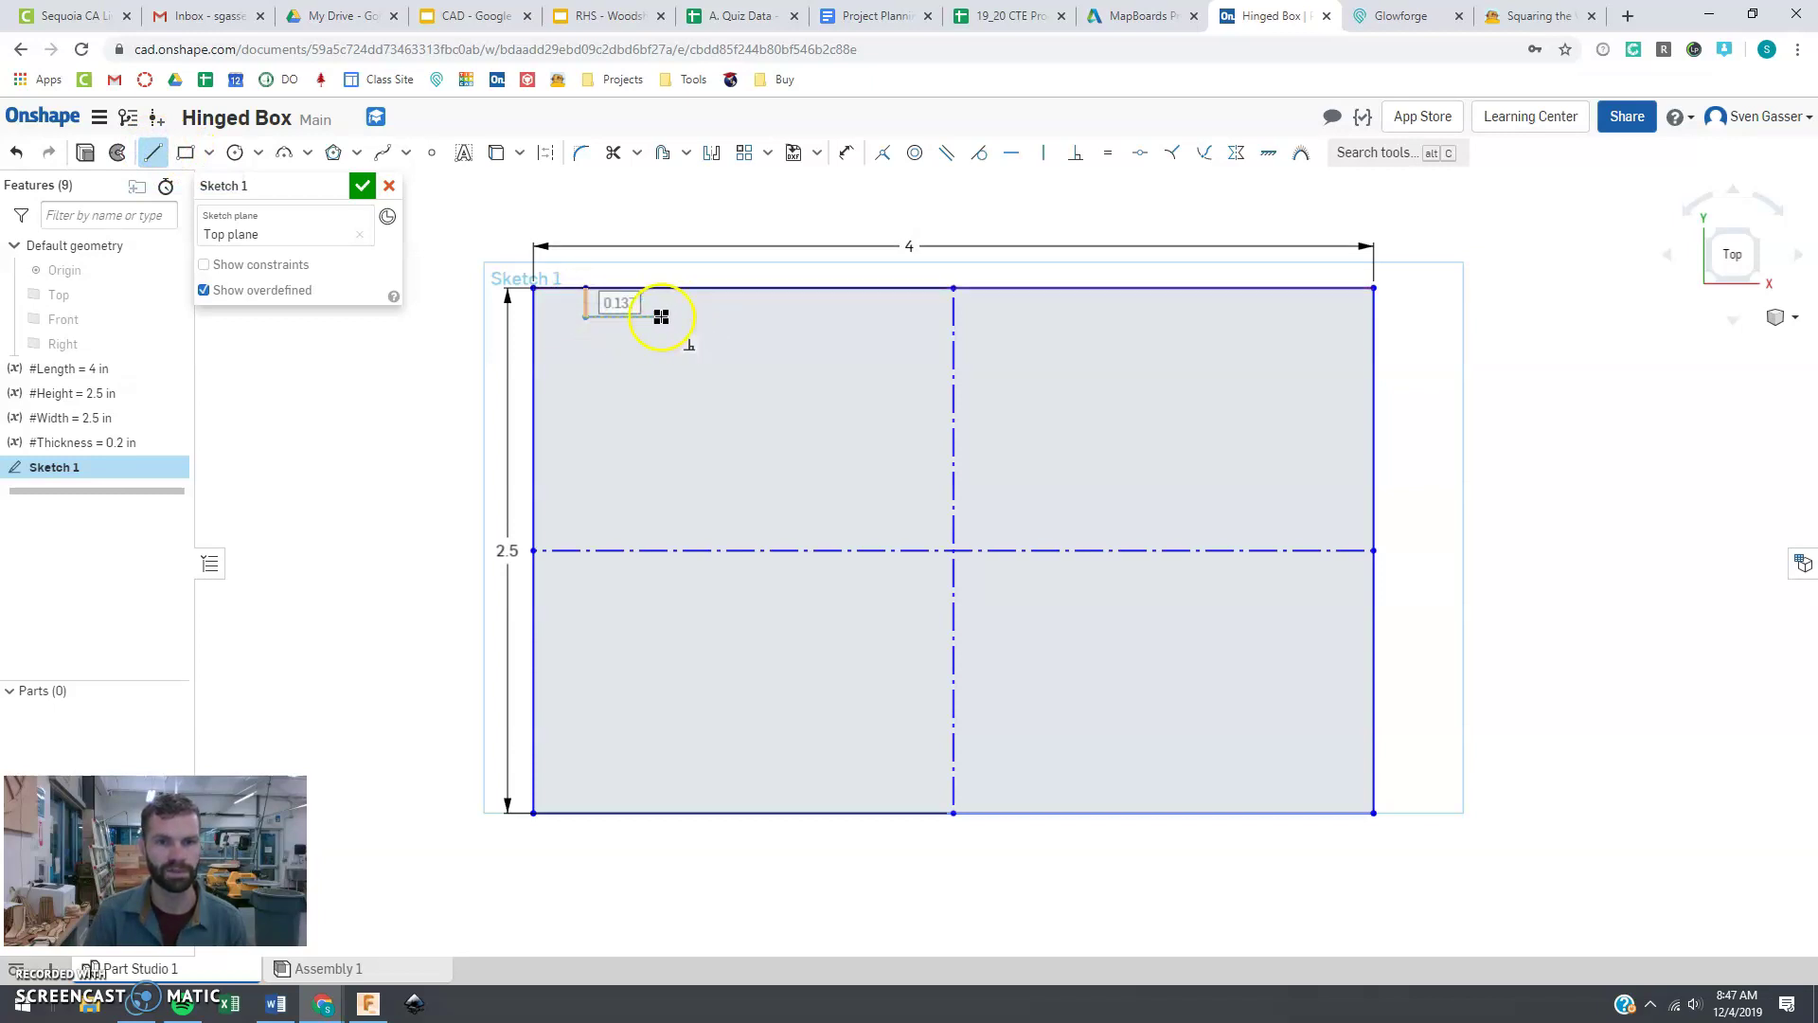
{"action": "left_click", "coordinate": [662, 289]}
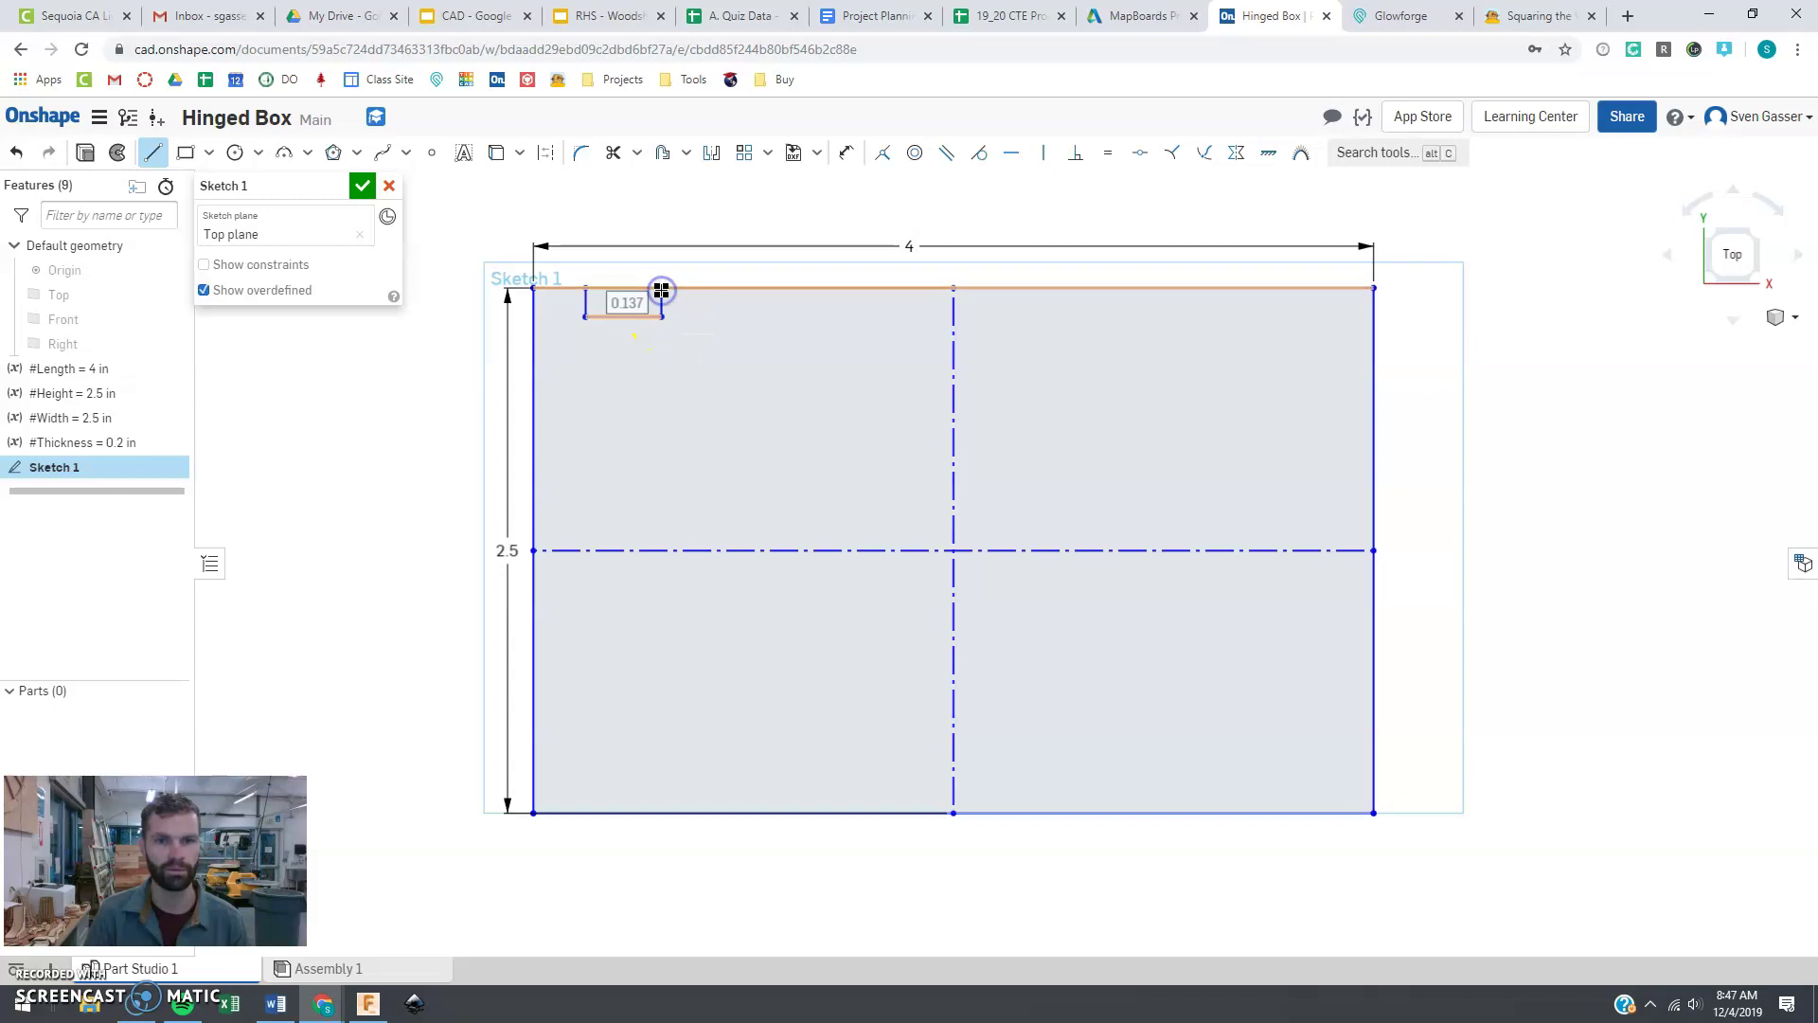
{"action": "key", "text": "Escape"}
Step: Draw a second notch on the top edge to the right of the first
{"action": "key", "text": "l"}
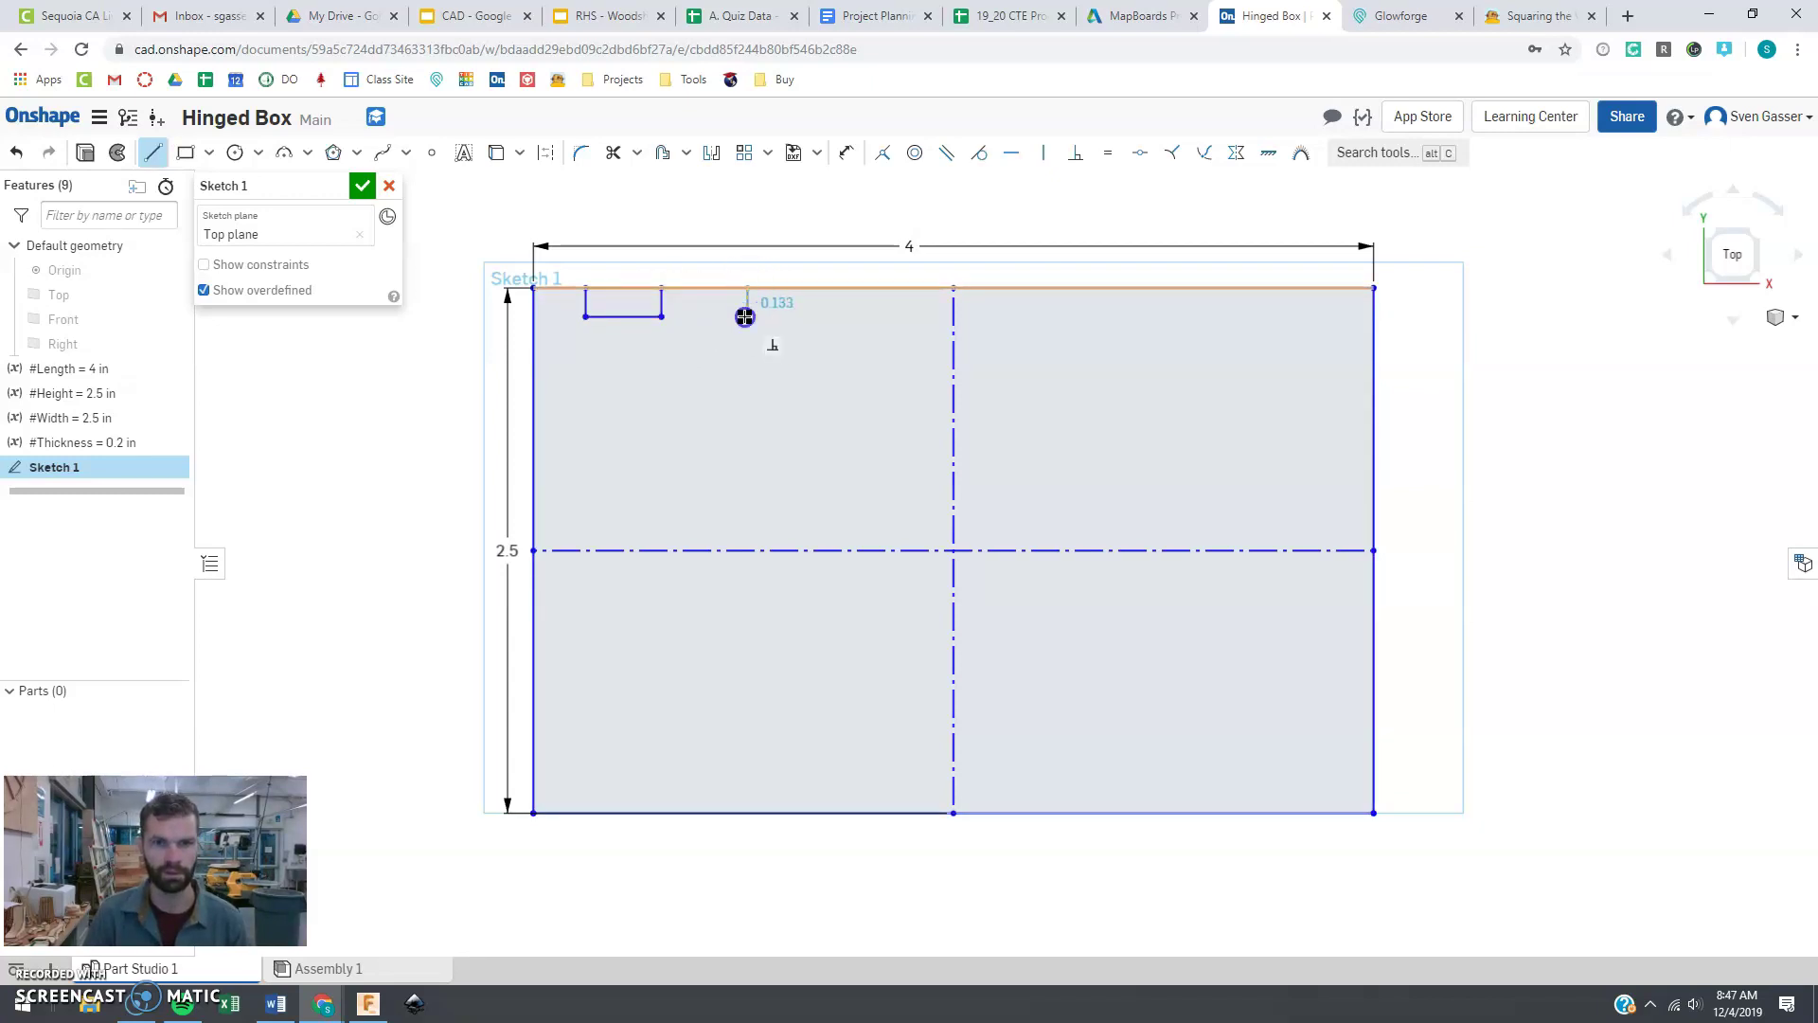
{"action": "left_click", "coordinate": [746, 316]}
{"action": "left_click", "coordinate": [846, 316]}
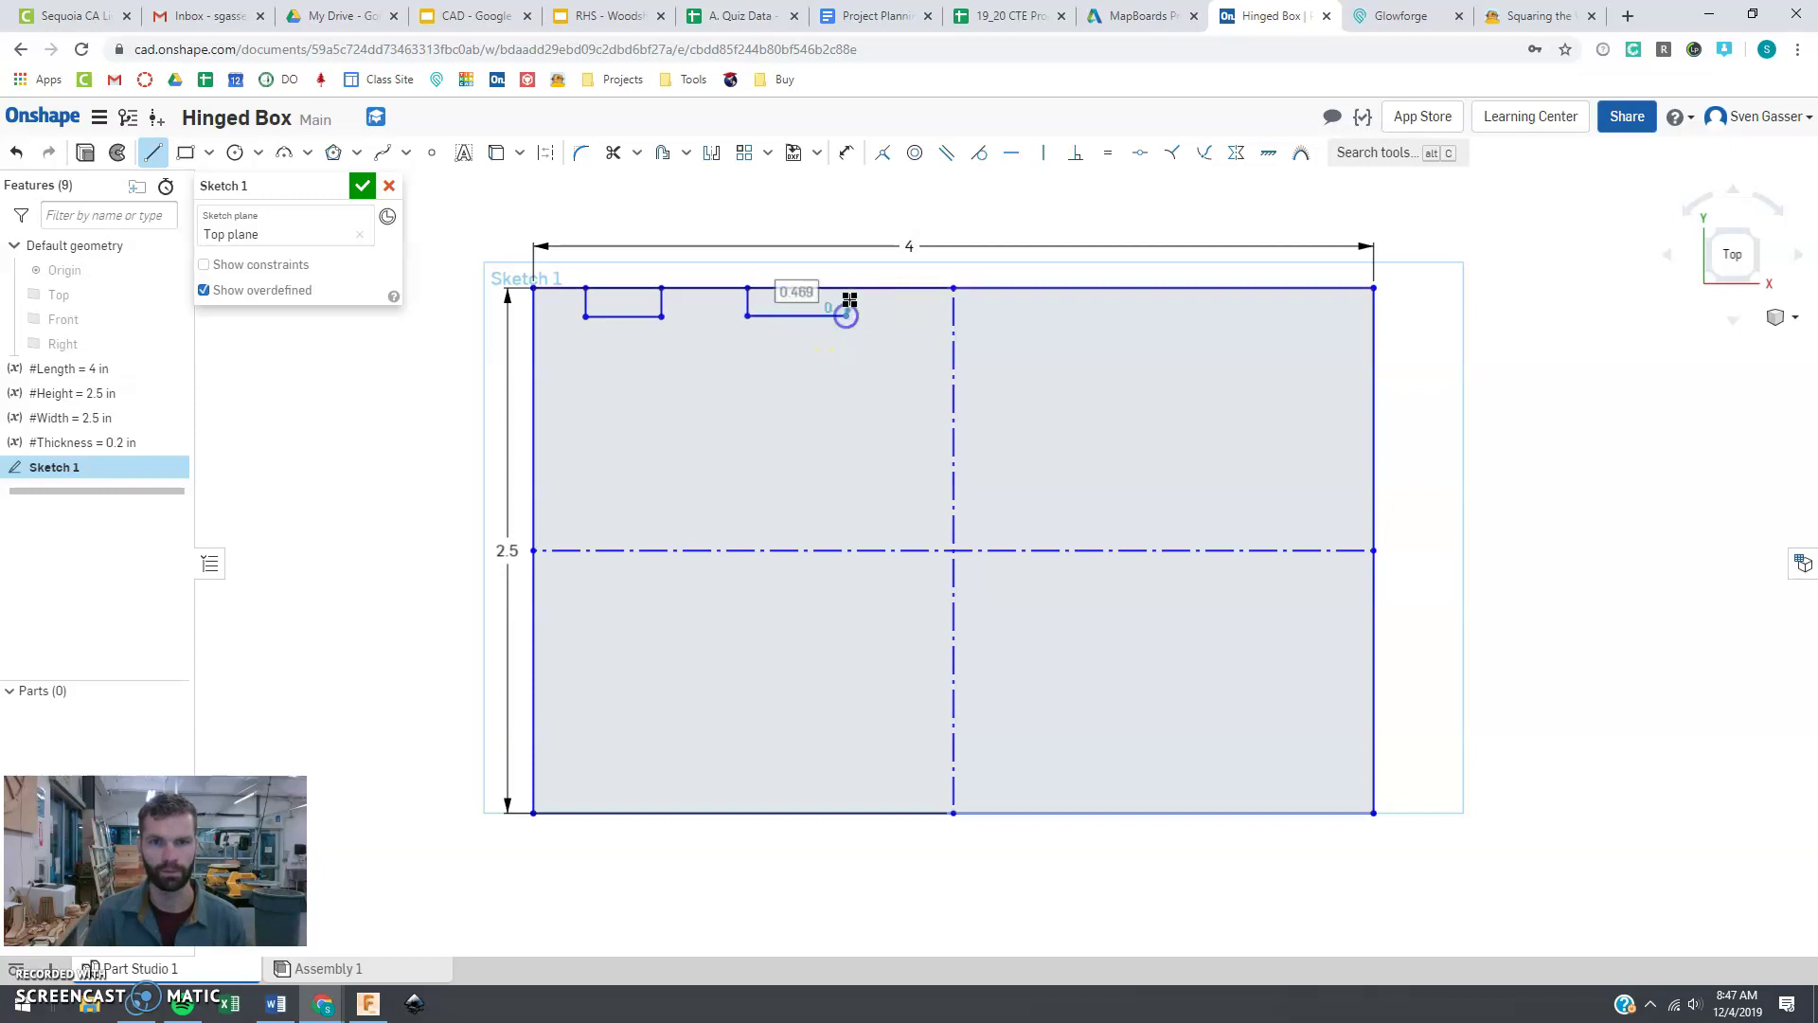
{"action": "left_click", "coordinate": [846, 289]}
{"action": "key", "text": "Escape"}
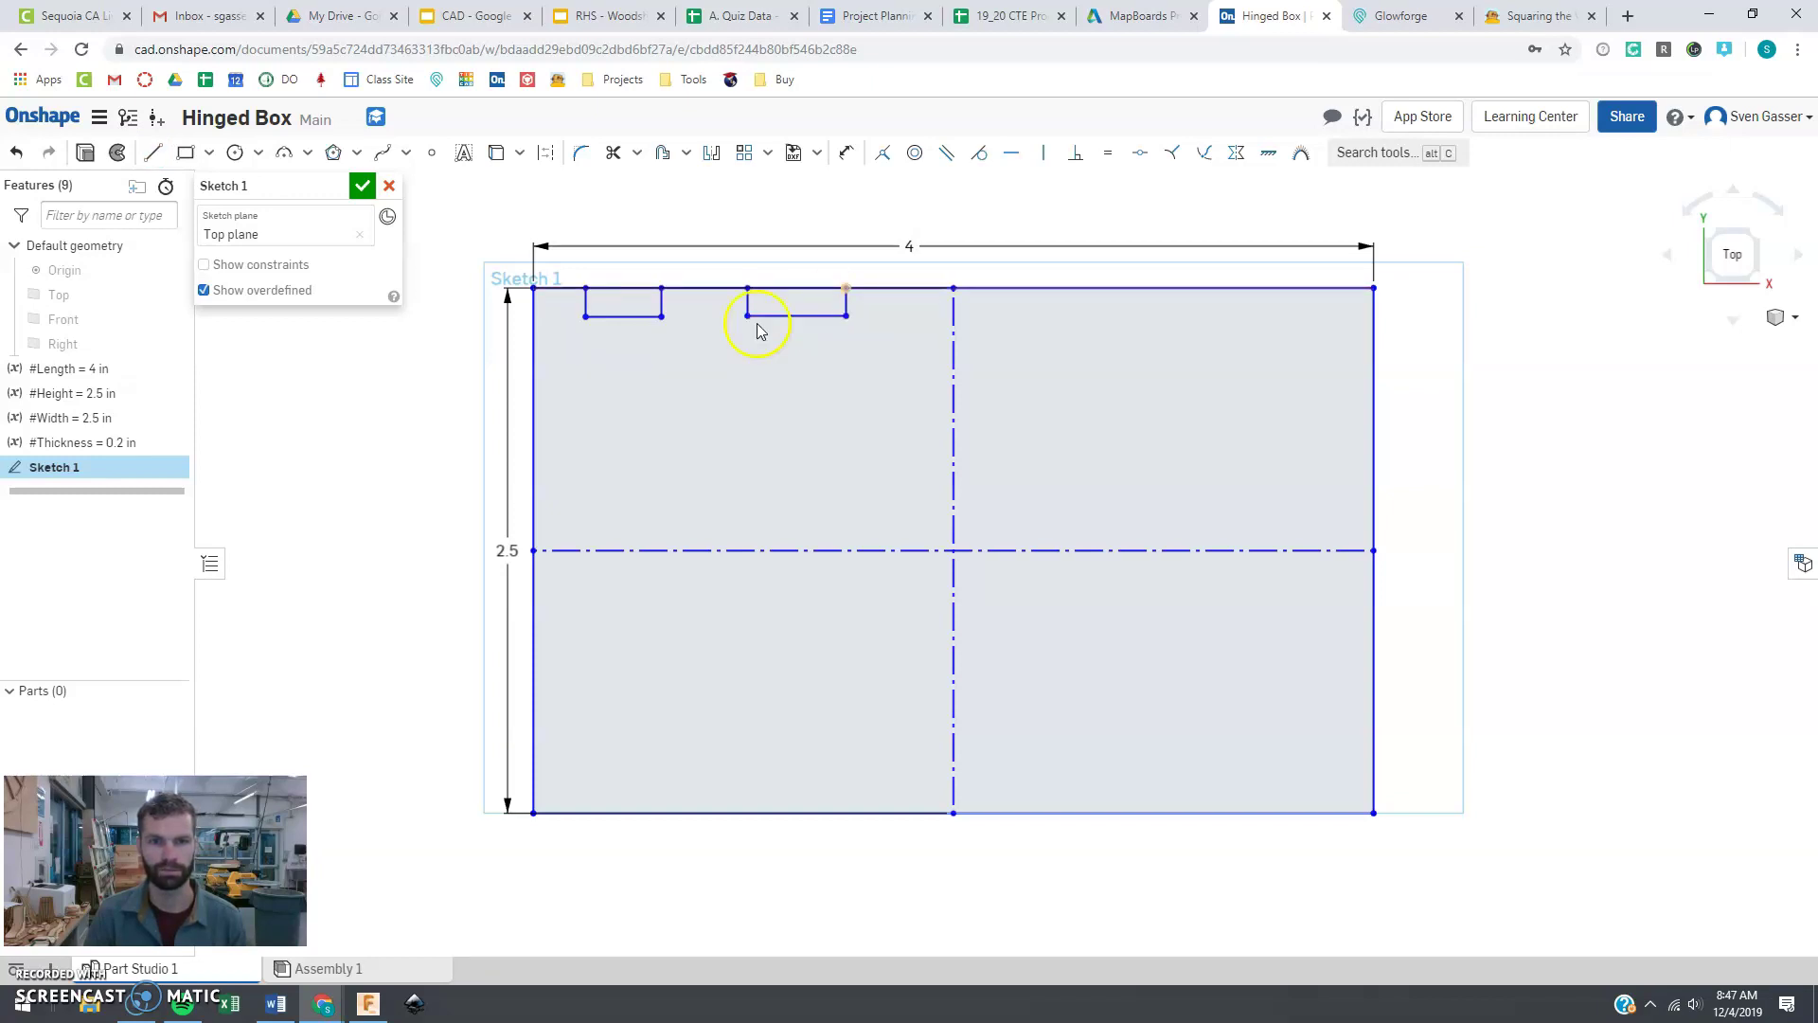
Step: Dimension the first notch depth to #Thickness and make the second notch equal
{"action": "key", "text": "u"}
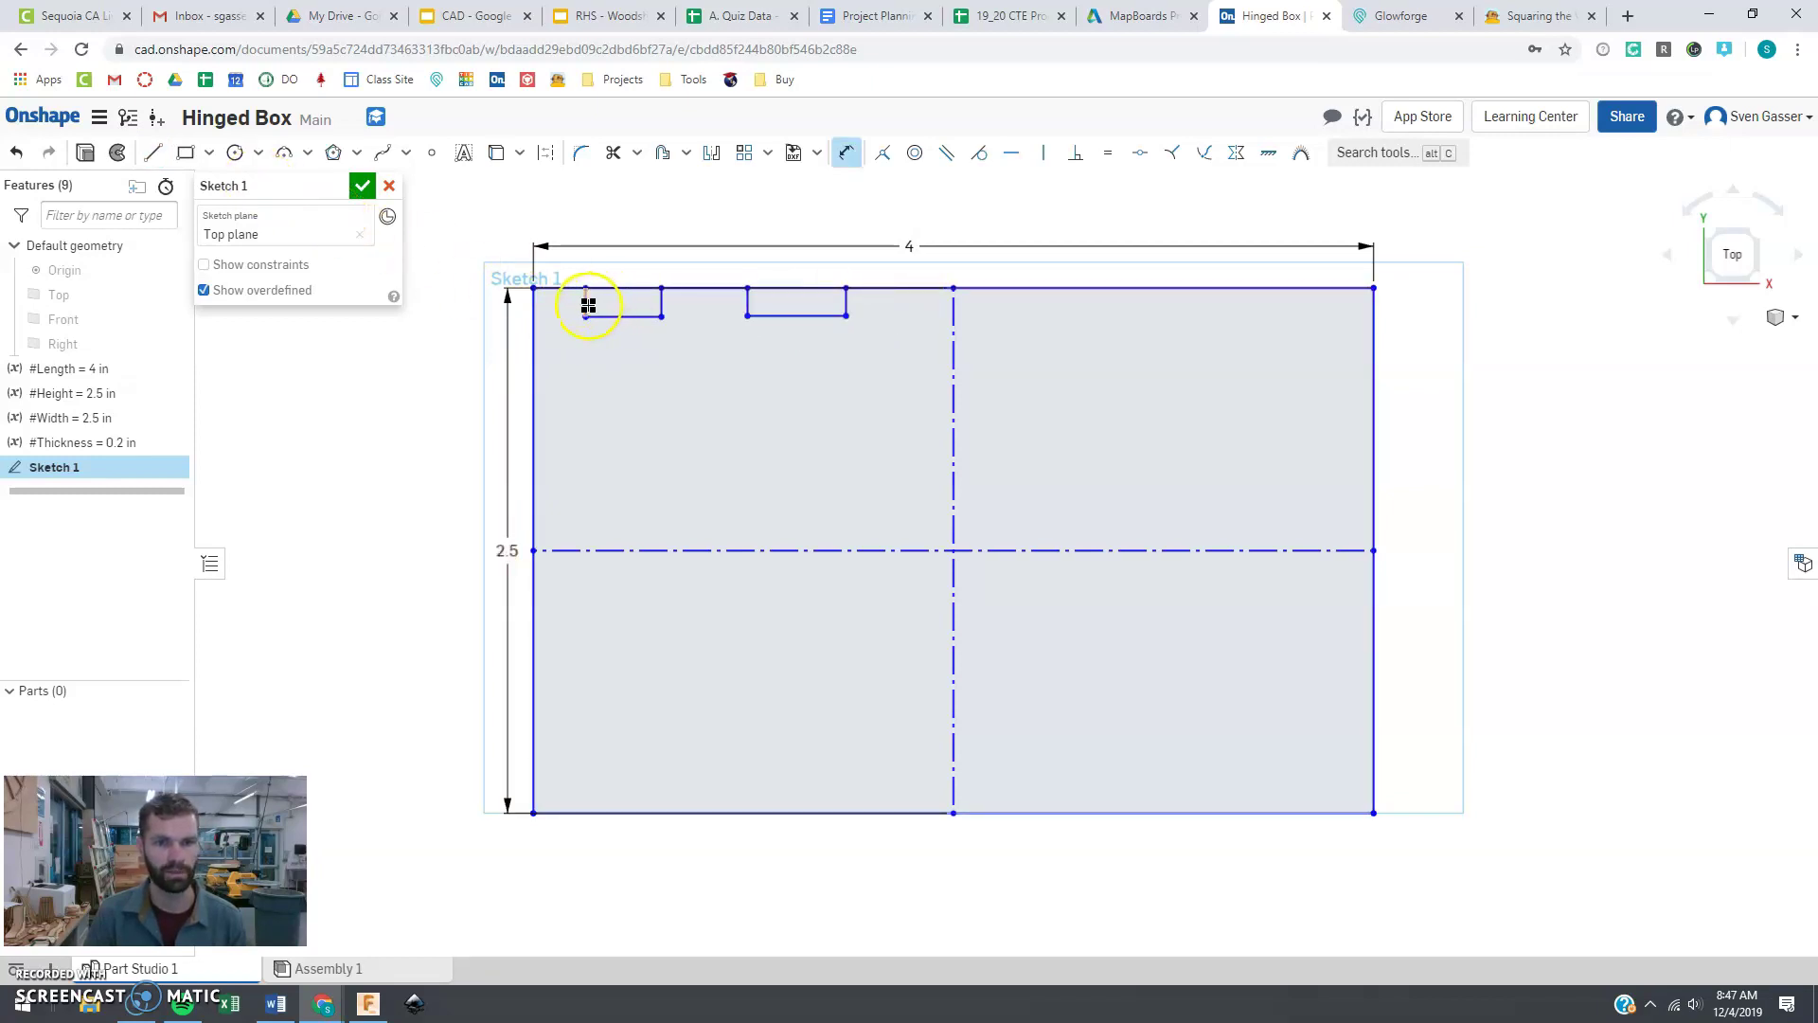
{"action": "left_click", "coordinate": [587, 305]}
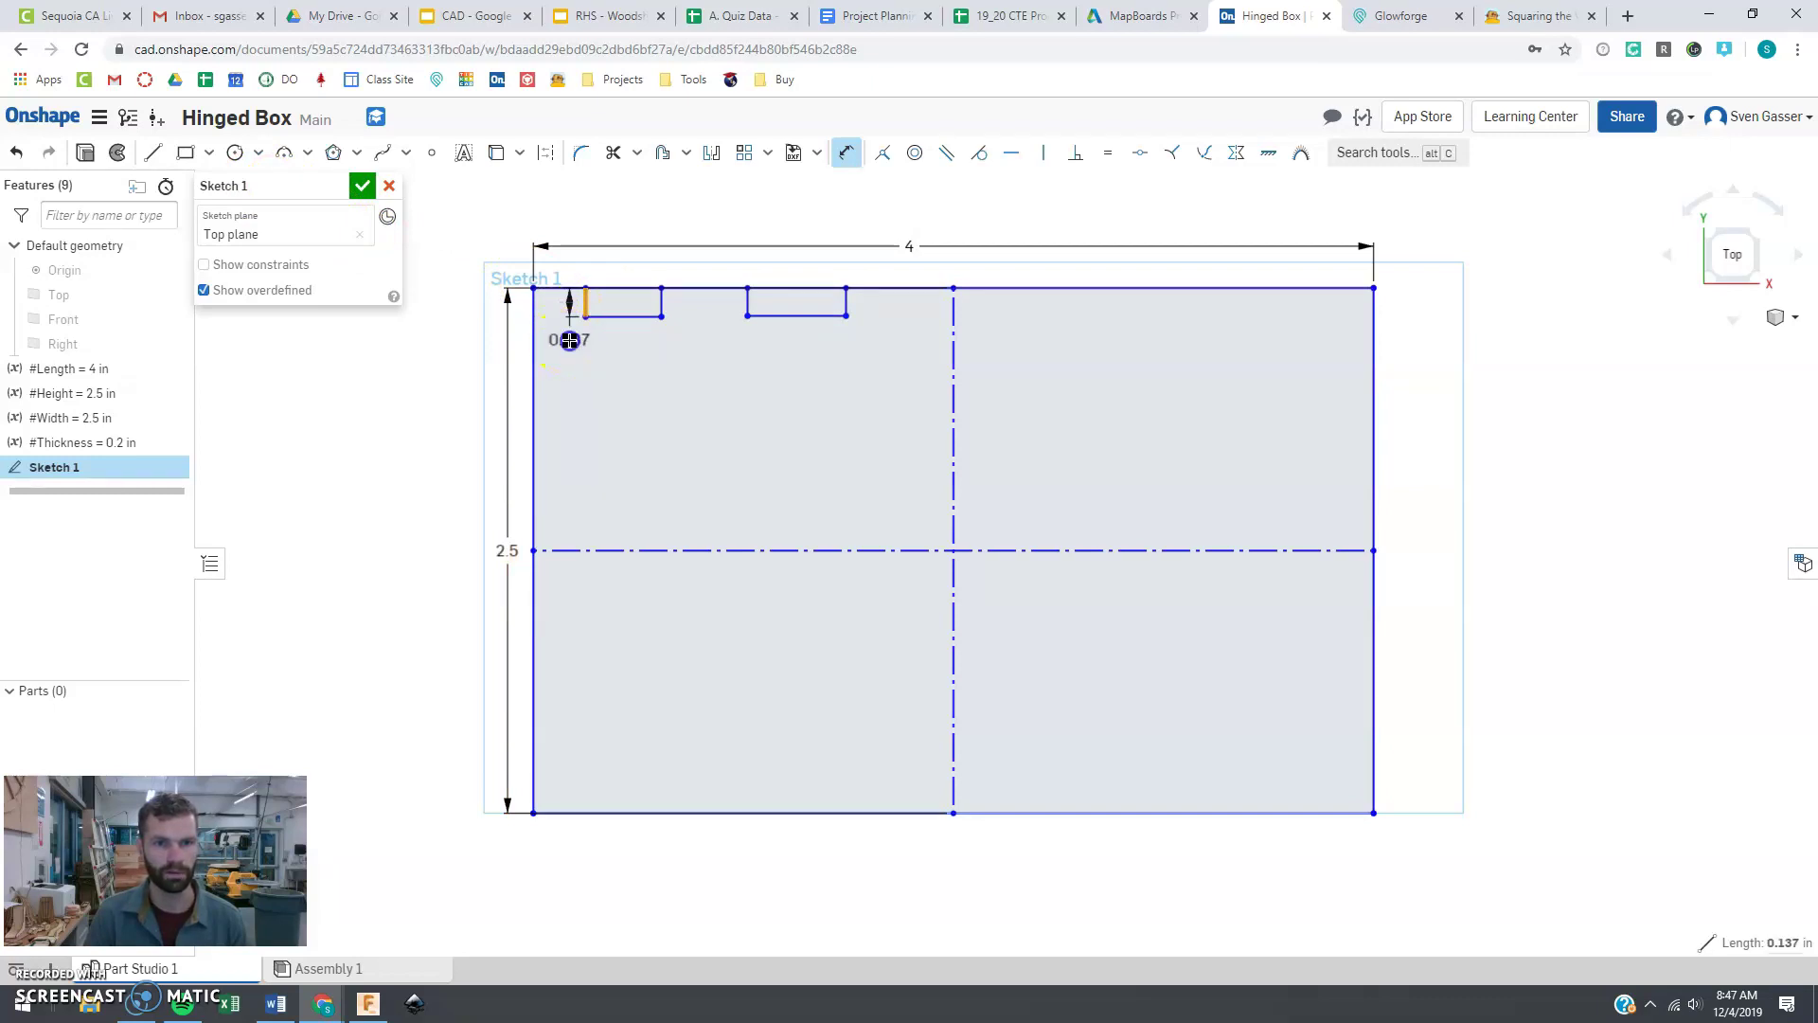
{"action": "left_click", "coordinate": [569, 340]}
{"action": "type", "text": "#Thickness"}
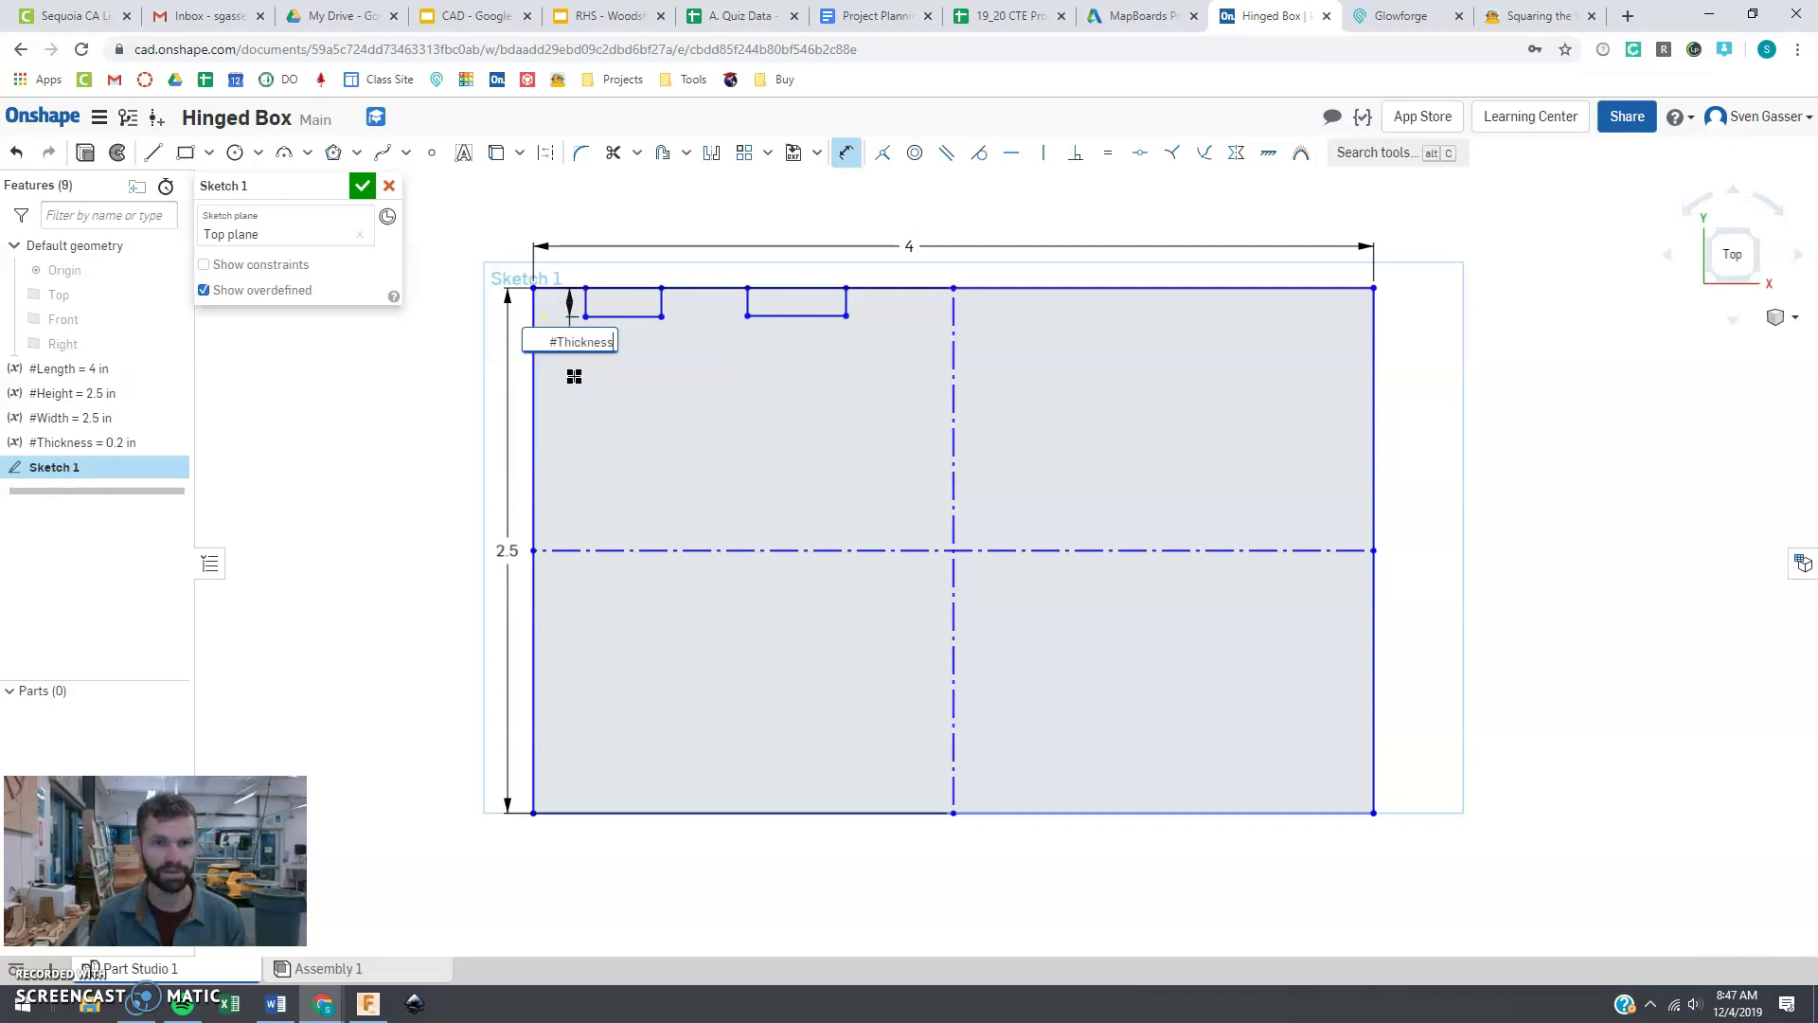
{"action": "key", "text": "Return"}
{"action": "key", "text": "Escape"}
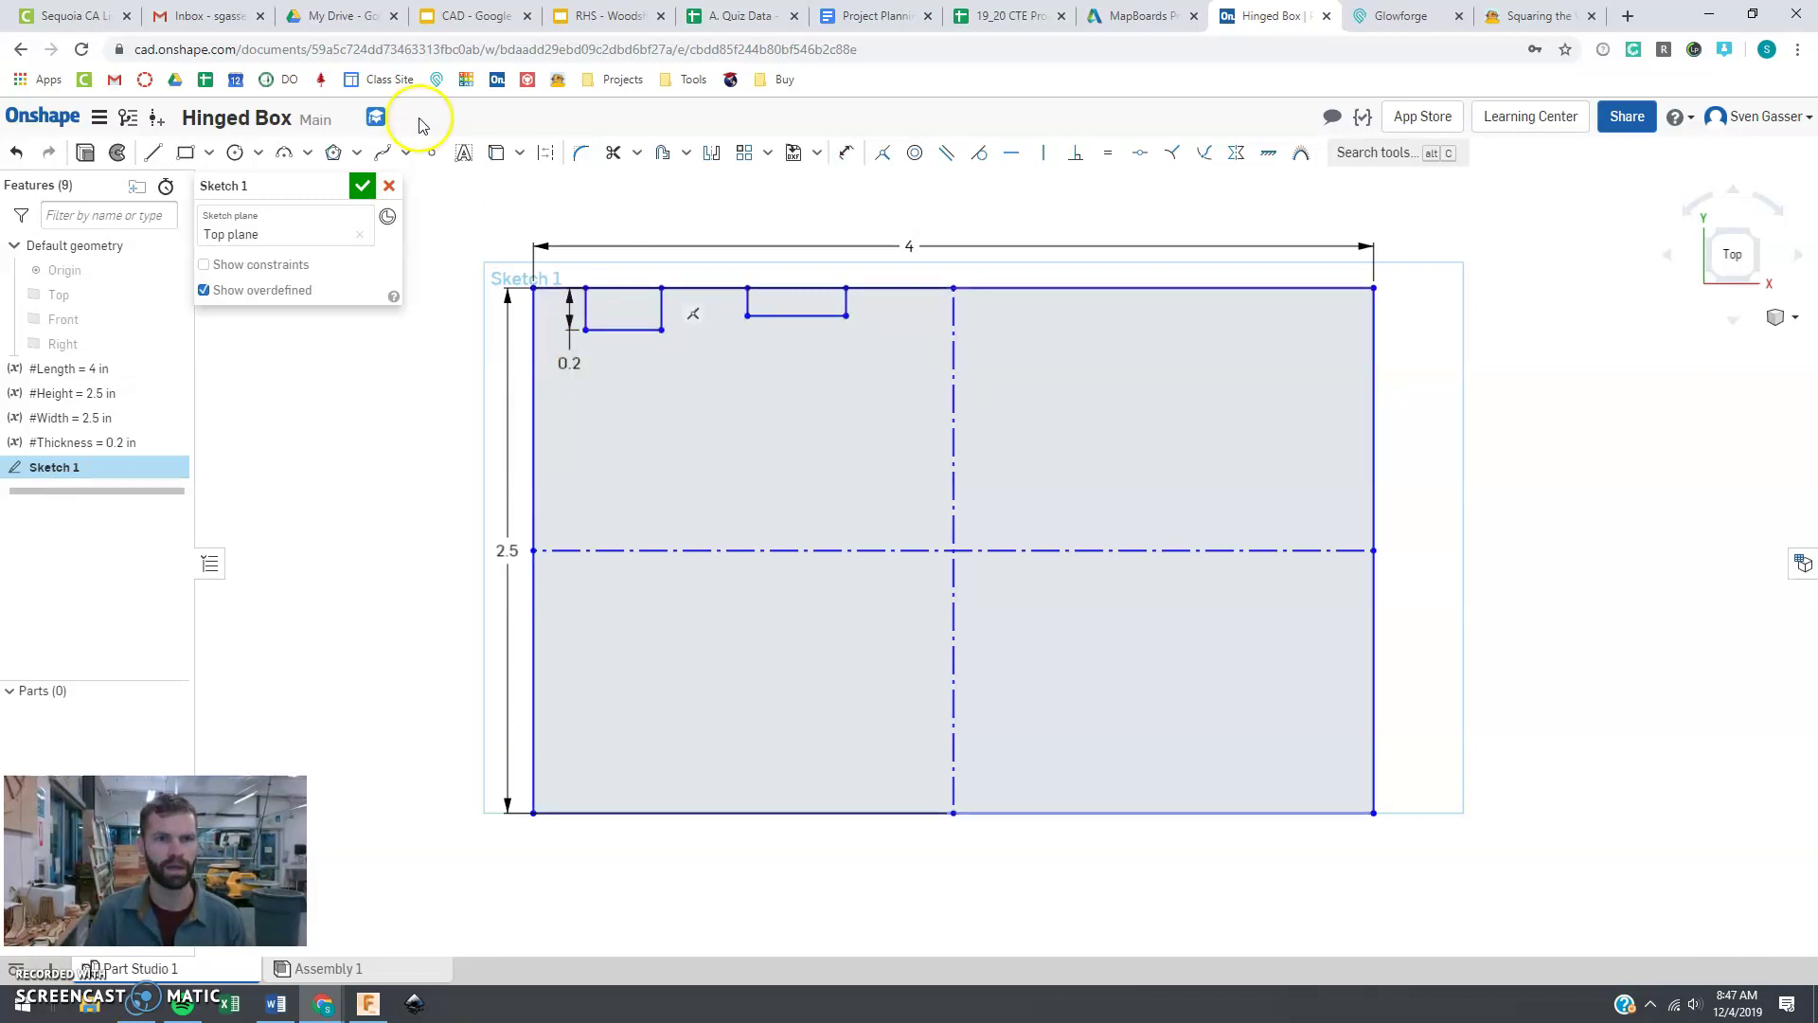
{"action": "left_click", "coordinate": [1107, 153]}
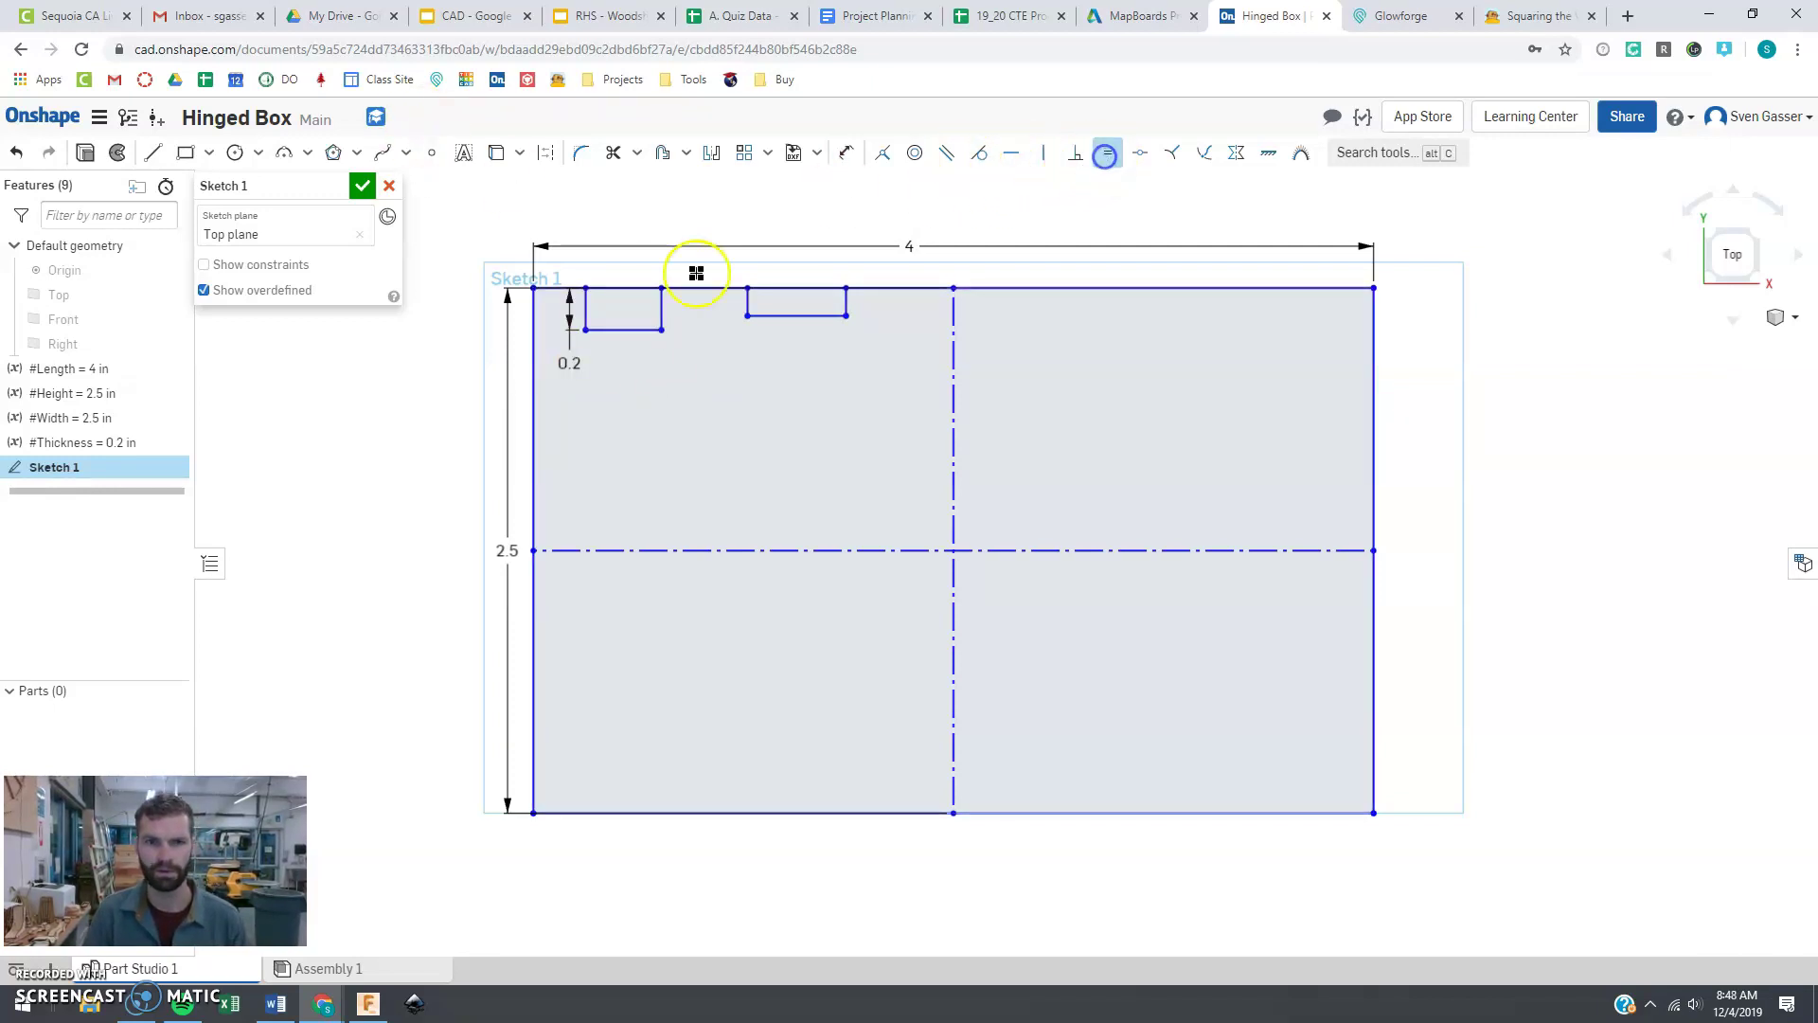
{"action": "left_click", "coordinate": [746, 299]}
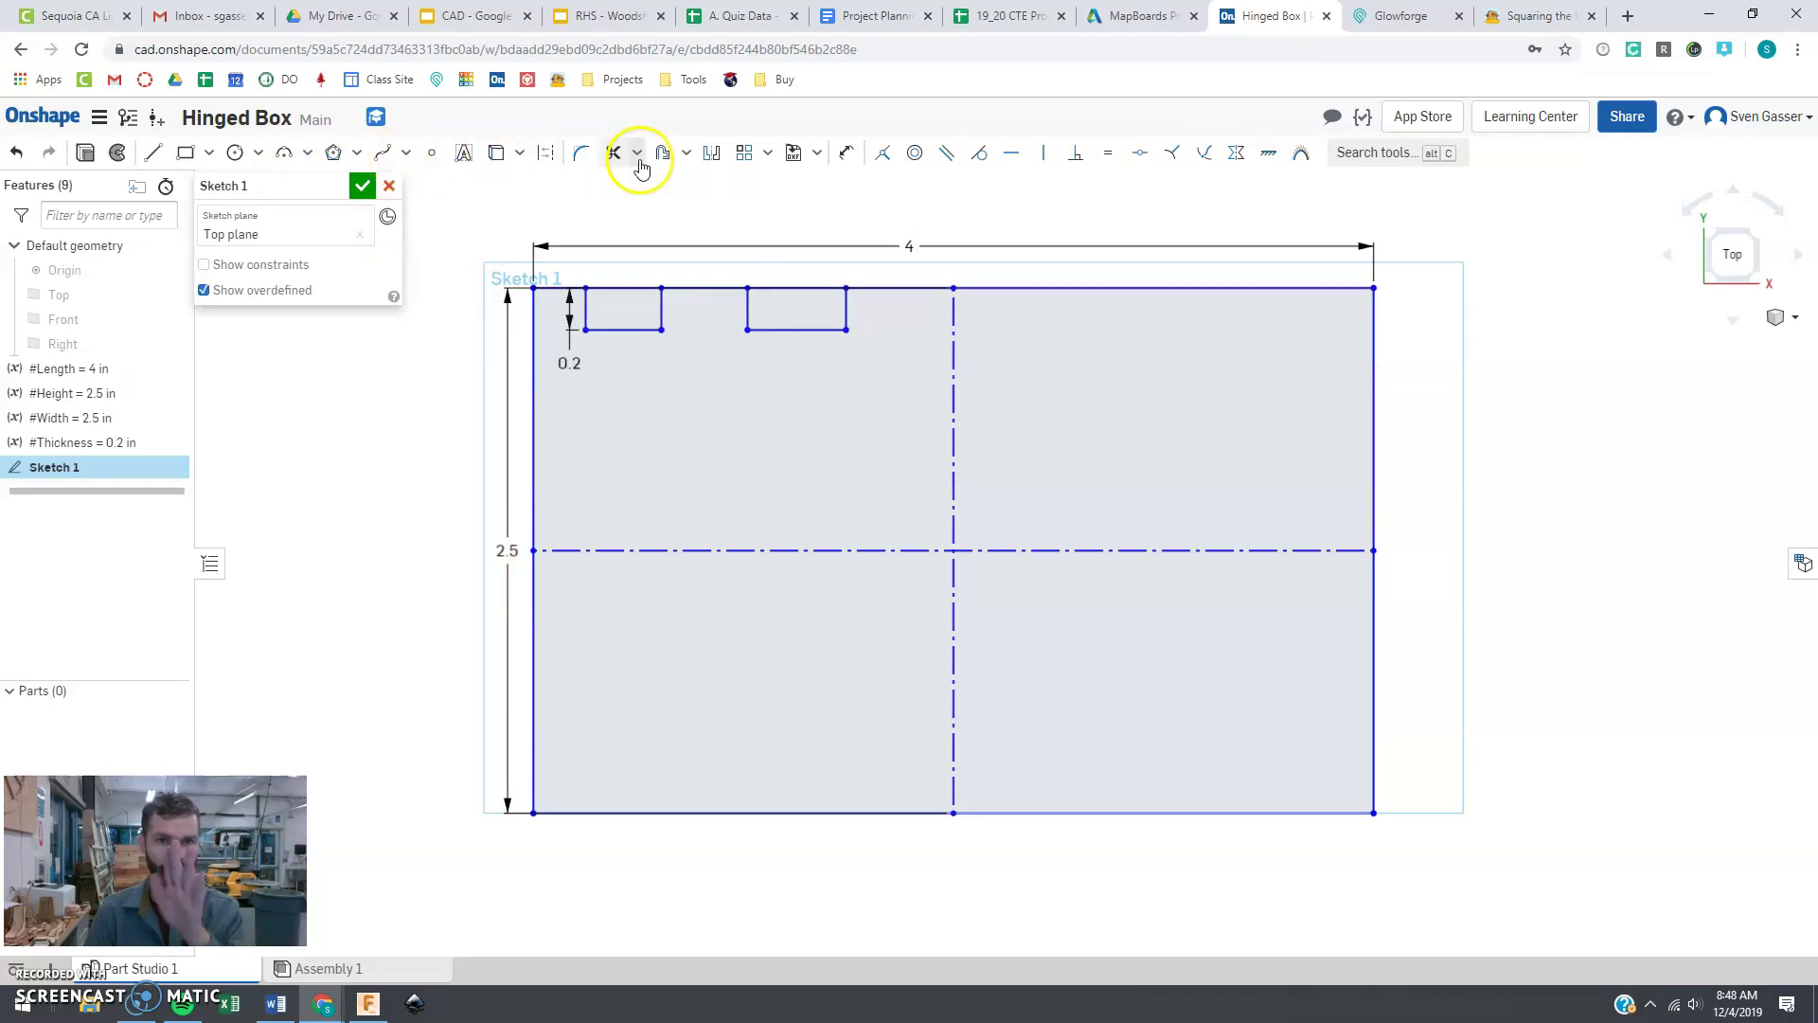
Step: Mirror the two left notches across the vertical centreline
{"action": "left_click", "coordinate": [711, 153]}
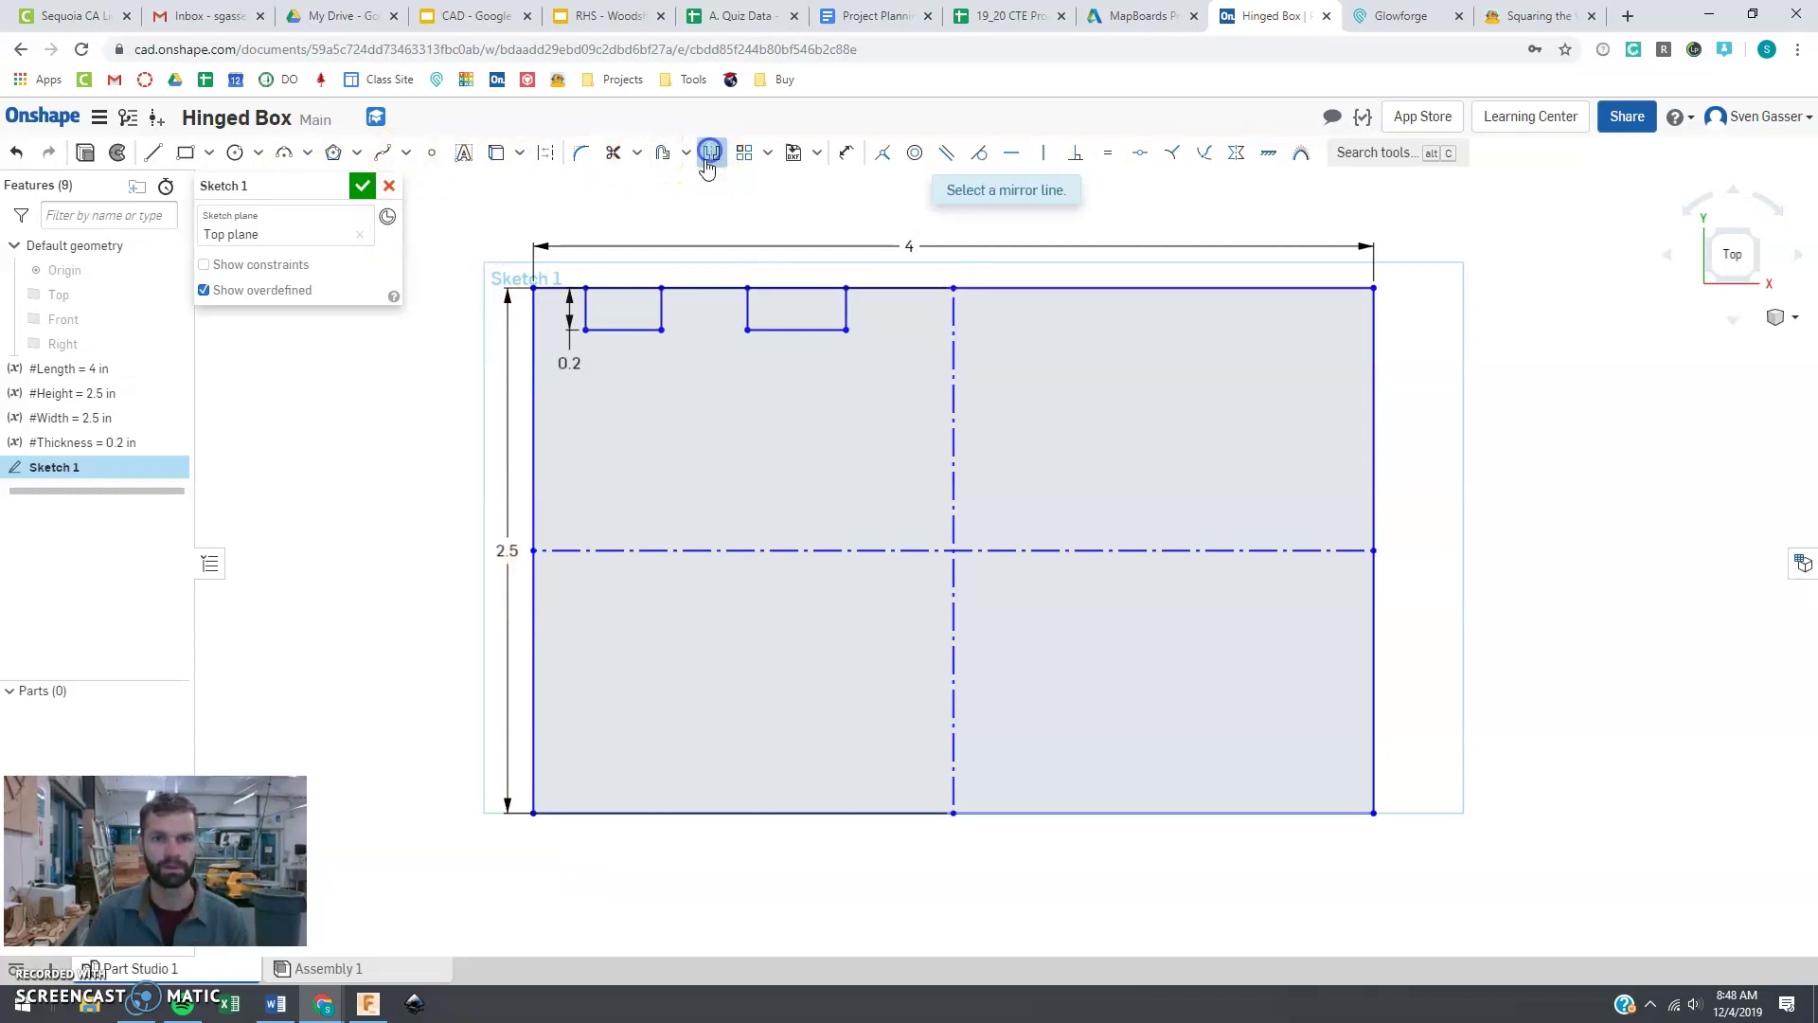
{"action": "left_click", "coordinate": [954, 349]}
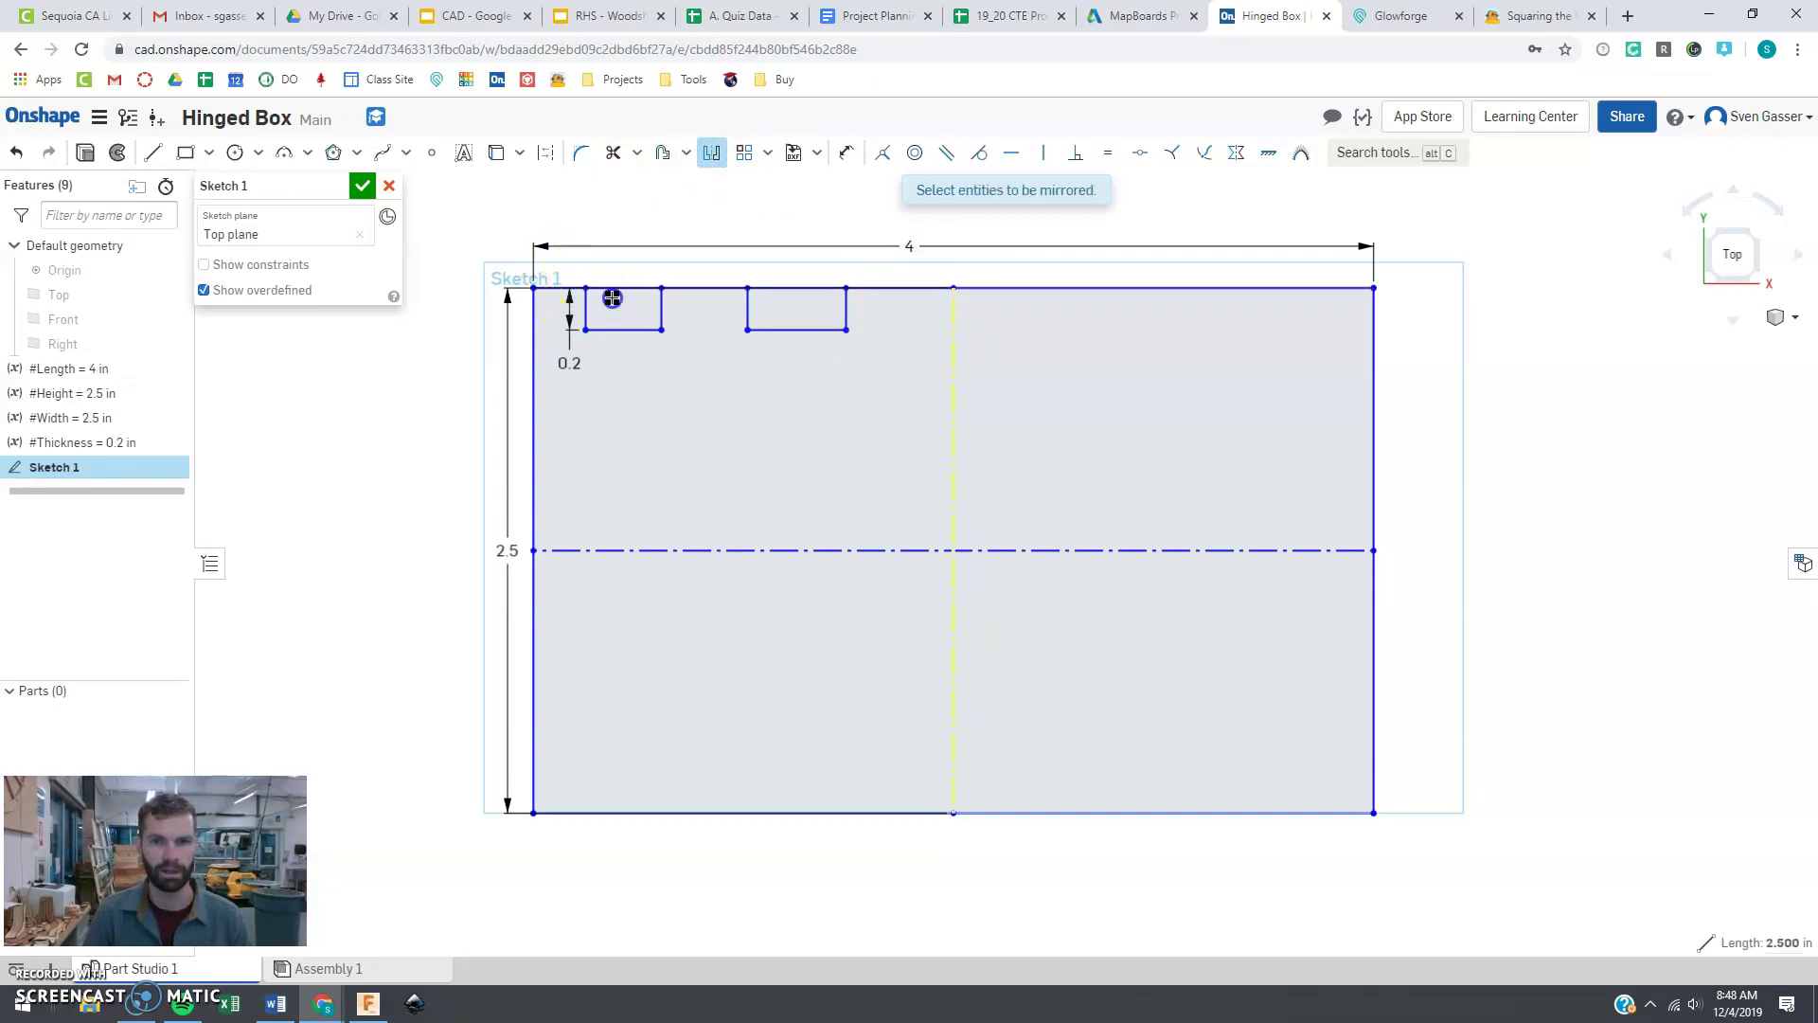
{"action": "left_click_drag", "start_coordinate": [573, 275], "coordinate": [877, 356]}
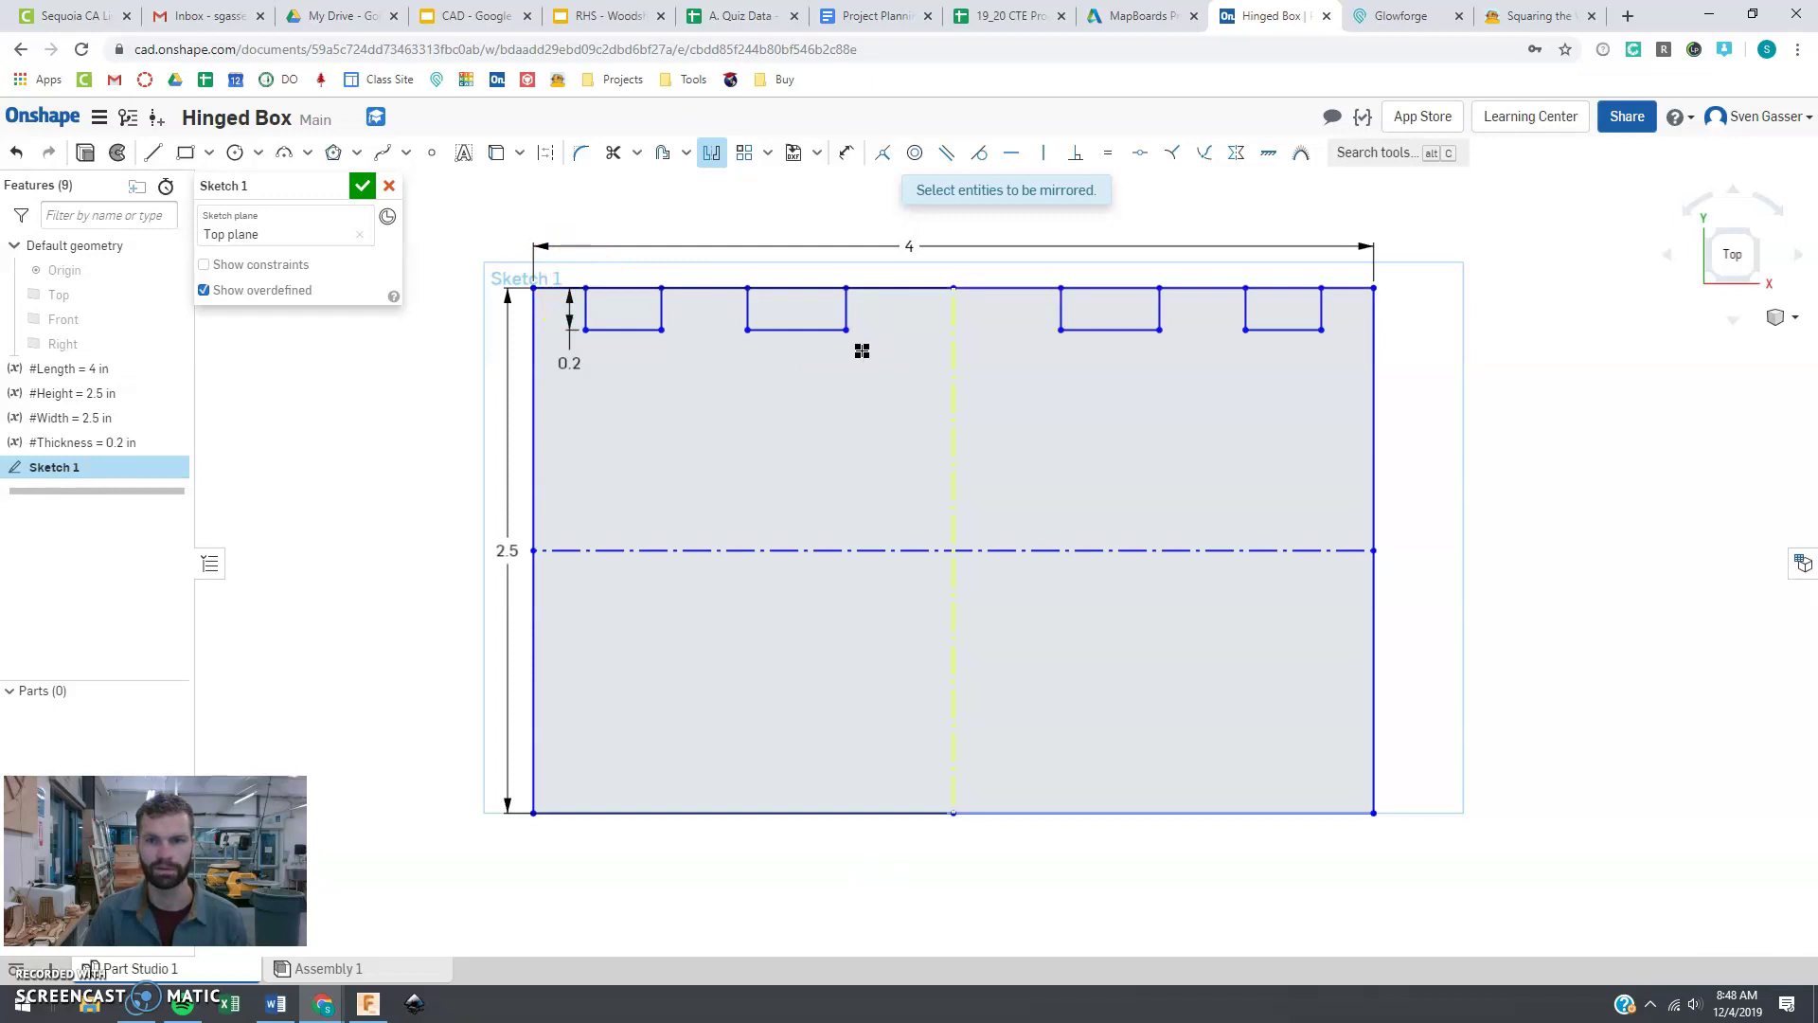
{"action": "left_click", "coordinate": [712, 154]}
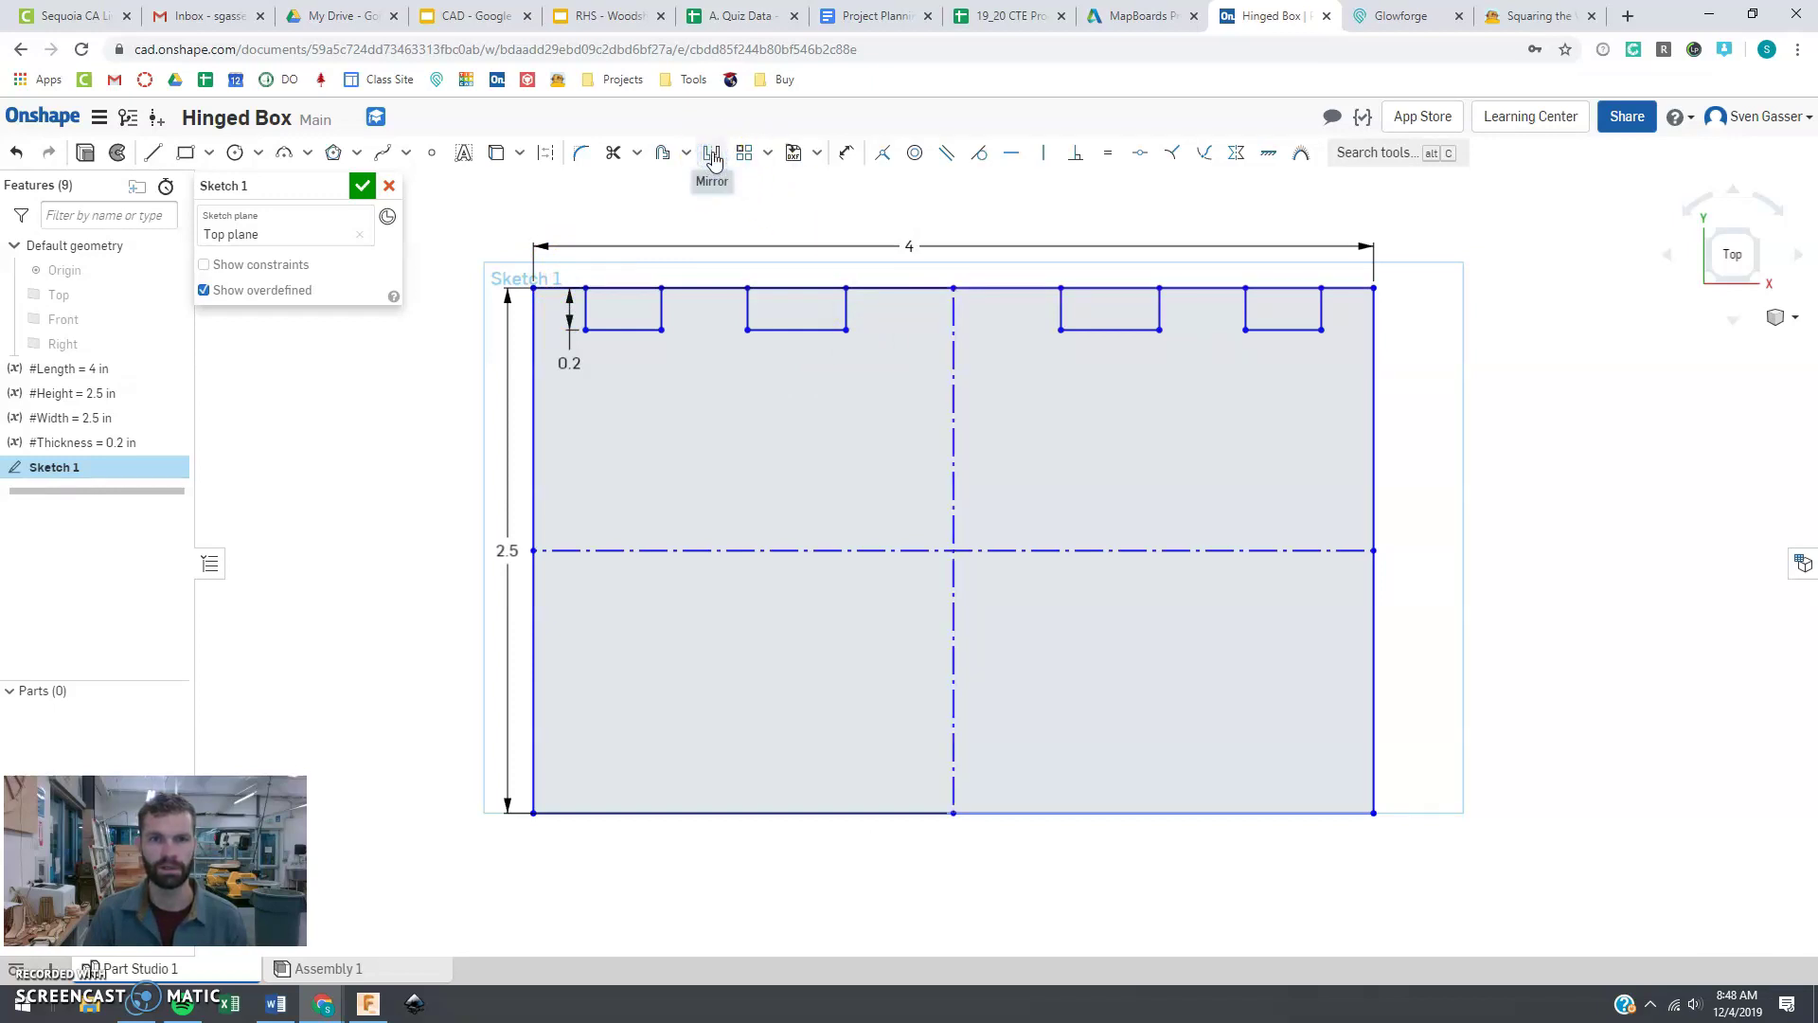
Step: Mirror all four top notches across the horizontal centreline onto the bottom edge
{"action": "left_click", "coordinate": [712, 154]}
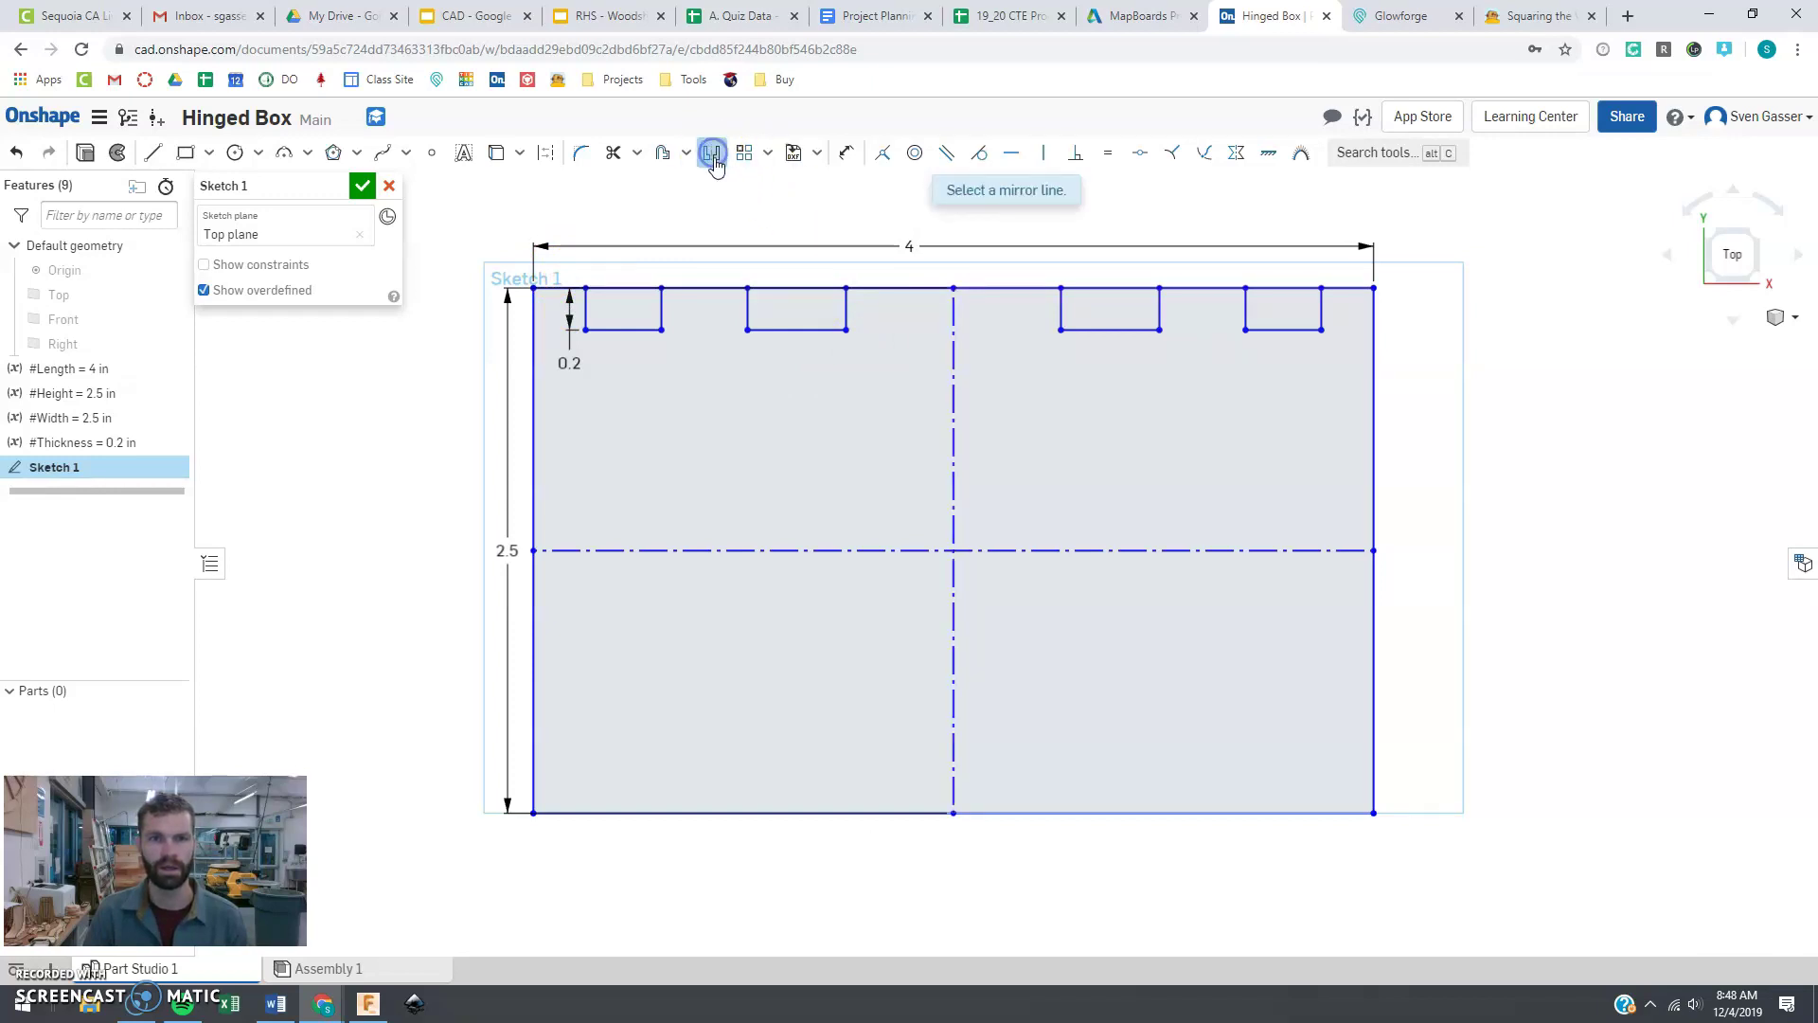
{"action": "left_click", "coordinate": [771, 549]}
{"action": "mouse_move", "coordinate": [571, 276]}
{"action": "left_mouse_down"}
{"action": "mouse_move", "coordinate": [1348, 333]}
{"action": "mouse_move", "coordinate": [1345, 348]}
{"action": "left_mouse_up"}
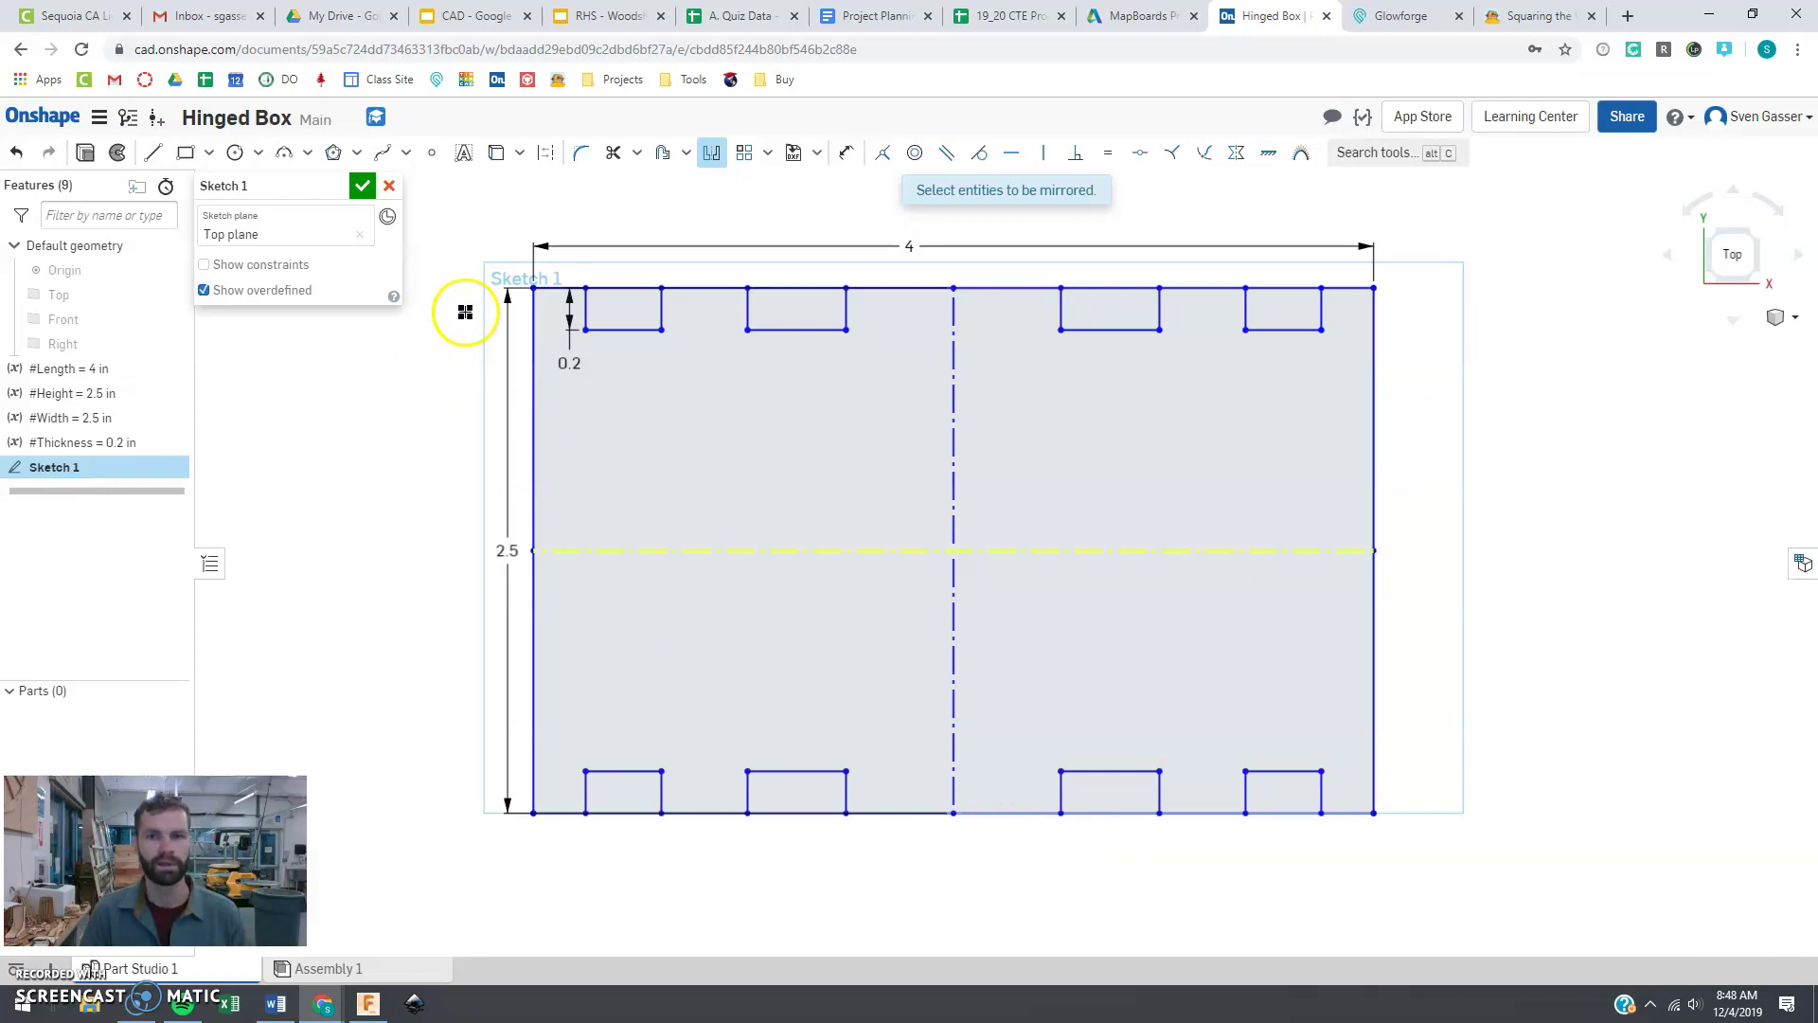
{"action": "left_click", "coordinate": [154, 155]}
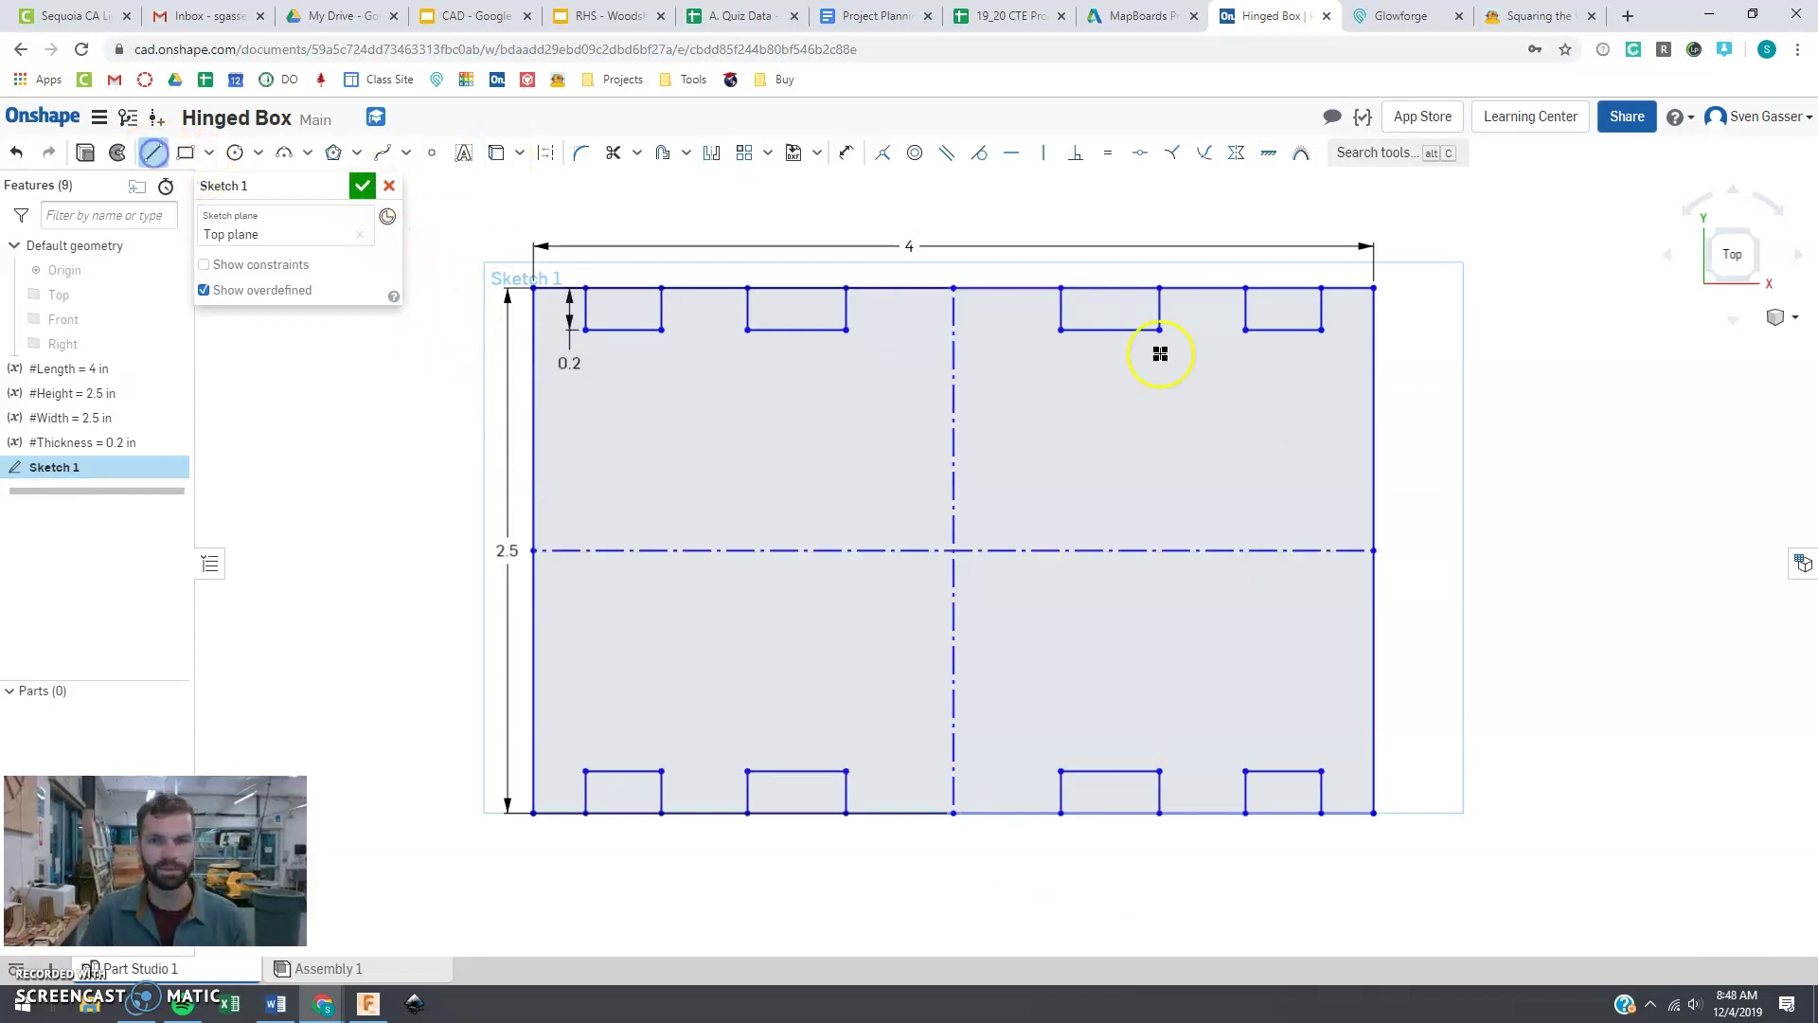
Step: Draw a notch on the right edge, equal in depth to the 0.2 notches
{"action": "left_click", "coordinate": [1339, 388]}
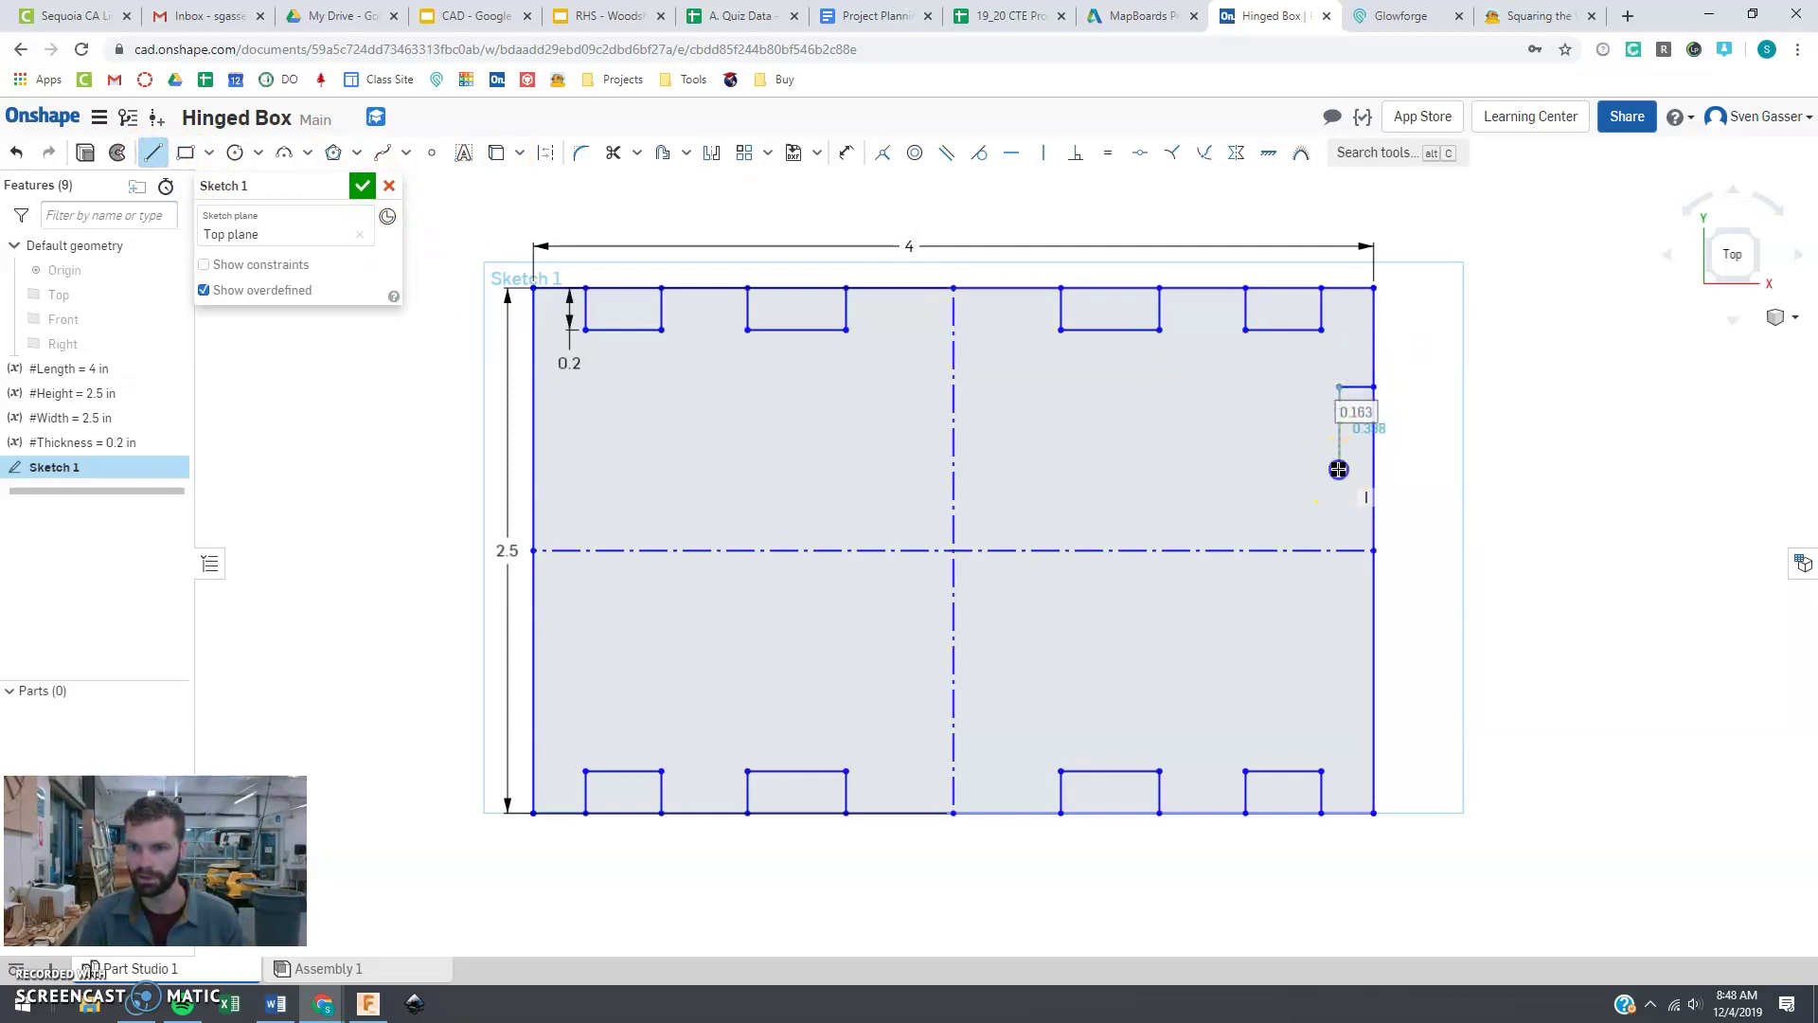
{"action": "left_click", "coordinate": [1339, 468]}
{"action": "left_click", "coordinate": [1374, 468]}
{"action": "key", "text": "Escape"}
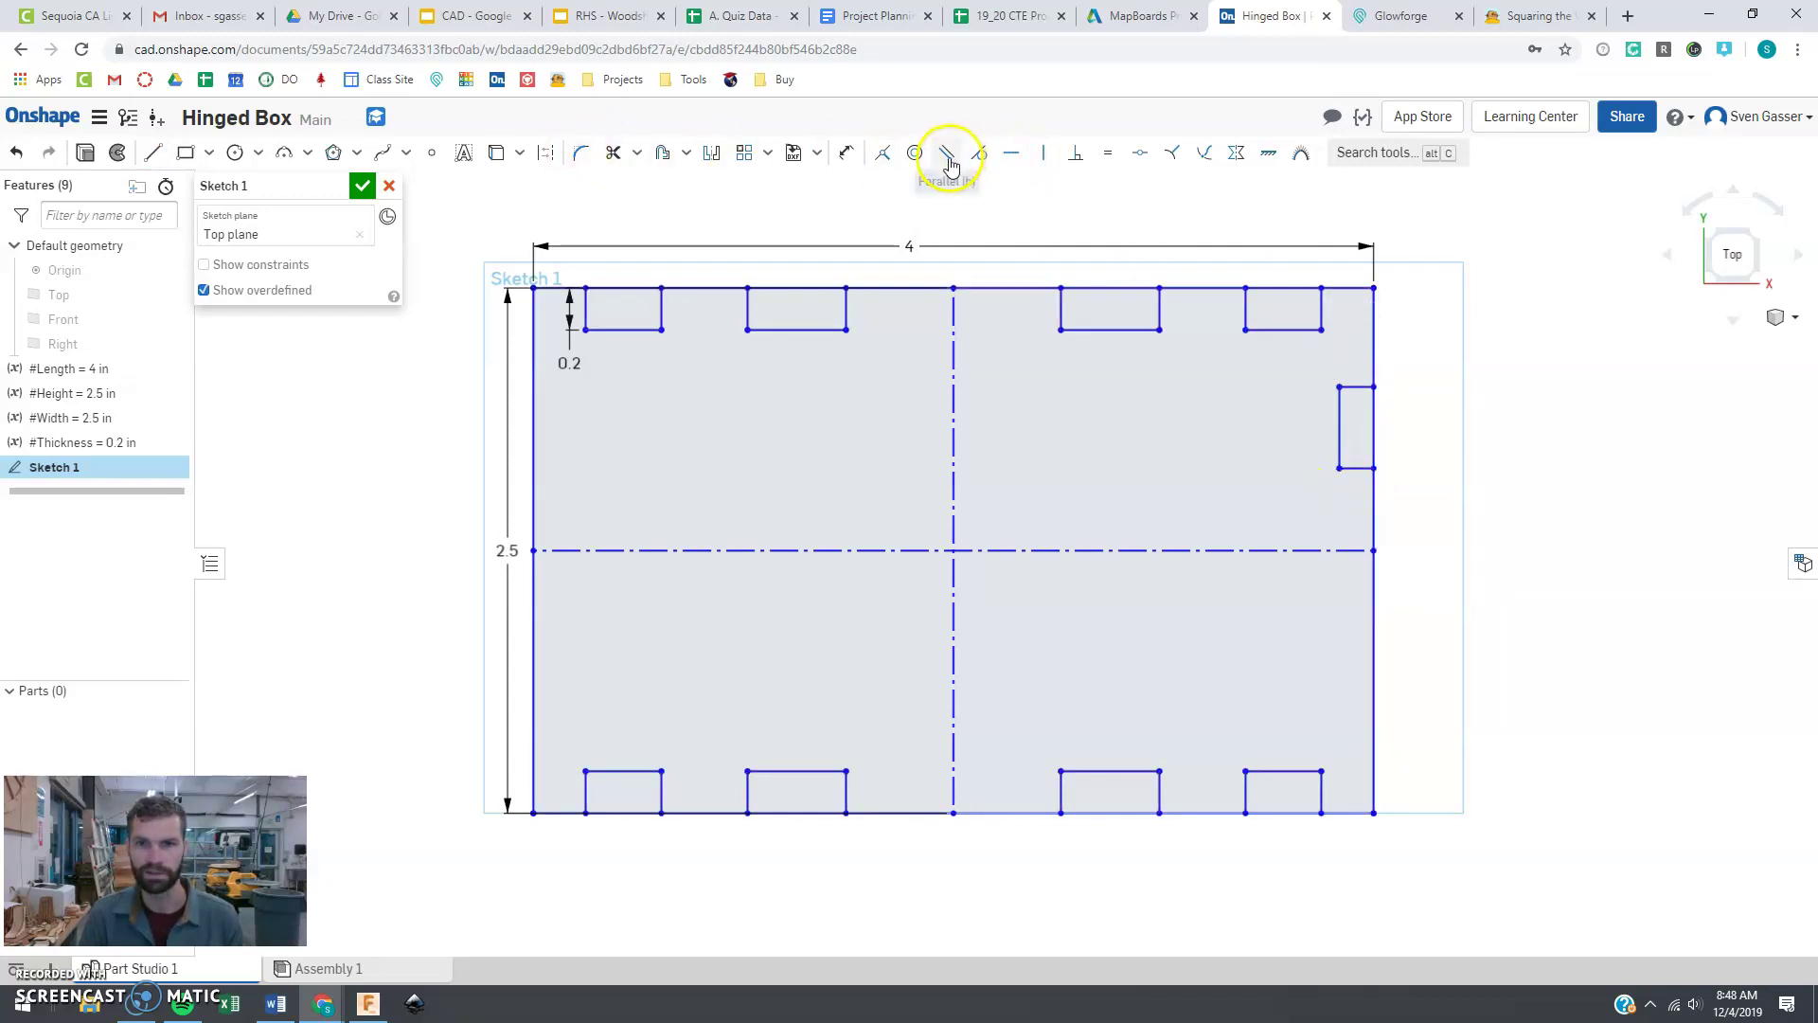
{"action": "left_click", "coordinate": [1106, 156]}
{"action": "left_click", "coordinate": [1321, 309]}
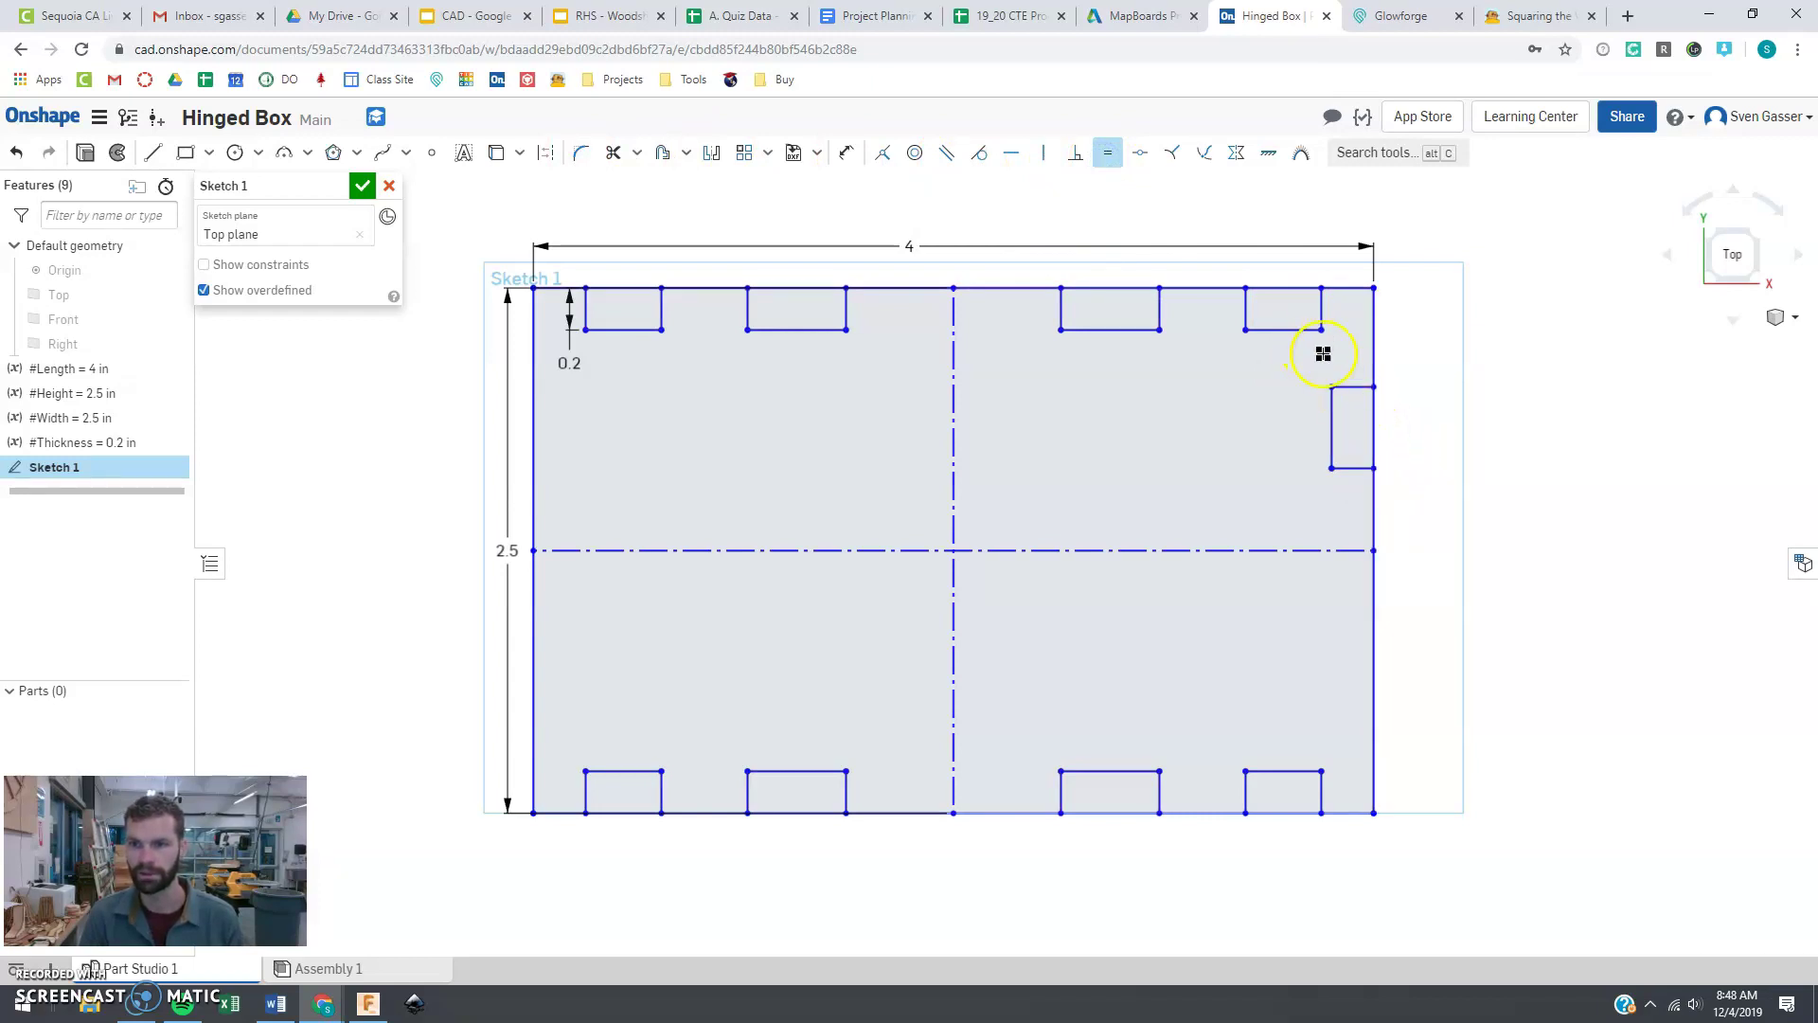
Step: Mirror the right-edge notch across the horizontal centreline into the lower half
{"action": "left_click", "coordinate": [711, 152]}
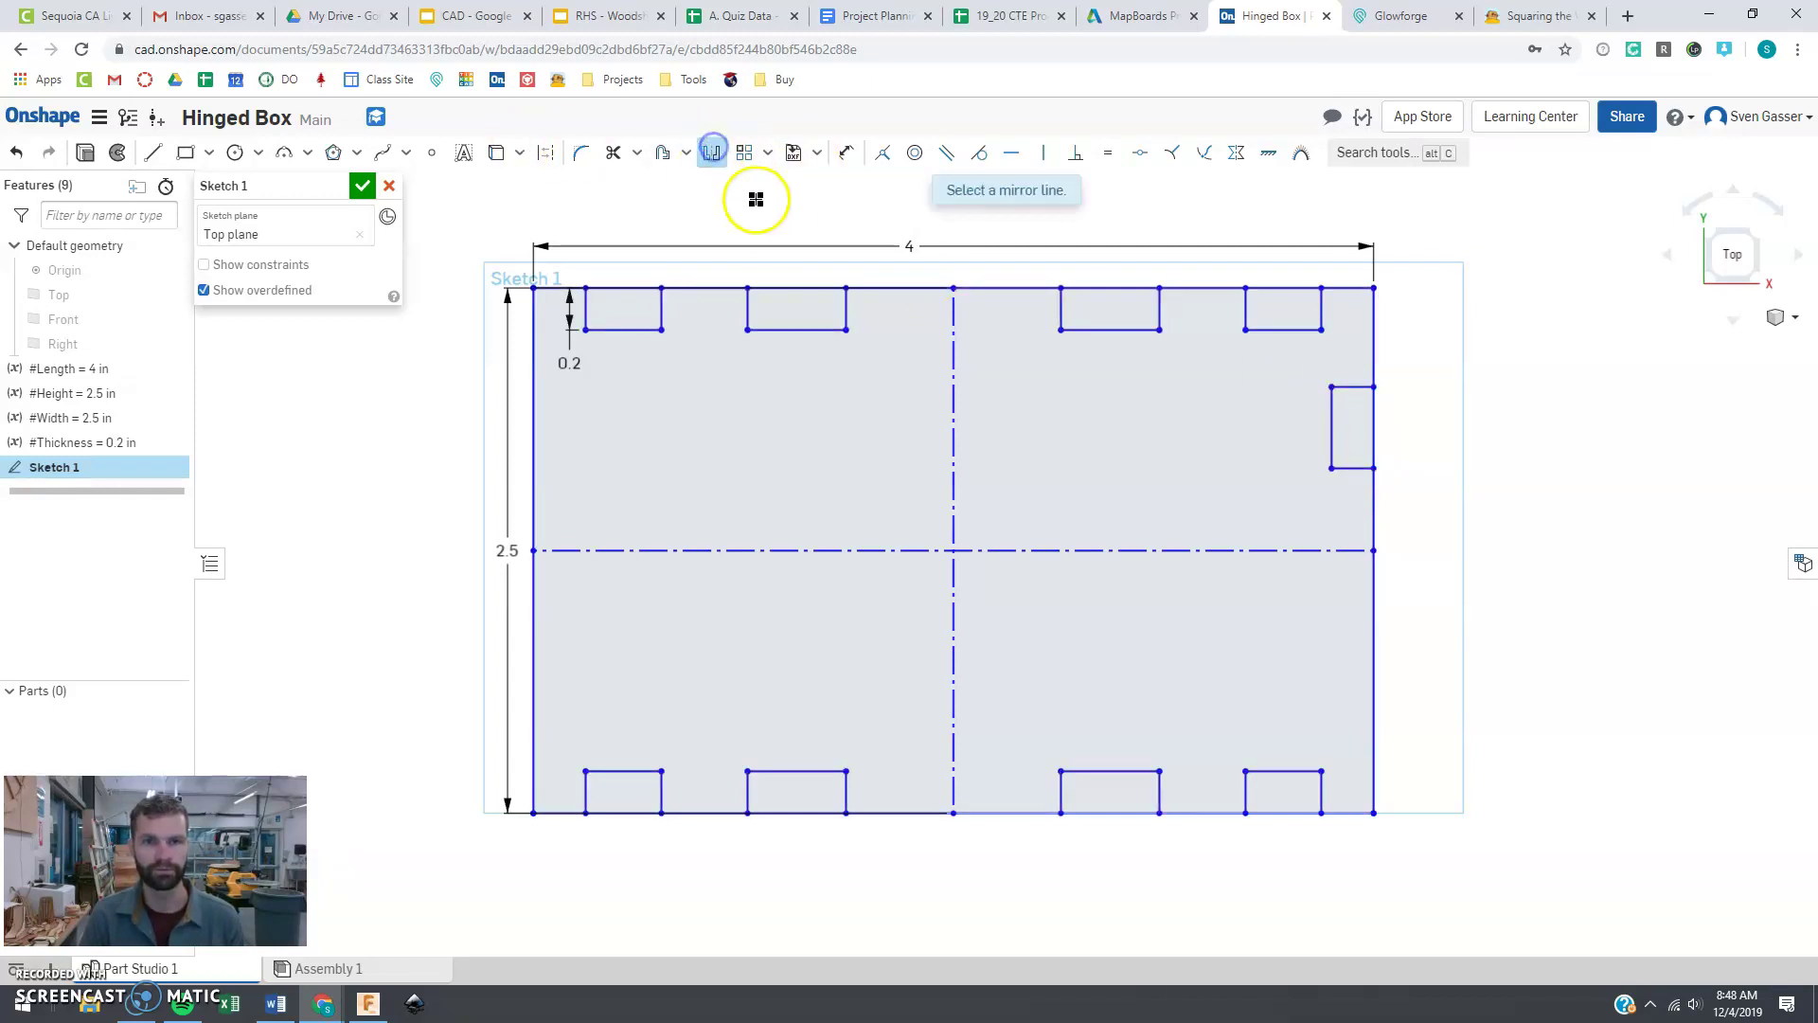
{"action": "left_click", "coordinate": [1298, 551]}
{"action": "left_click_drag", "start_coordinate": [1296, 364], "coordinate": [1432, 501]}
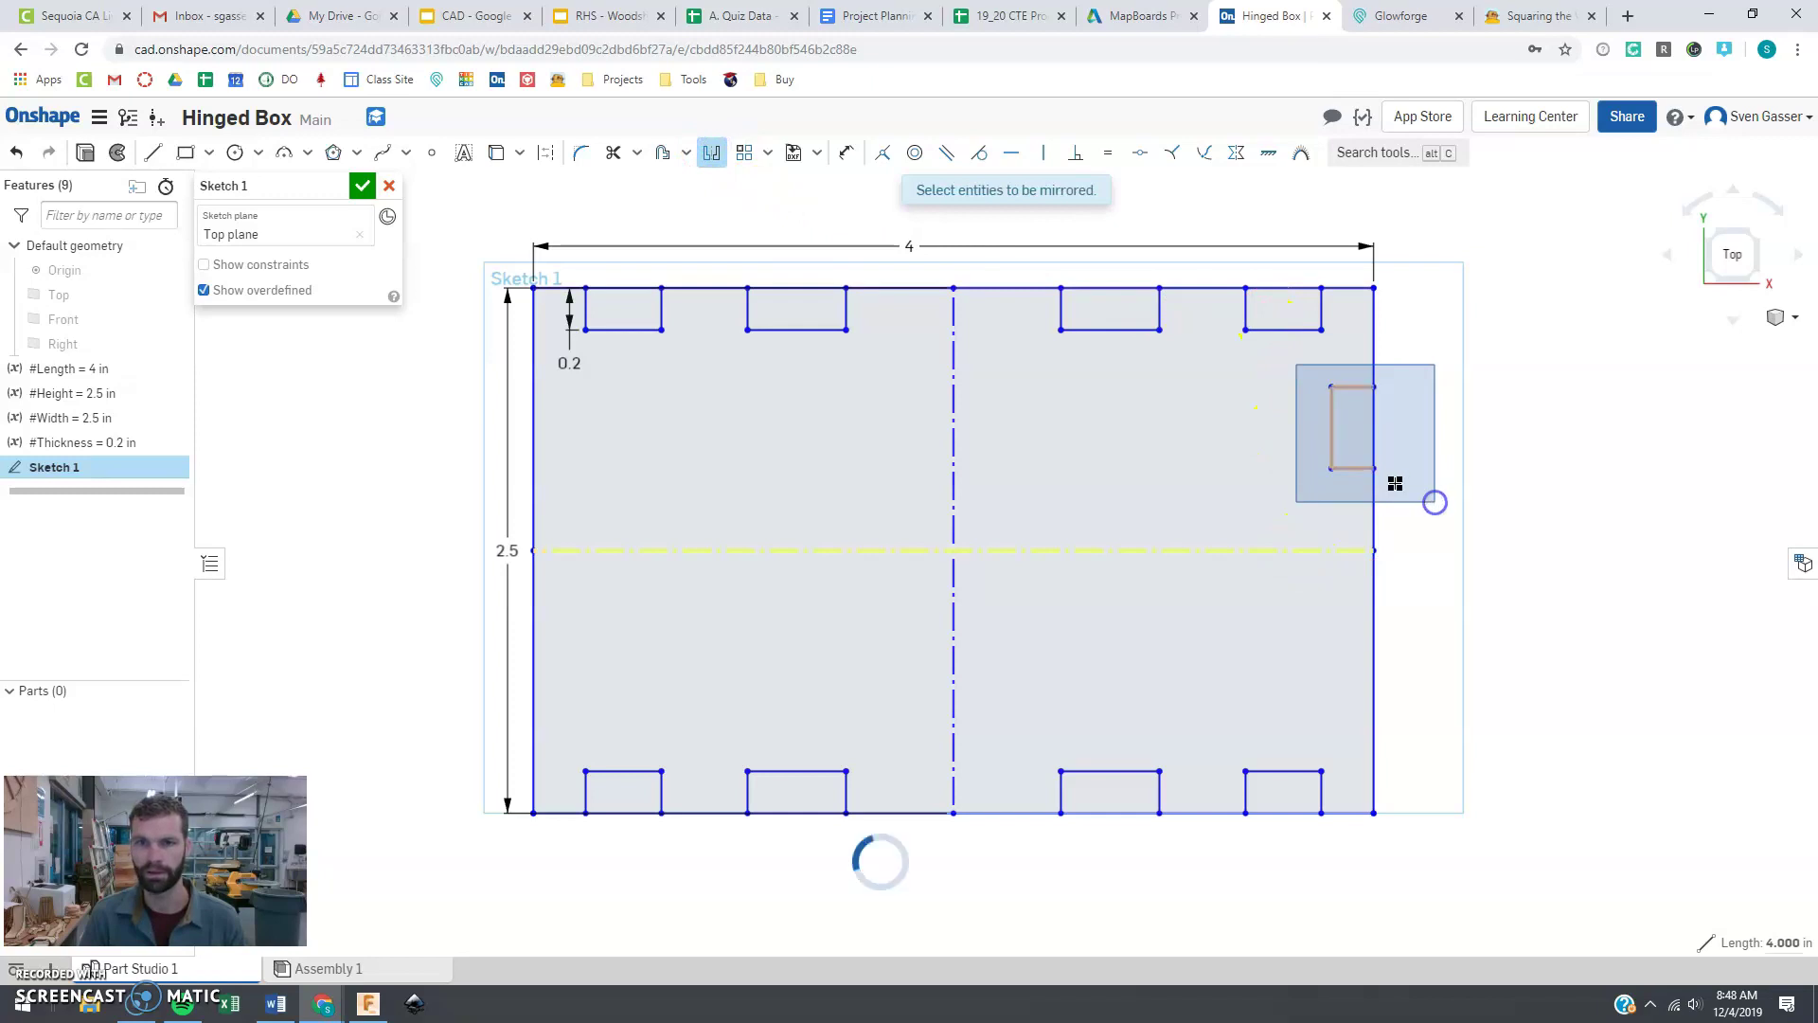
{"action": "left_click", "coordinate": [714, 159]}
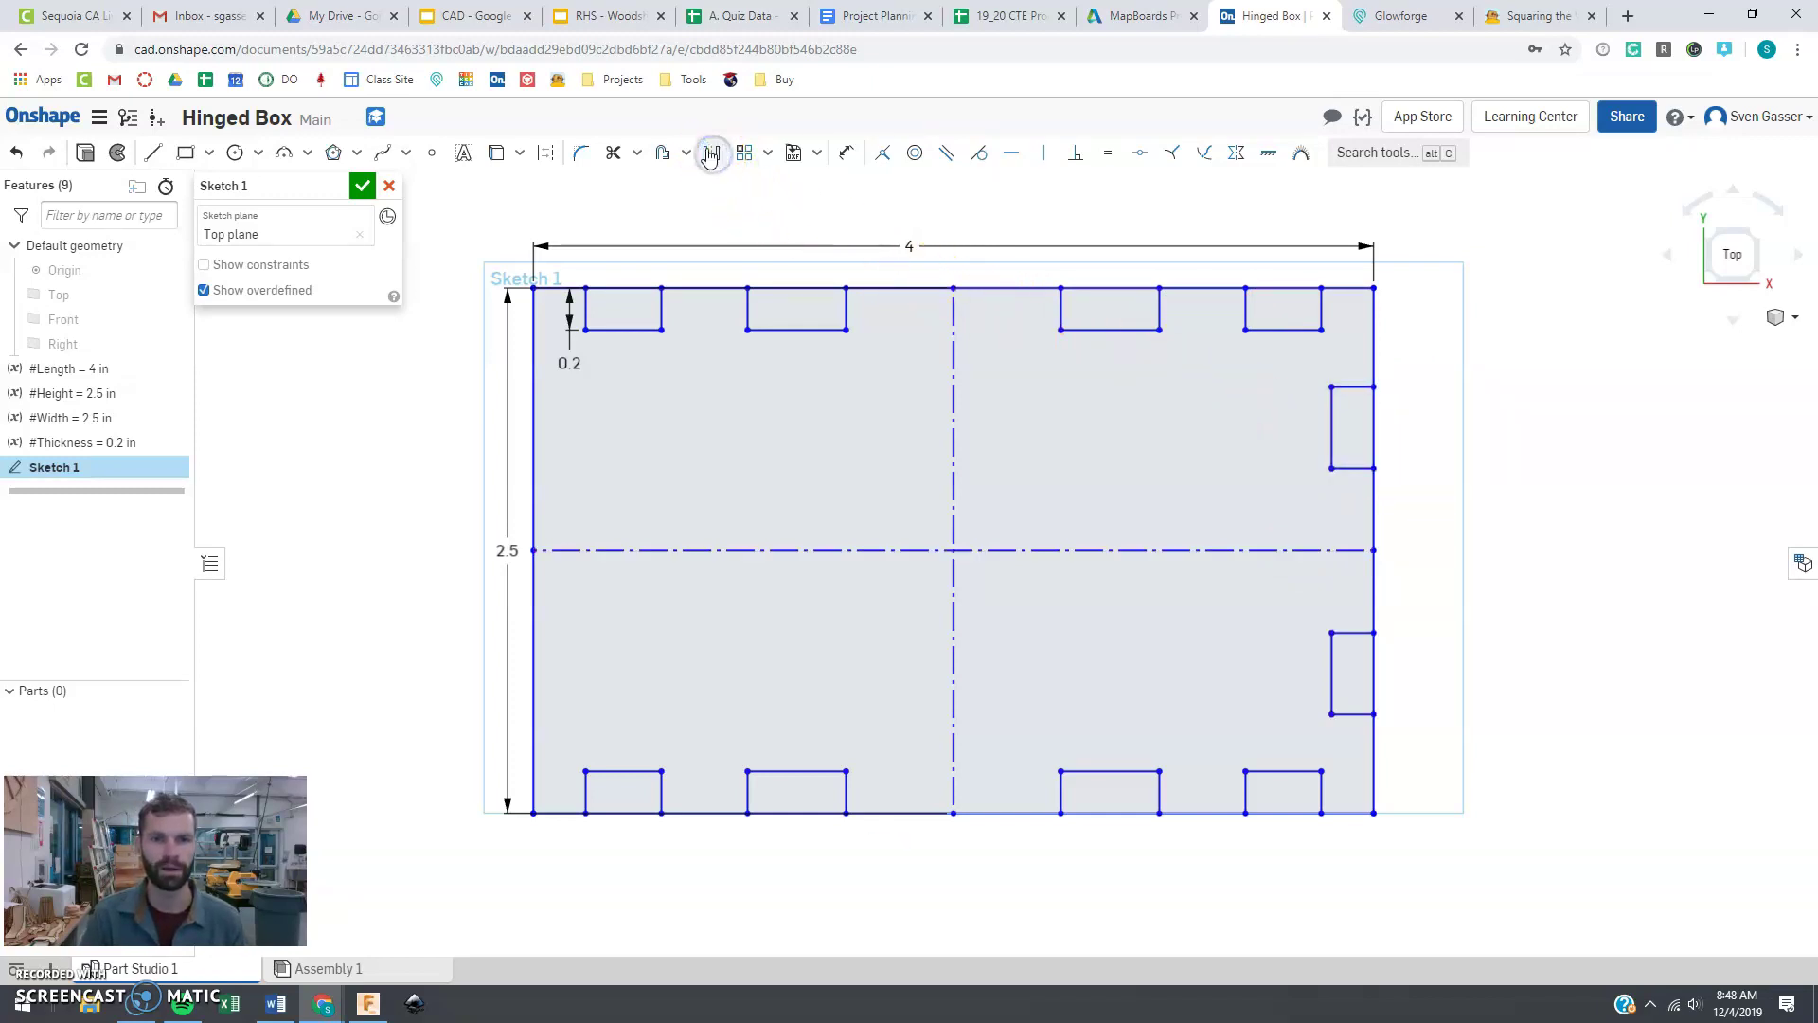
Step: Mirror both right-edge notches across the vertical centreline to the left edge
{"action": "left_click", "coordinate": [710, 156]}
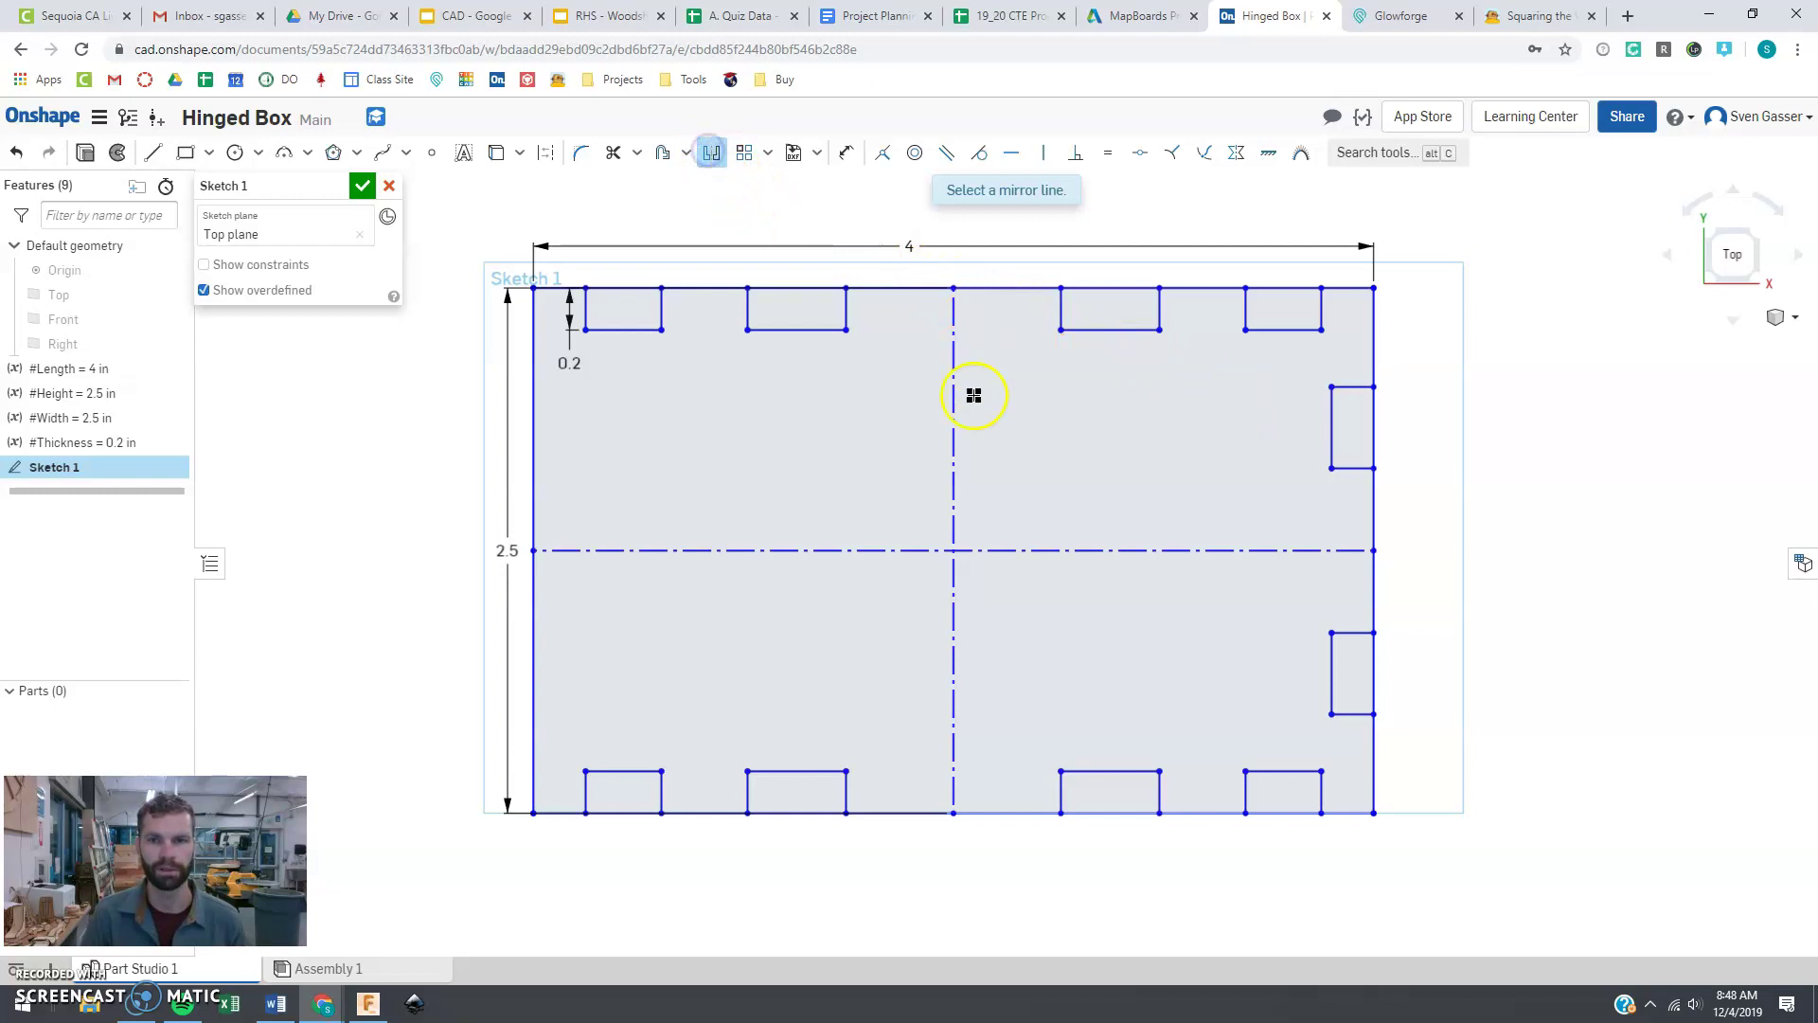
{"action": "left_click", "coordinate": [954, 439]}
{"action": "left_click_drag", "start_coordinate": [1308, 369], "coordinate": [1402, 736]}
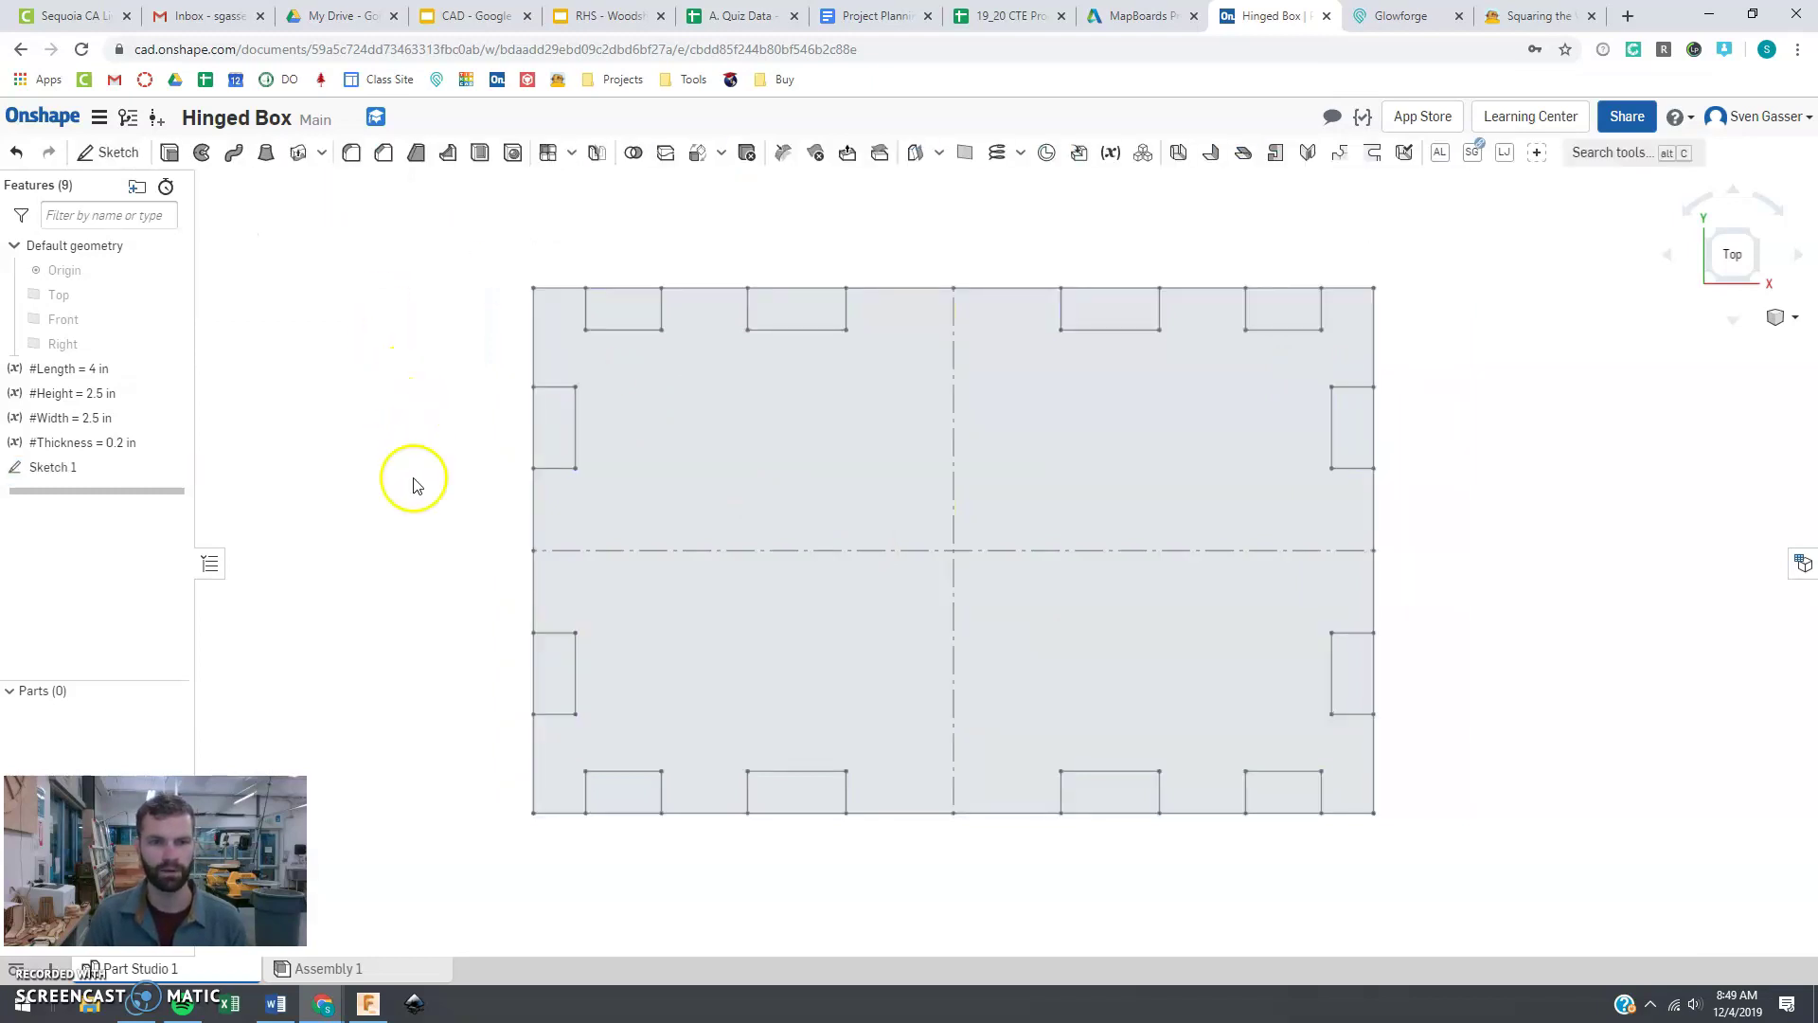
Step: Extrude Sketch 1 to the #Thickness depth (0.2), creating Part 1
{"action": "left_click", "coordinate": [418, 535]}
{"action": "mouse_move", "coordinate": [419, 536]}
{"action": "right_mouse_down"}
{"action": "mouse_move", "coordinate": [430, 458]}
{"action": "mouse_move", "coordinate": [455, 458]}
{"action": "mouse_move", "coordinate": [420, 502]}
{"action": "right_mouse_up"}
{"action": "left_click", "coordinate": [170, 152]}
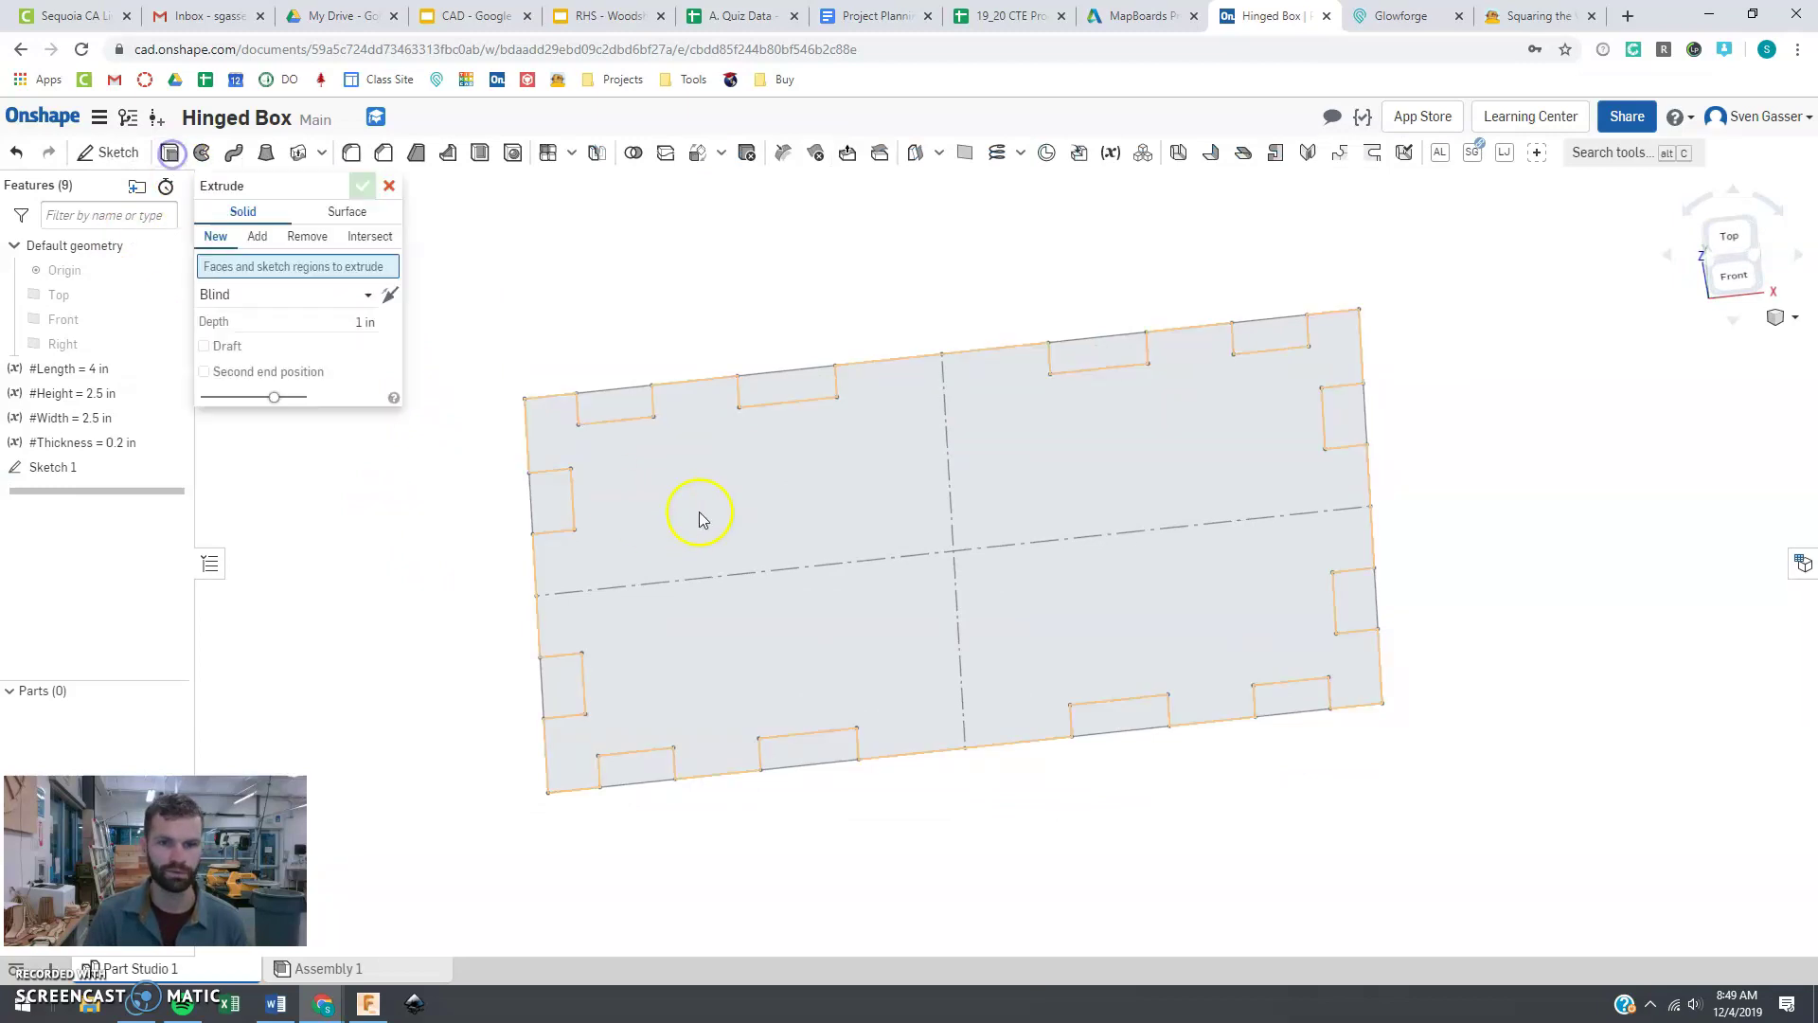
{"action": "left_click", "coordinate": [699, 512]}
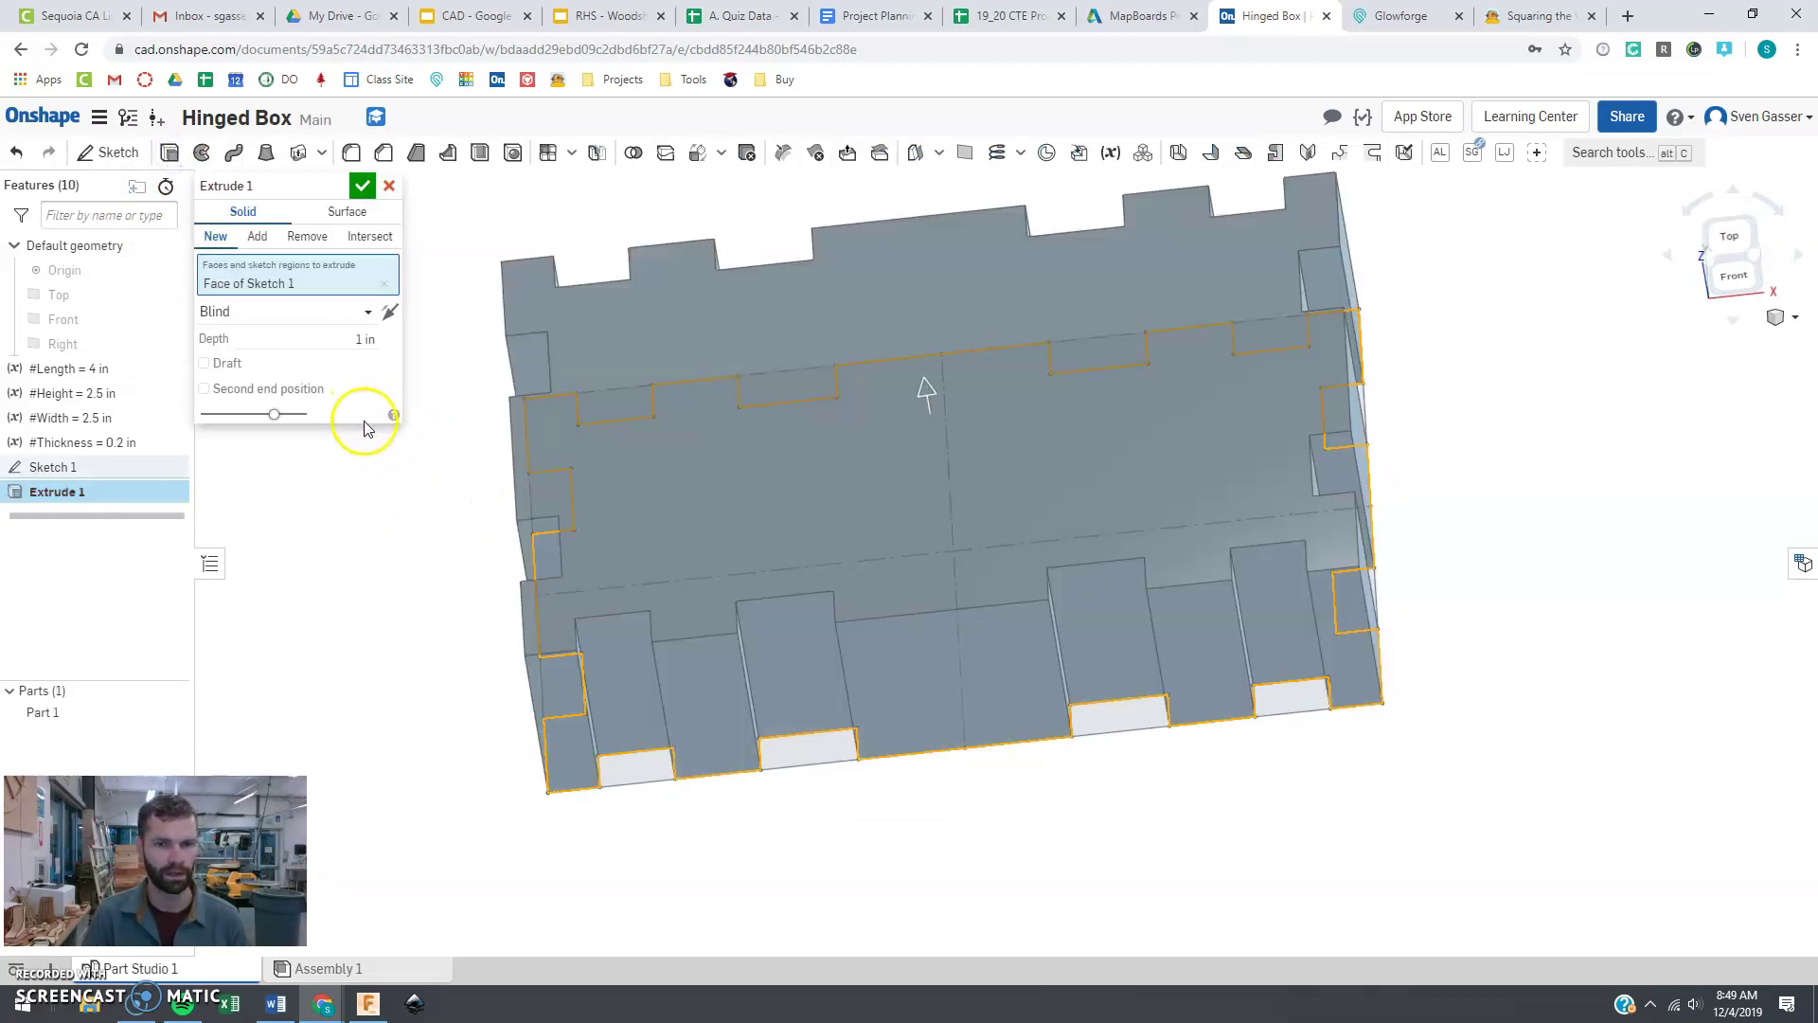
{"action": "type", "text": "t"}
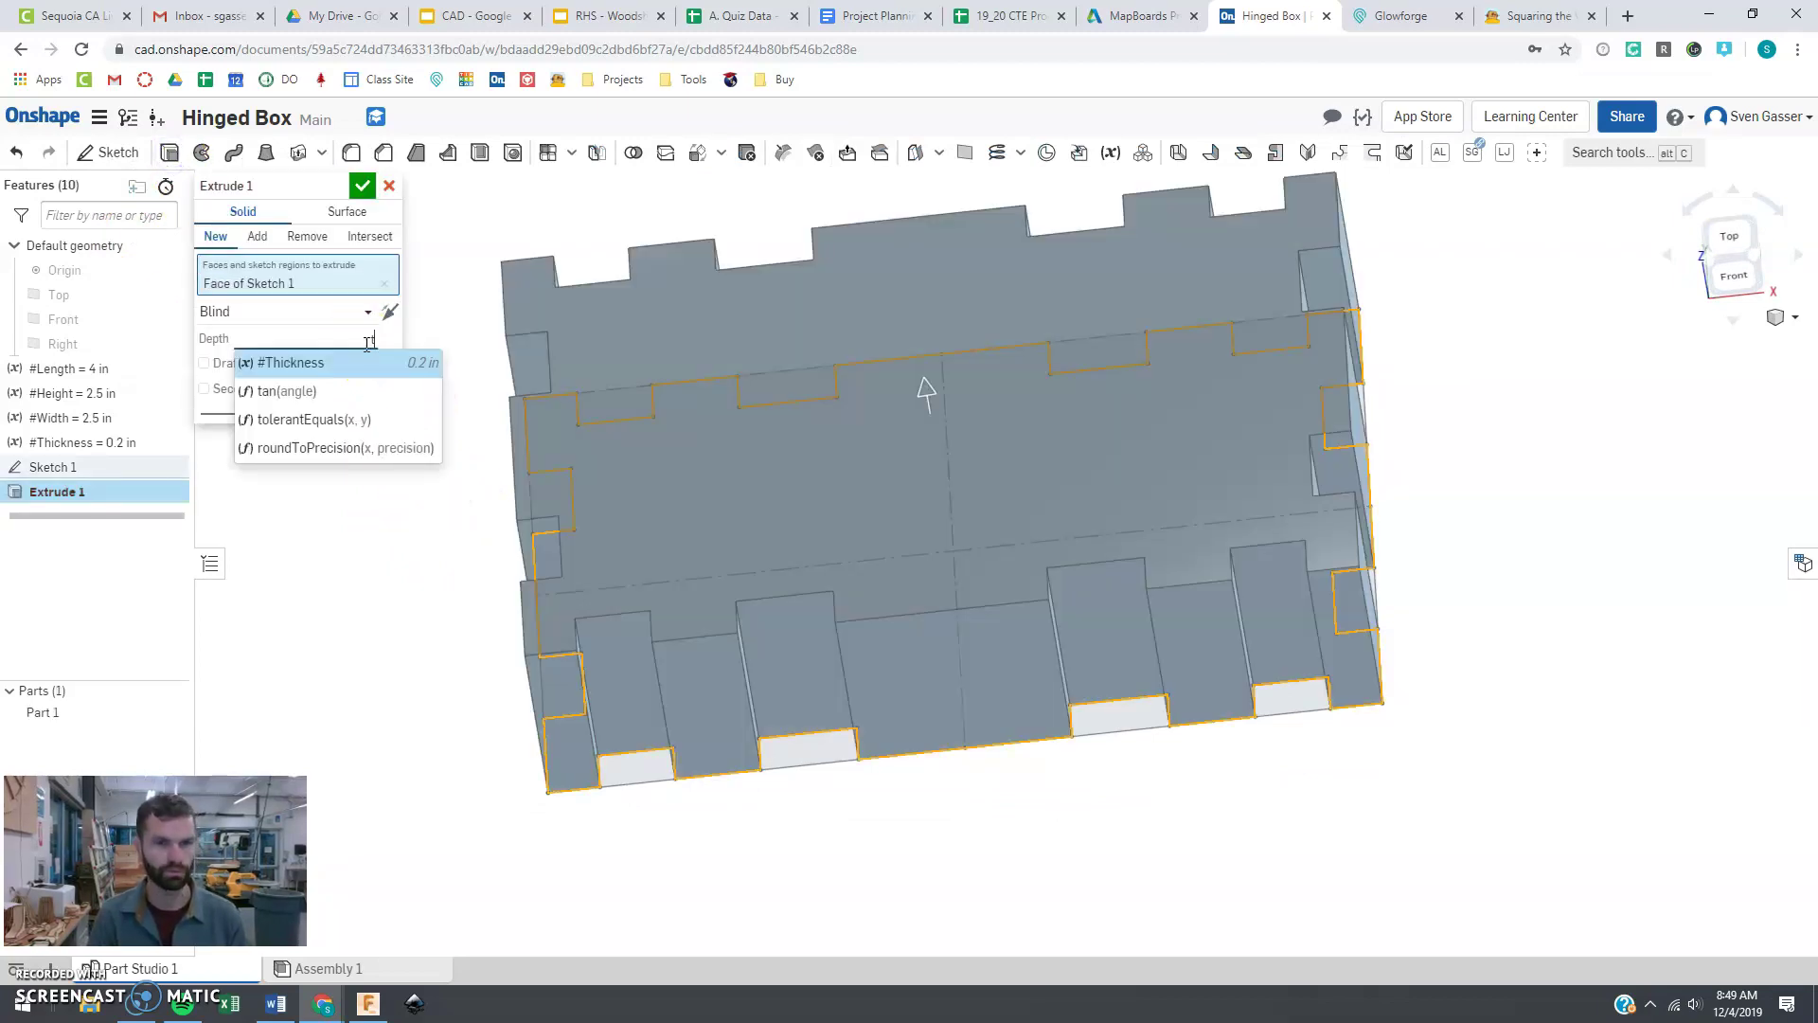
{"action": "key", "text": "Return"}
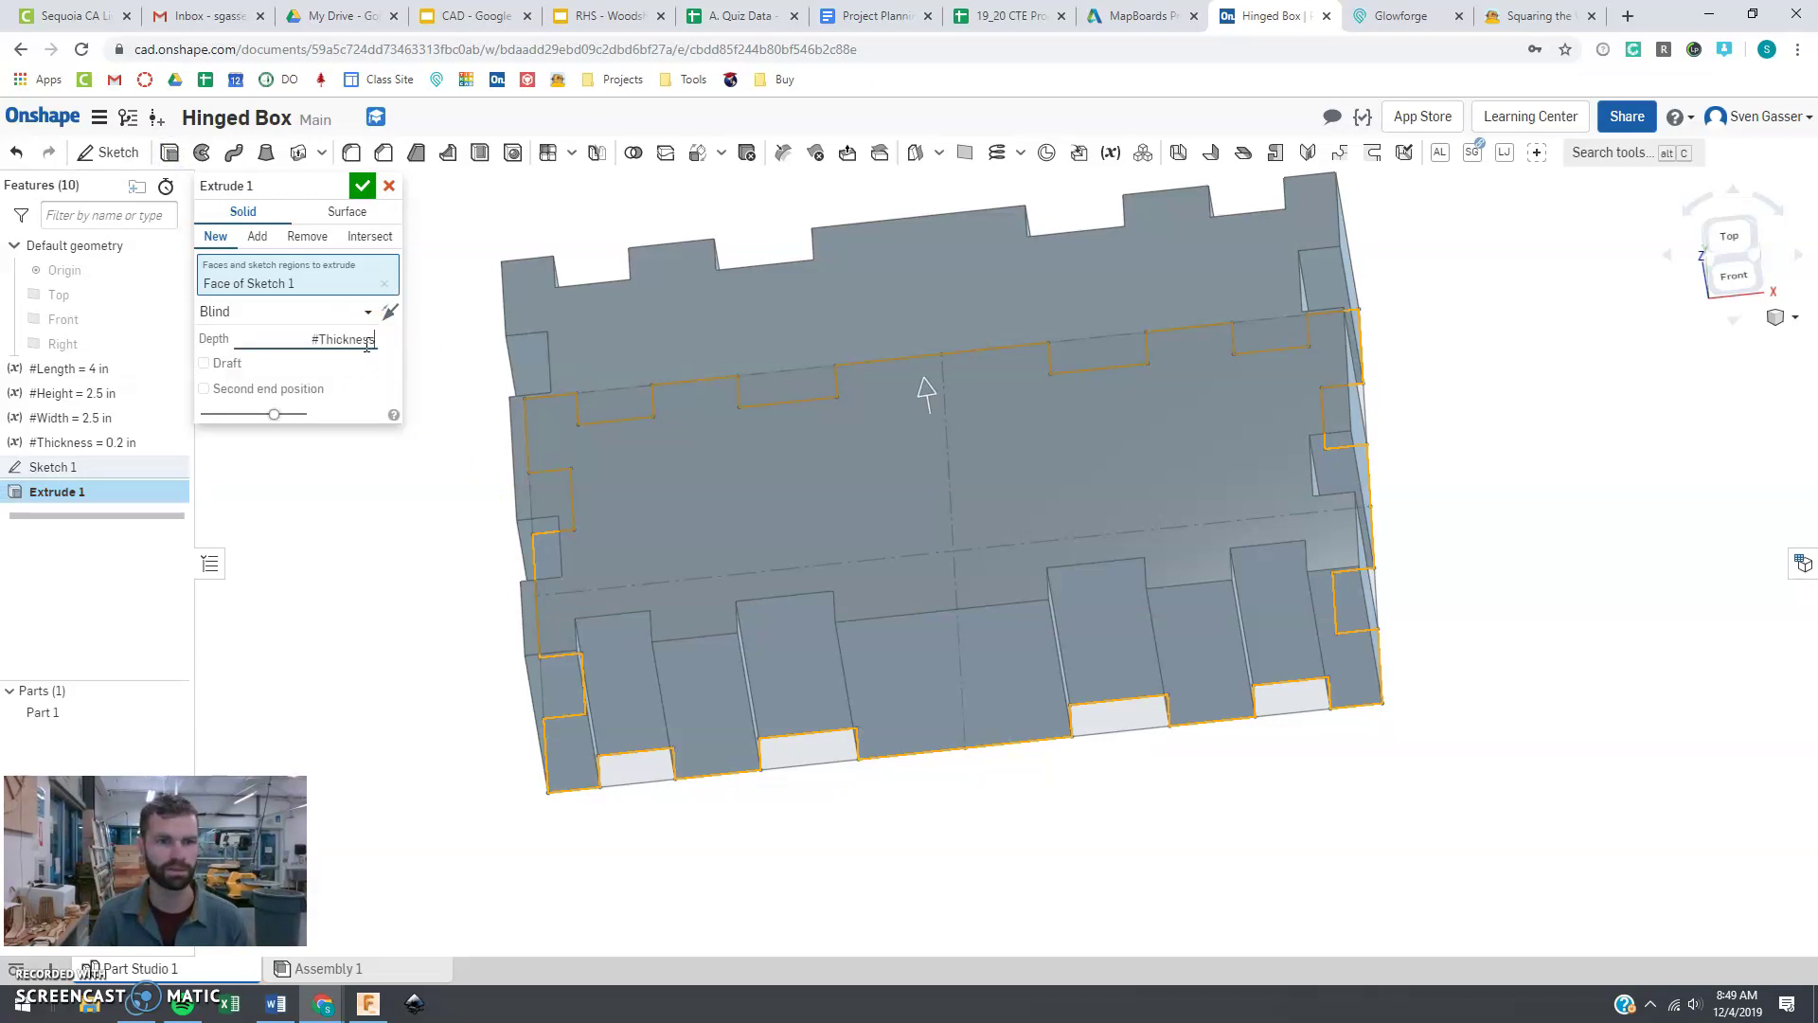
{"action": "key", "text": "Return"}
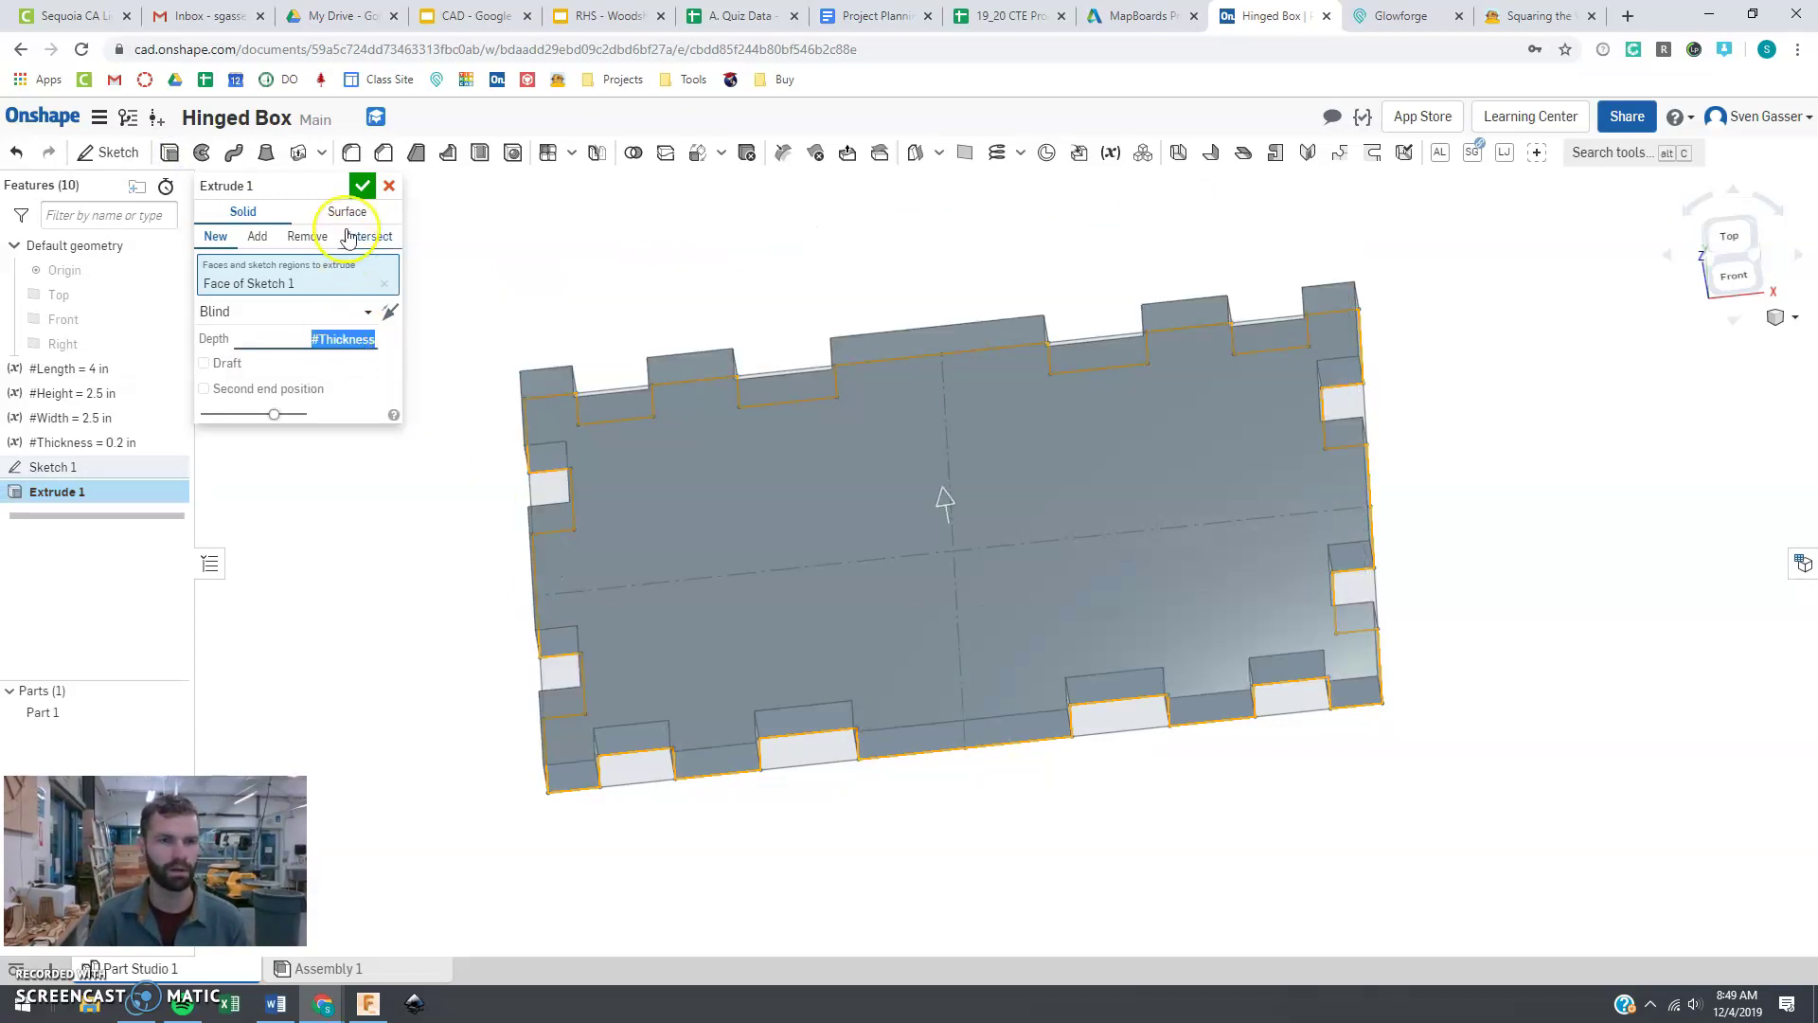
{"action": "left_click", "coordinate": [363, 186]}
{"action": "mouse_move", "coordinate": [446, 547]}
{"action": "right_mouse_down"}
{"action": "mouse_move", "coordinate": [456, 509]}
{"action": "mouse_move", "coordinate": [475, 515]}
{"action": "mouse_move", "coordinate": [448, 637]}
{"action": "mouse_move", "coordinate": [479, 629]}
{"action": "mouse_move", "coordinate": [478, 611]}
{"action": "right_mouse_up"}
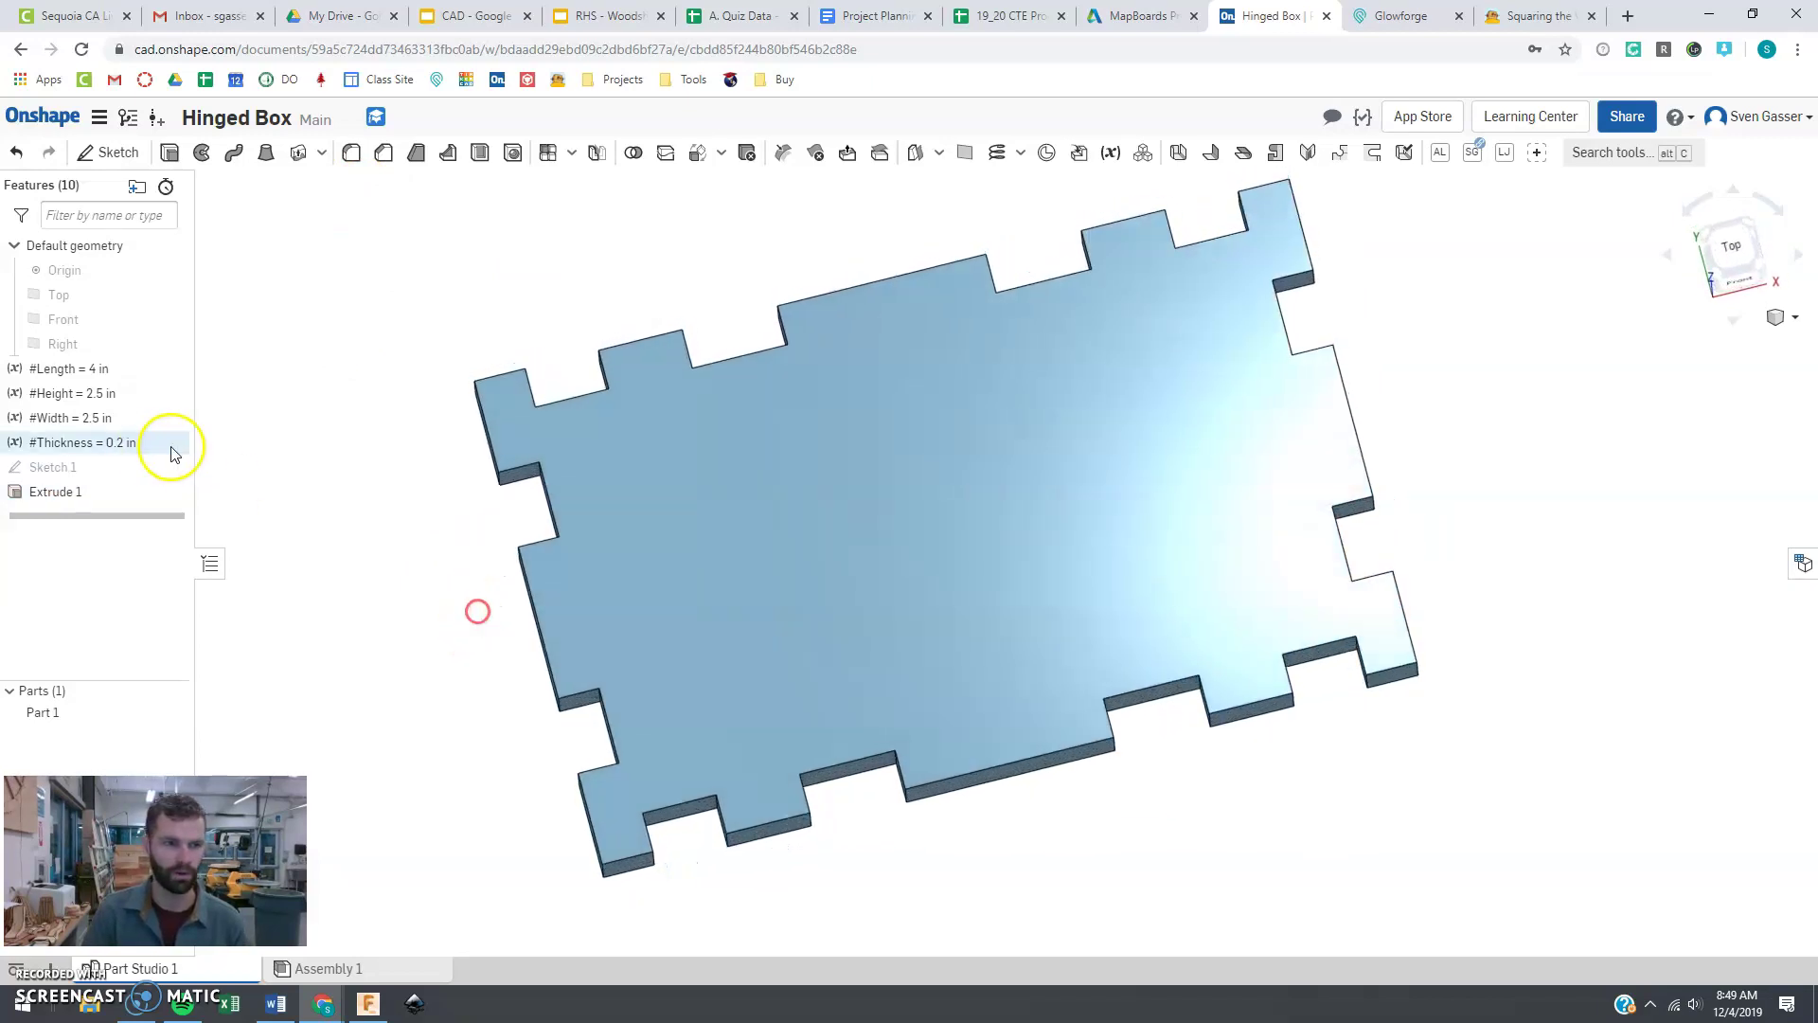
Step: Edit Sketch 1 to resize the left-edge notch and rebuild the plate
{"action": "double_click", "coordinate": [48, 468]}
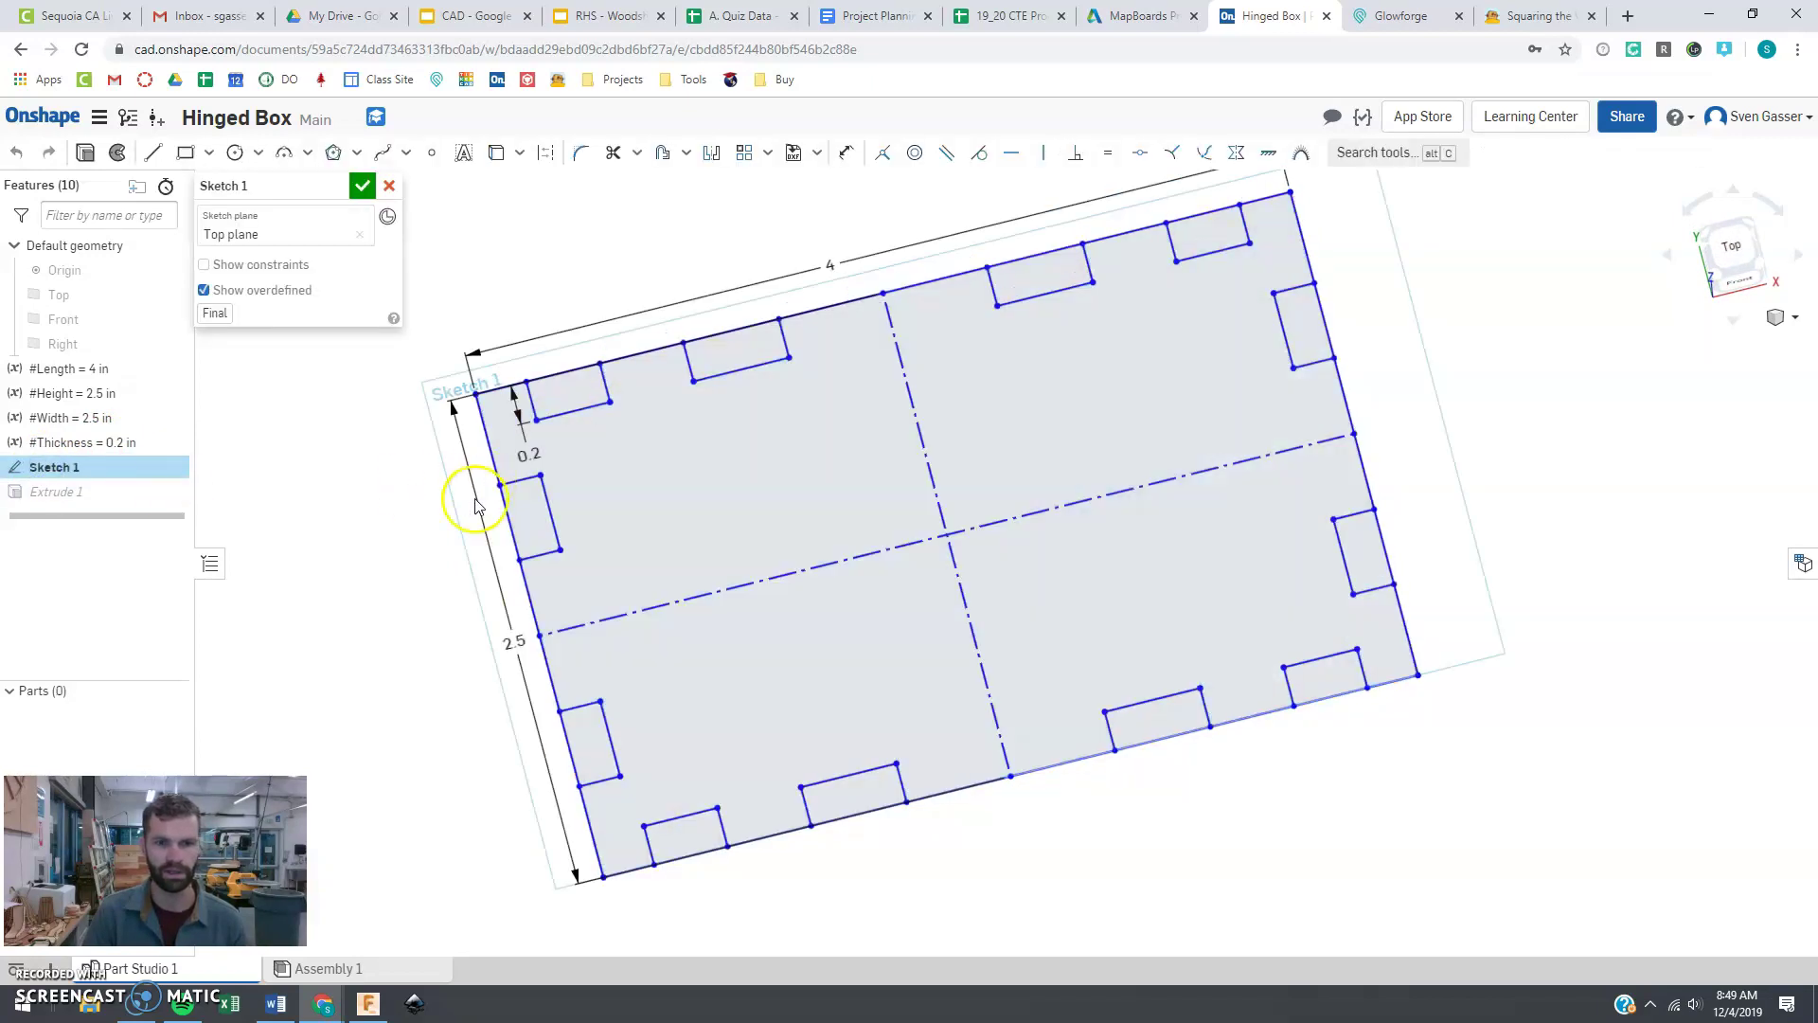
{"action": "left_click_drag", "start_coordinate": [537, 555], "coordinate": [542, 579]}
{"action": "left_click_drag", "start_coordinate": [512, 483], "coordinate": [522, 512]}
{"action": "left_click", "coordinate": [361, 186]}
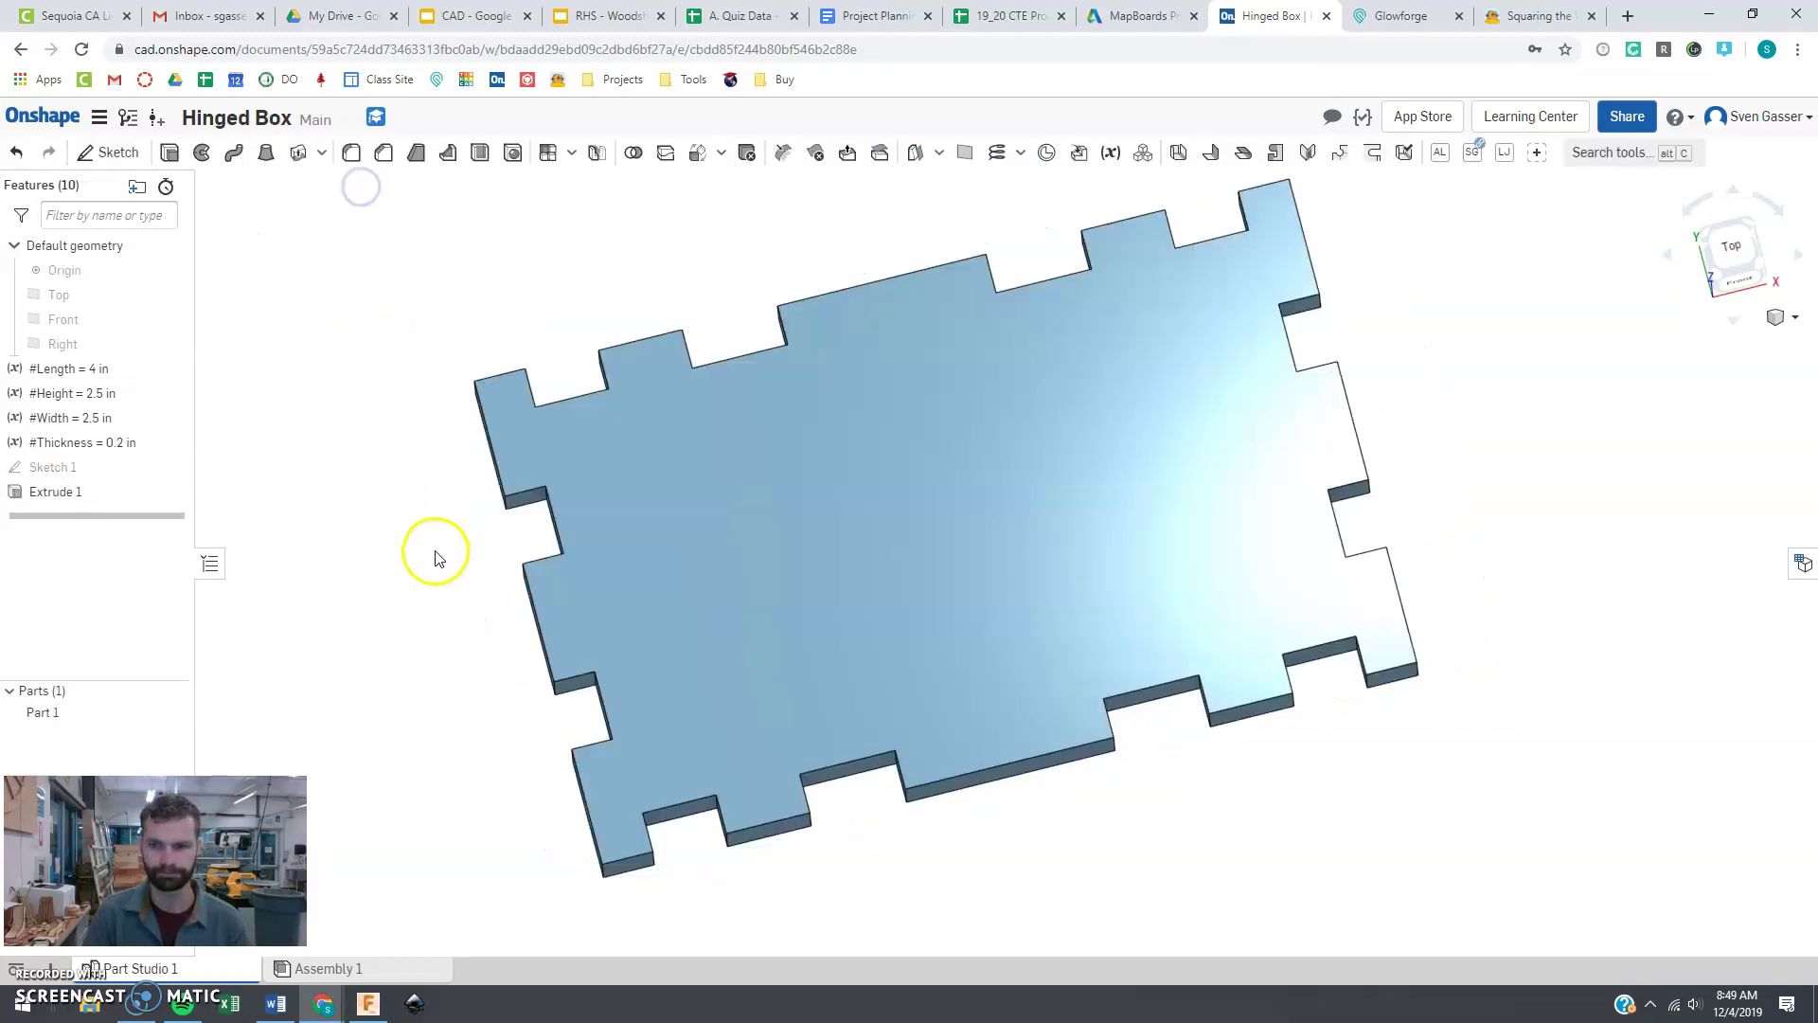
{"action": "left_click", "coordinate": [421, 595]}
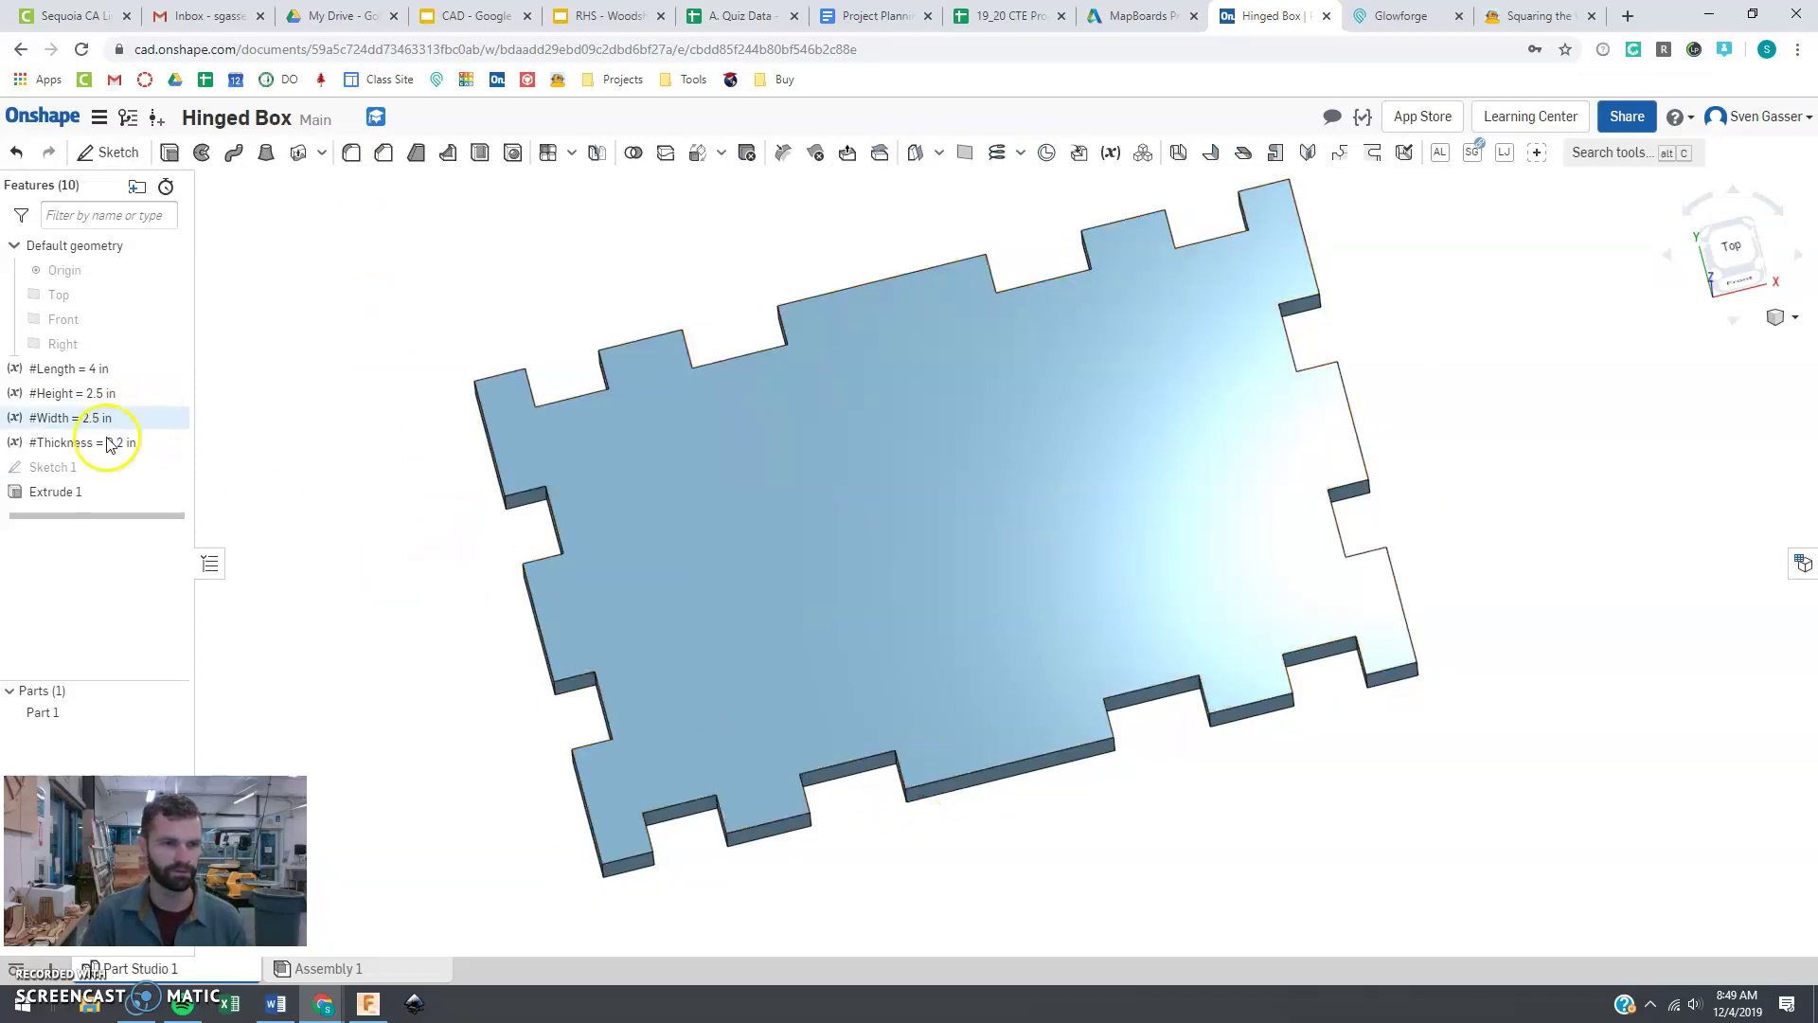
Step: Edit Sketch 1 again to adjust the bottom-edge tab widths and rebuild
{"action": "double_click", "coordinate": [66, 467]}
{"action": "left_click_drag", "start_coordinate": [903, 794], "coordinate": [934, 776]}
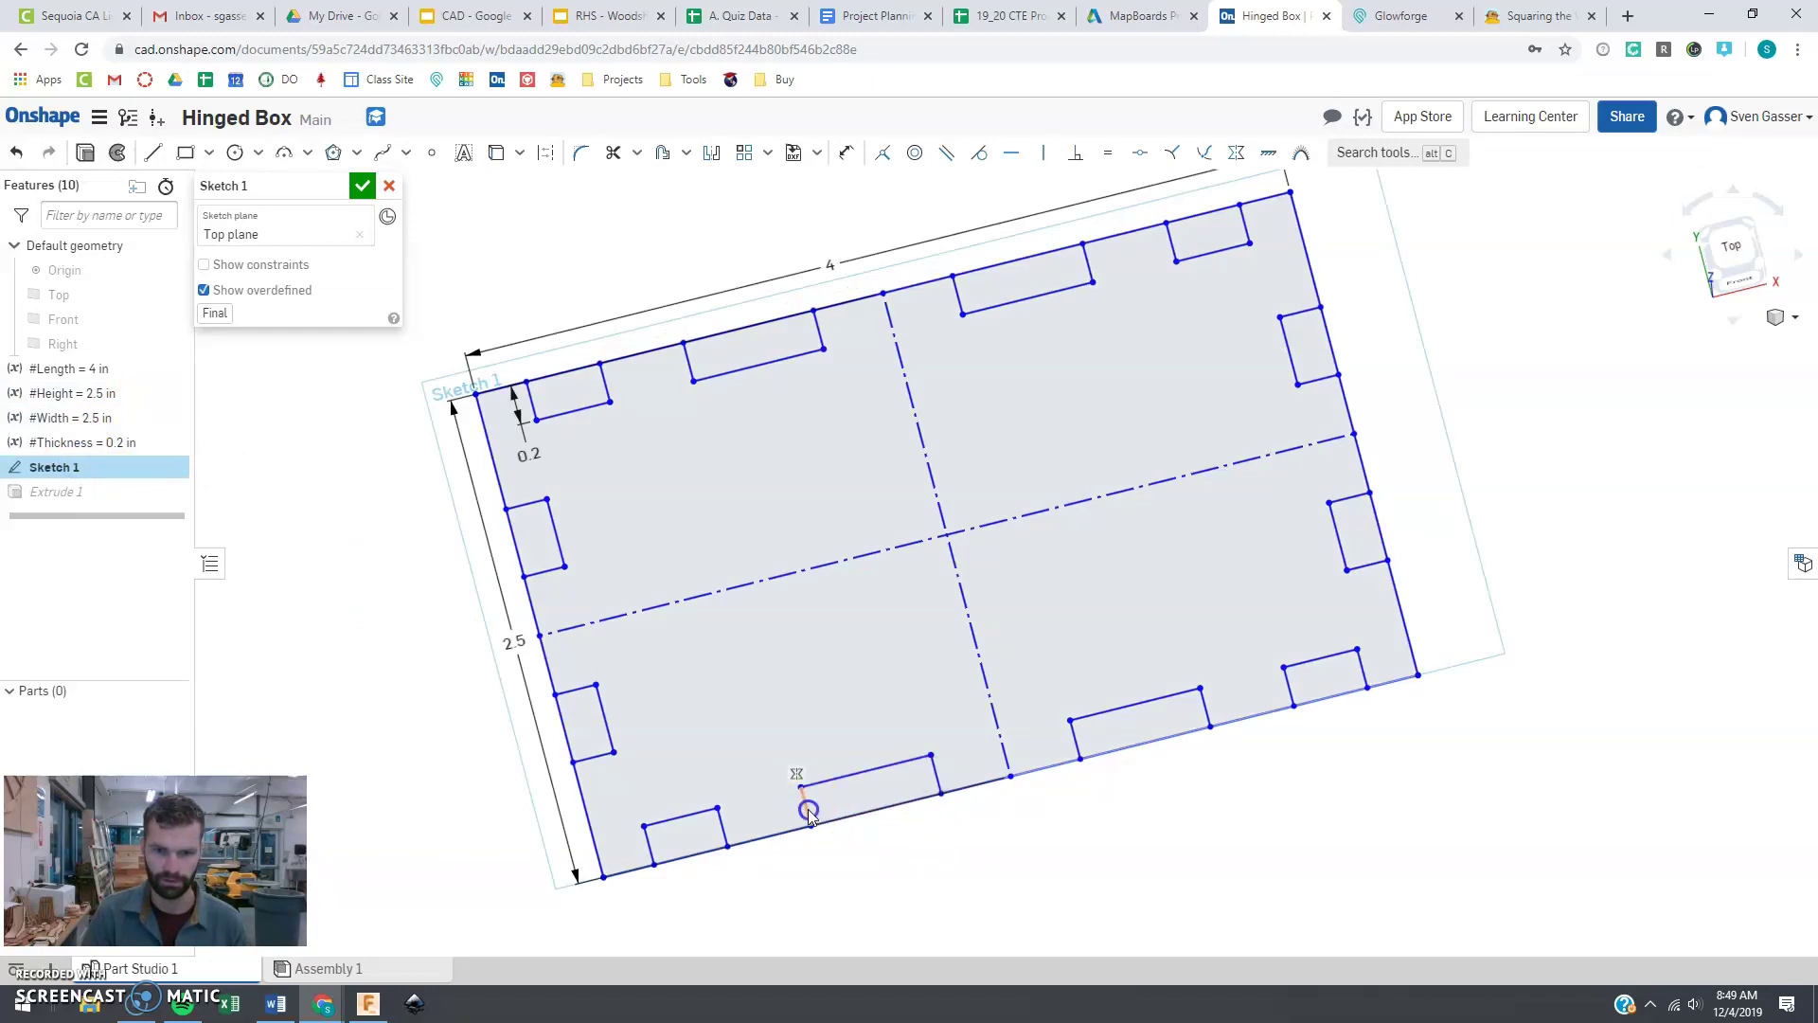
{"action": "mouse_move", "coordinate": [808, 813]}
{"action": "left_mouse_down"}
{"action": "mouse_move", "coordinate": [832, 800]}
{"action": "mouse_move", "coordinate": [650, 840]}
{"action": "mouse_move", "coordinate": [688, 842]}
{"action": "left_mouse_up"}
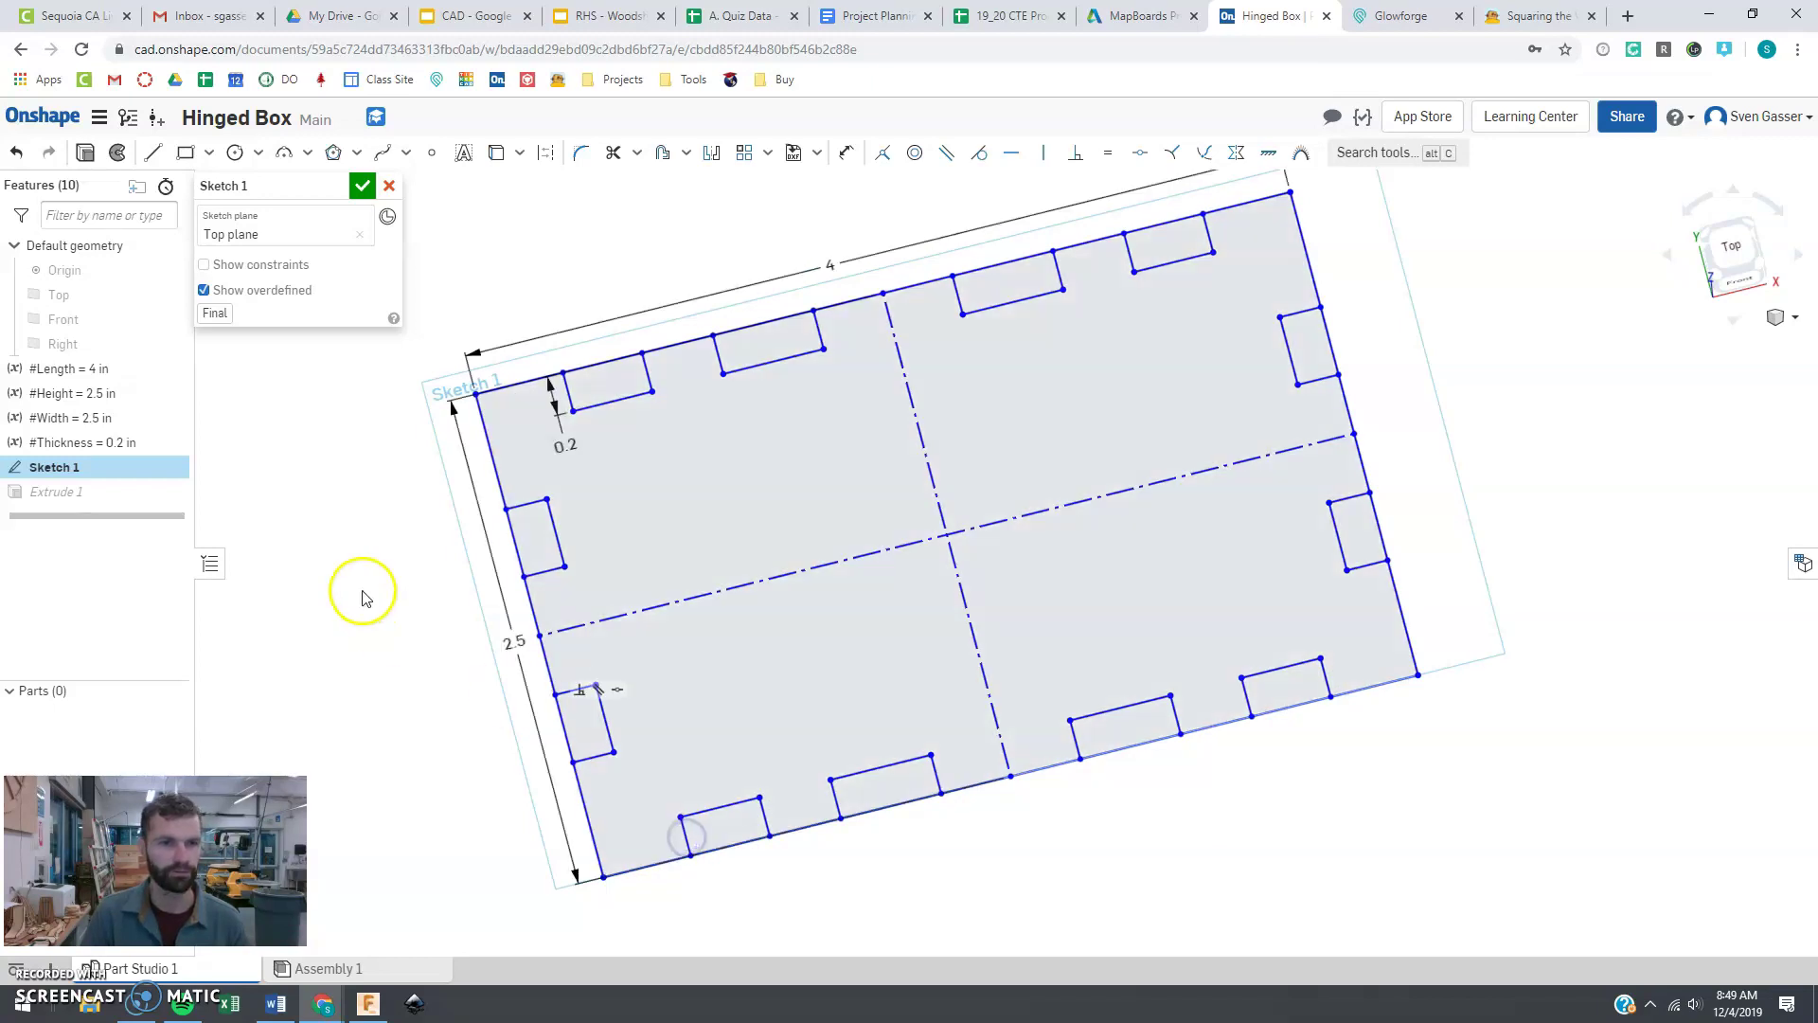
{"action": "left_click", "coordinate": [362, 186]}
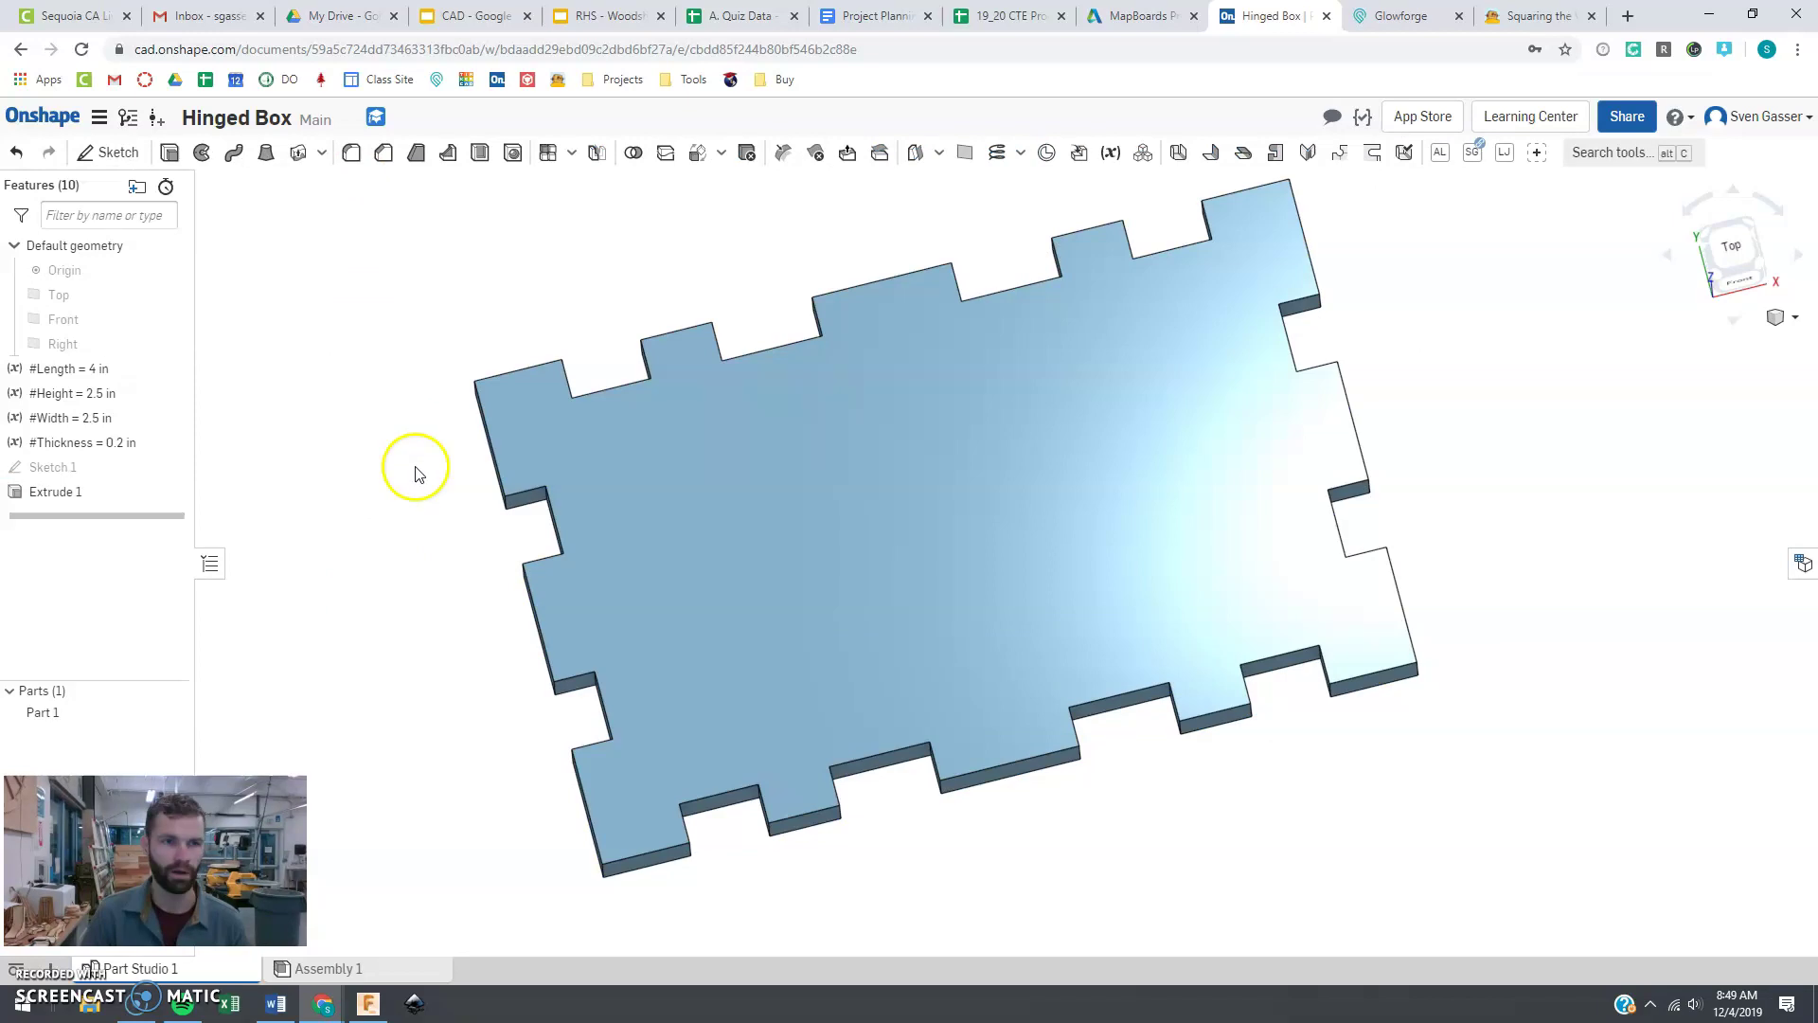
Step: Start Sketch 2 on the plate's face, viewed from the Front
{"action": "left_click", "coordinate": [1741, 283]}
{"action": "scroll", "coordinate": [1137, 357], "scroll_direction": "down", "scroll_amount": 3}
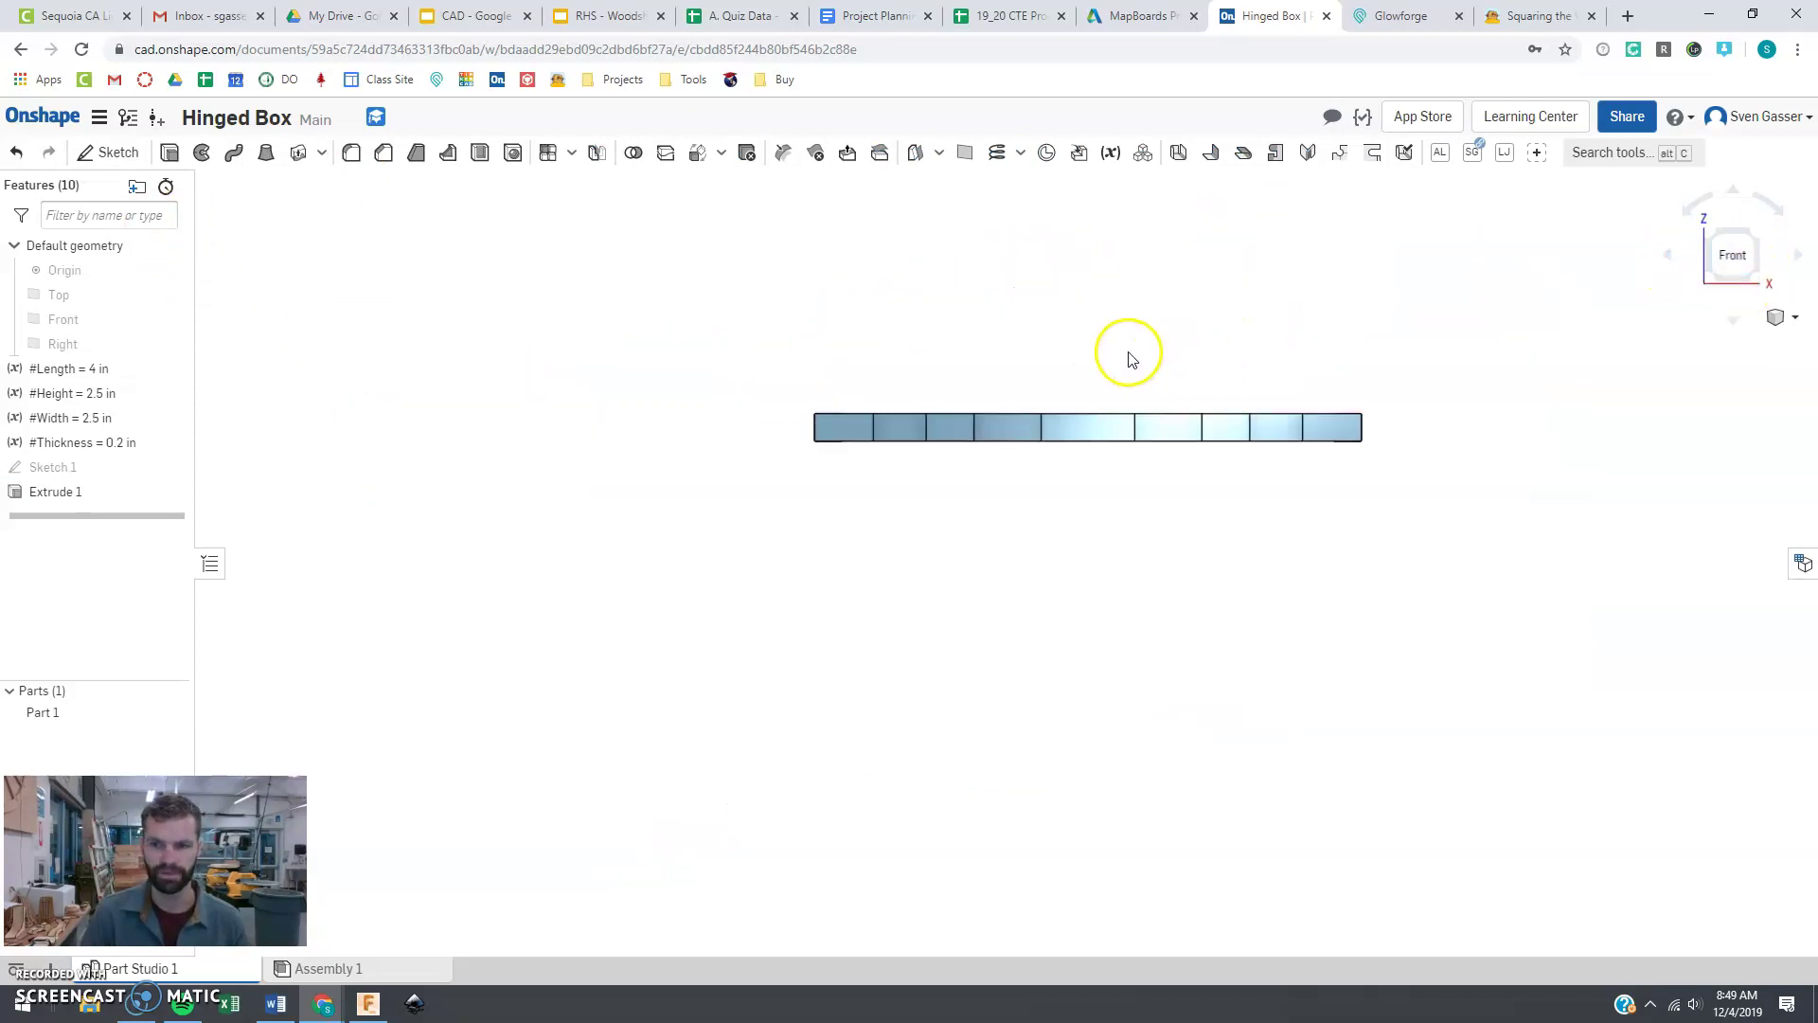
{"action": "scroll", "coordinate": [1127, 356], "scroll_direction": "up", "scroll_amount": 1}
{"action": "scroll", "coordinate": [1307, 266], "scroll_direction": "up", "scroll_amount": 2}
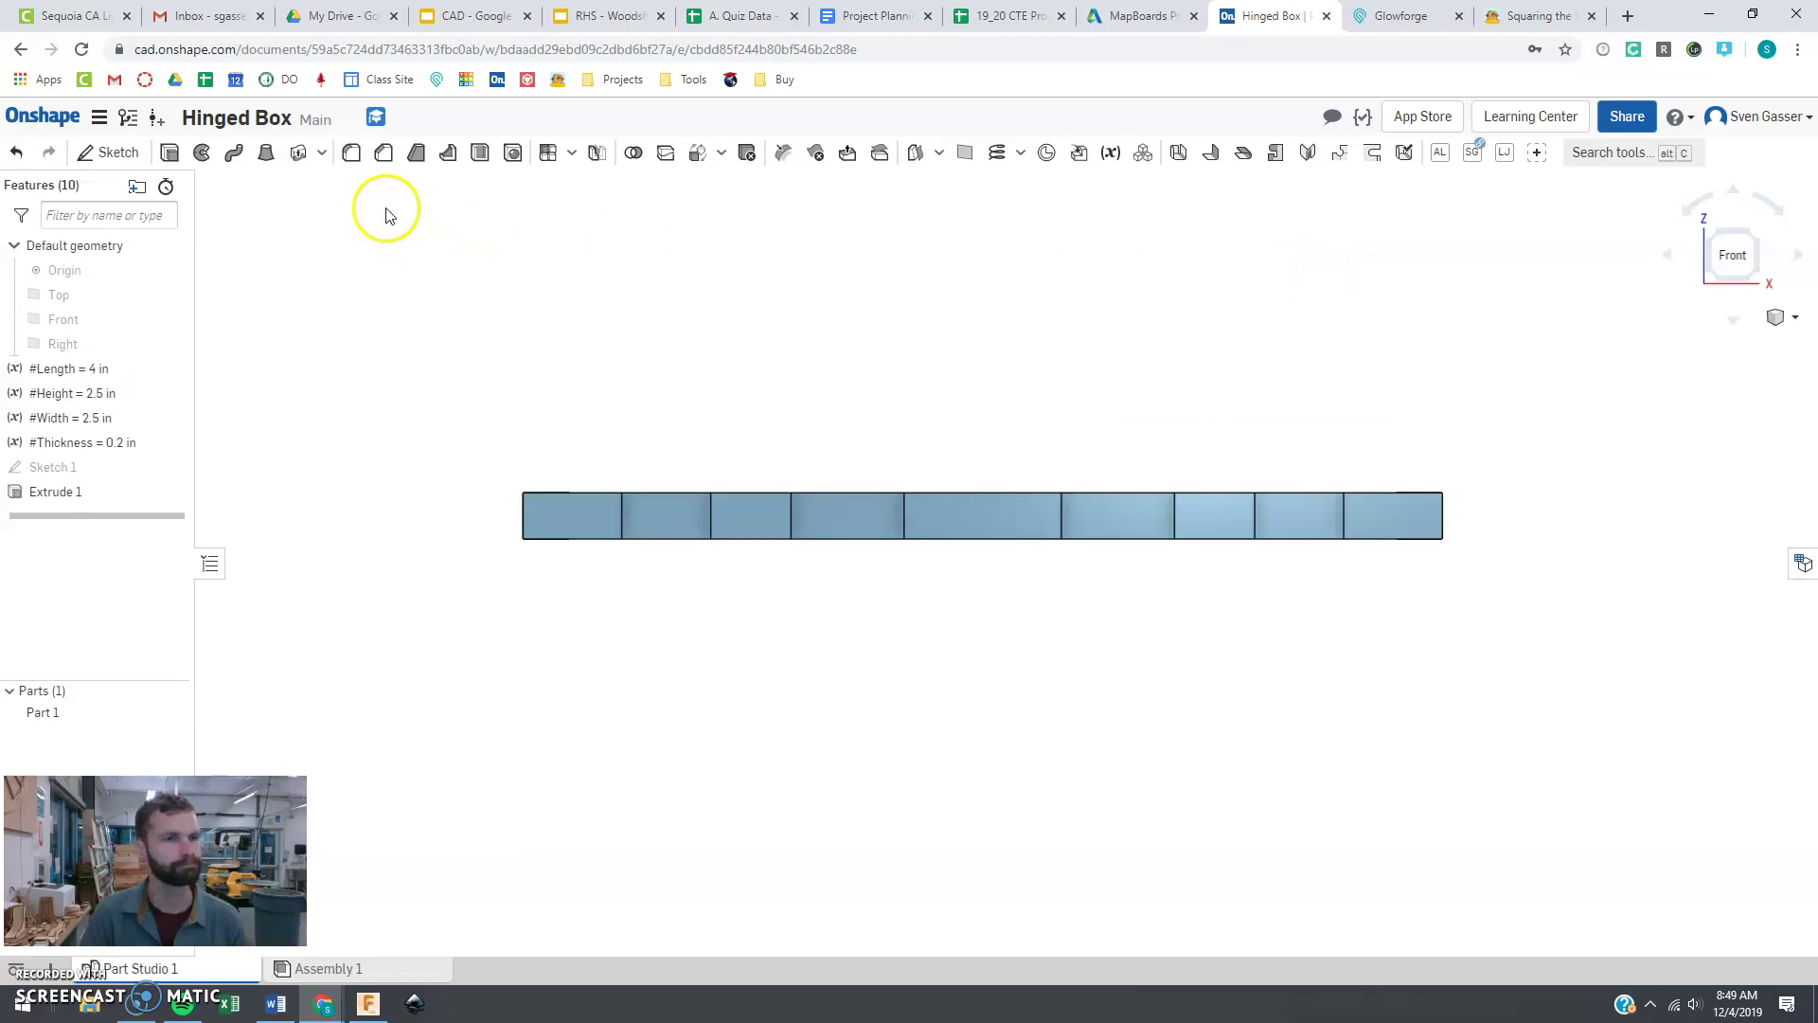
{"action": "left_click", "coordinate": [95, 152]}
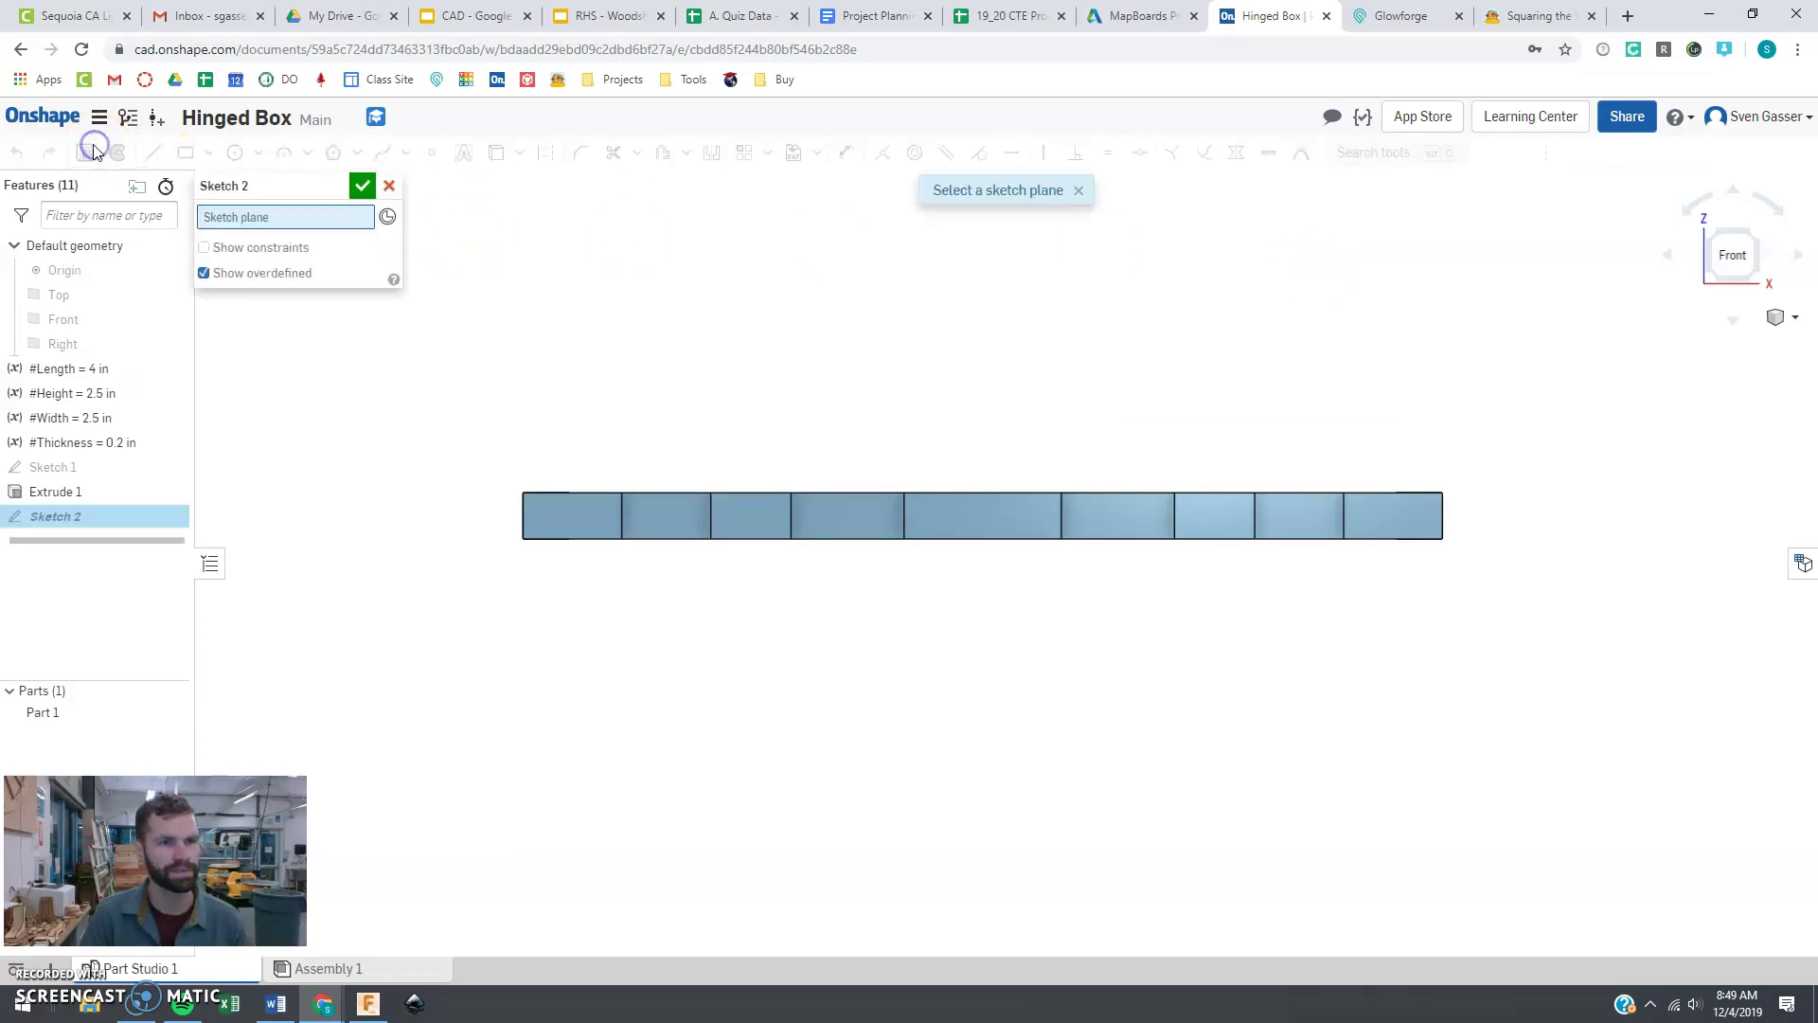
{"action": "left_click", "coordinate": [651, 521]}
{"action": "right_click_drag", "start_coordinate": [646, 520], "coordinate": [722, 437]}
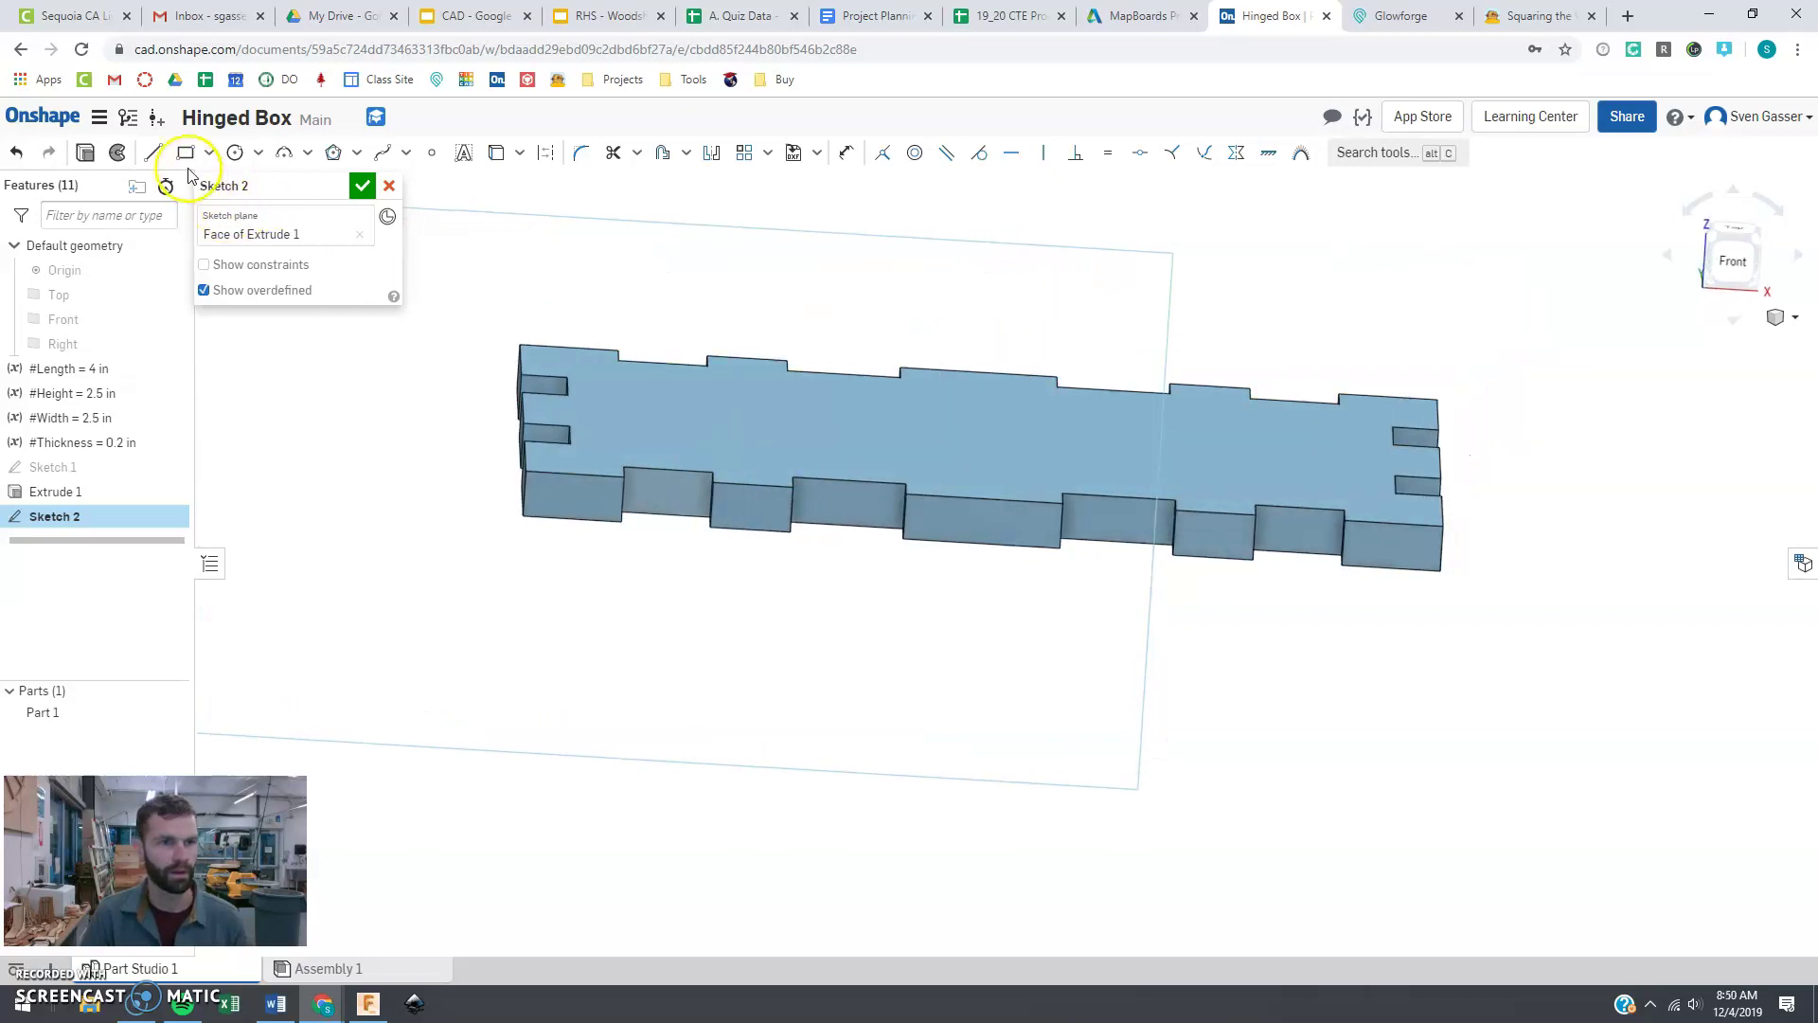
Step: Project the plate face's edges into Sketch 2 with the Use tool
{"action": "left_click", "coordinate": [498, 154]}
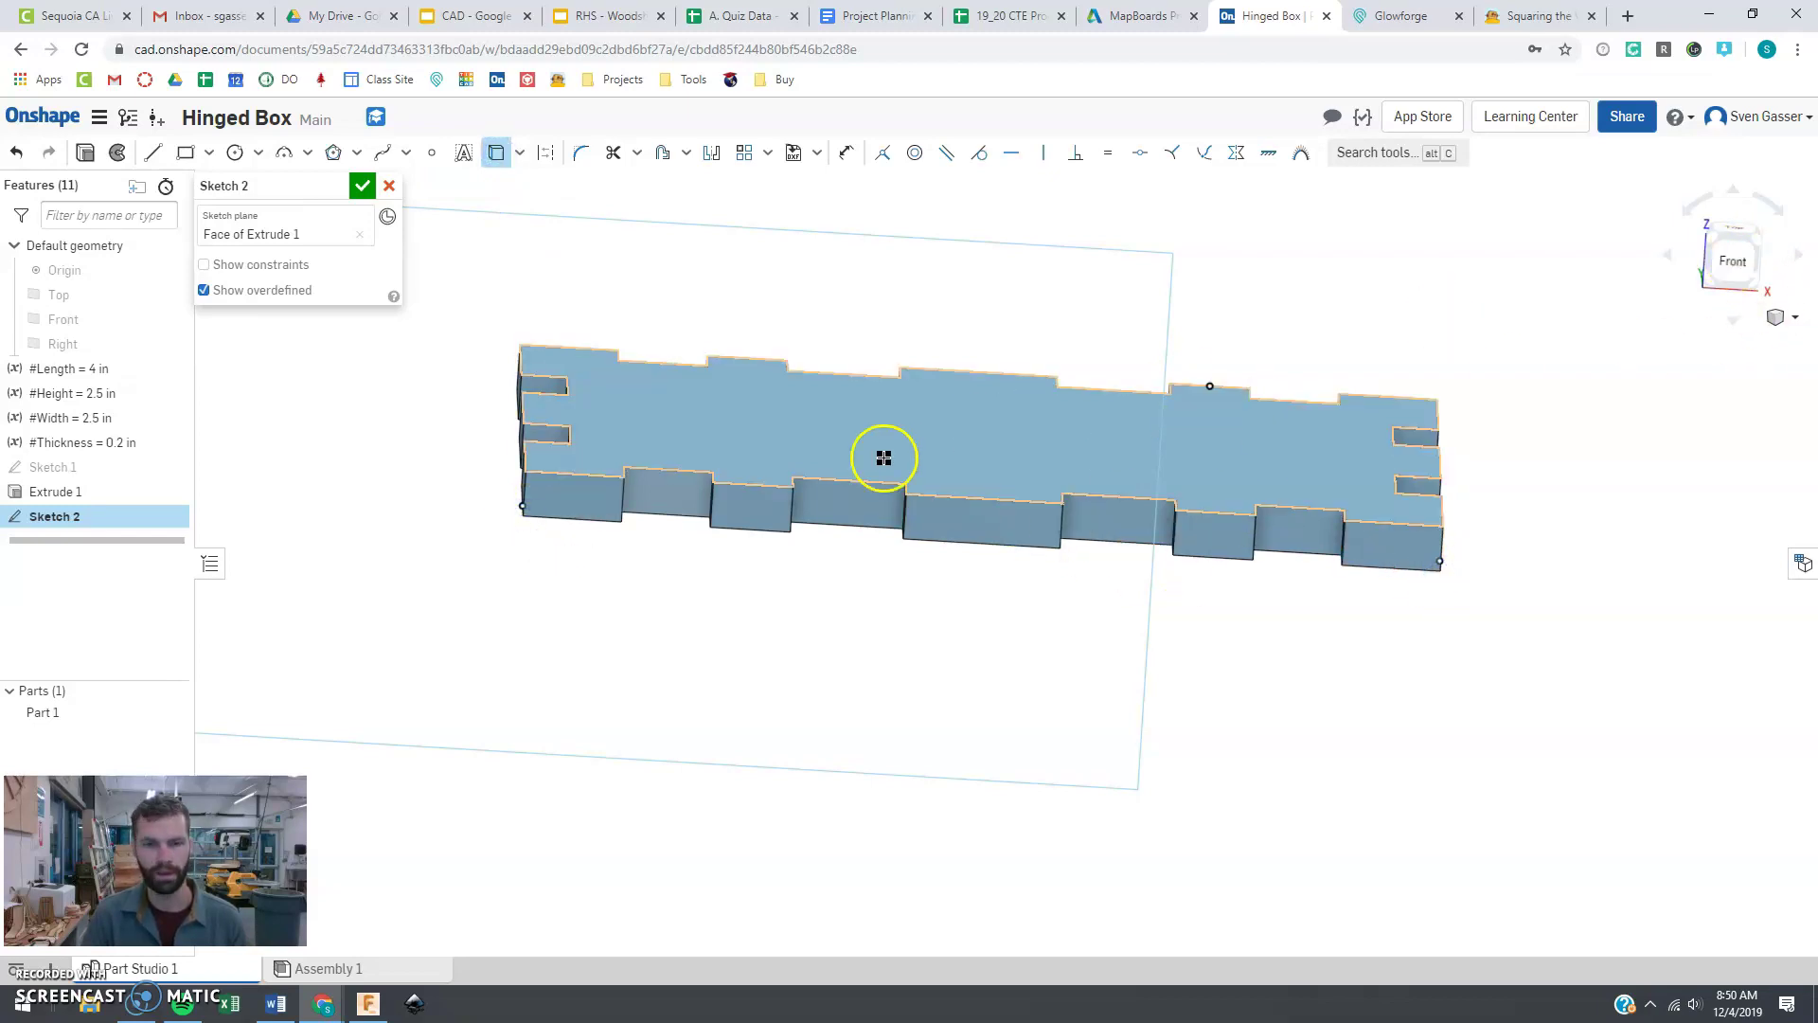
{"action": "left_click", "coordinate": [736, 471]}
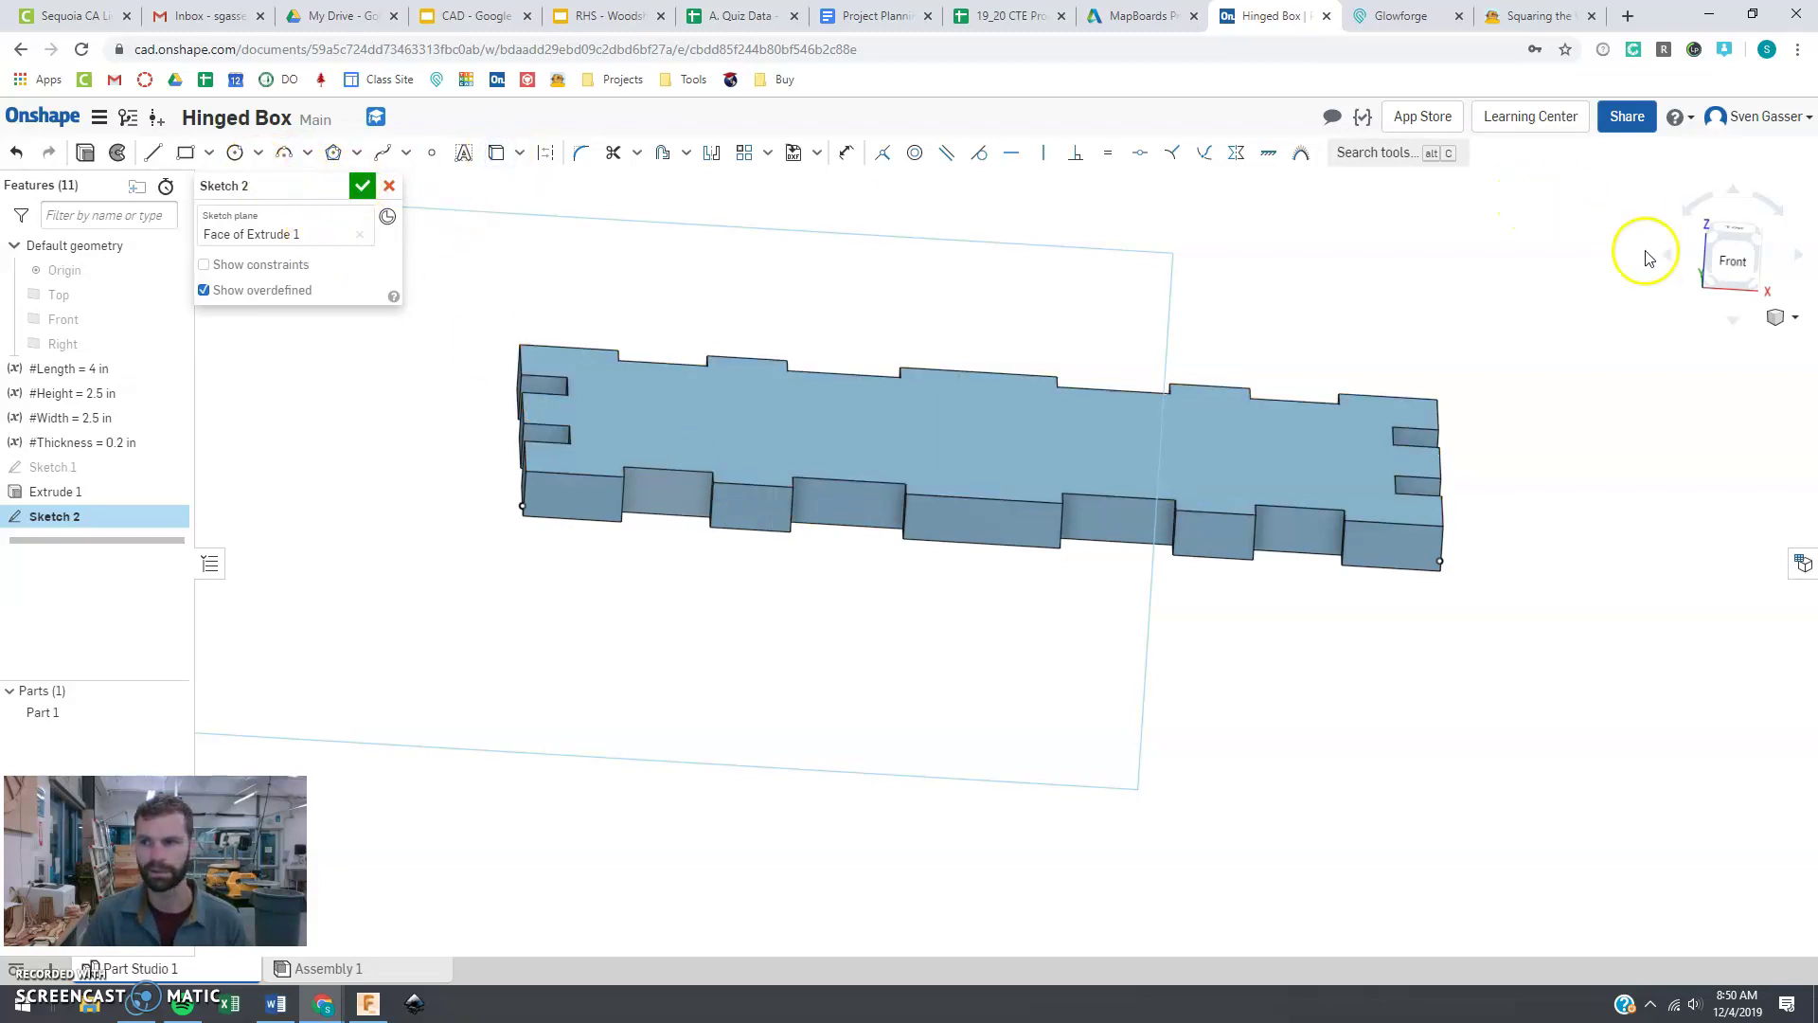
{"action": "left_click", "coordinate": [1729, 263]}
{"action": "scroll", "coordinate": [548, 536], "scroll_direction": "down", "scroll_amount": 3}
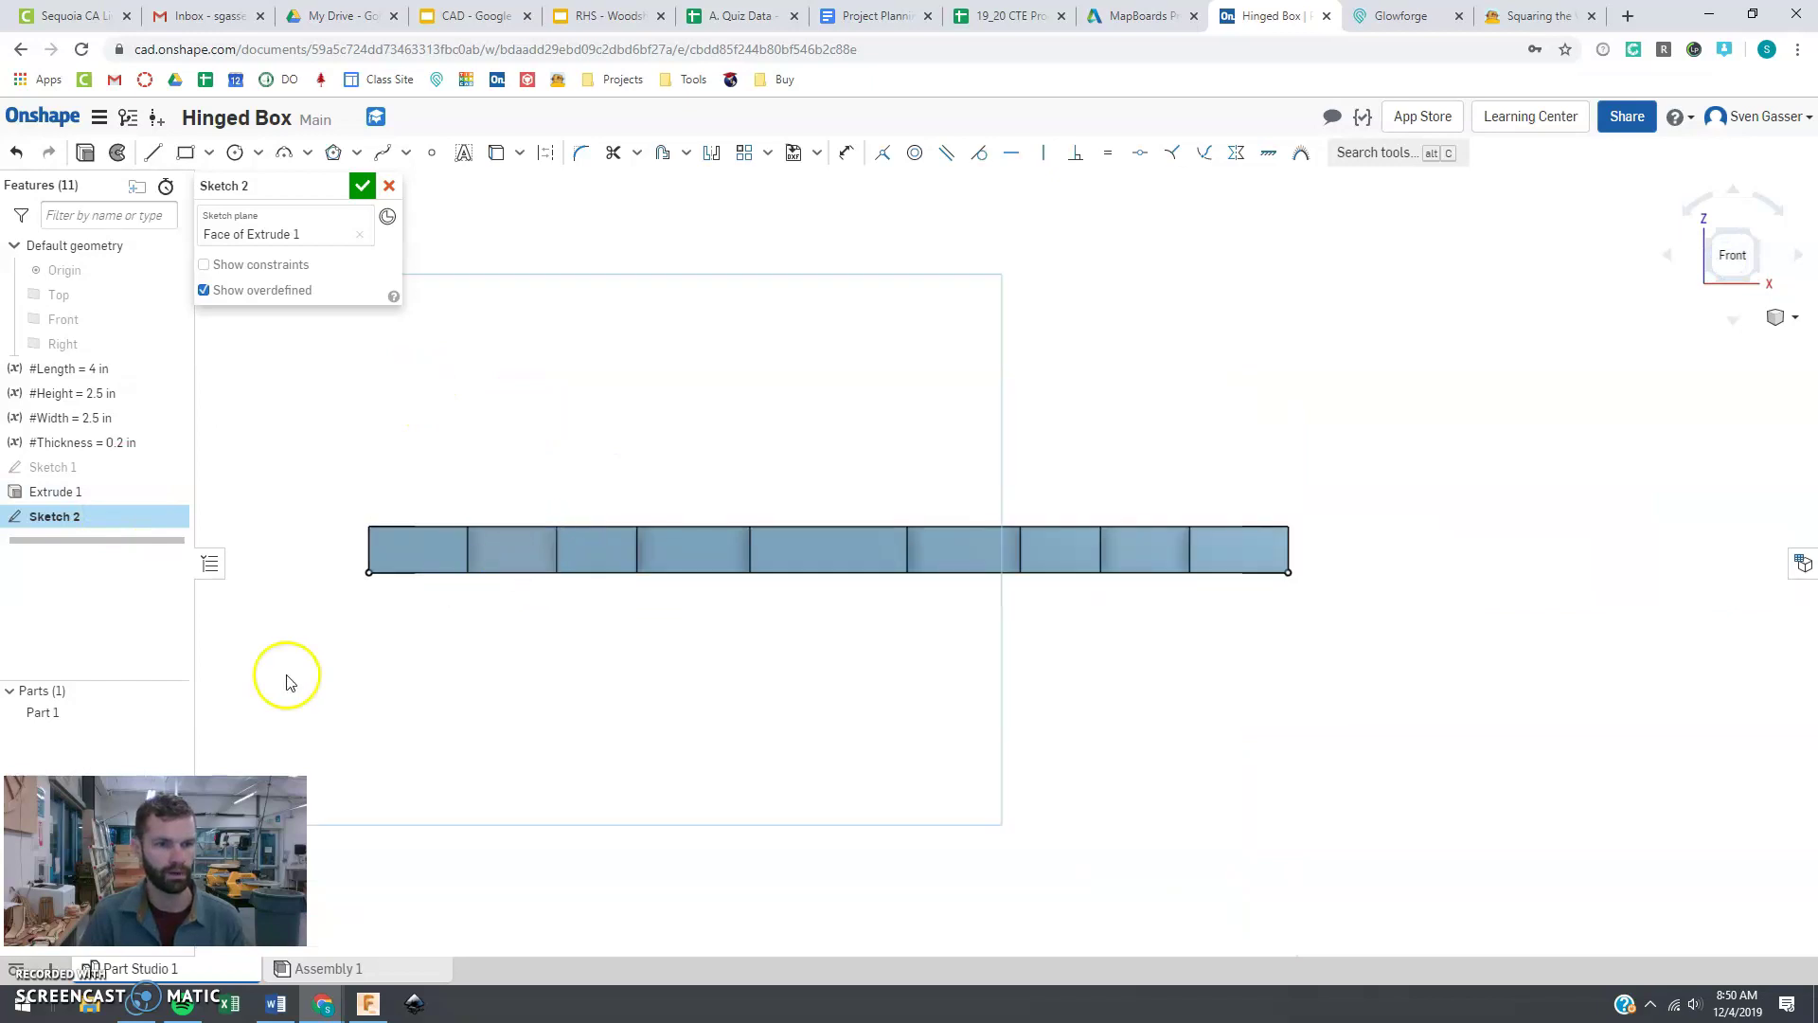
Step: Hide Part 1 and draw a rectangle spanning the projected plate's endpoints
{"action": "left_click", "coordinate": [180, 714]}
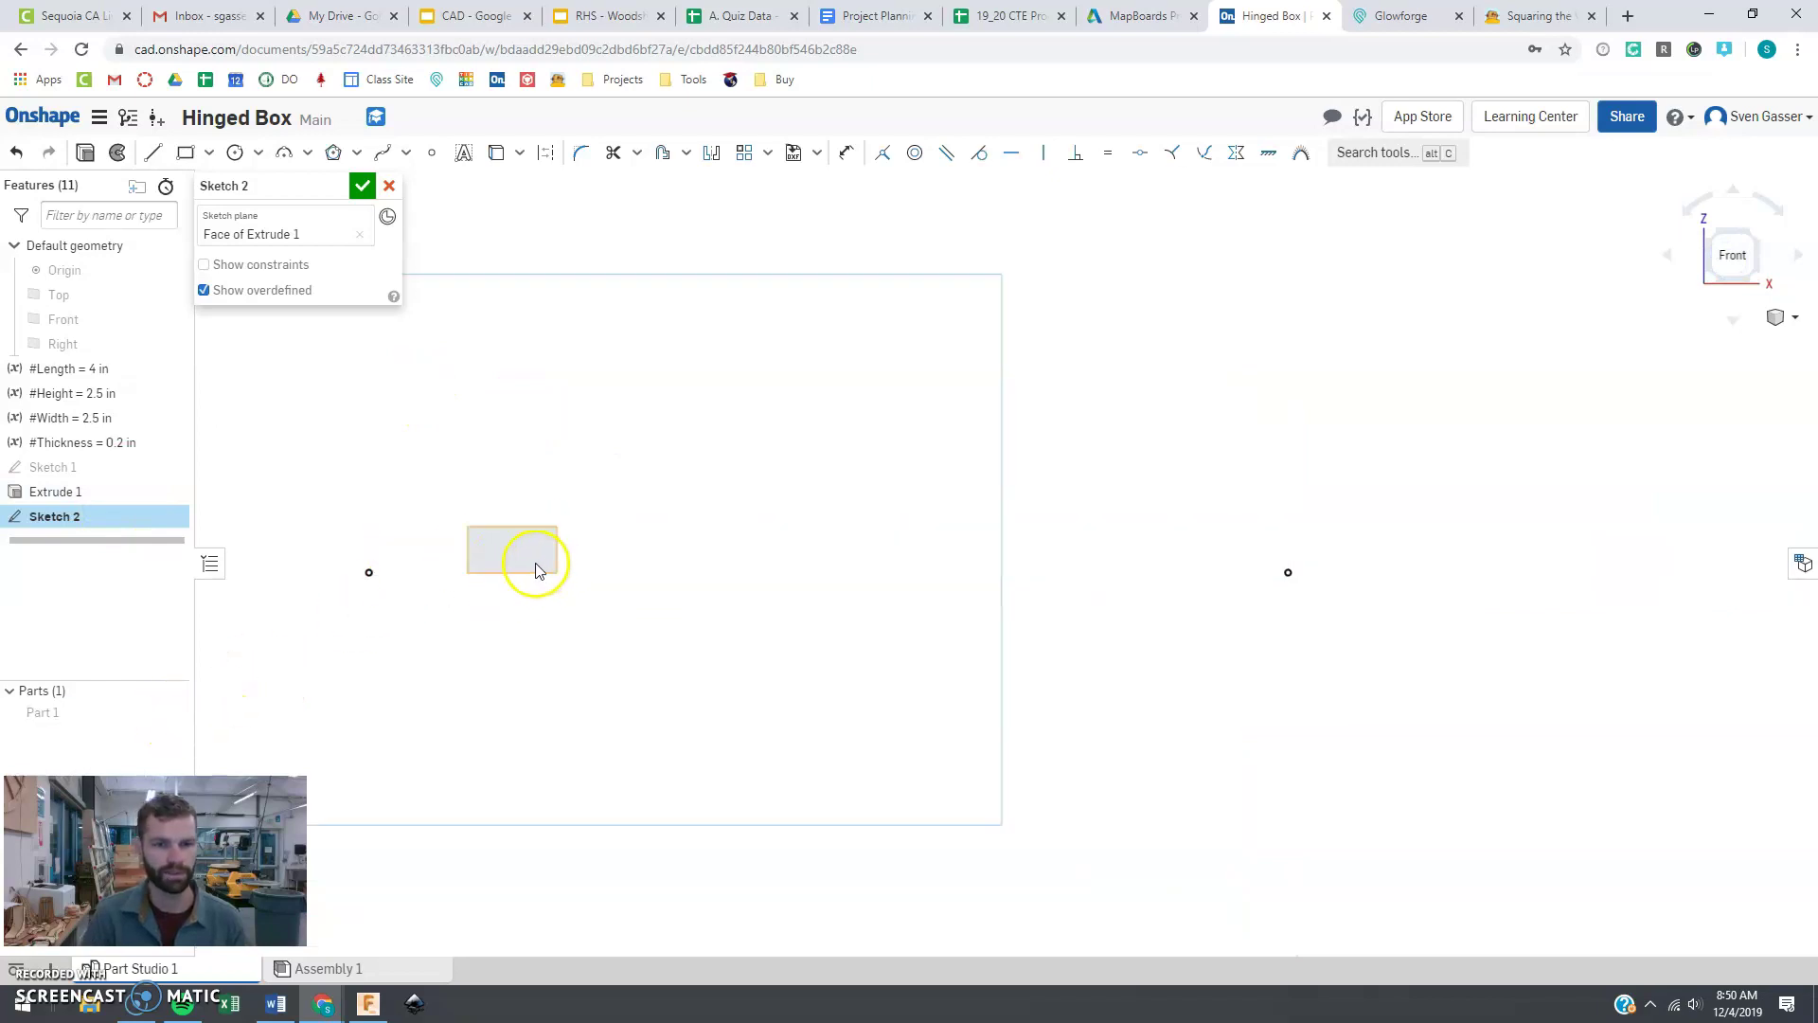
{"action": "left_click", "coordinate": [185, 153]}
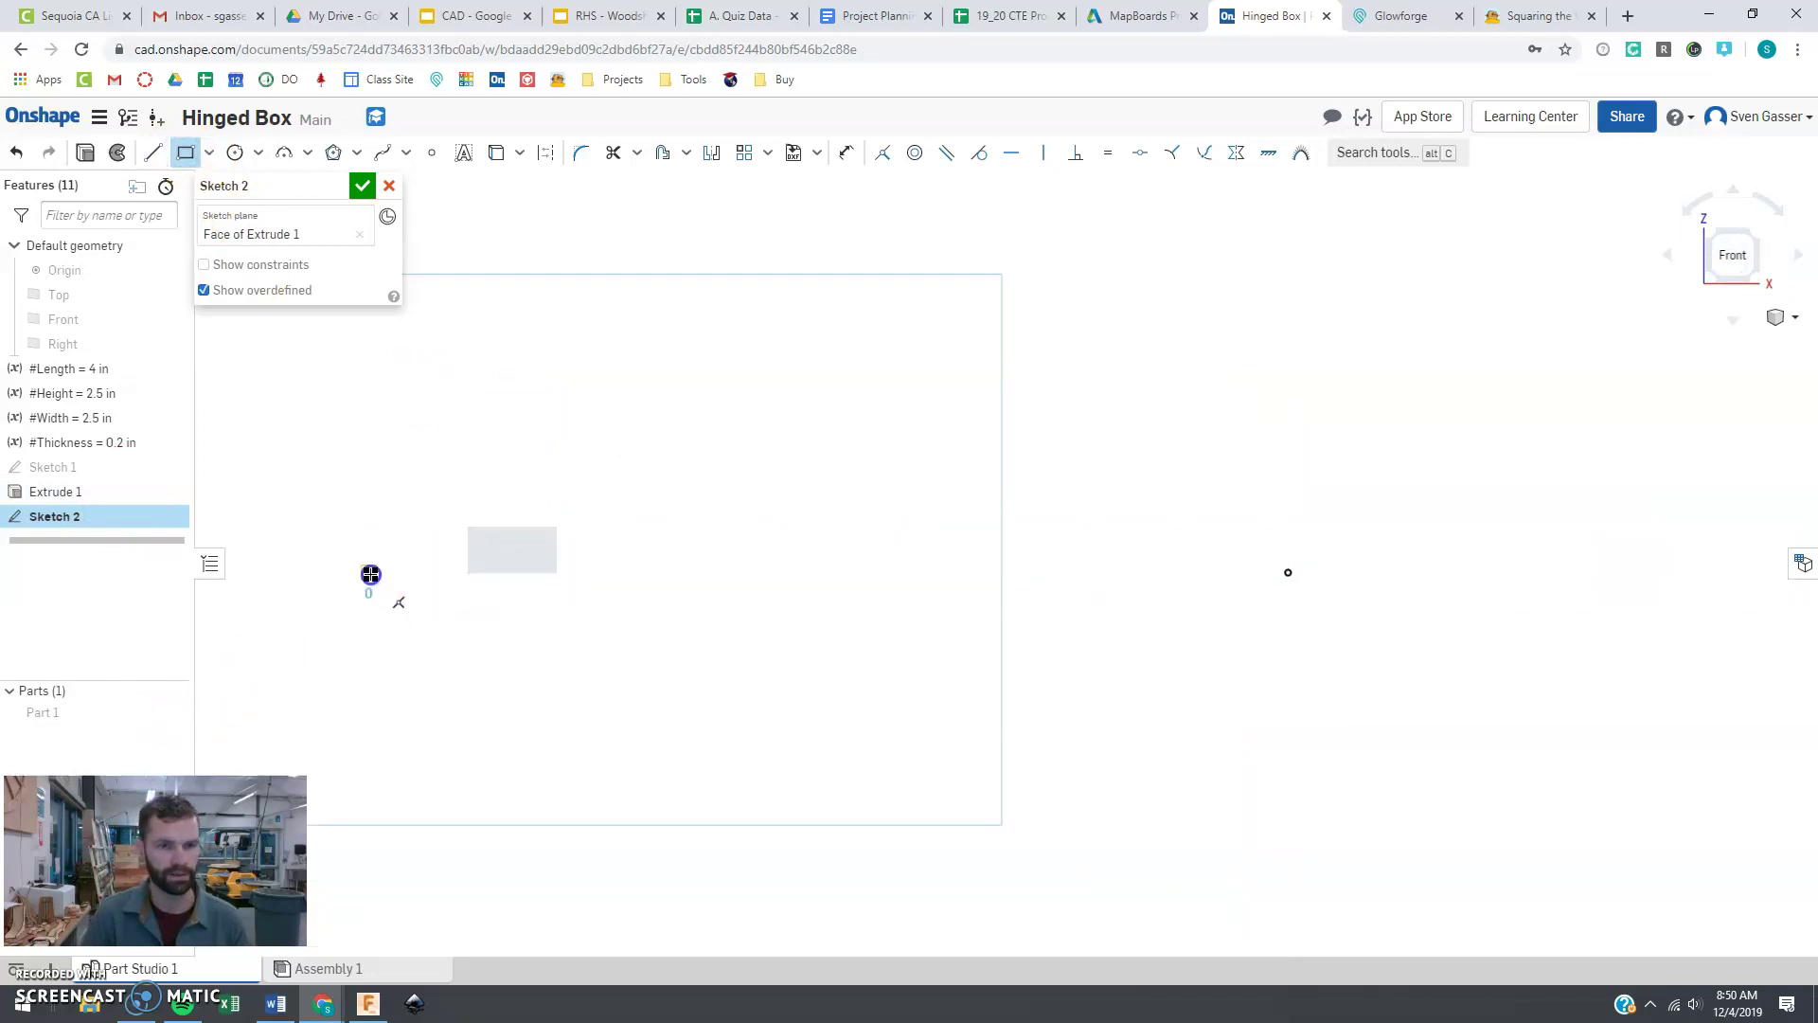
{"action": "left_click", "coordinate": [369, 572]}
{"action": "left_click", "coordinate": [1291, 572]}
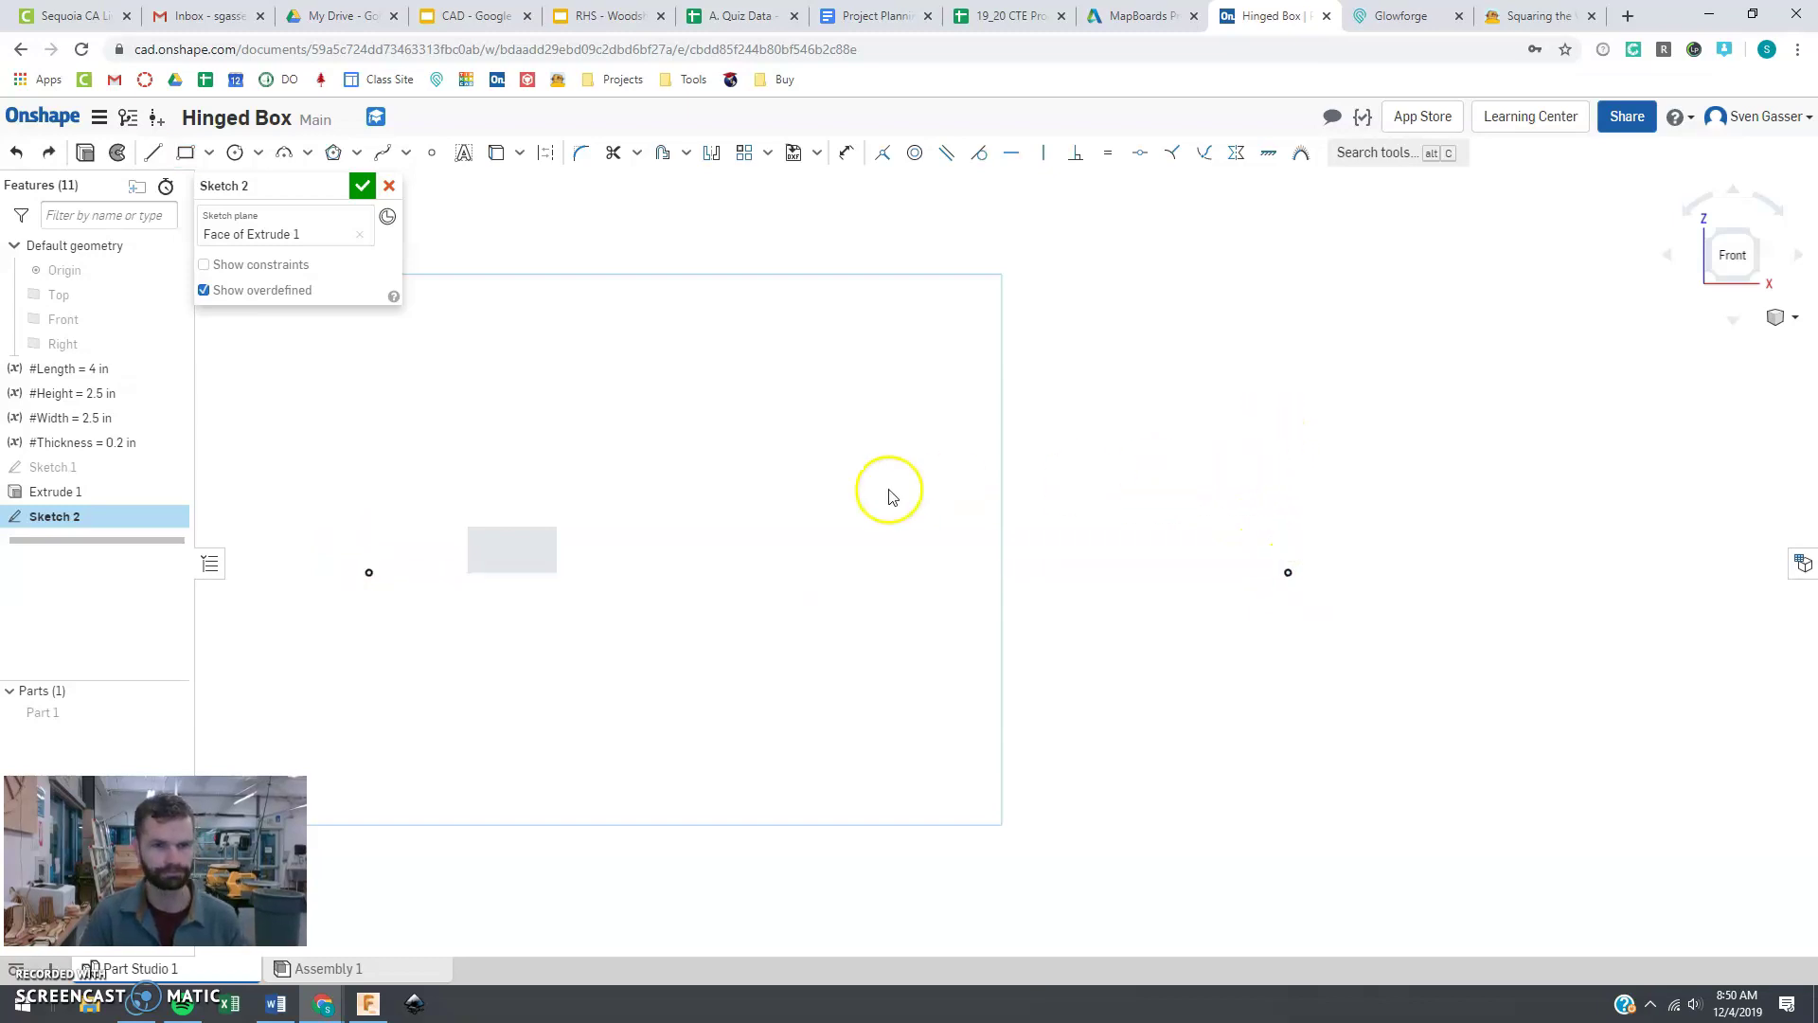
{"action": "left_click", "coordinate": [186, 152]}
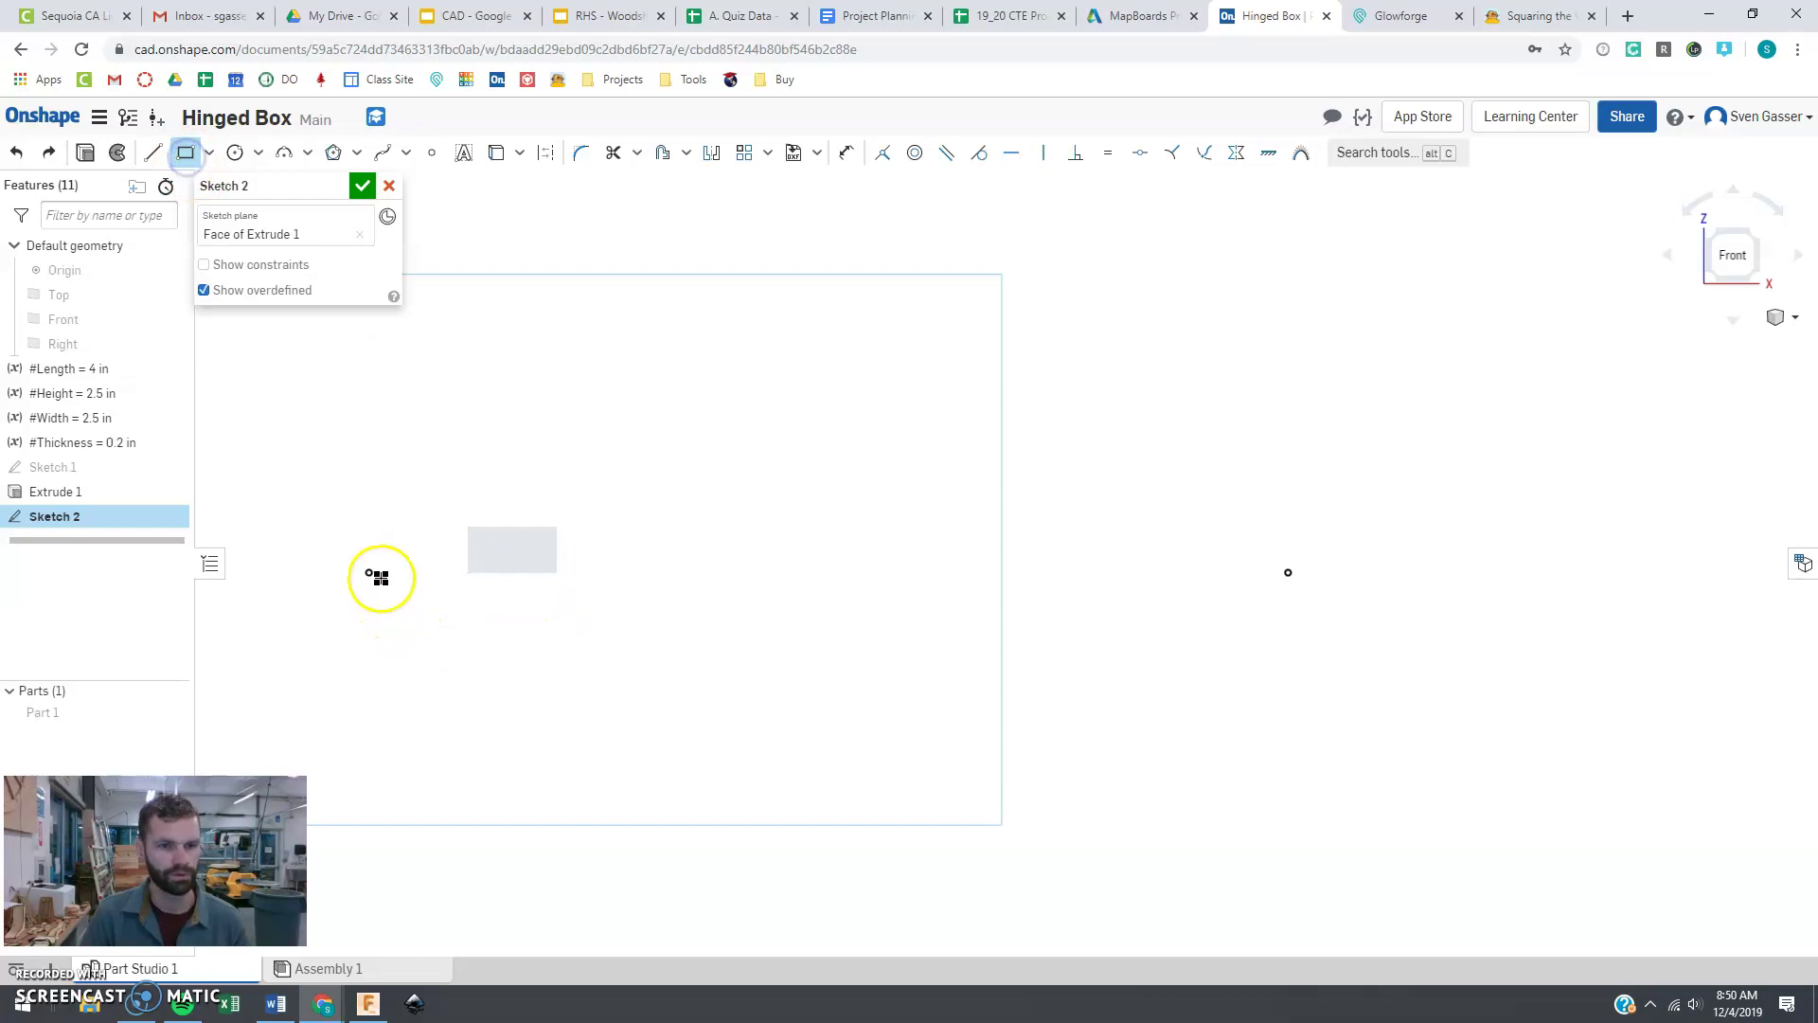
{"action": "left_click", "coordinate": [369, 572]}
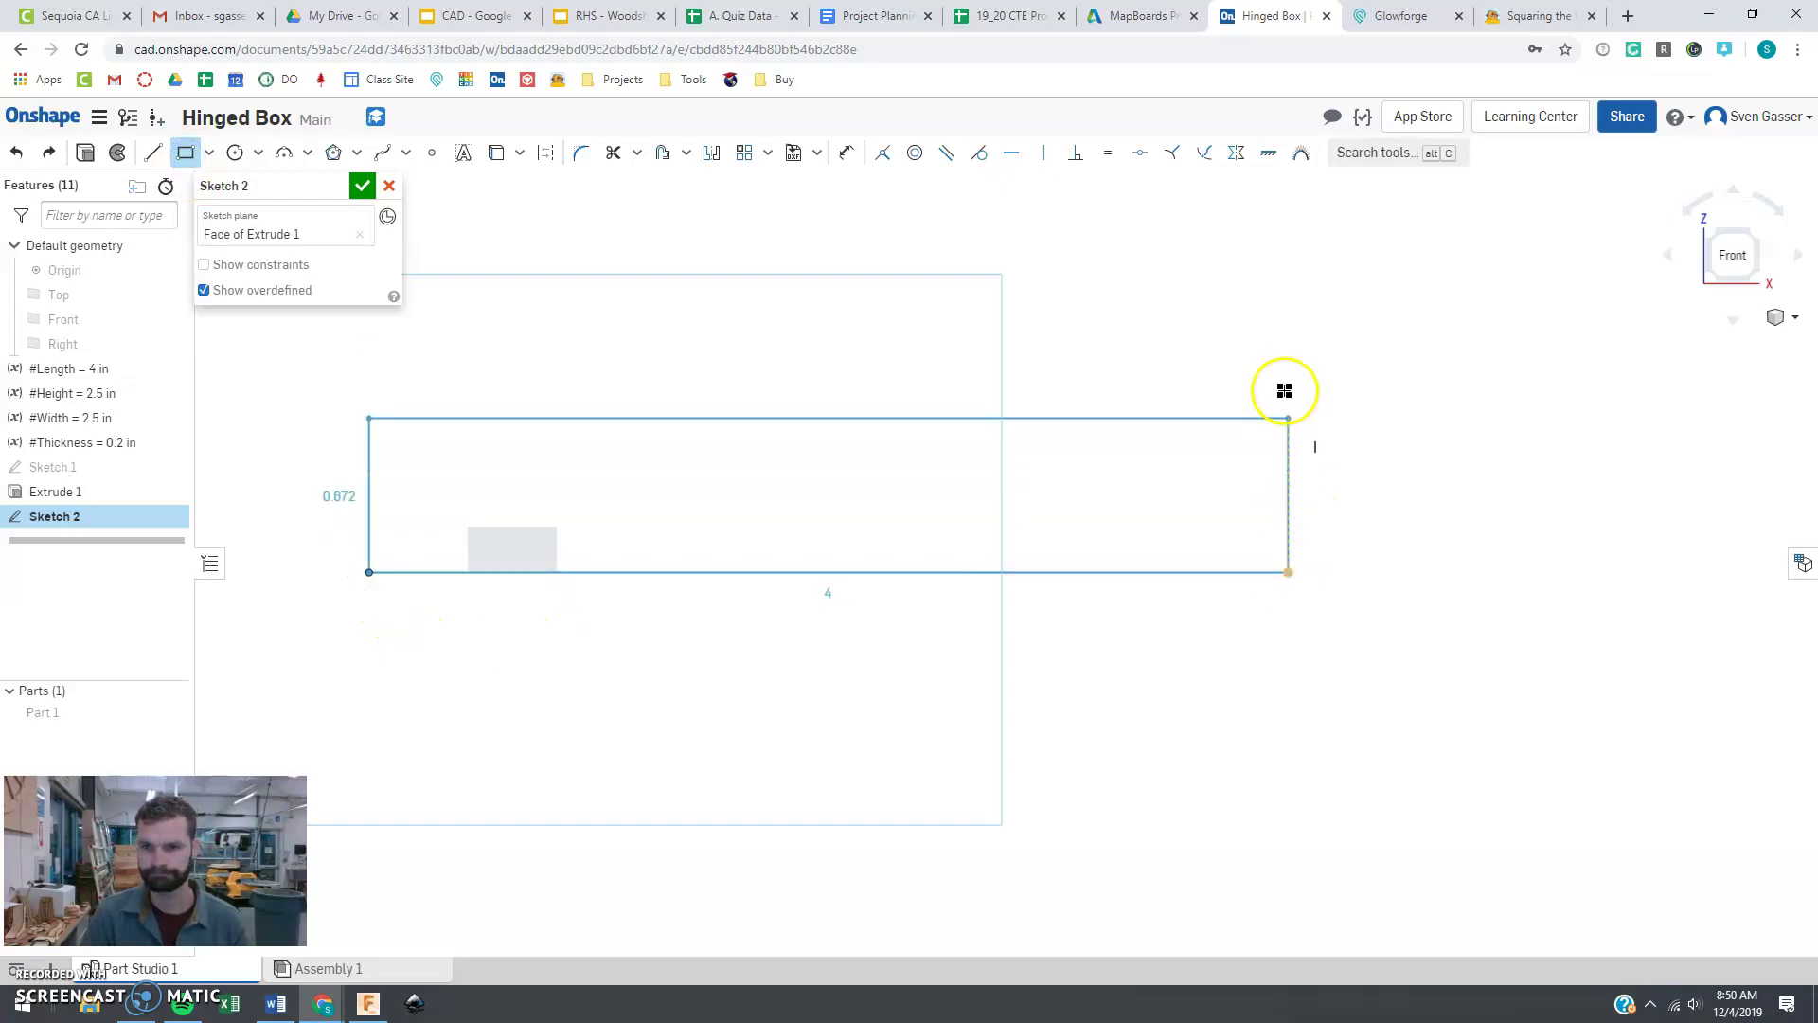
{"action": "left_click", "coordinate": [1288, 345]}
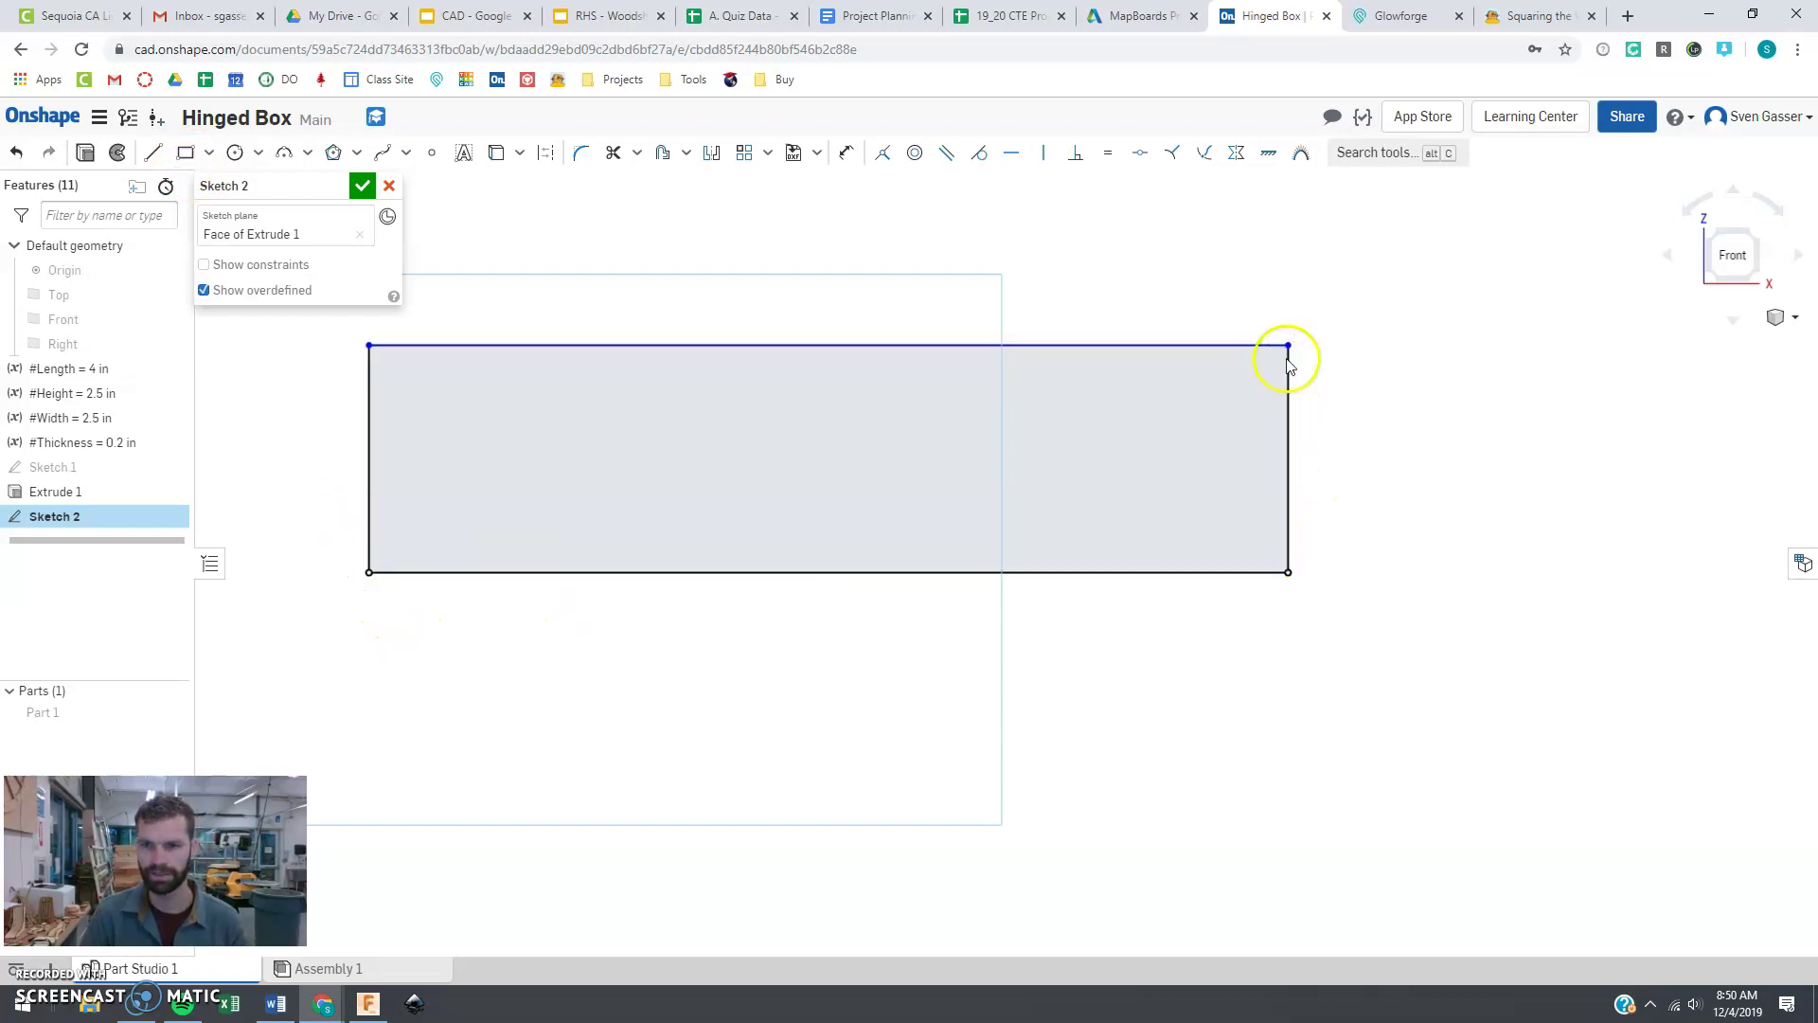
Step: Dimension the rectangle's right edge to the #Height variable (2.5)
{"action": "key", "text": "d"}
{"action": "left_click", "coordinate": [1289, 414]}
{"action": "left_click", "coordinate": [1417, 421]}
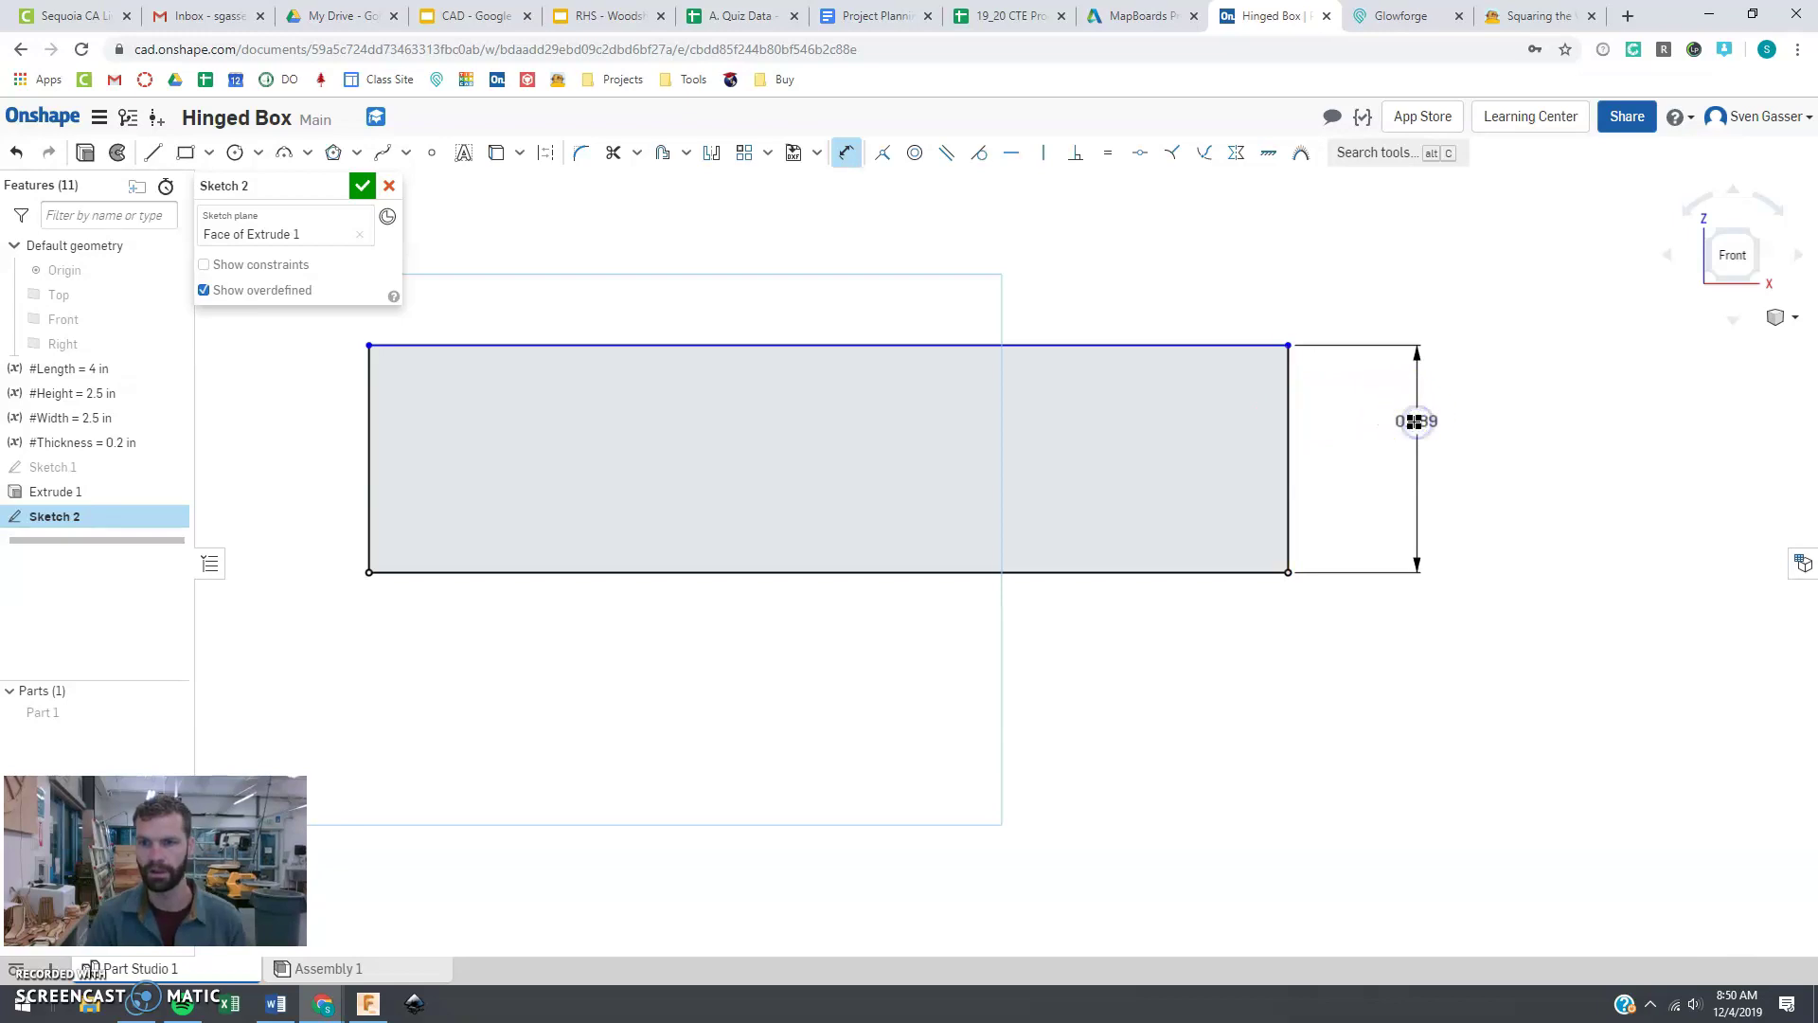
{"action": "type", "text": "#Height"}
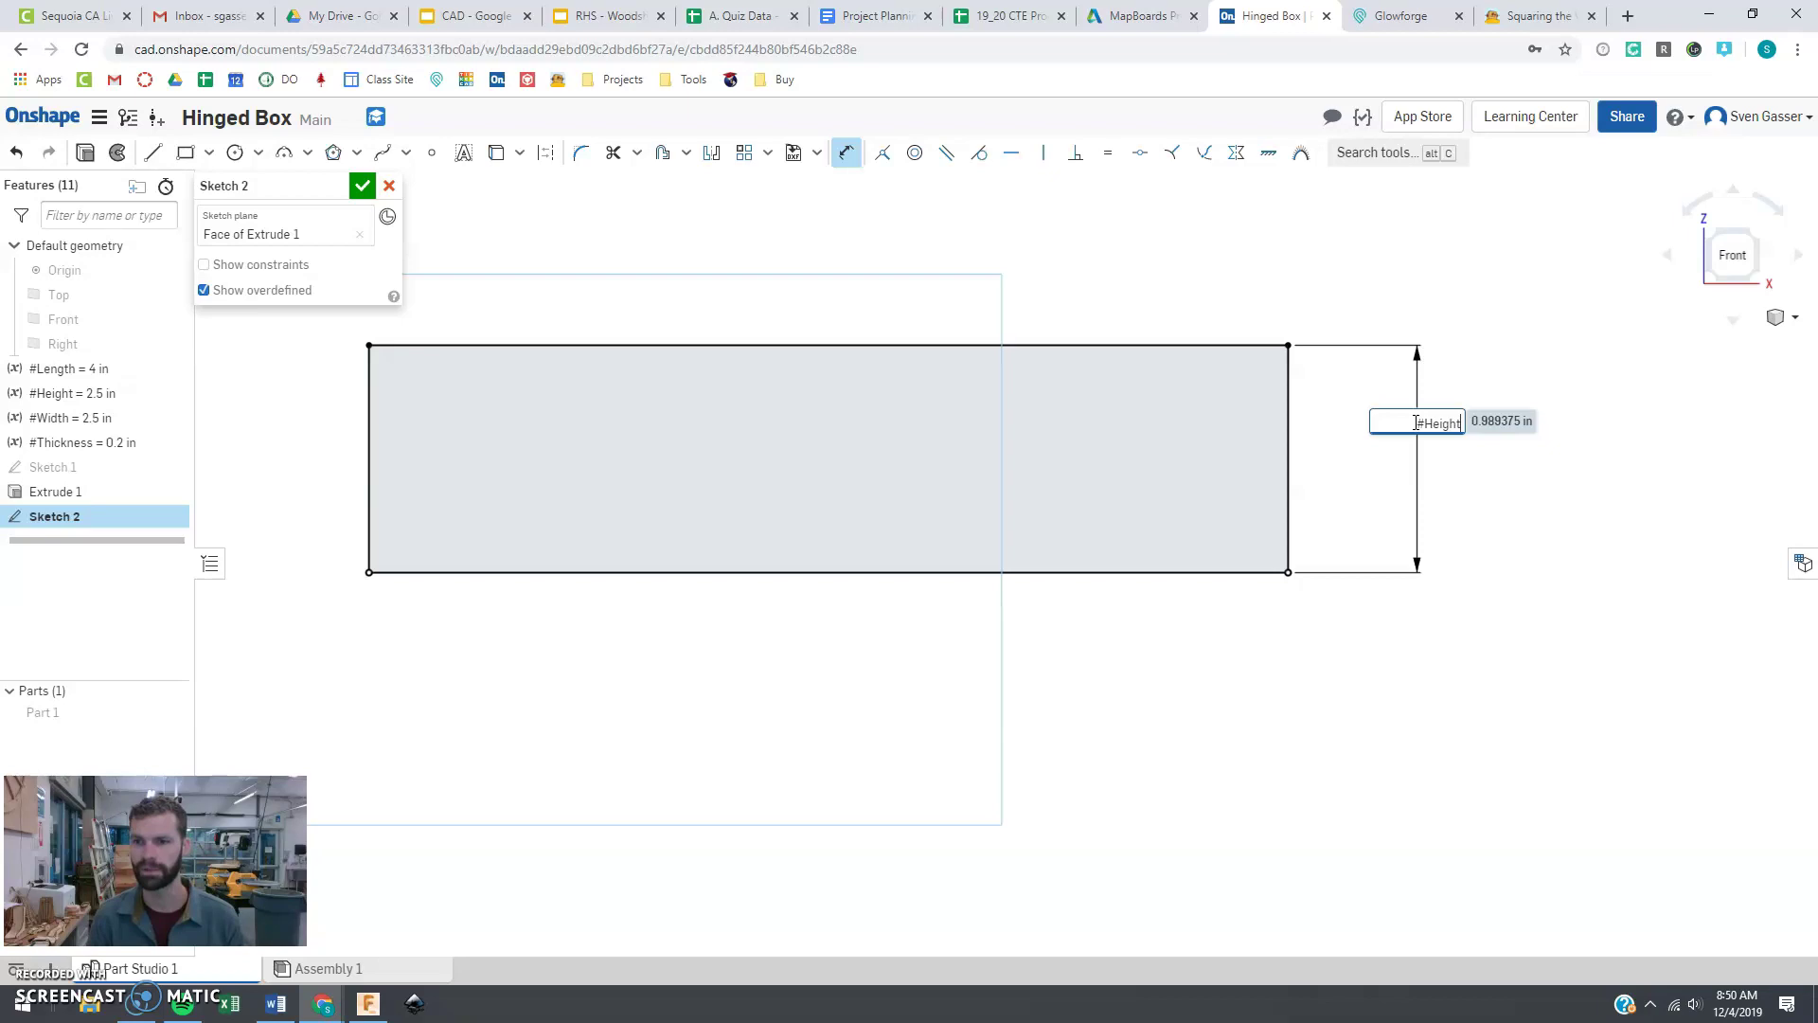
{"action": "key", "text": "Return"}
{"action": "scroll", "coordinate": [1368, 796], "scroll_direction": "down", "scroll_amount": 4}
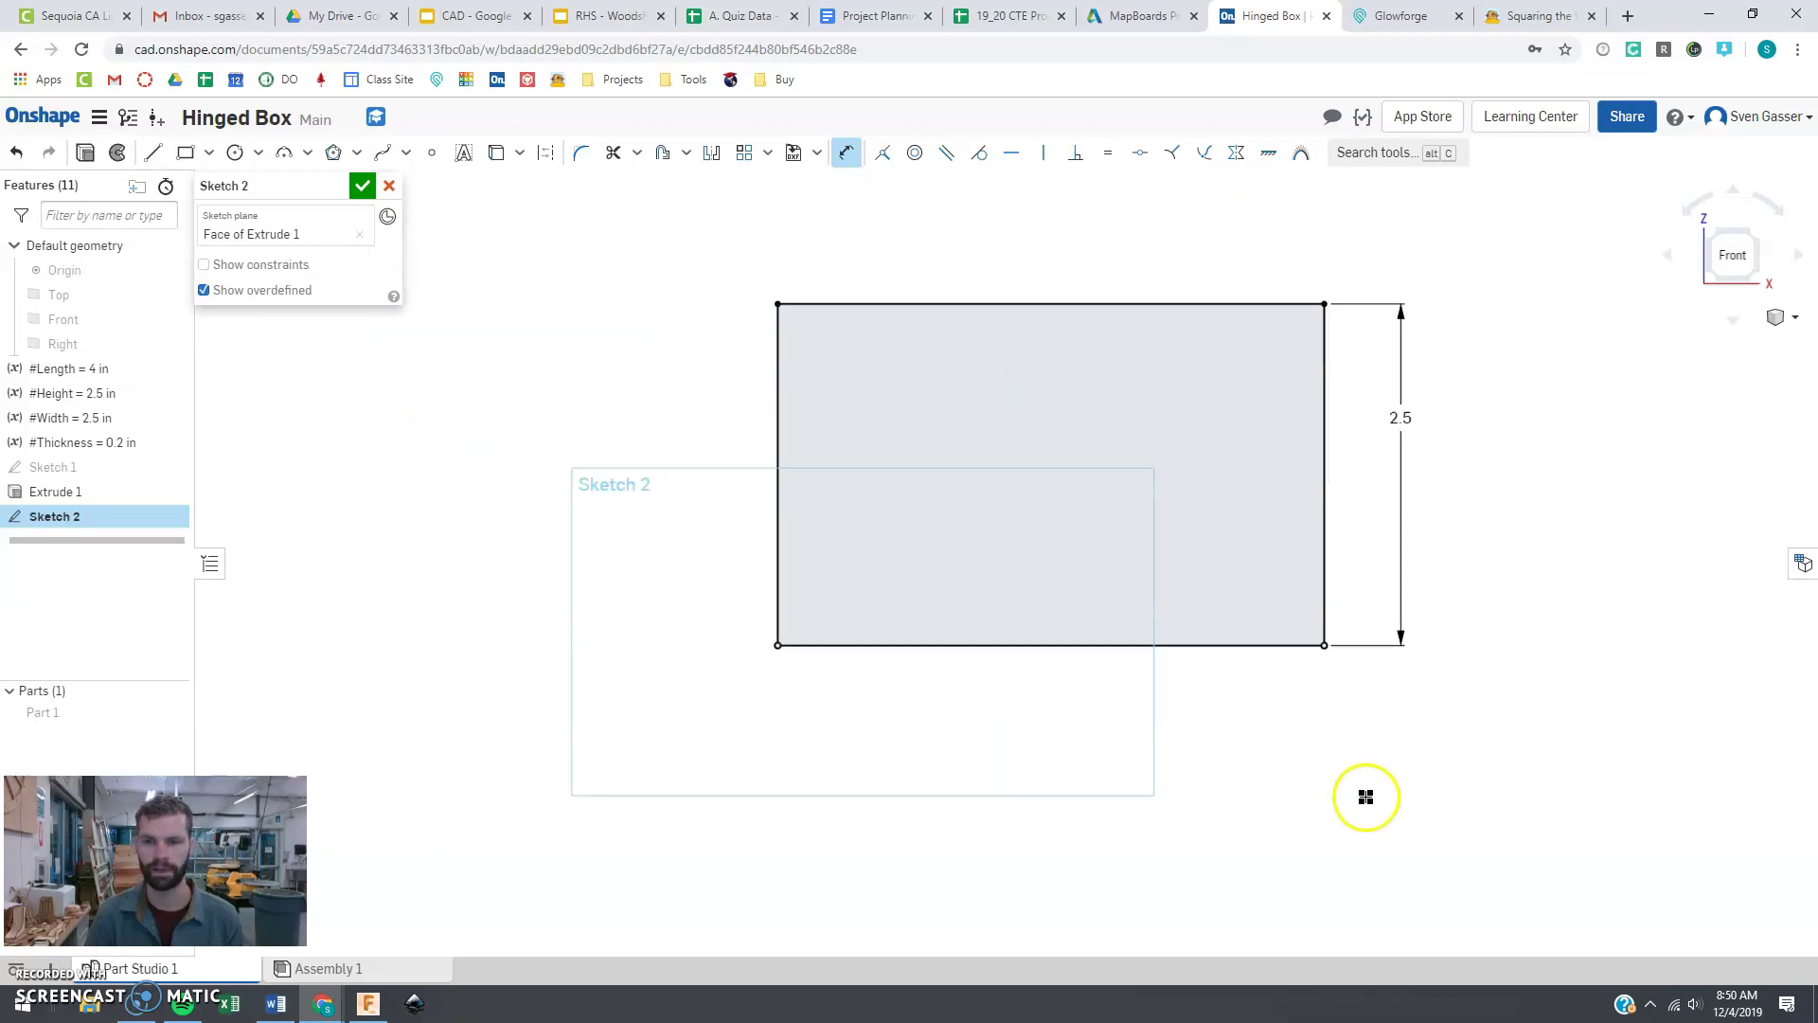
{"action": "scroll", "coordinate": [1404, 357], "scroll_direction": "up", "scroll_amount": 2}
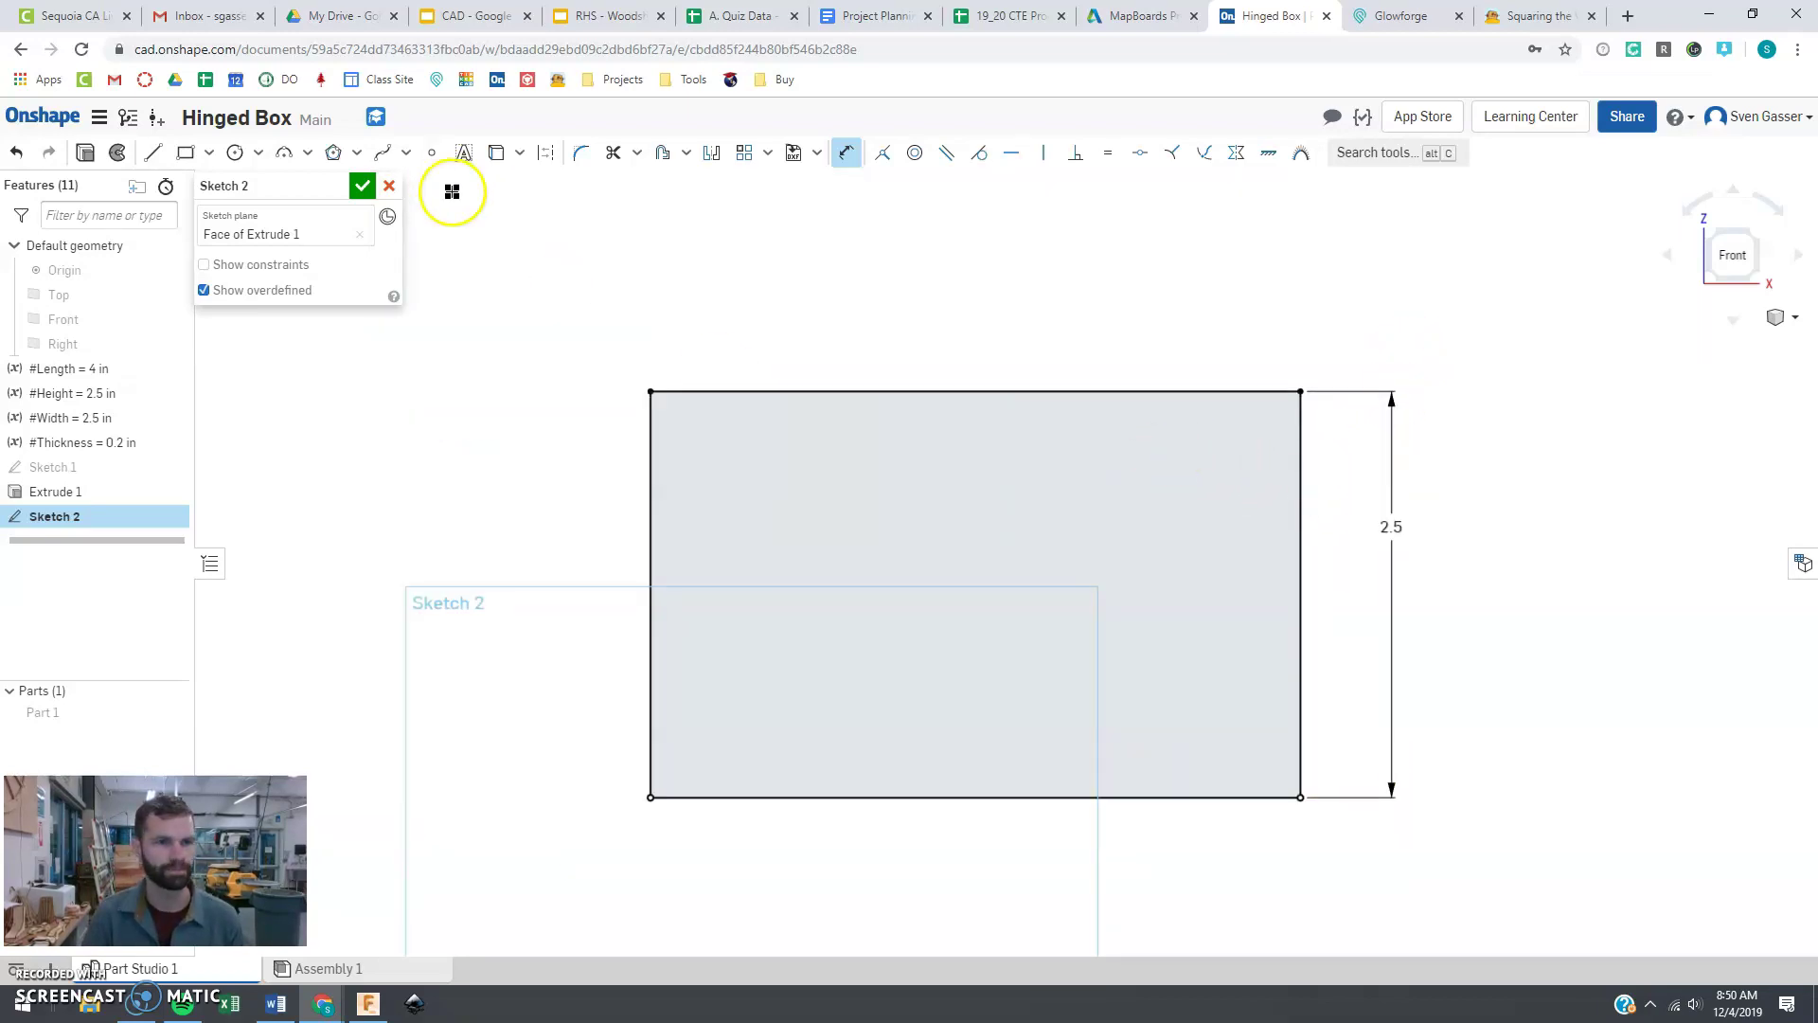
Step: Draw a vertical construction centreline through the middle of the rectangle
{"action": "key", "text": "Escape"}
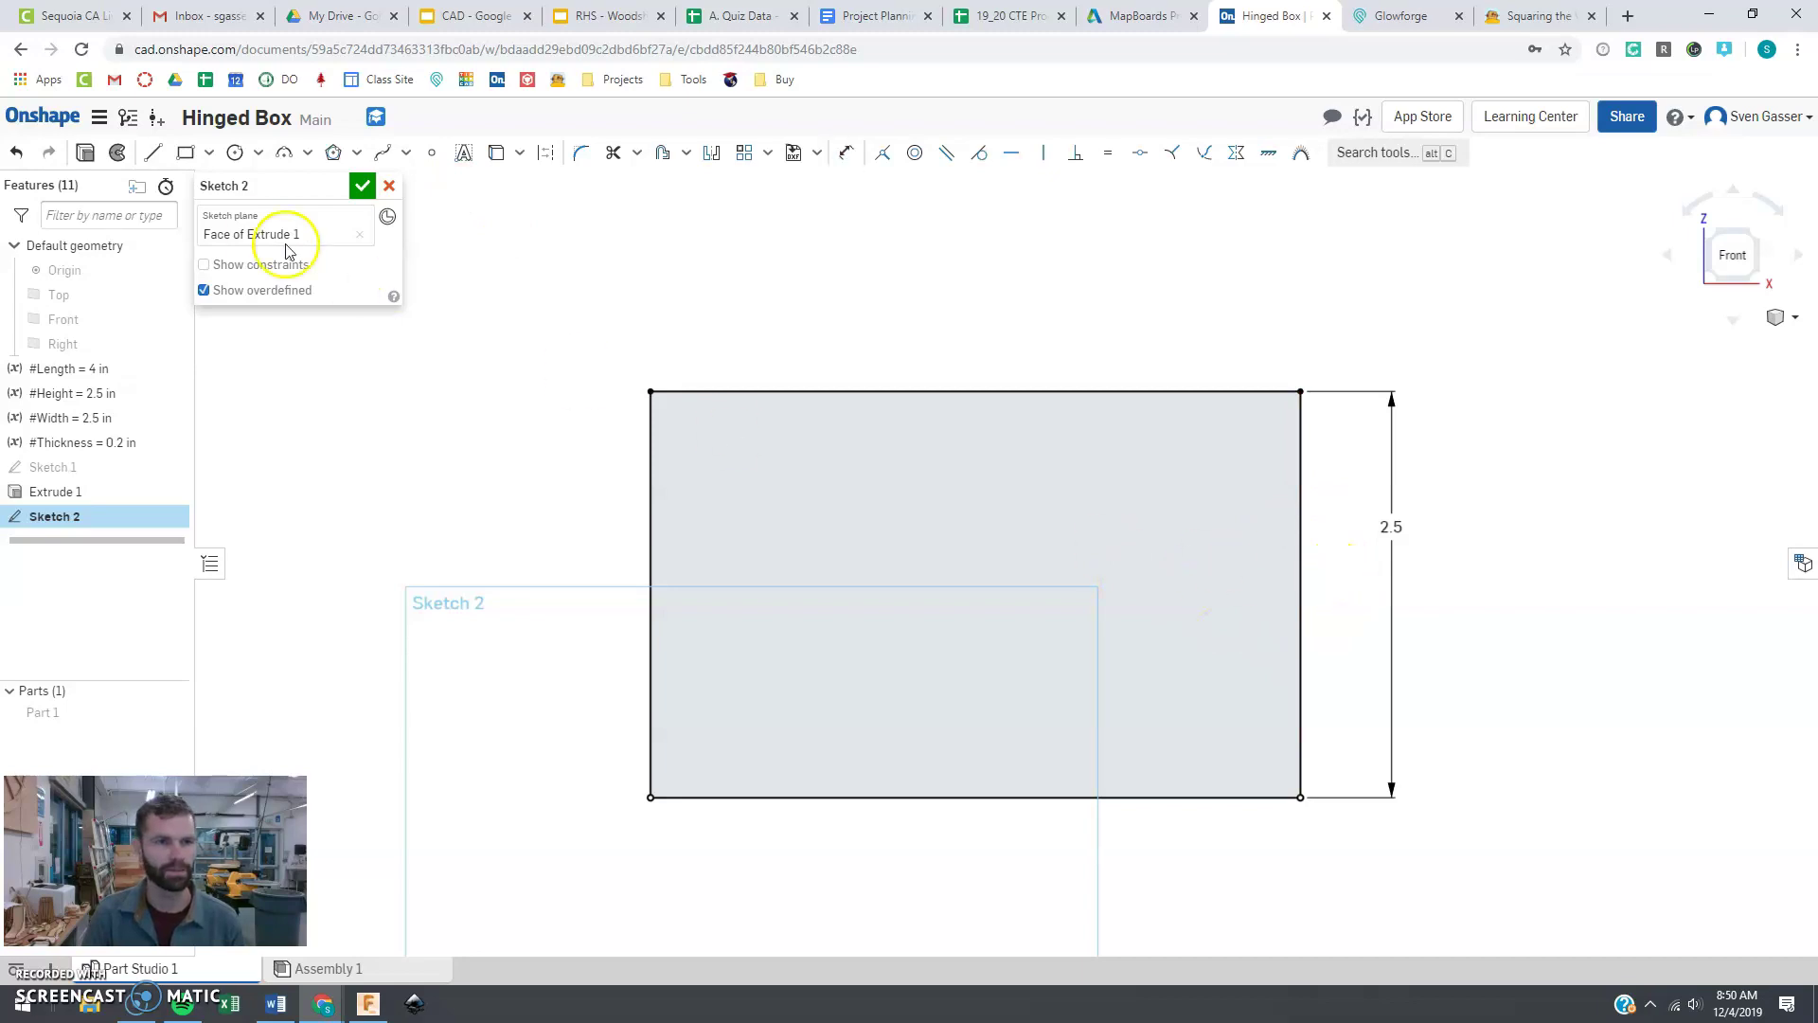
{"action": "left_click", "coordinate": [187, 156]}
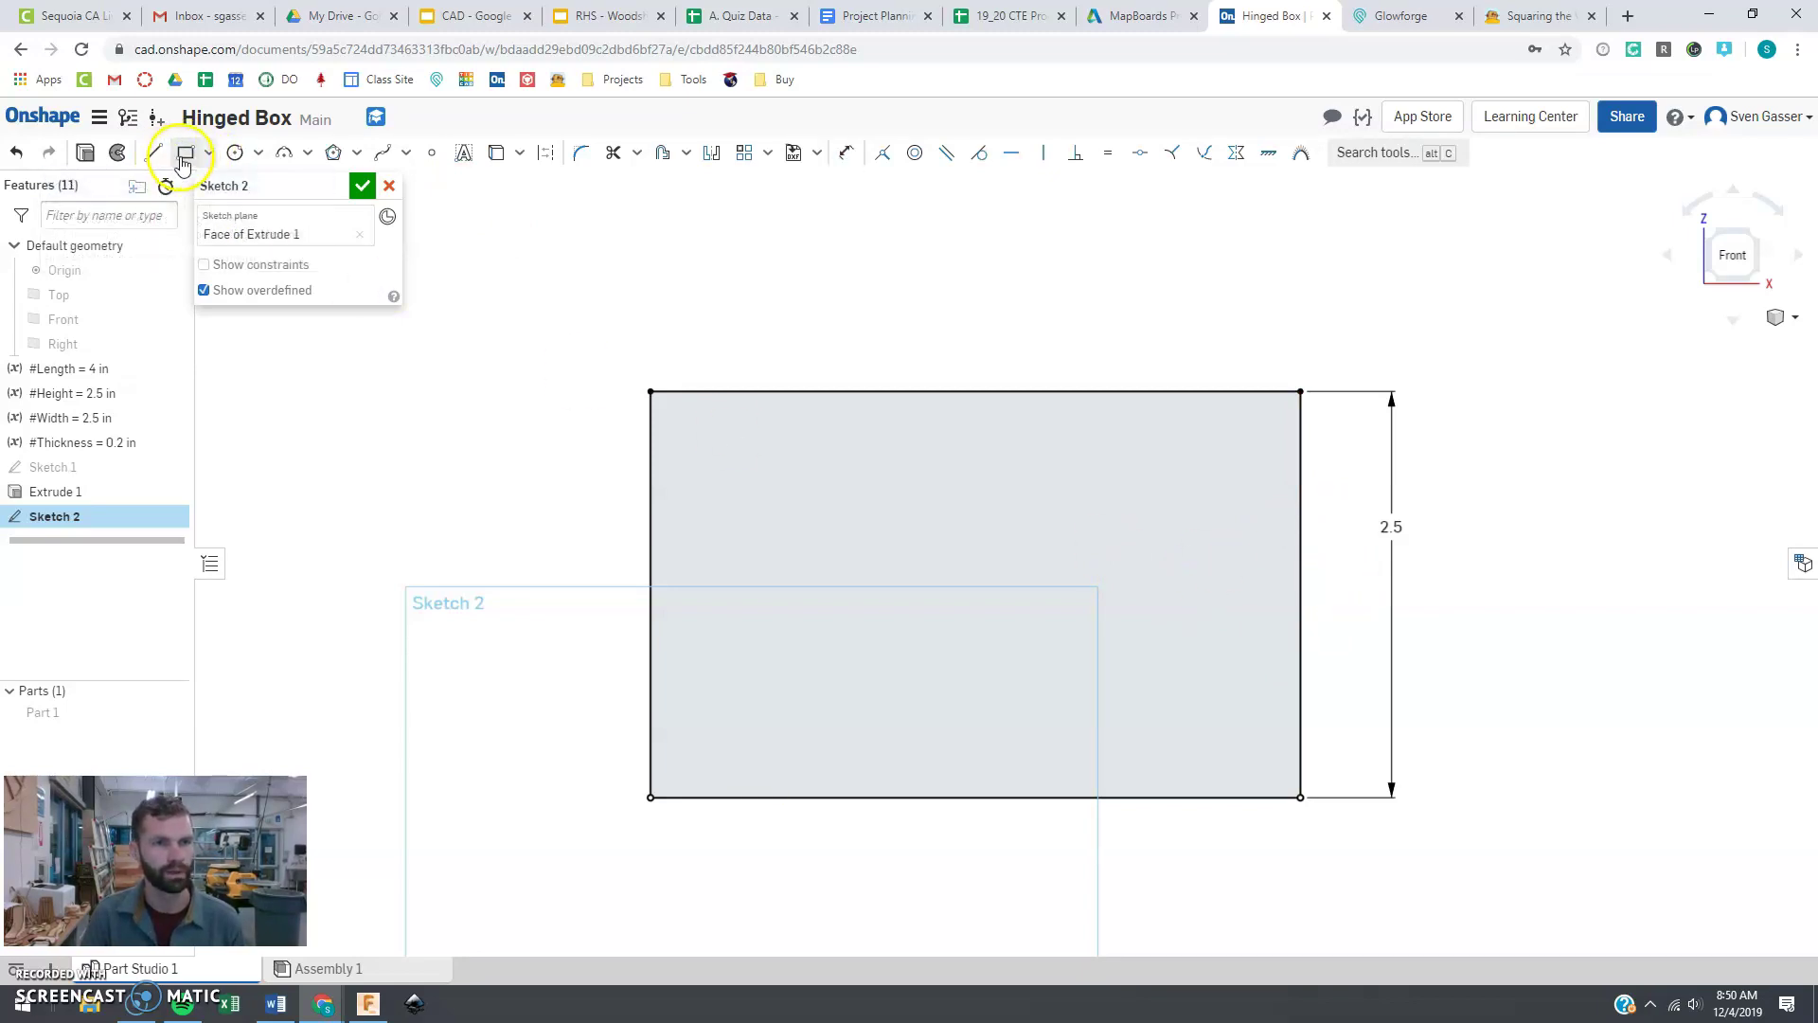
{"action": "key", "text": "l"}
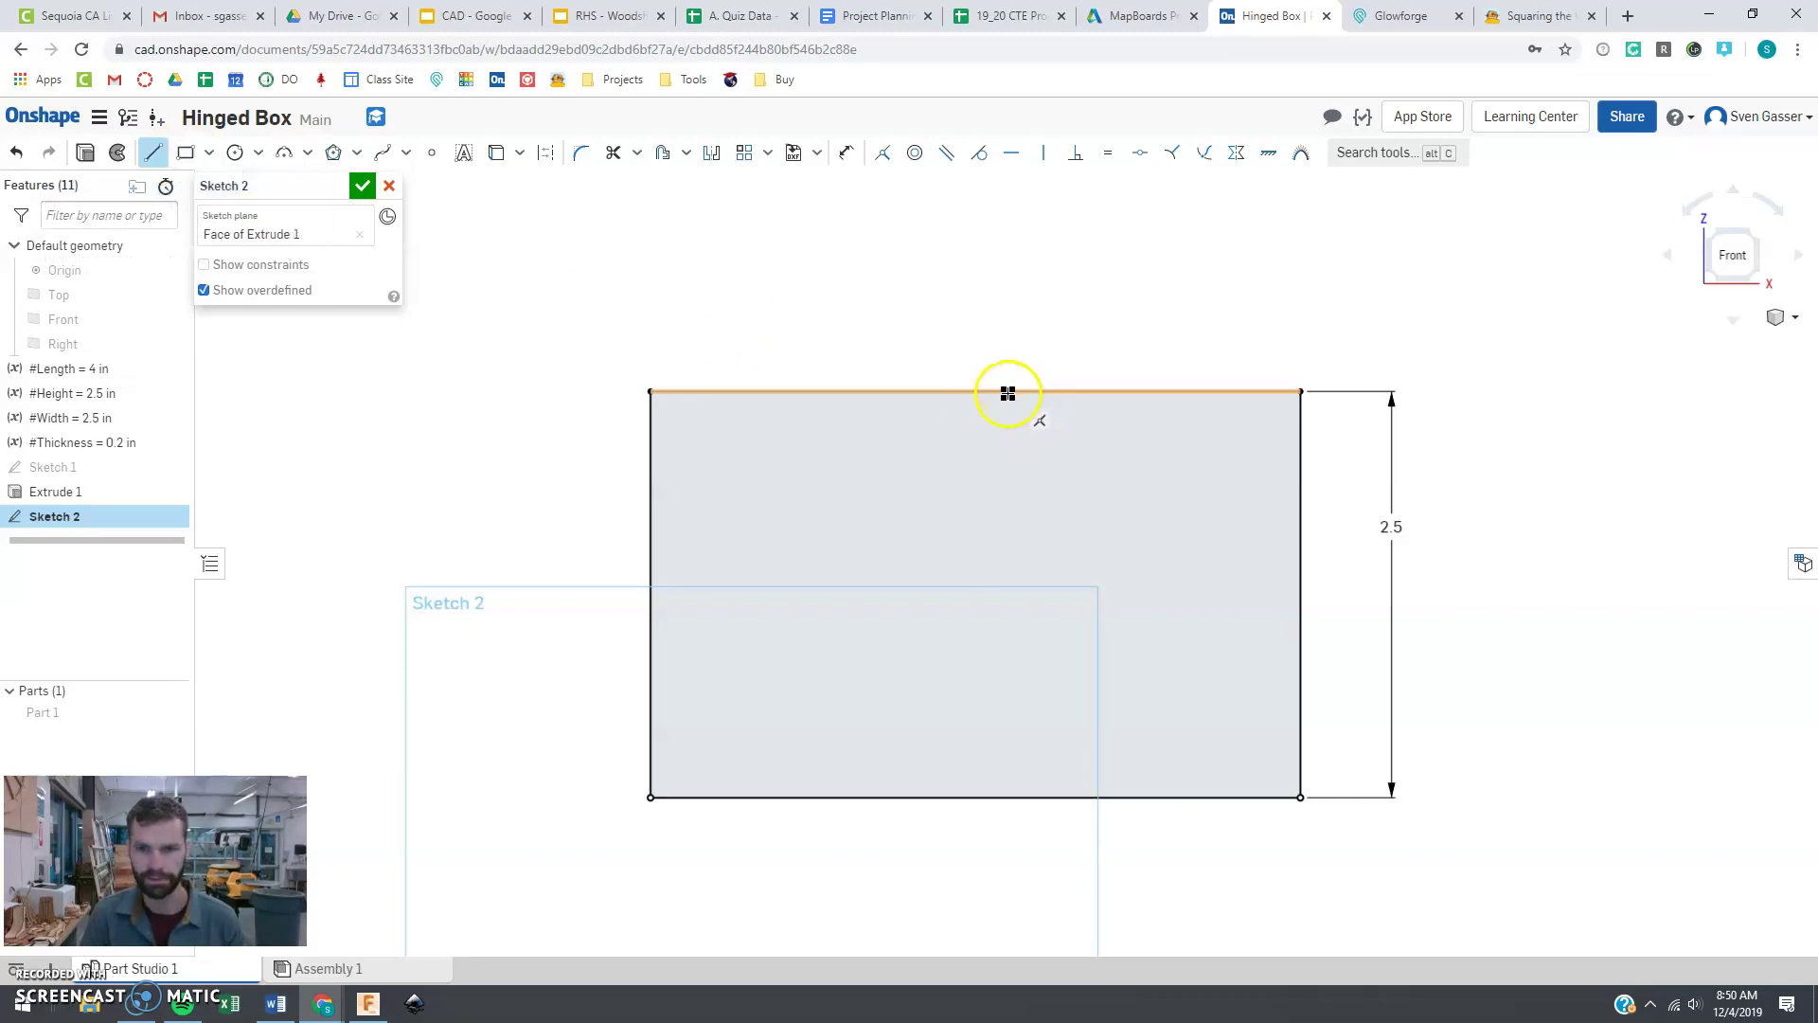
{"action": "left_click", "coordinate": [976, 797]}
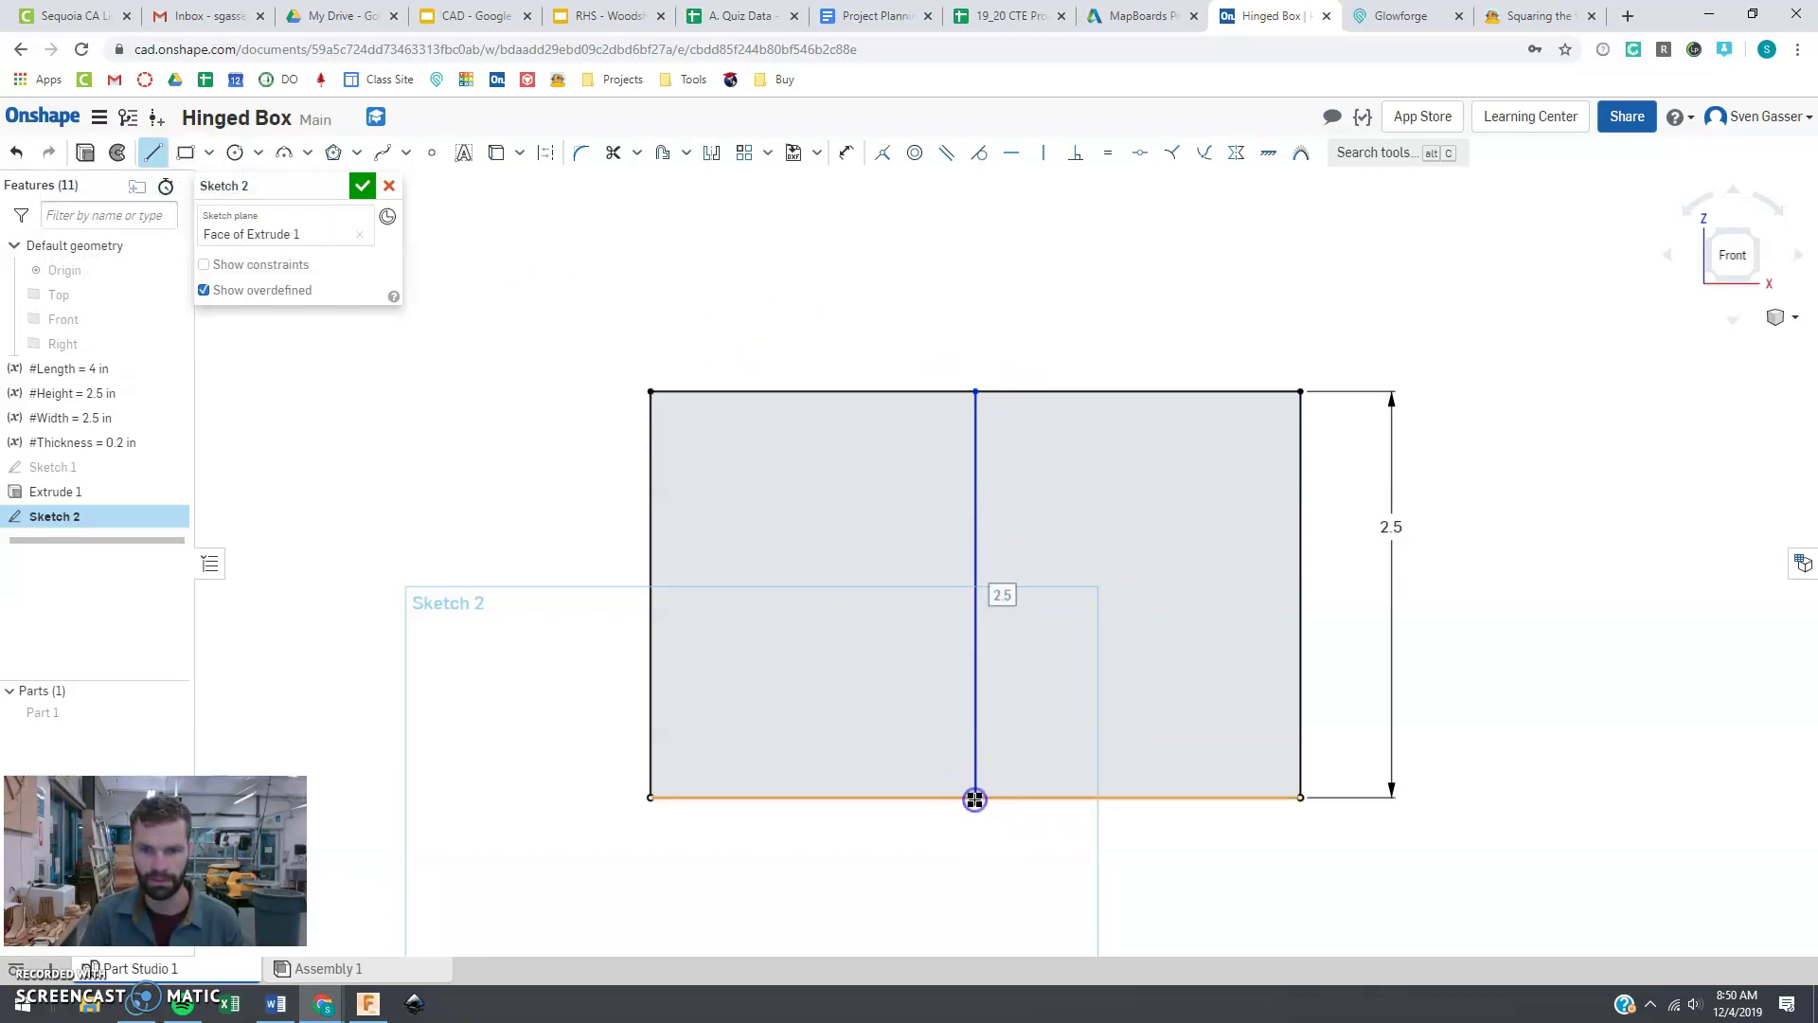
{"action": "left_click", "coordinate": [976, 739]}
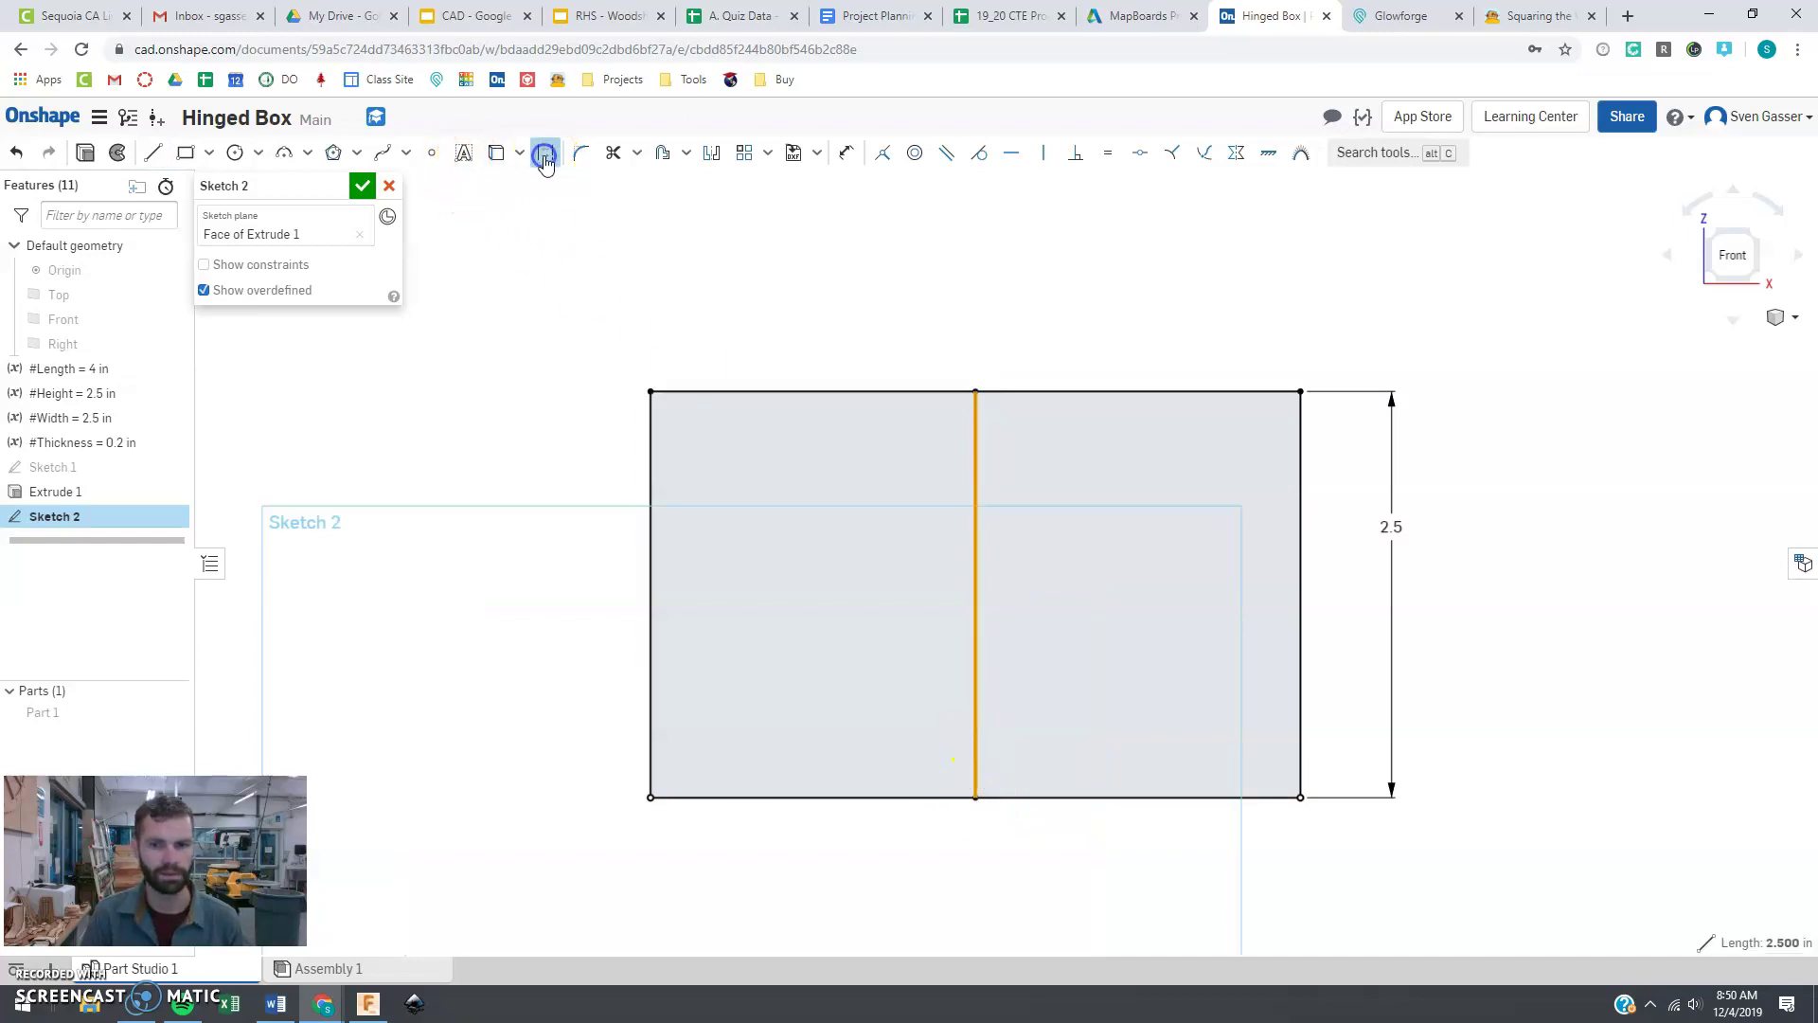
{"action": "left_click", "coordinate": [544, 155]}
Step: Draw three rectangular notches along the rectangle's left edge with the Line tool
{"action": "left_click", "coordinate": [150, 152]}
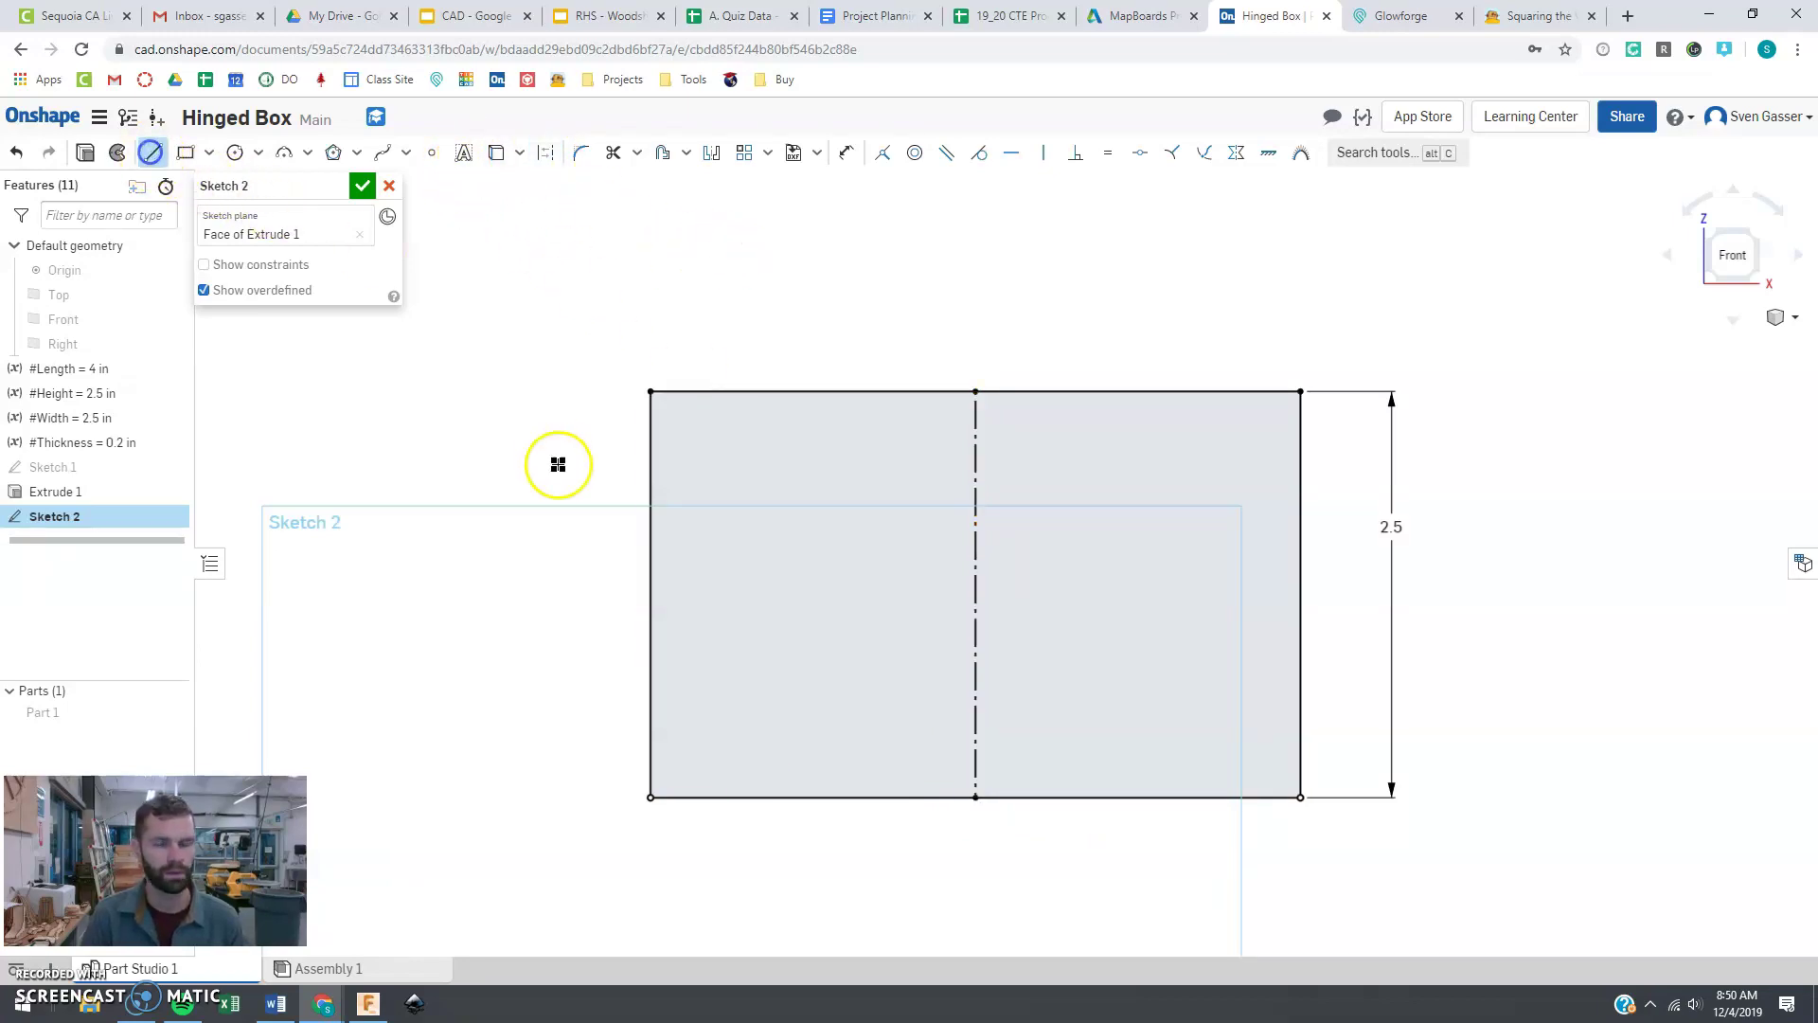
{"action": "left_click", "coordinate": [649, 438]}
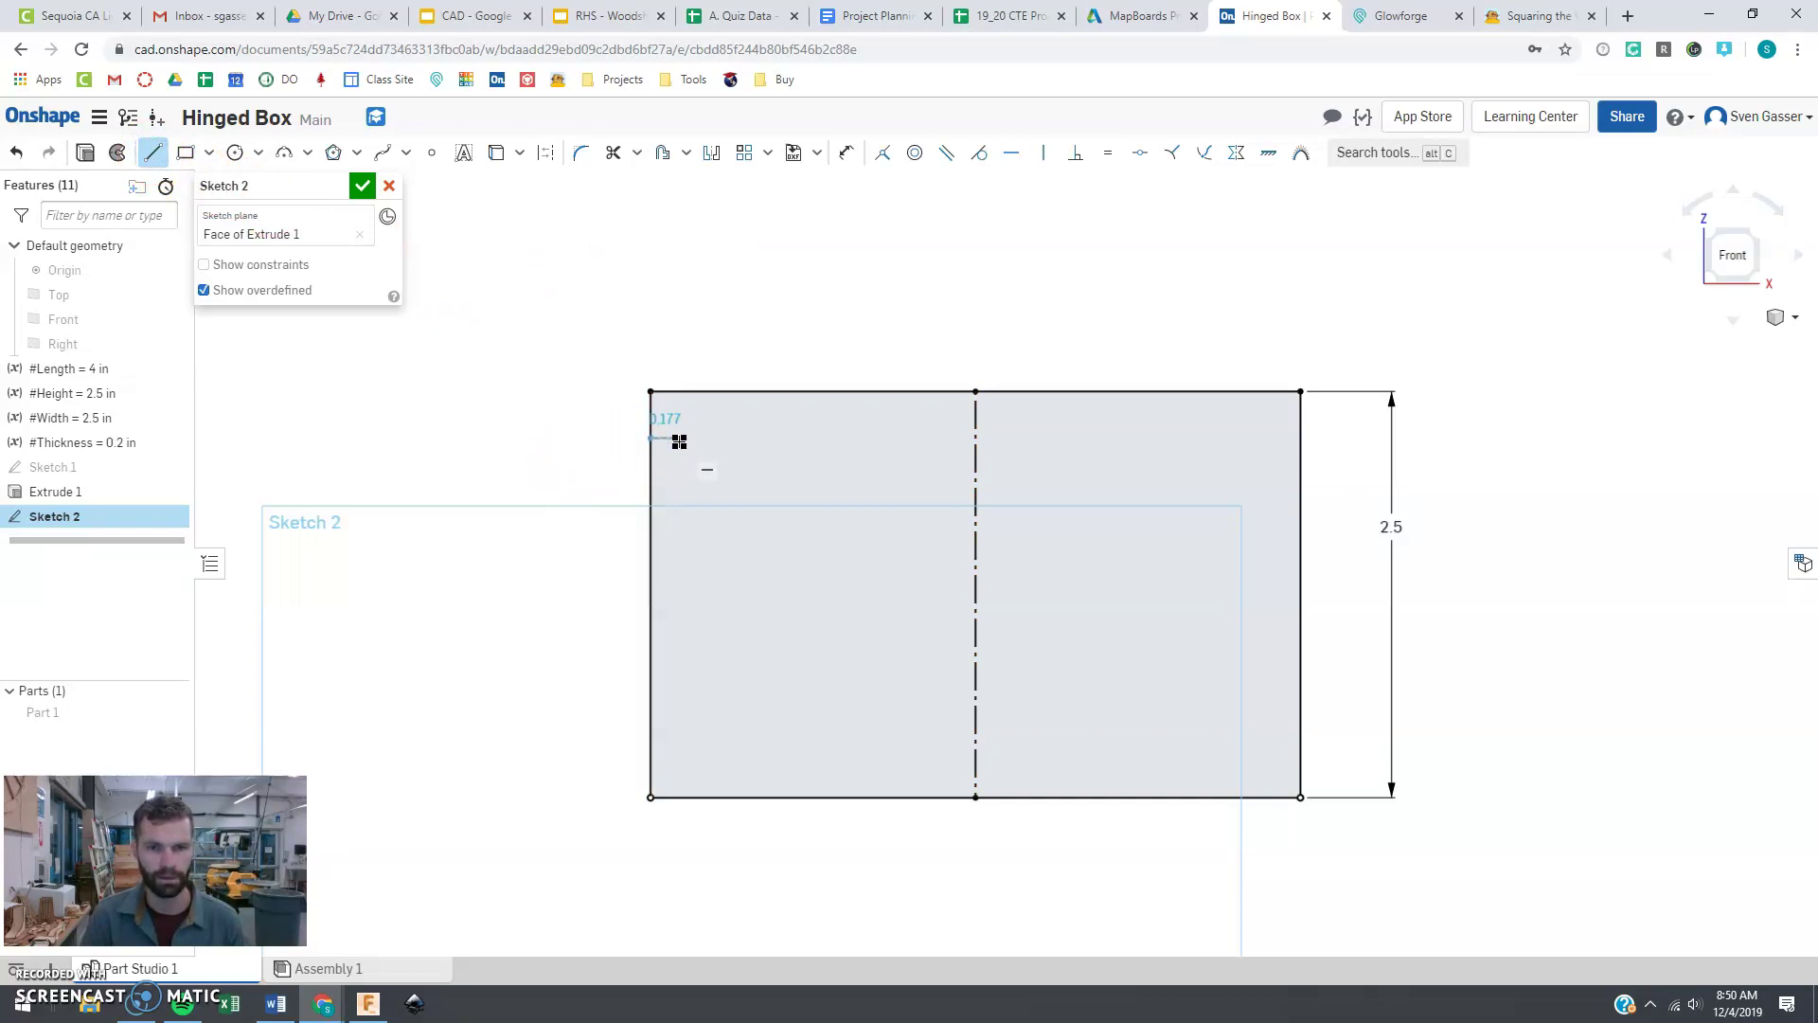
{"action": "left_click", "coordinate": [679, 441]}
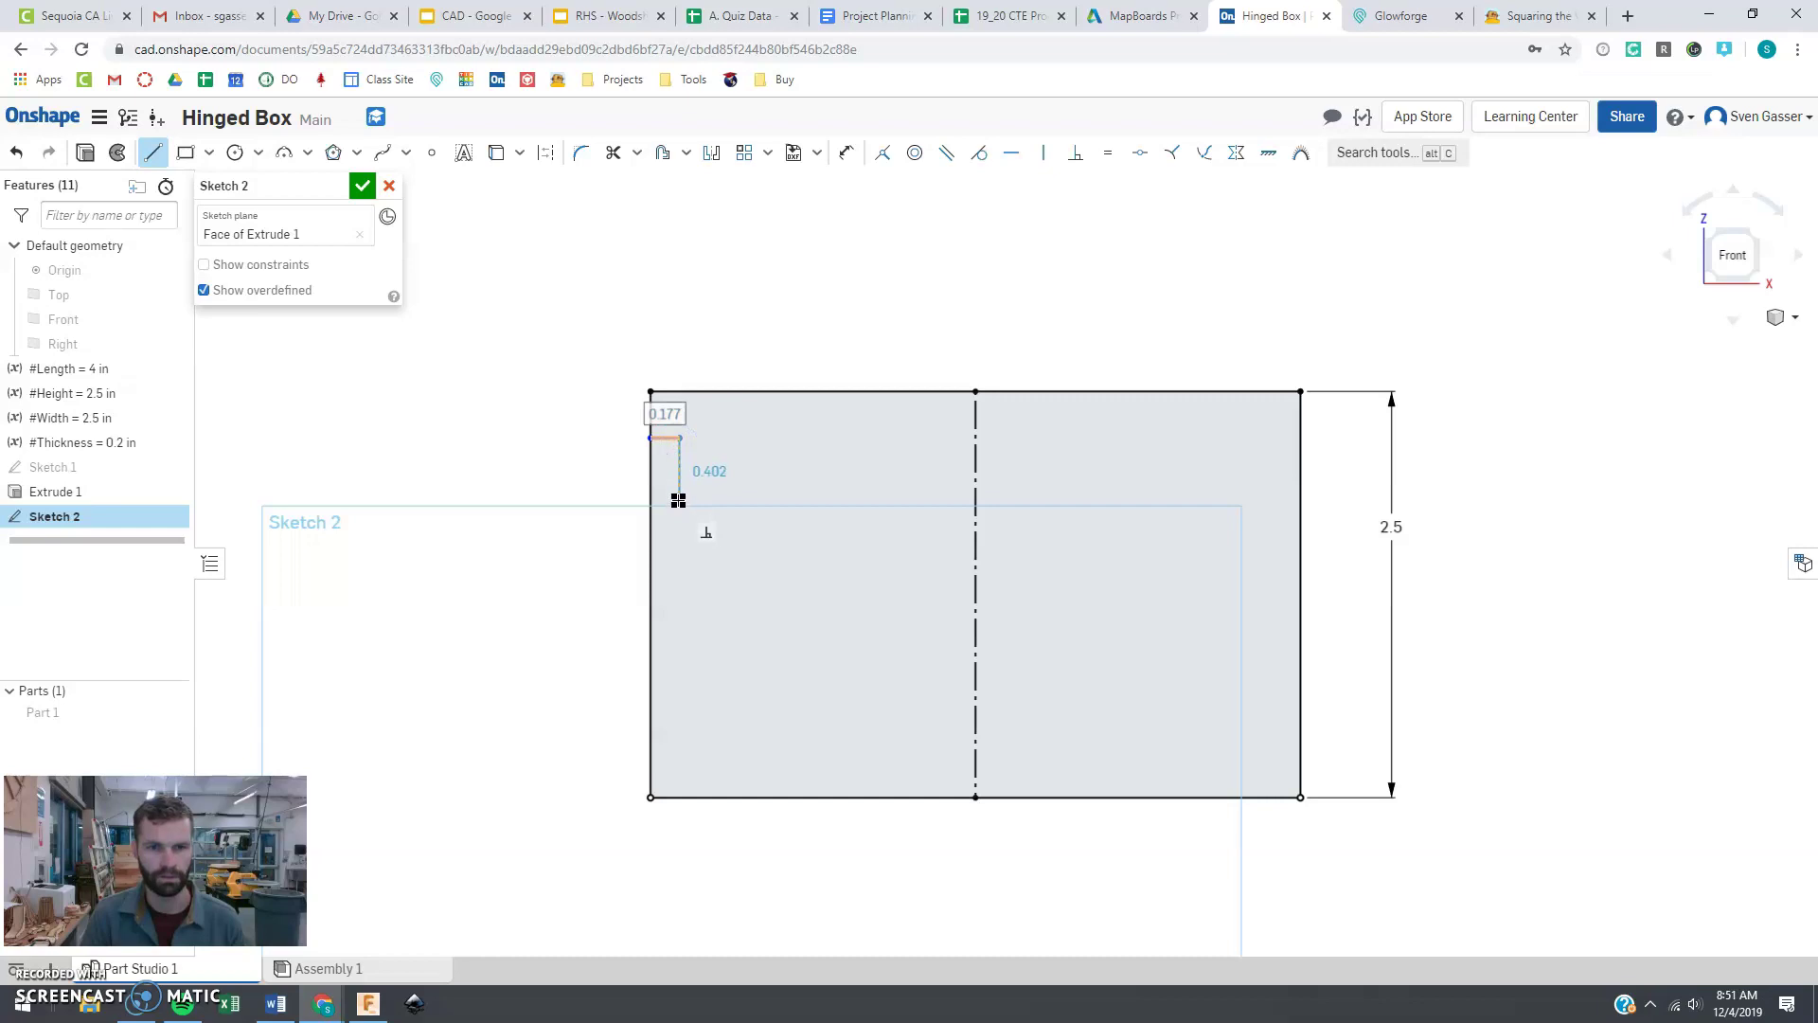
{"action": "left_click", "coordinate": [679, 493]}
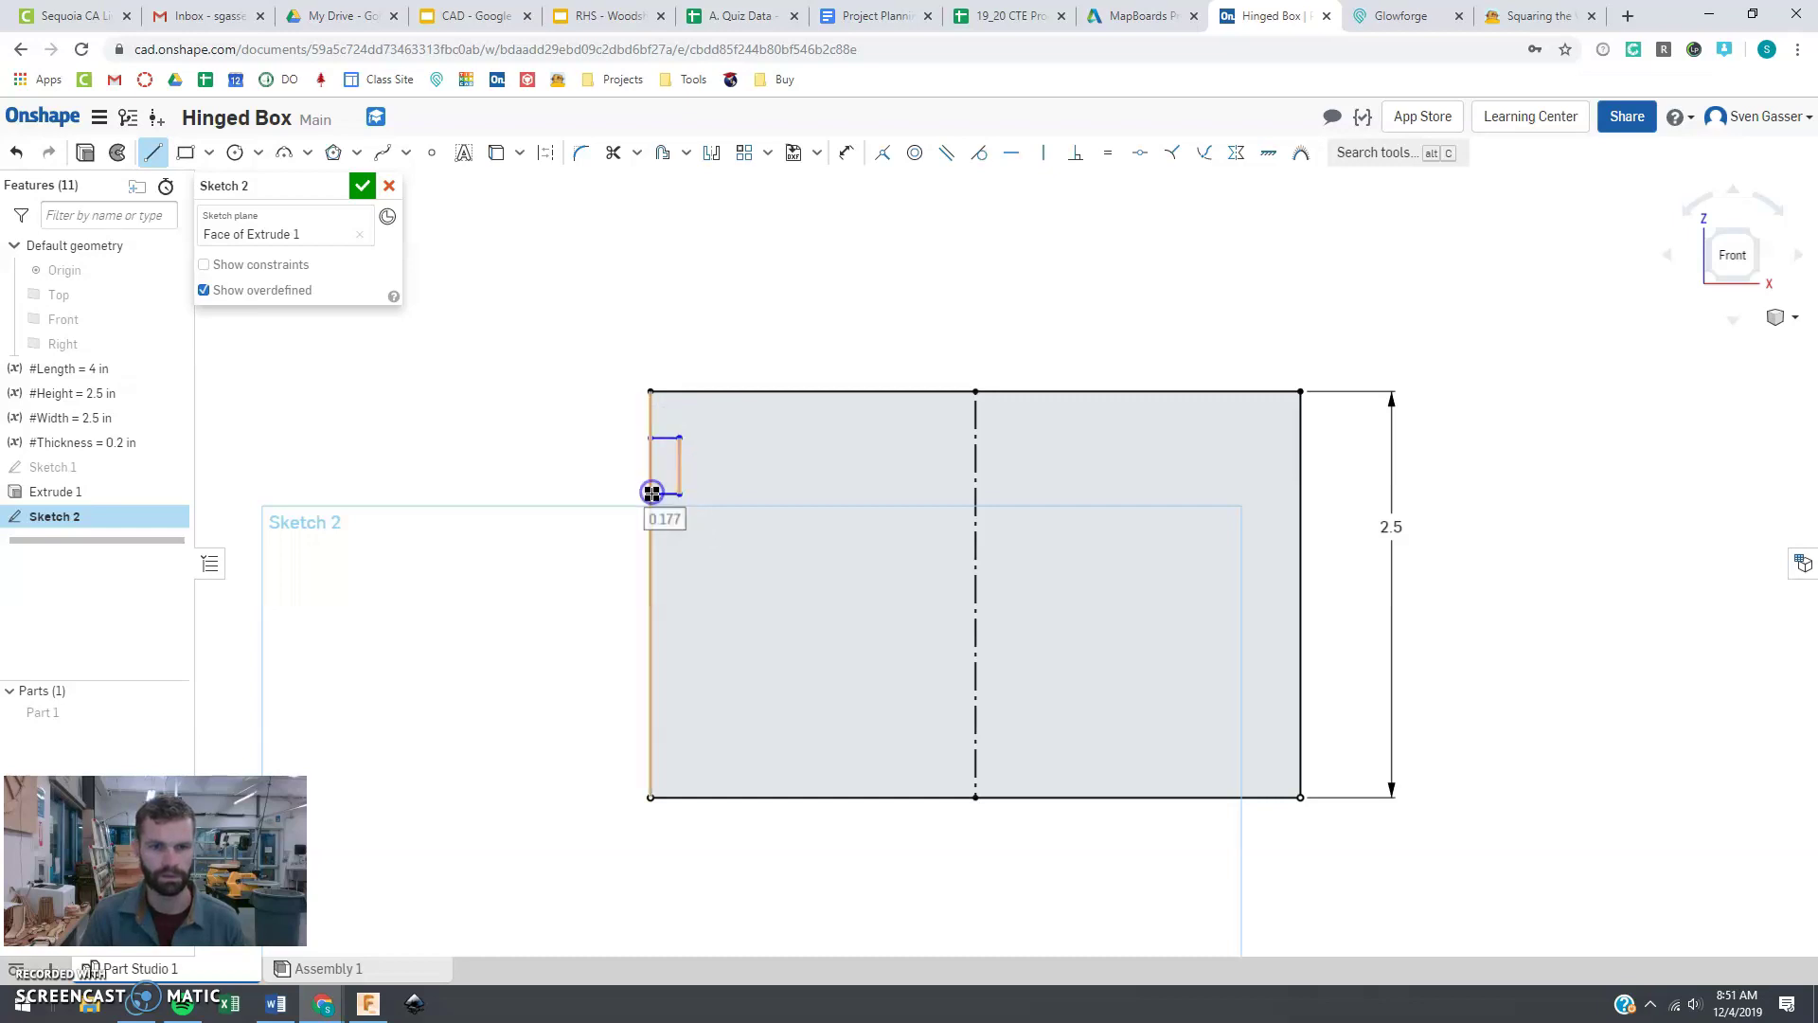
{"action": "left_click", "coordinate": [650, 494]}
{"action": "key", "text": "Escape"}
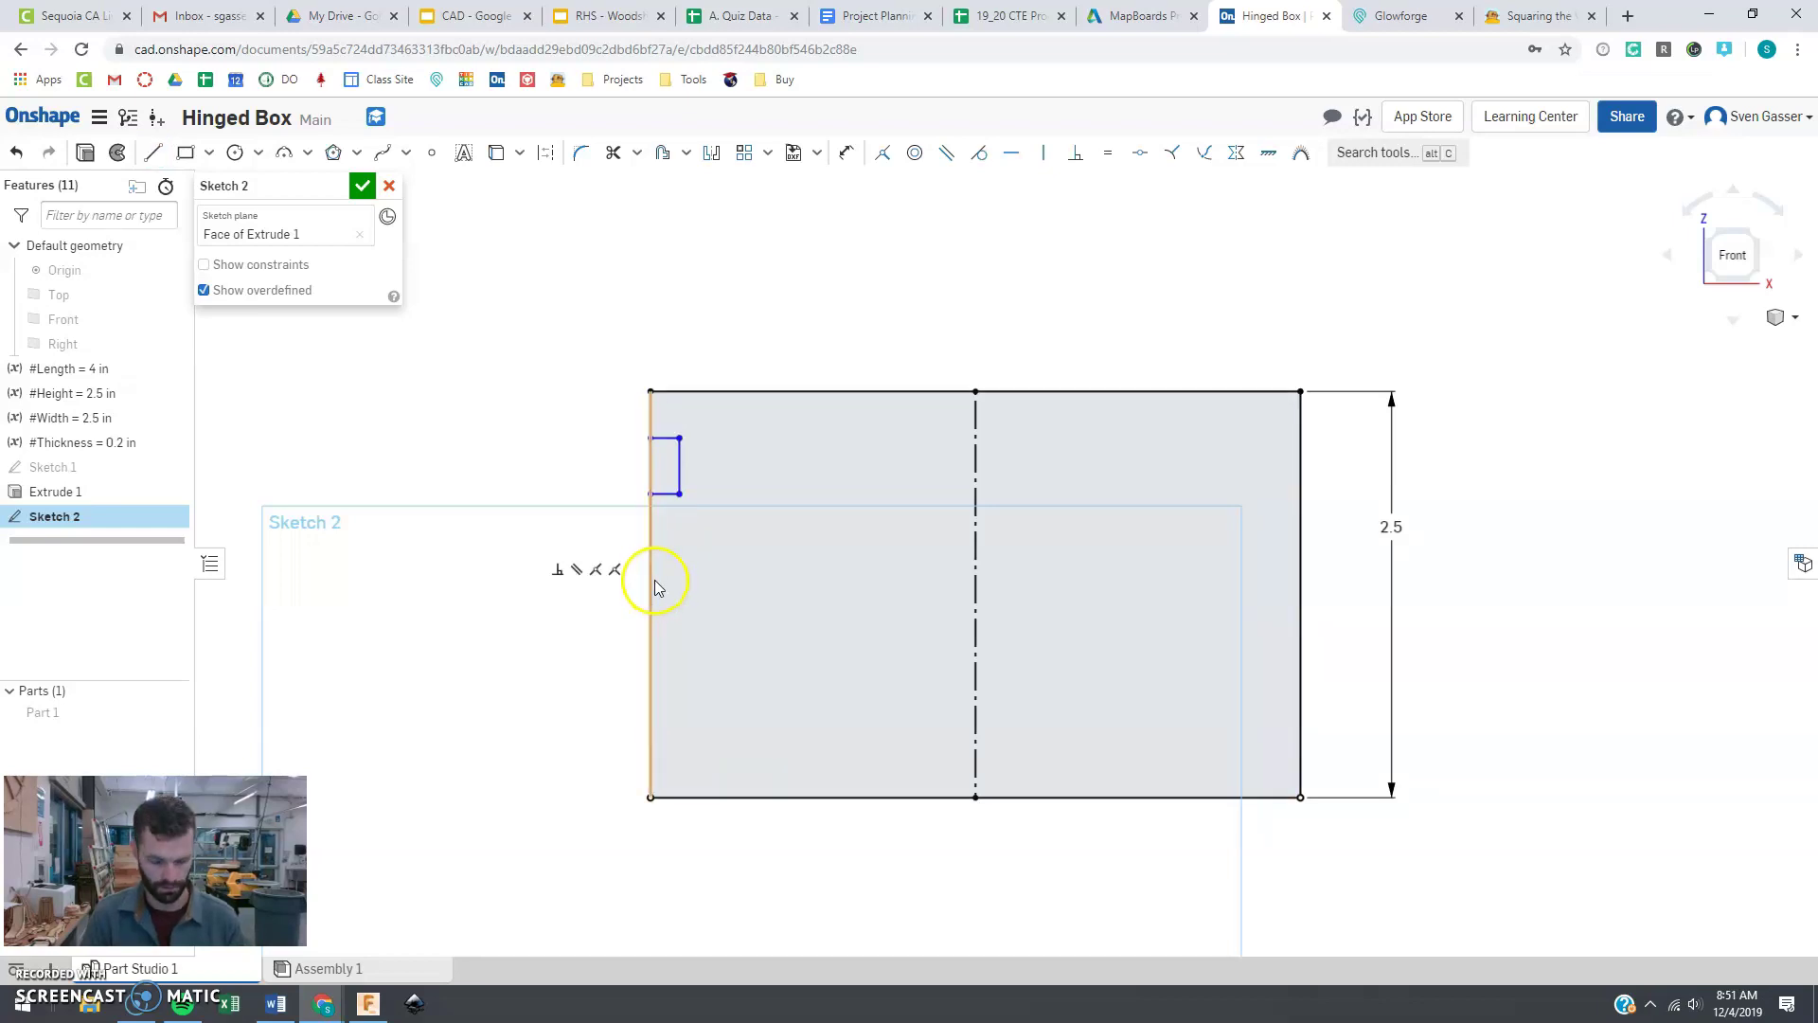
{"action": "left_click", "coordinate": [650, 564]}
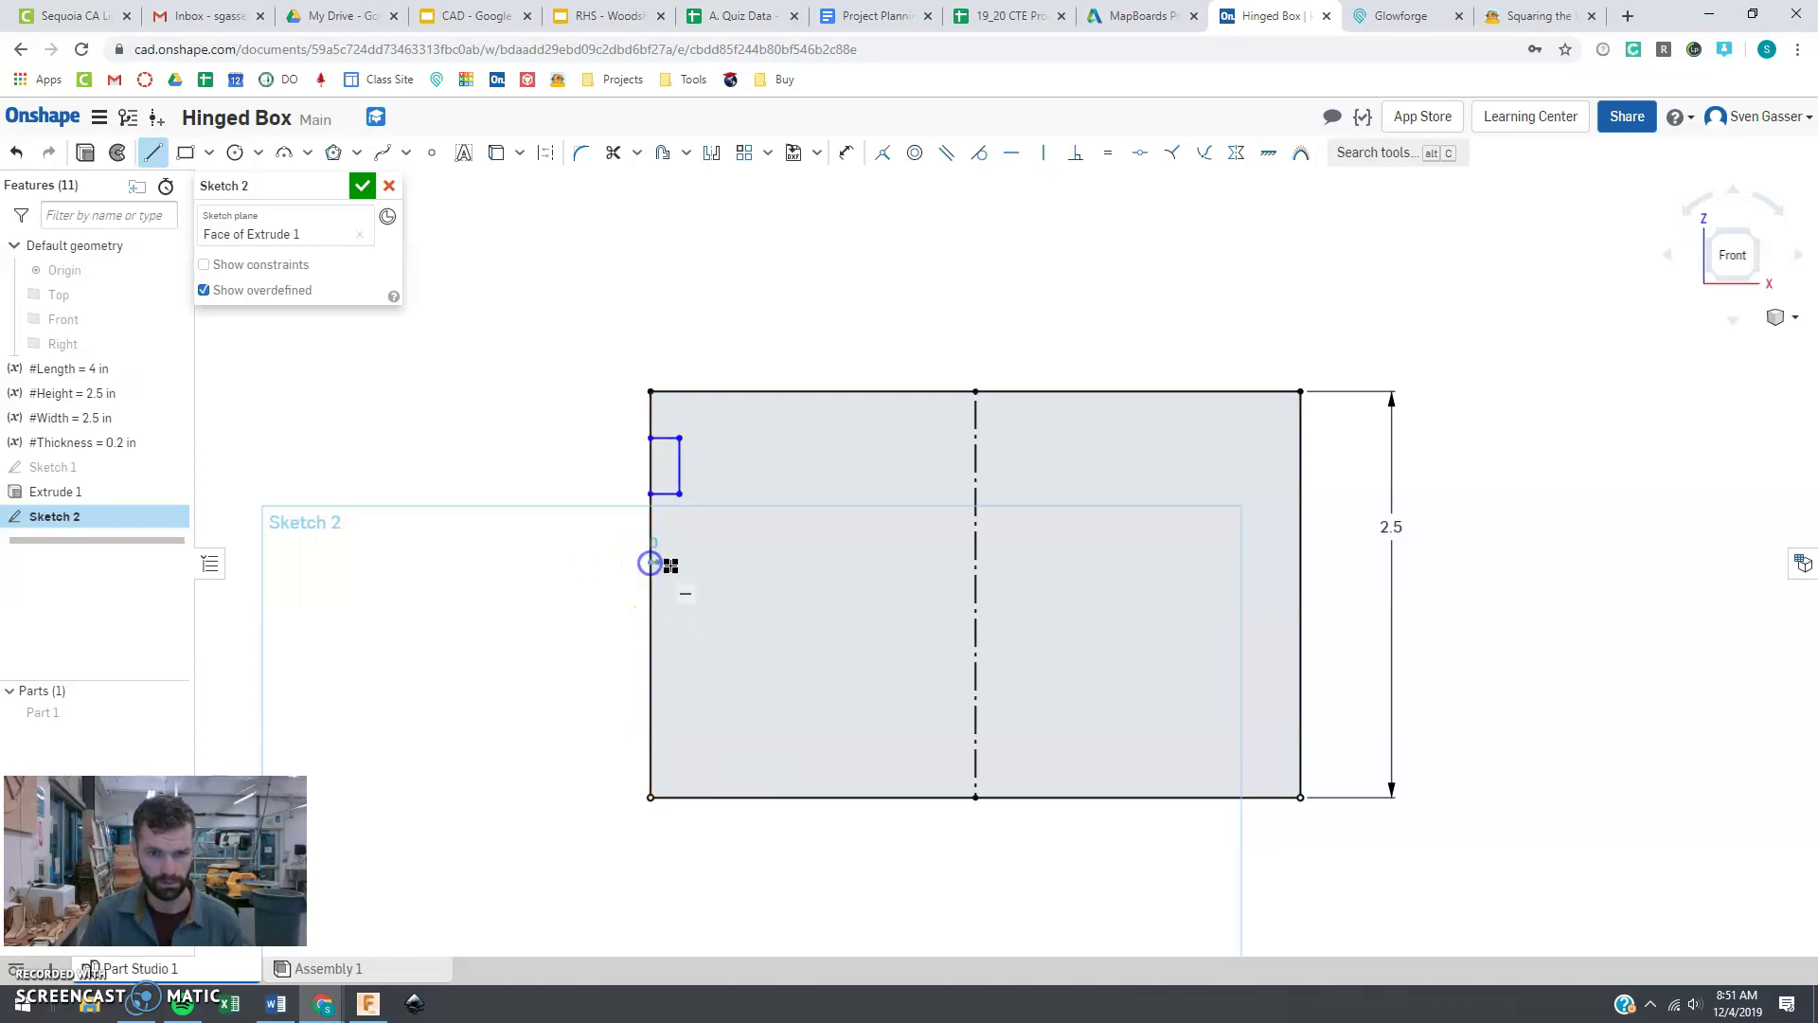
{"action": "left_click", "coordinate": [679, 634]}
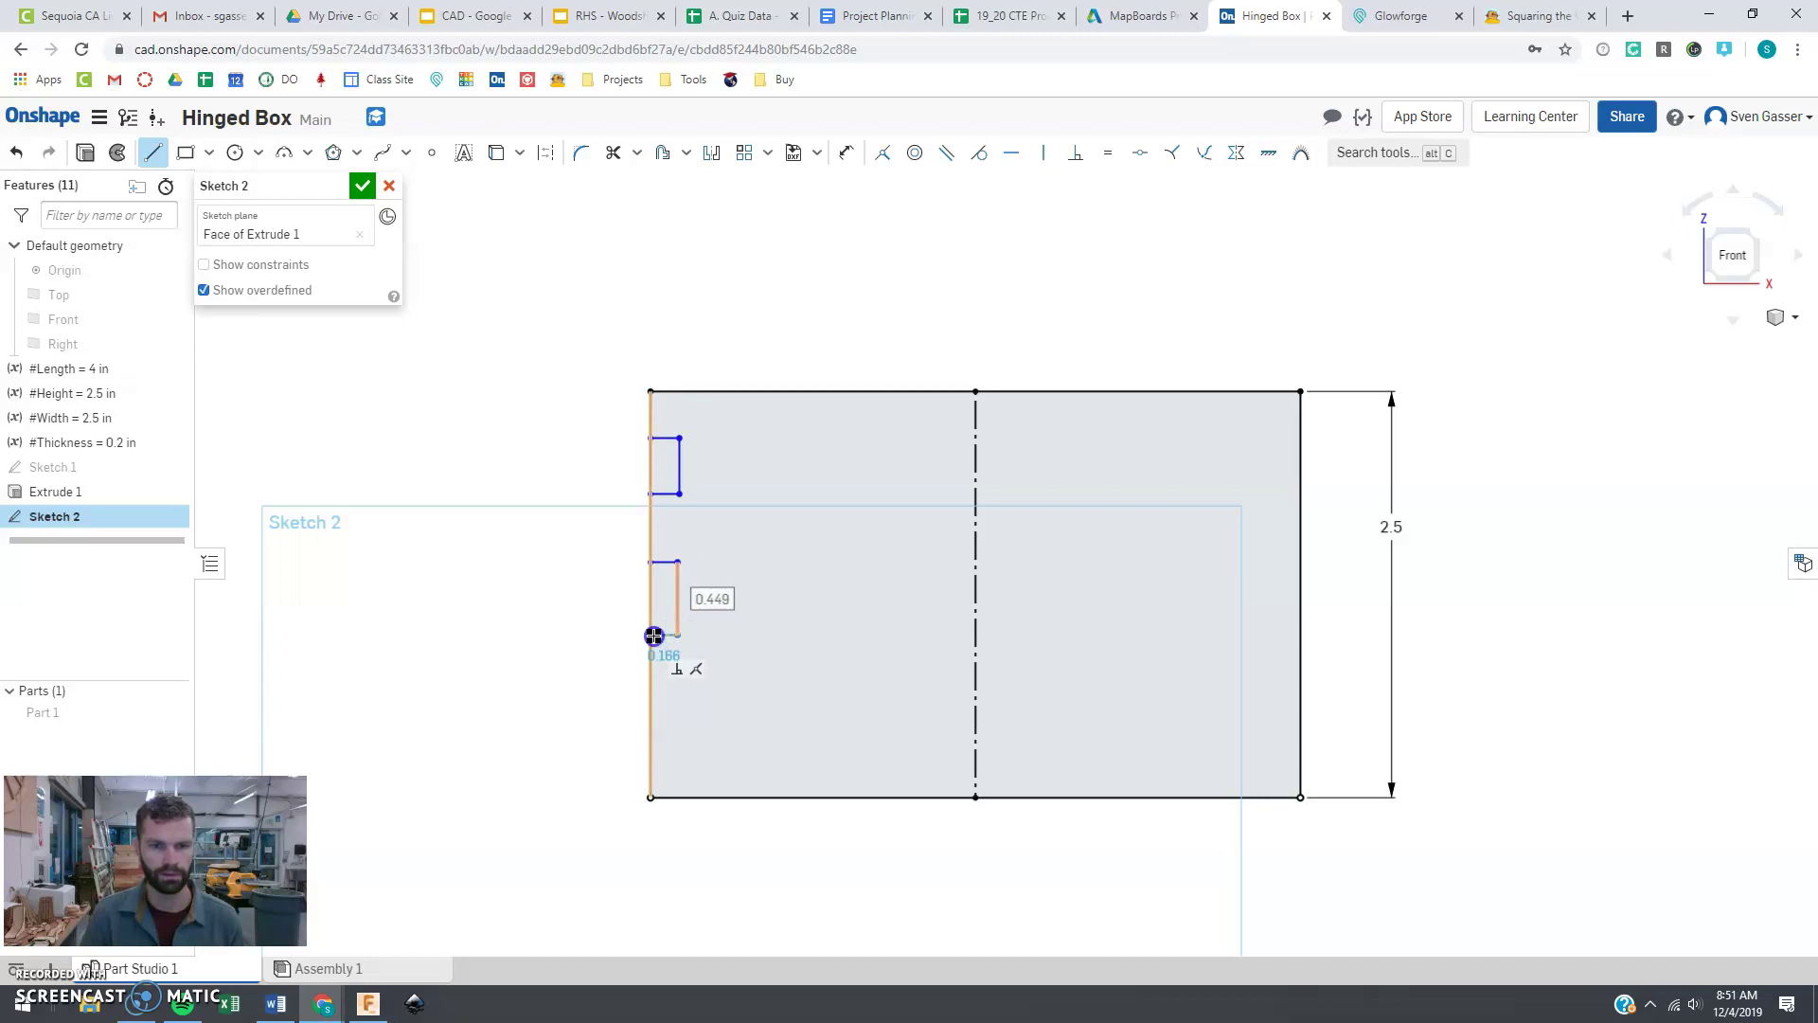
{"action": "left_click", "coordinate": [652, 635]}
{"action": "key", "text": "Escape"}
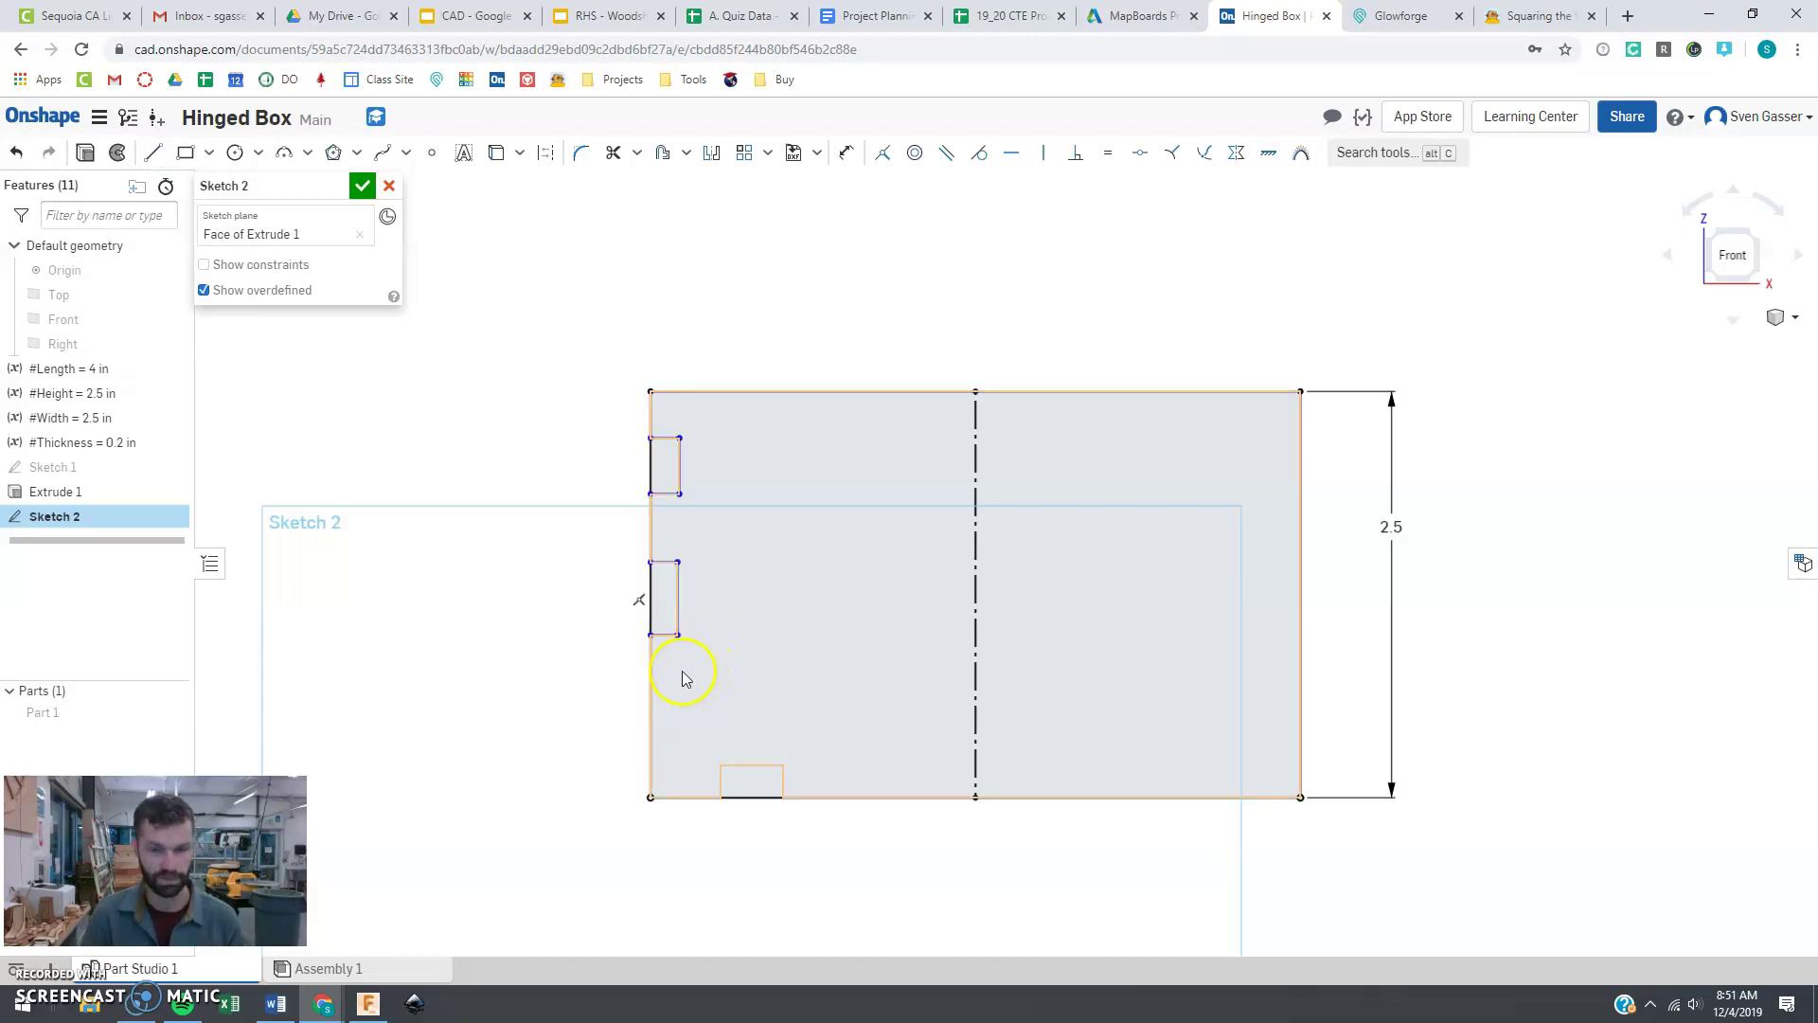
{"action": "key", "text": "l"}
{"action": "left_click", "coordinate": [650, 684]}
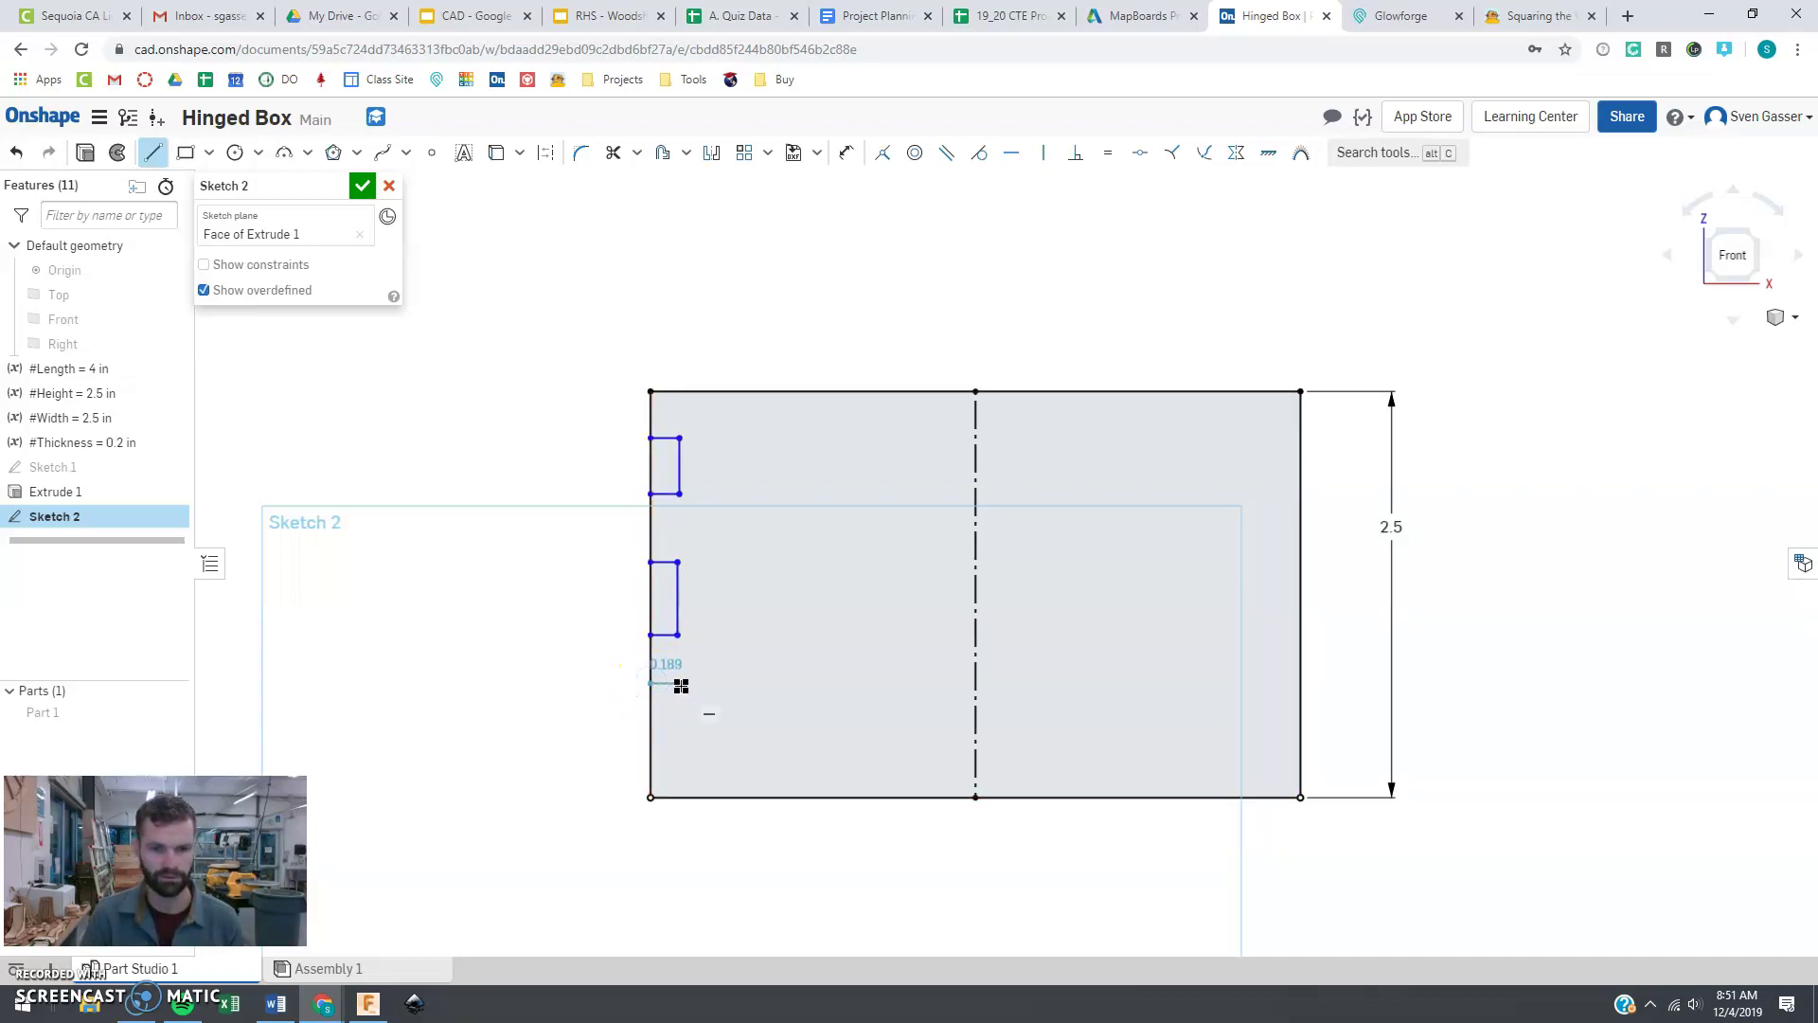
{"action": "left_click", "coordinate": [678, 736]}
{"action": "left_click", "coordinate": [651, 736]}
{"action": "key", "text": "Escape"}
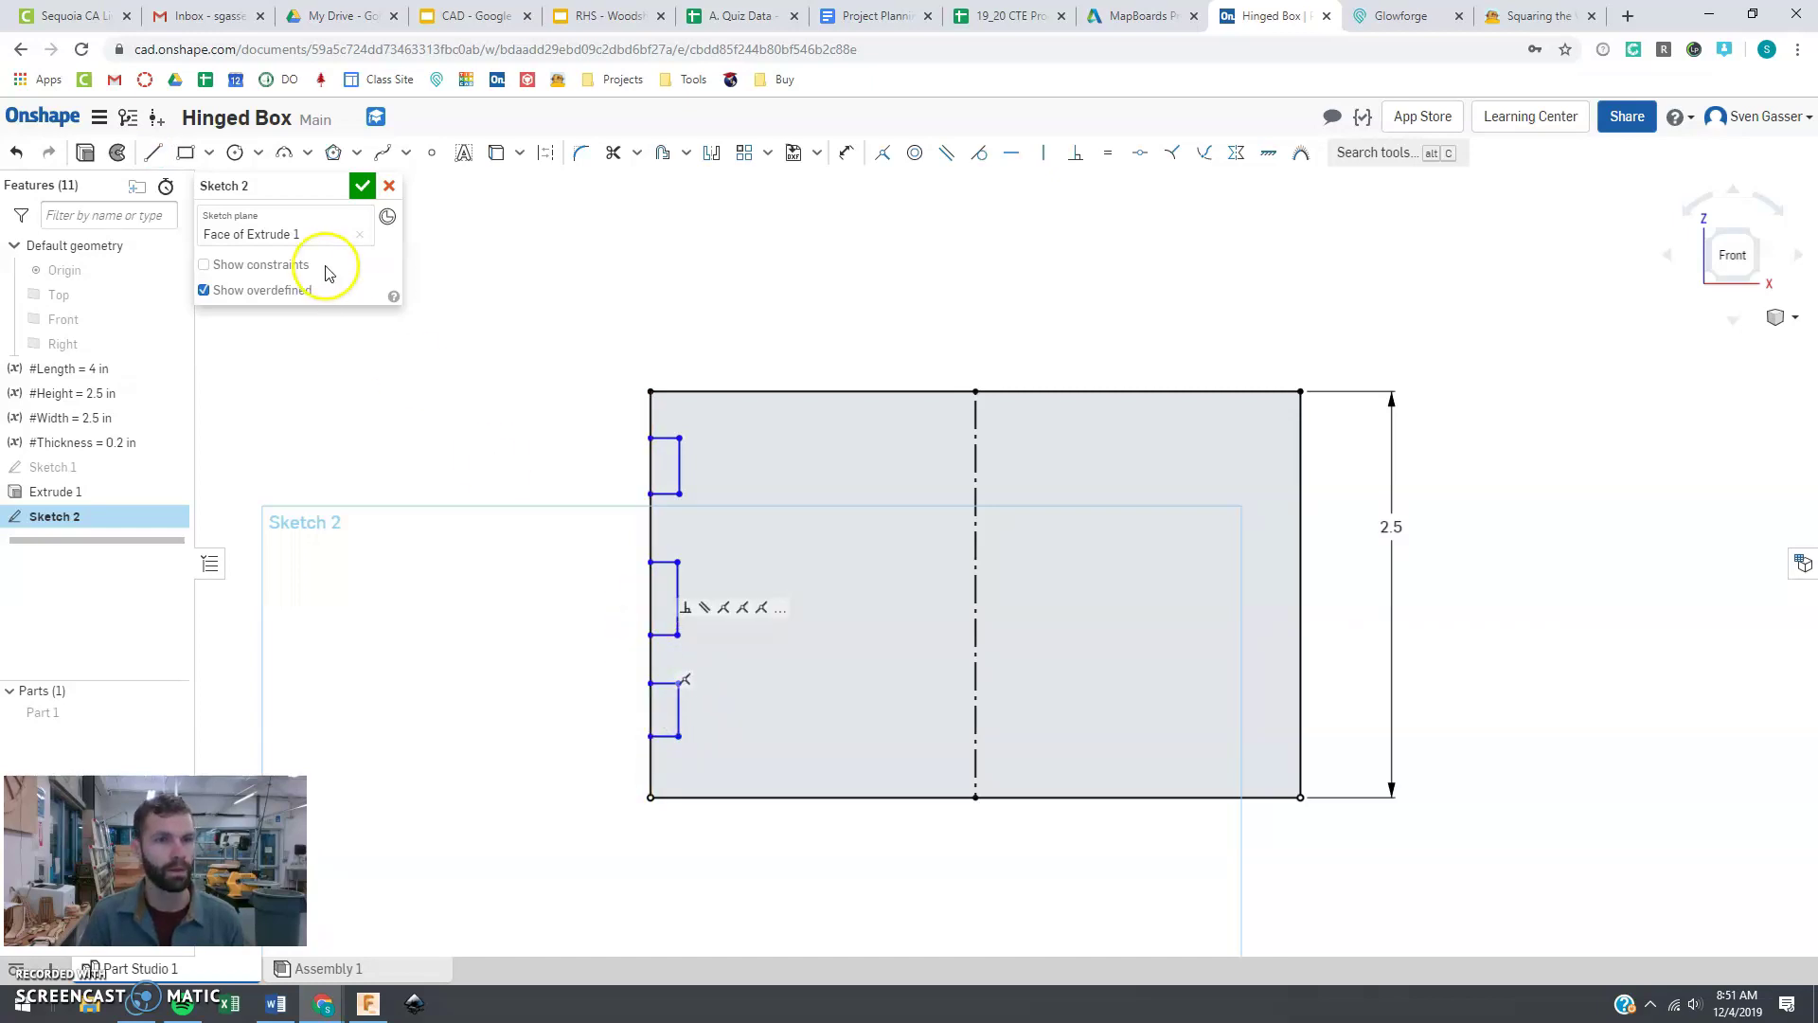
Step: Dimension the top notch's depth as #Thickness (0.2)
{"action": "left_click", "coordinate": [1108, 152]}
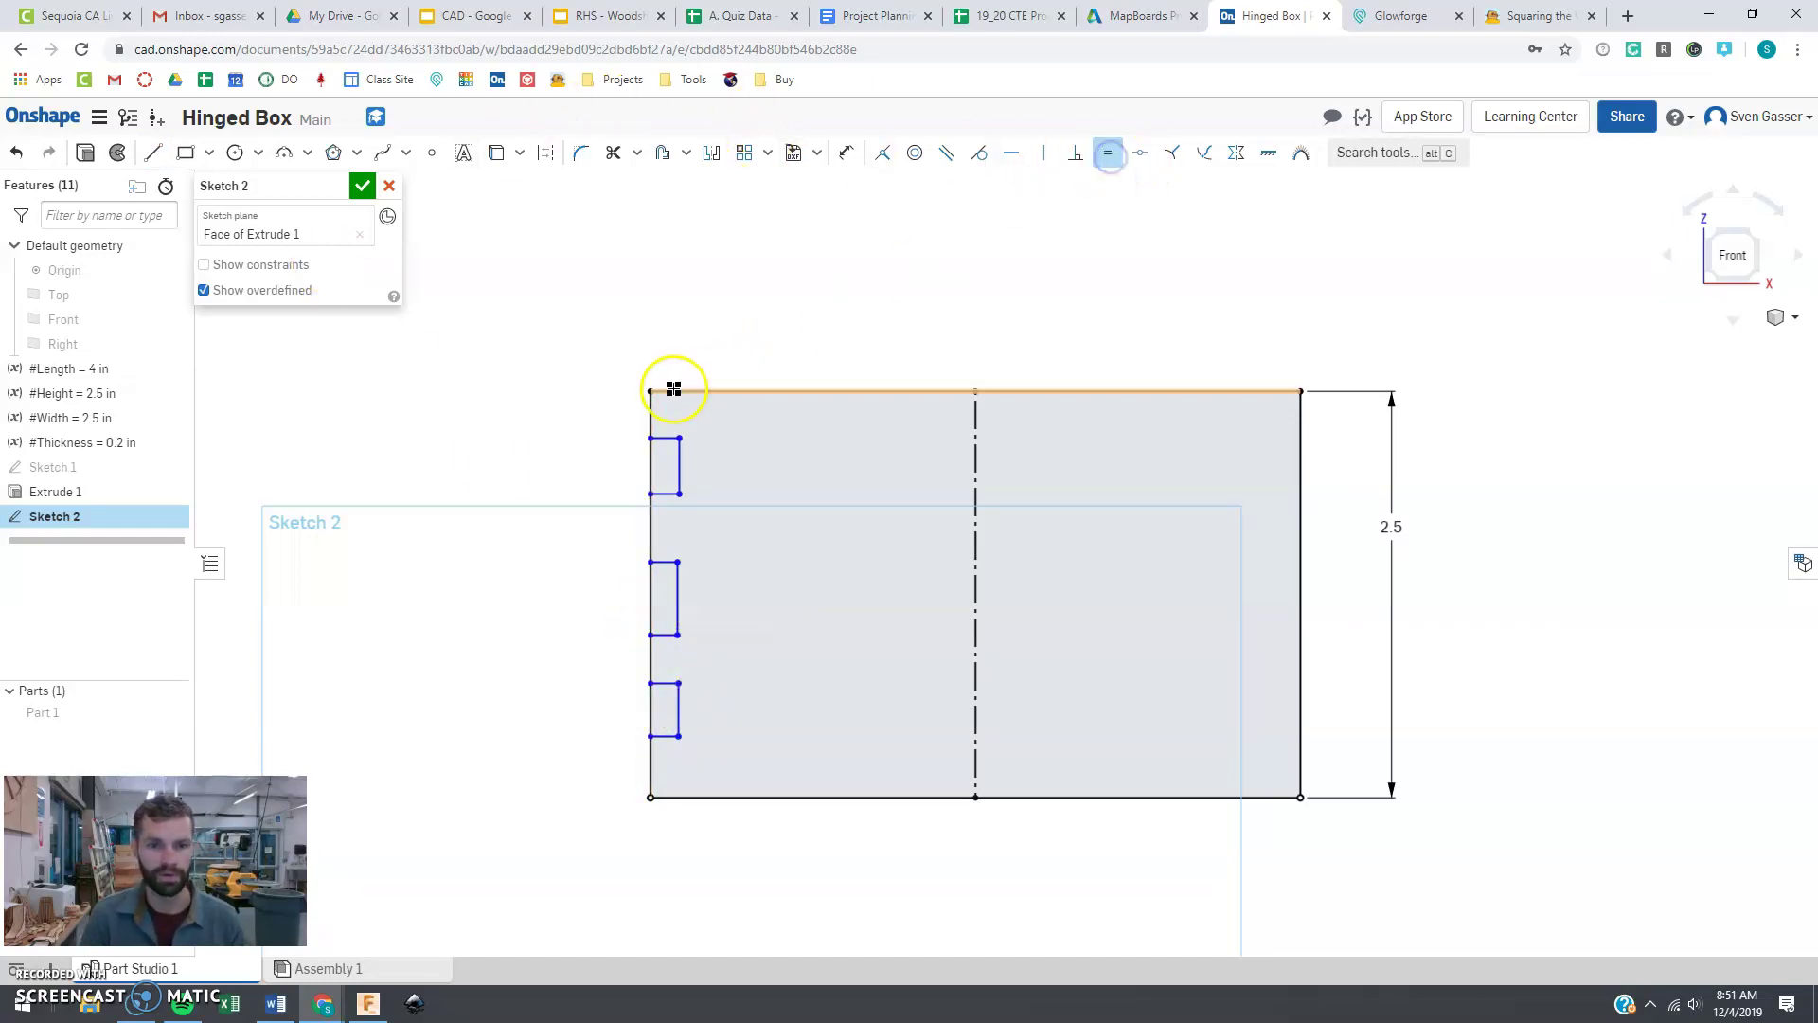
{"action": "key", "text": "Escape"}
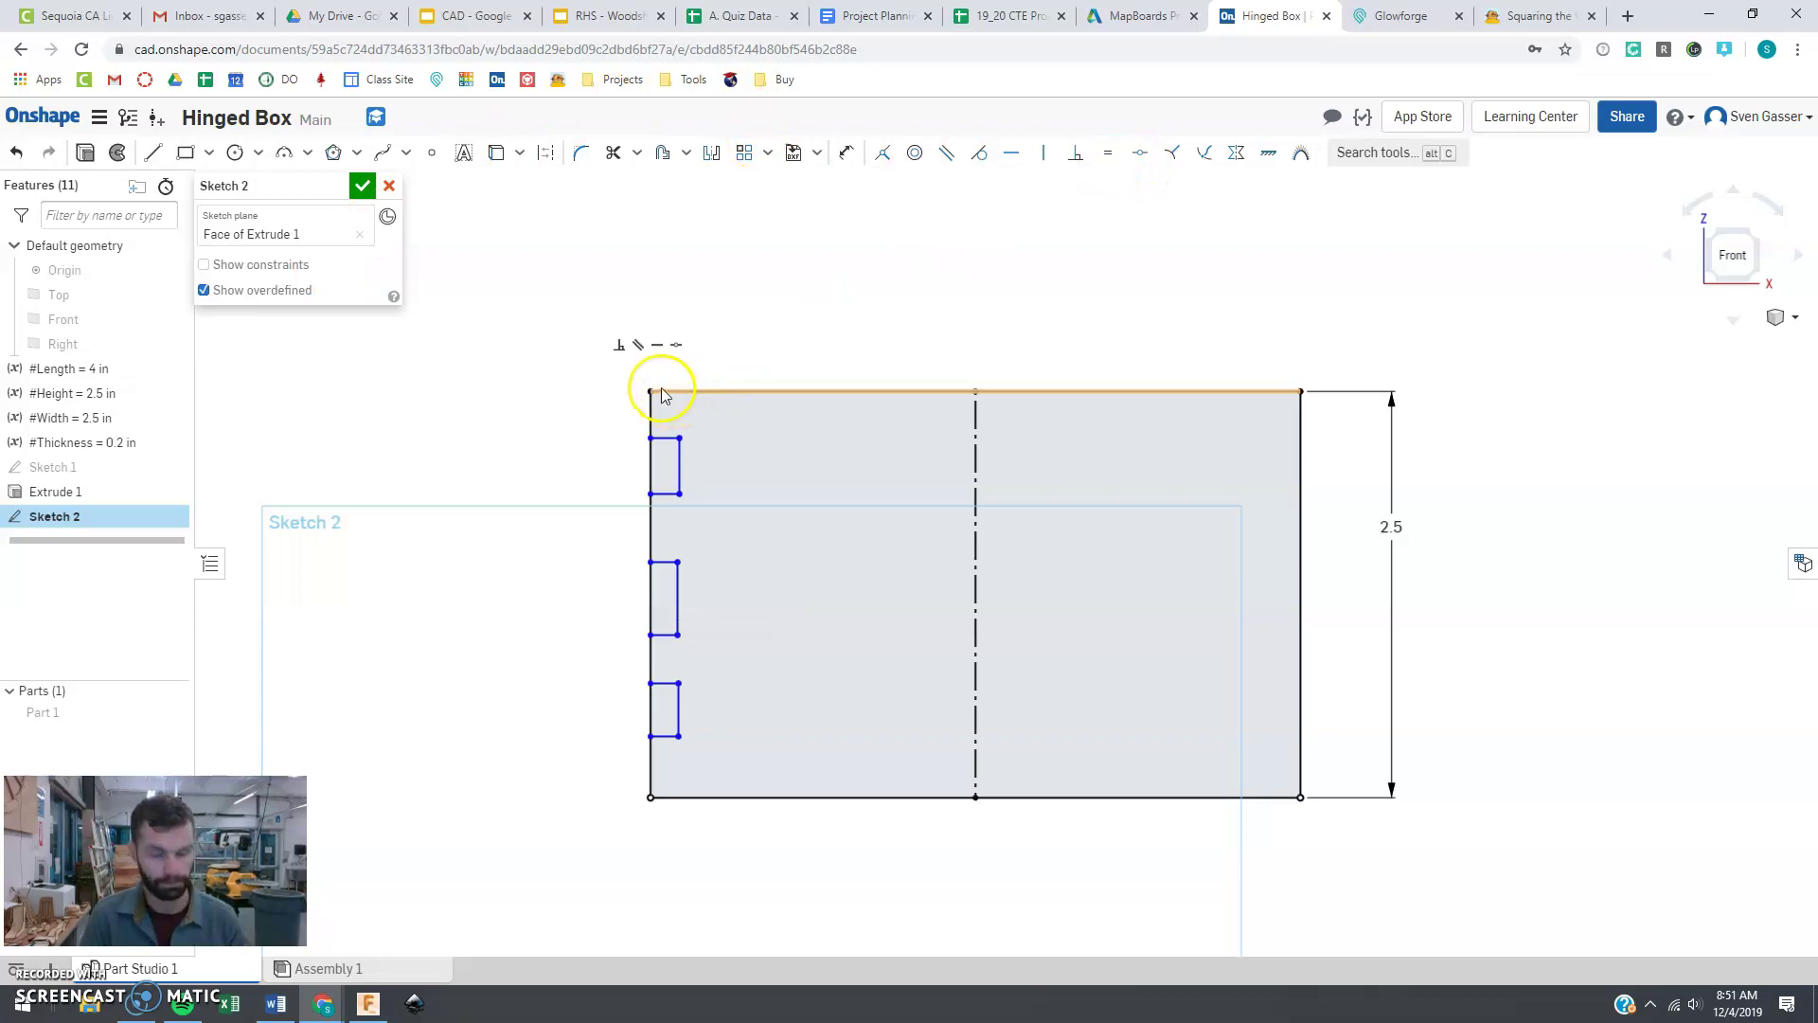
{"action": "key", "text": "d"}
{"action": "left_click", "coordinate": [678, 437]}
{"action": "left_click", "coordinate": [650, 391]}
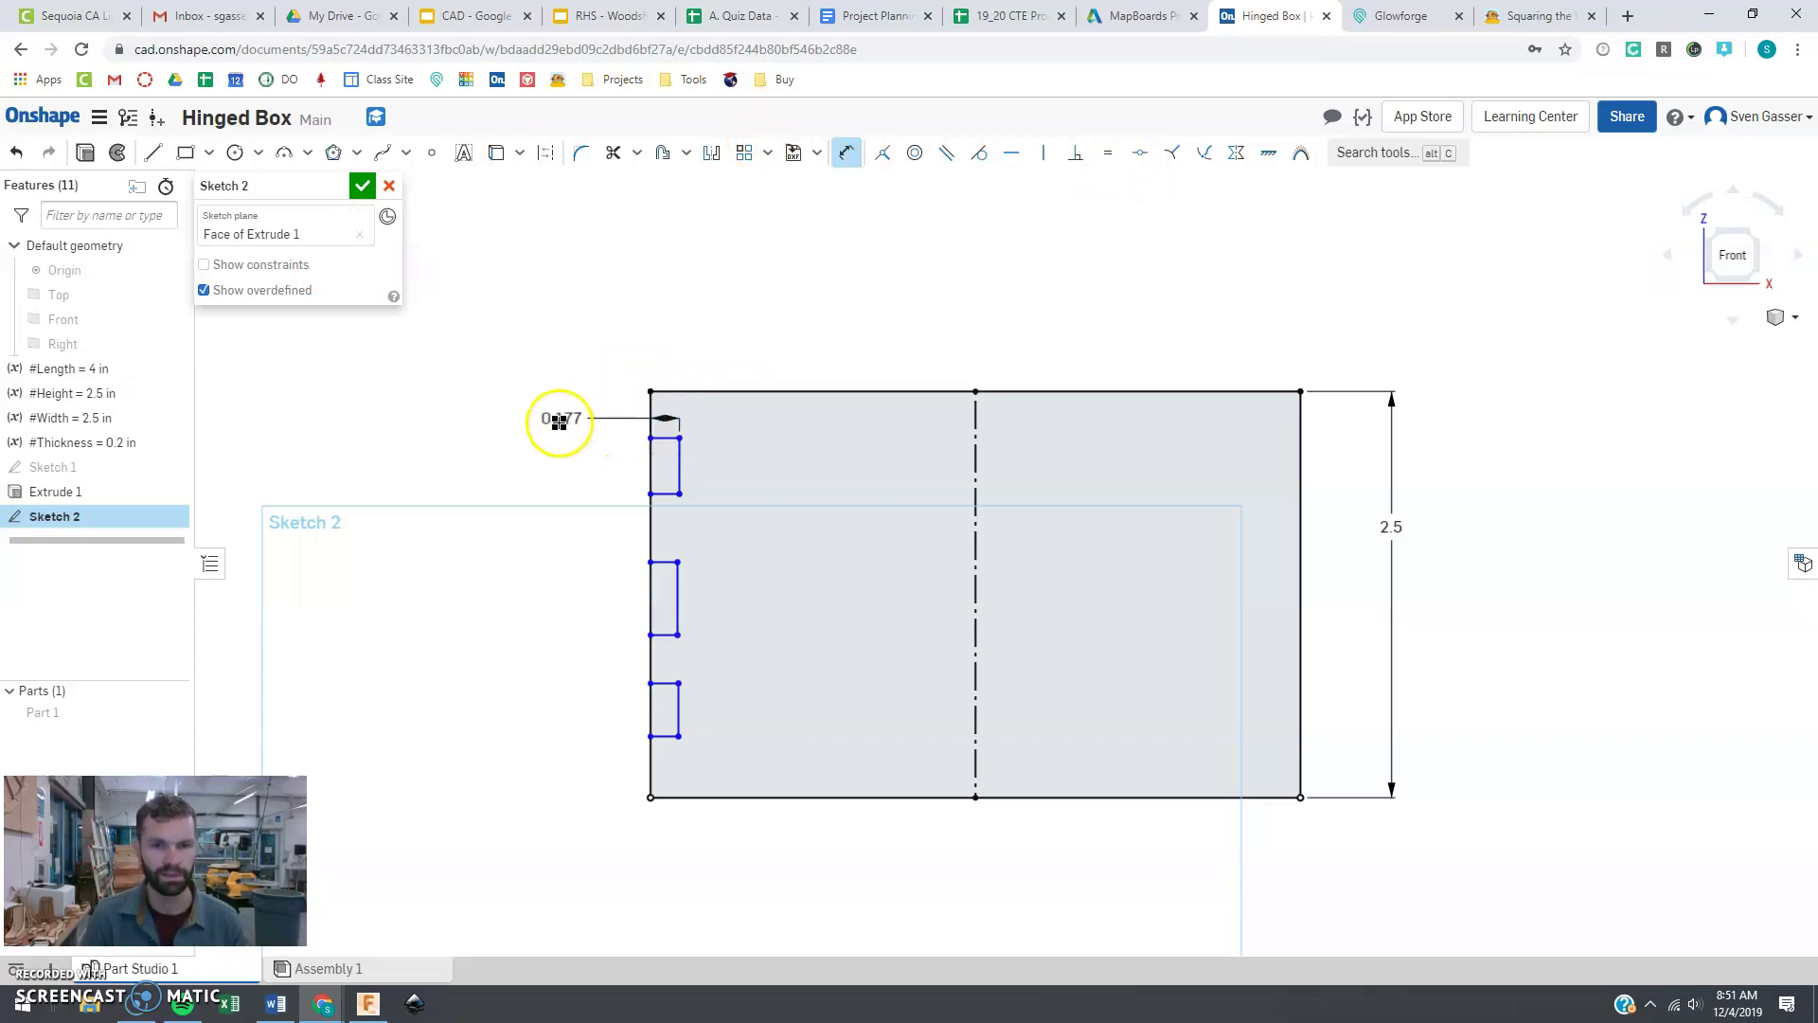
{"action": "left_click", "coordinate": [557, 426]}
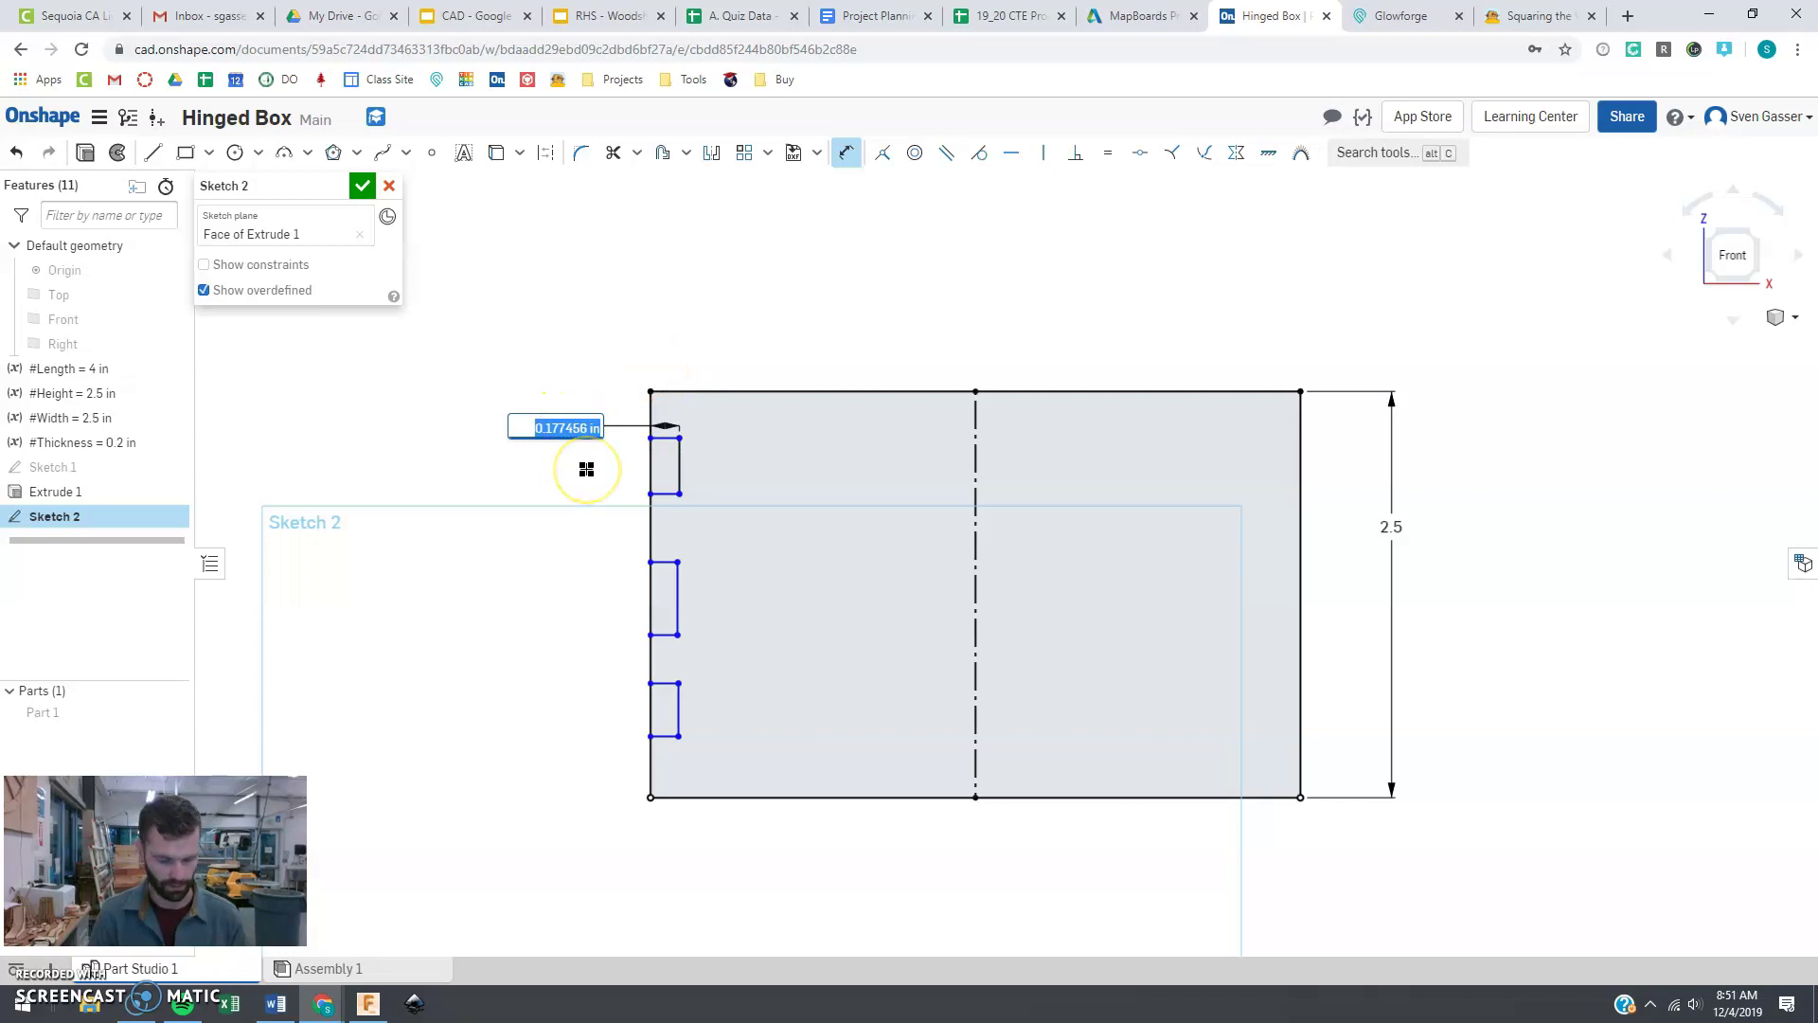
{"action": "type", "text": "#Thickness"}
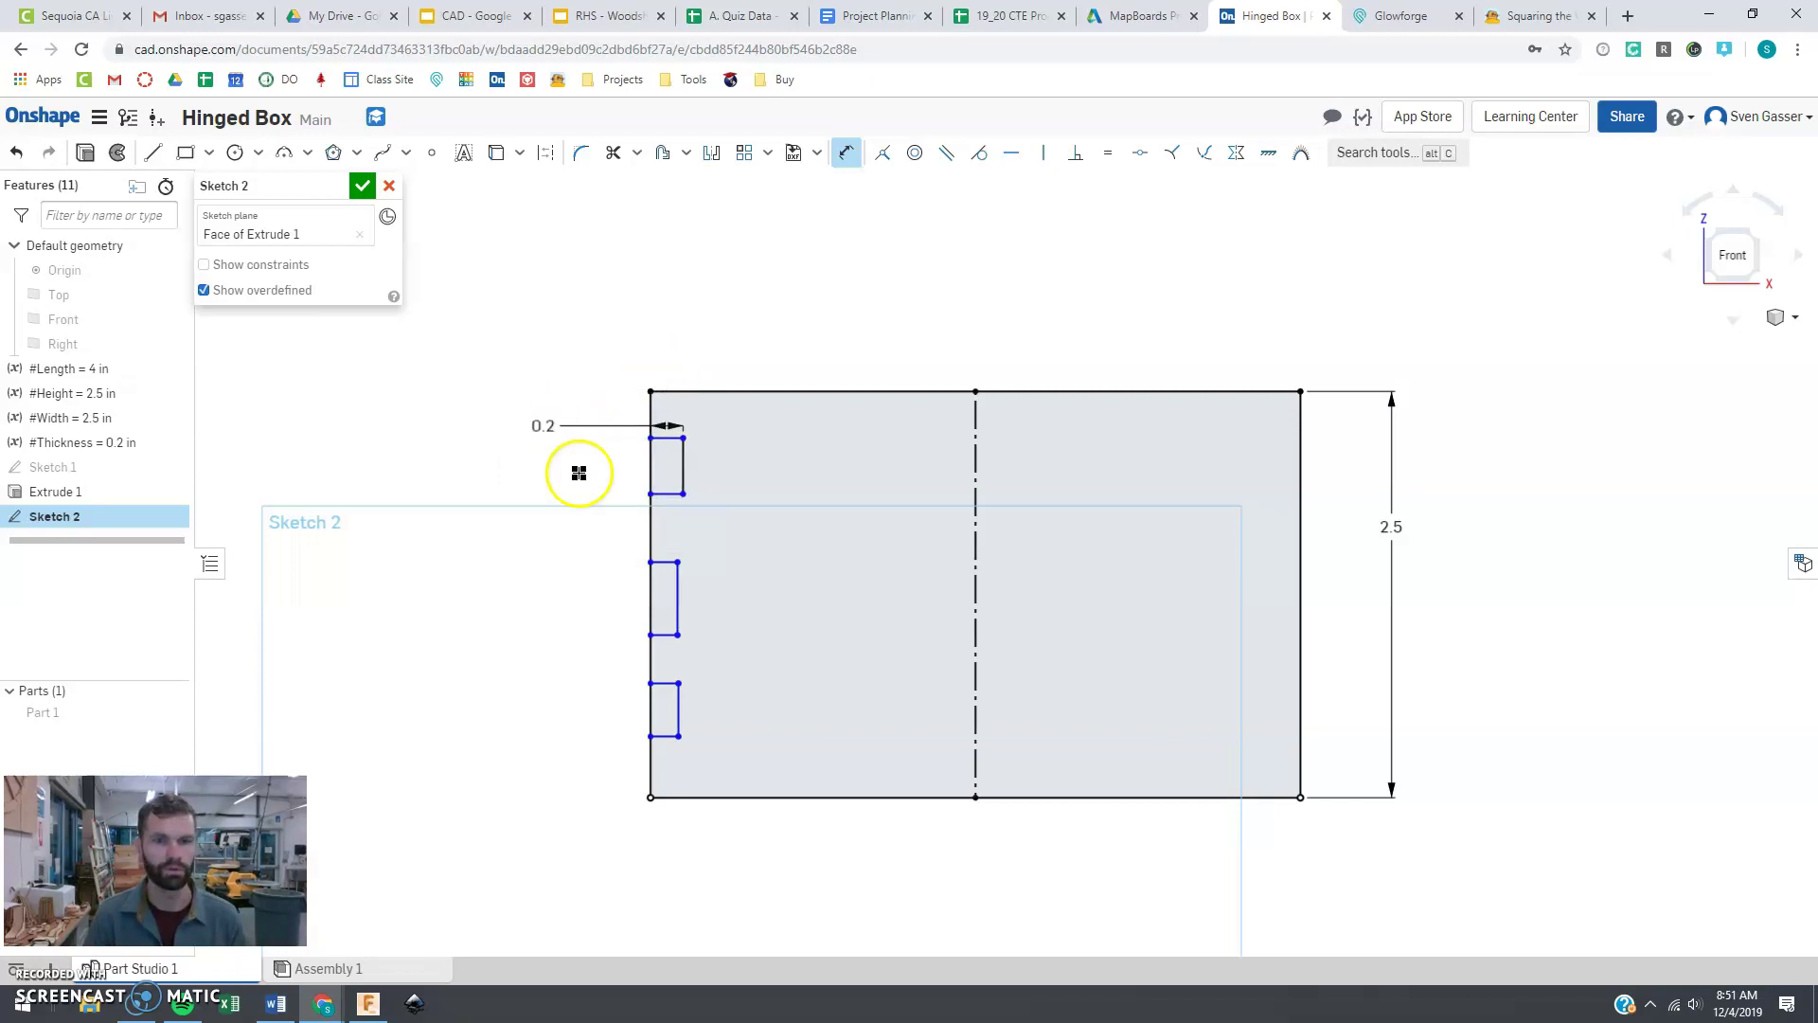
{"action": "left_click", "coordinate": [746, 157]}
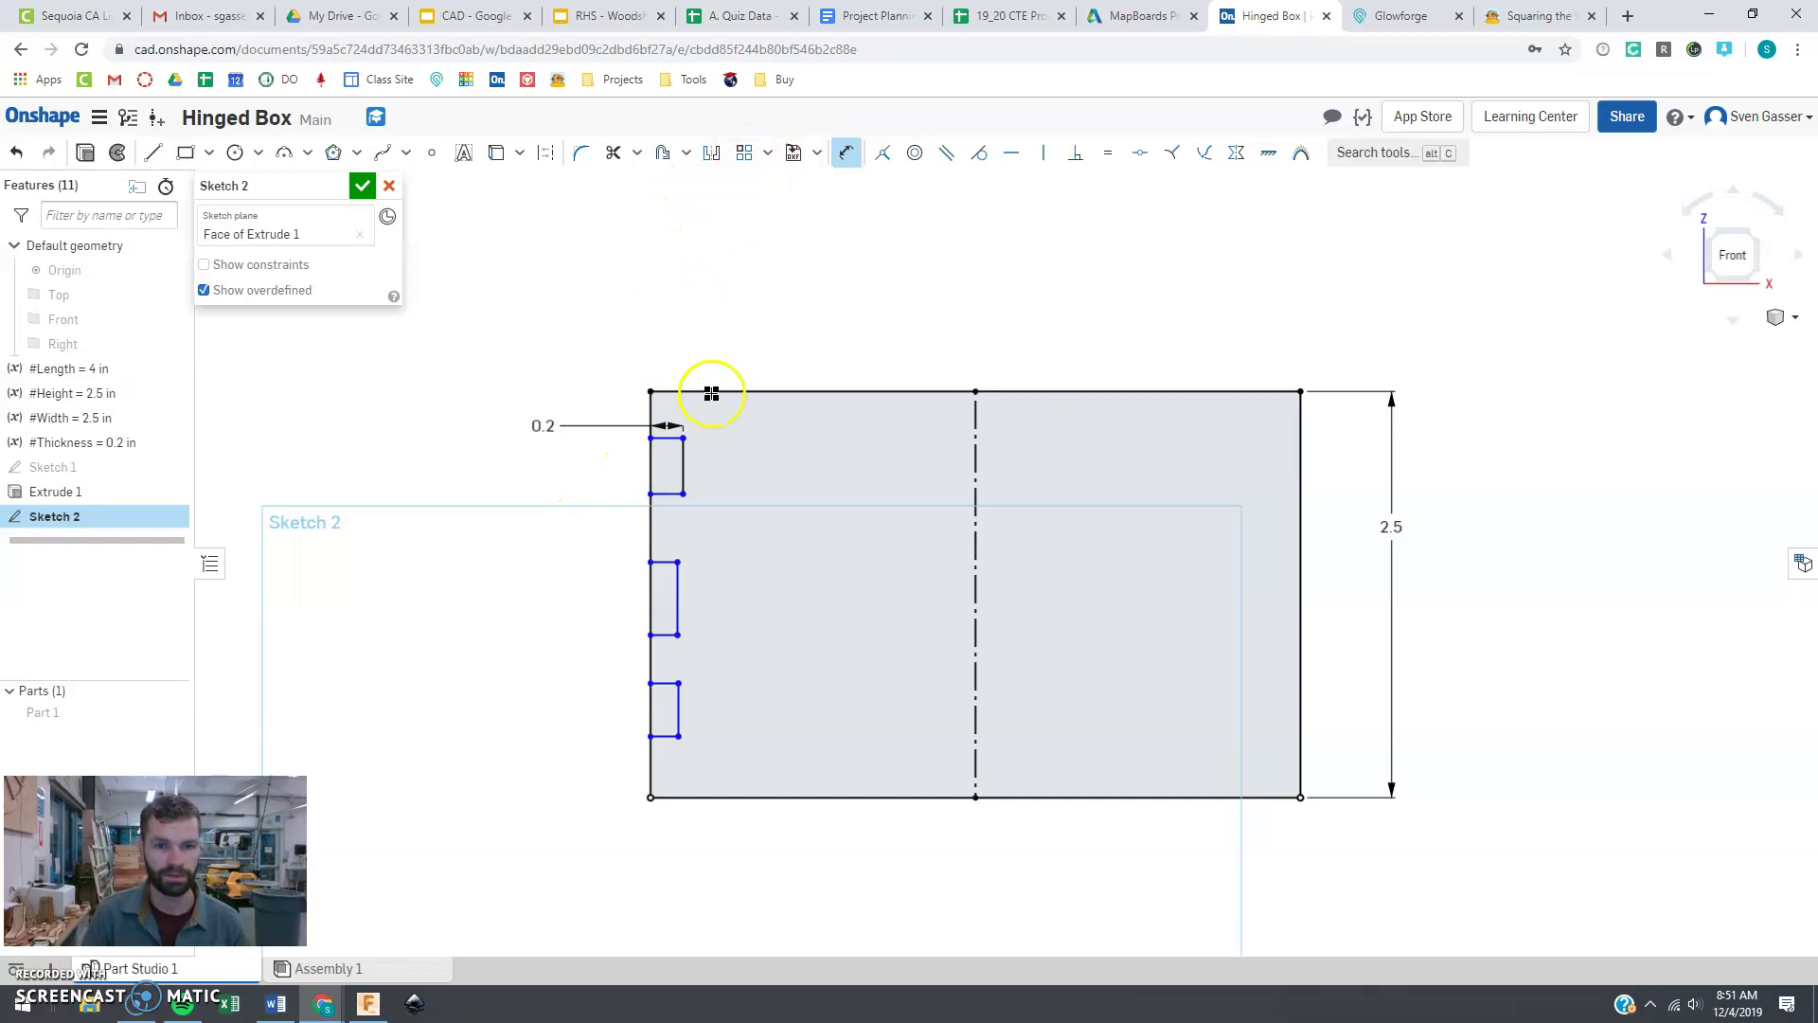
Step: Constrain the middle and bottom notch depths equal to the 0.2 top notch and adjust the middle notch
{"action": "left_click", "coordinate": [1107, 152]}
{"action": "left_click", "coordinate": [667, 494]}
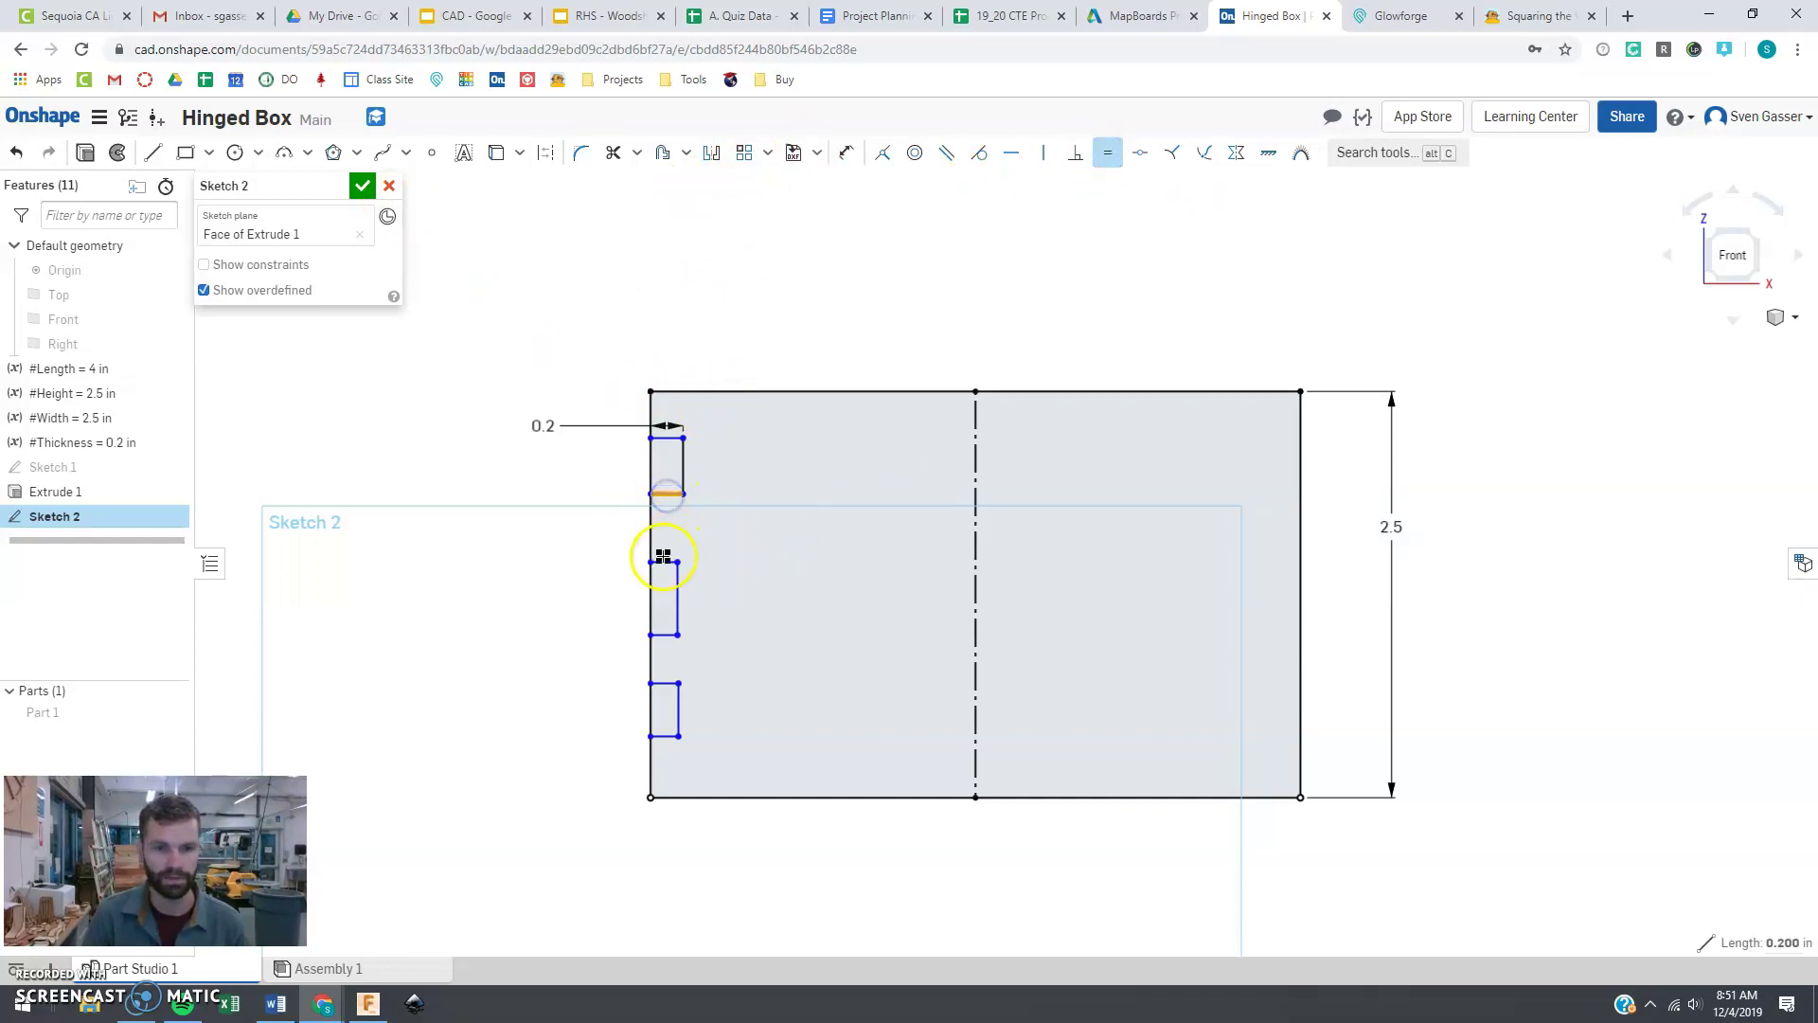
{"action": "left_click", "coordinate": [662, 562]}
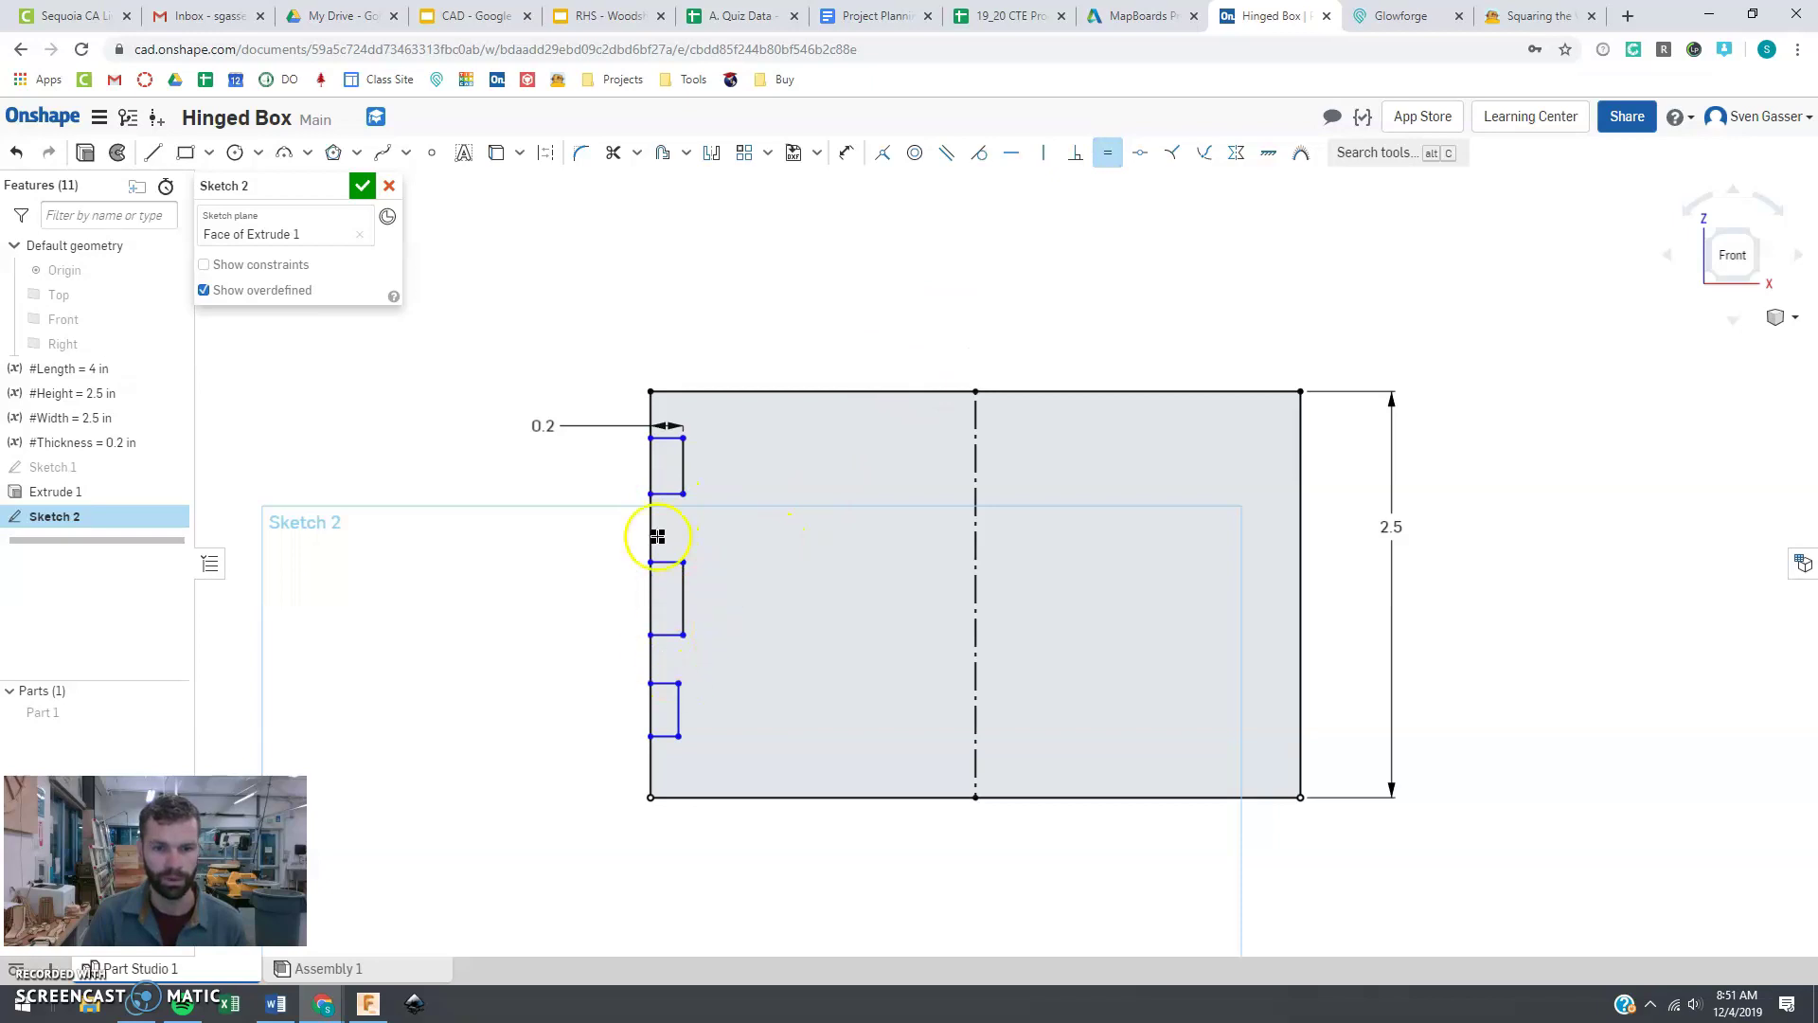
{"action": "left_click", "coordinate": [667, 676]}
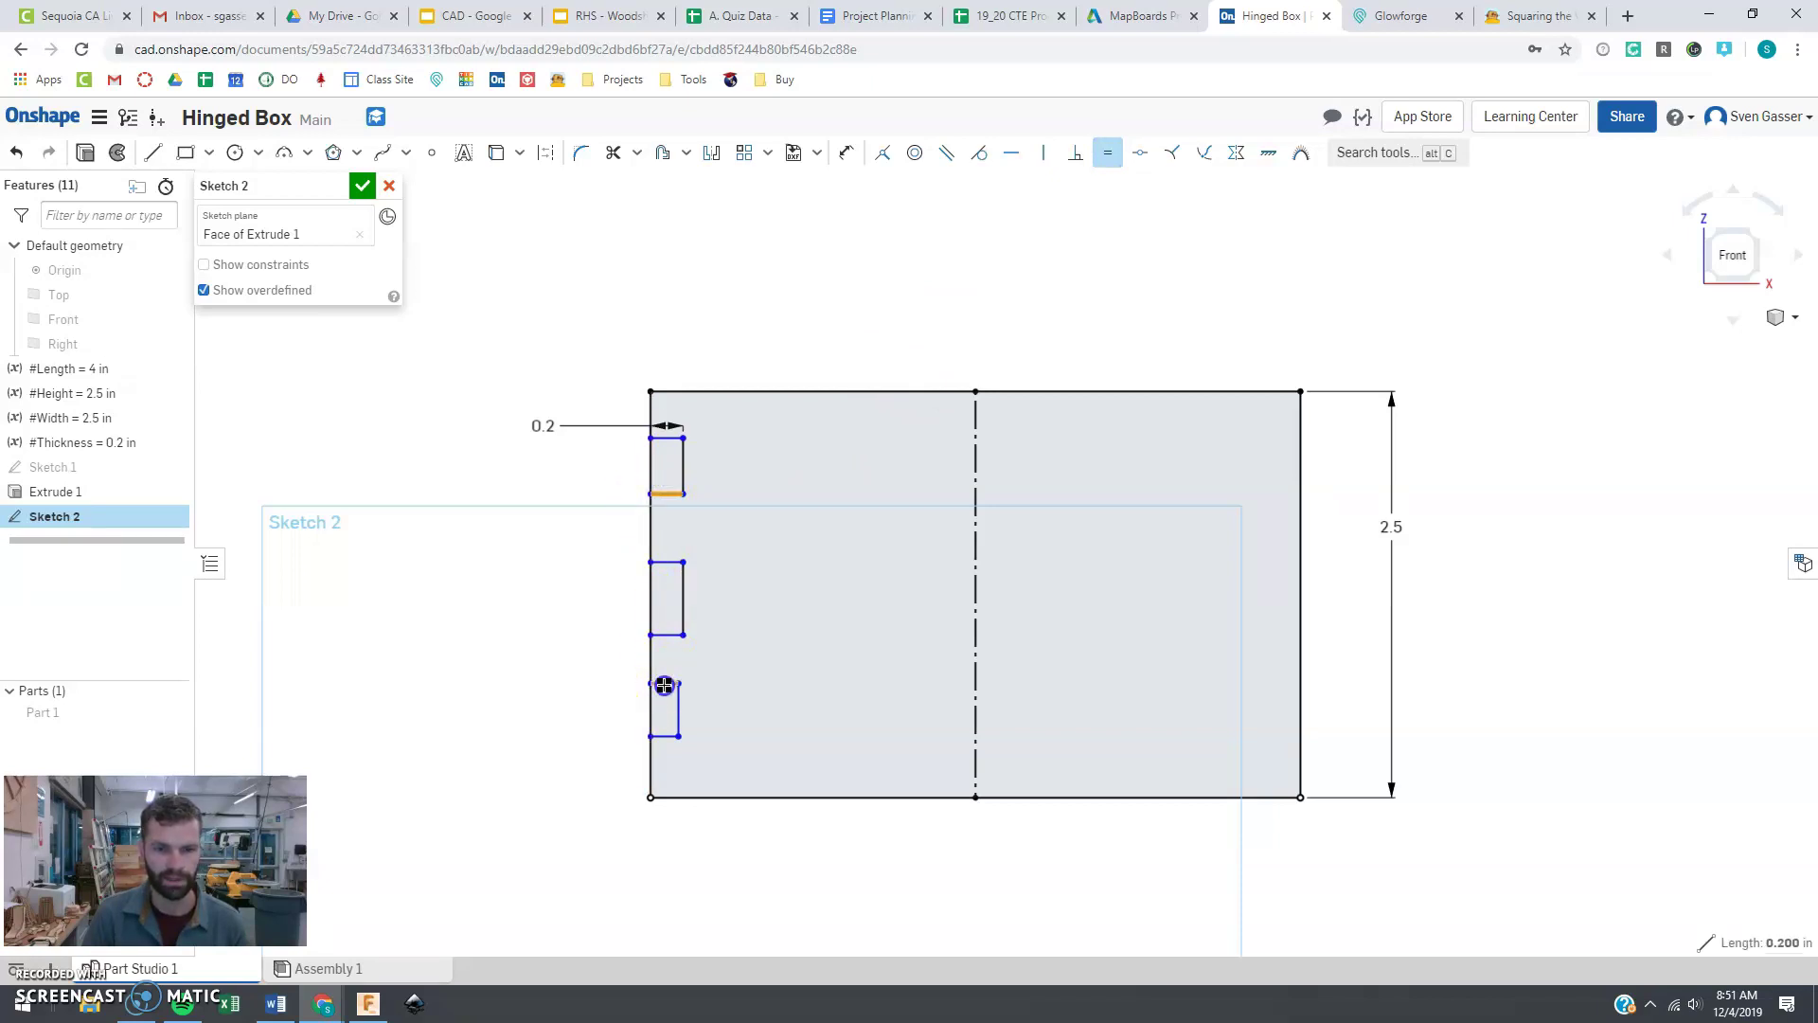
{"action": "left_click", "coordinate": [656, 575]}
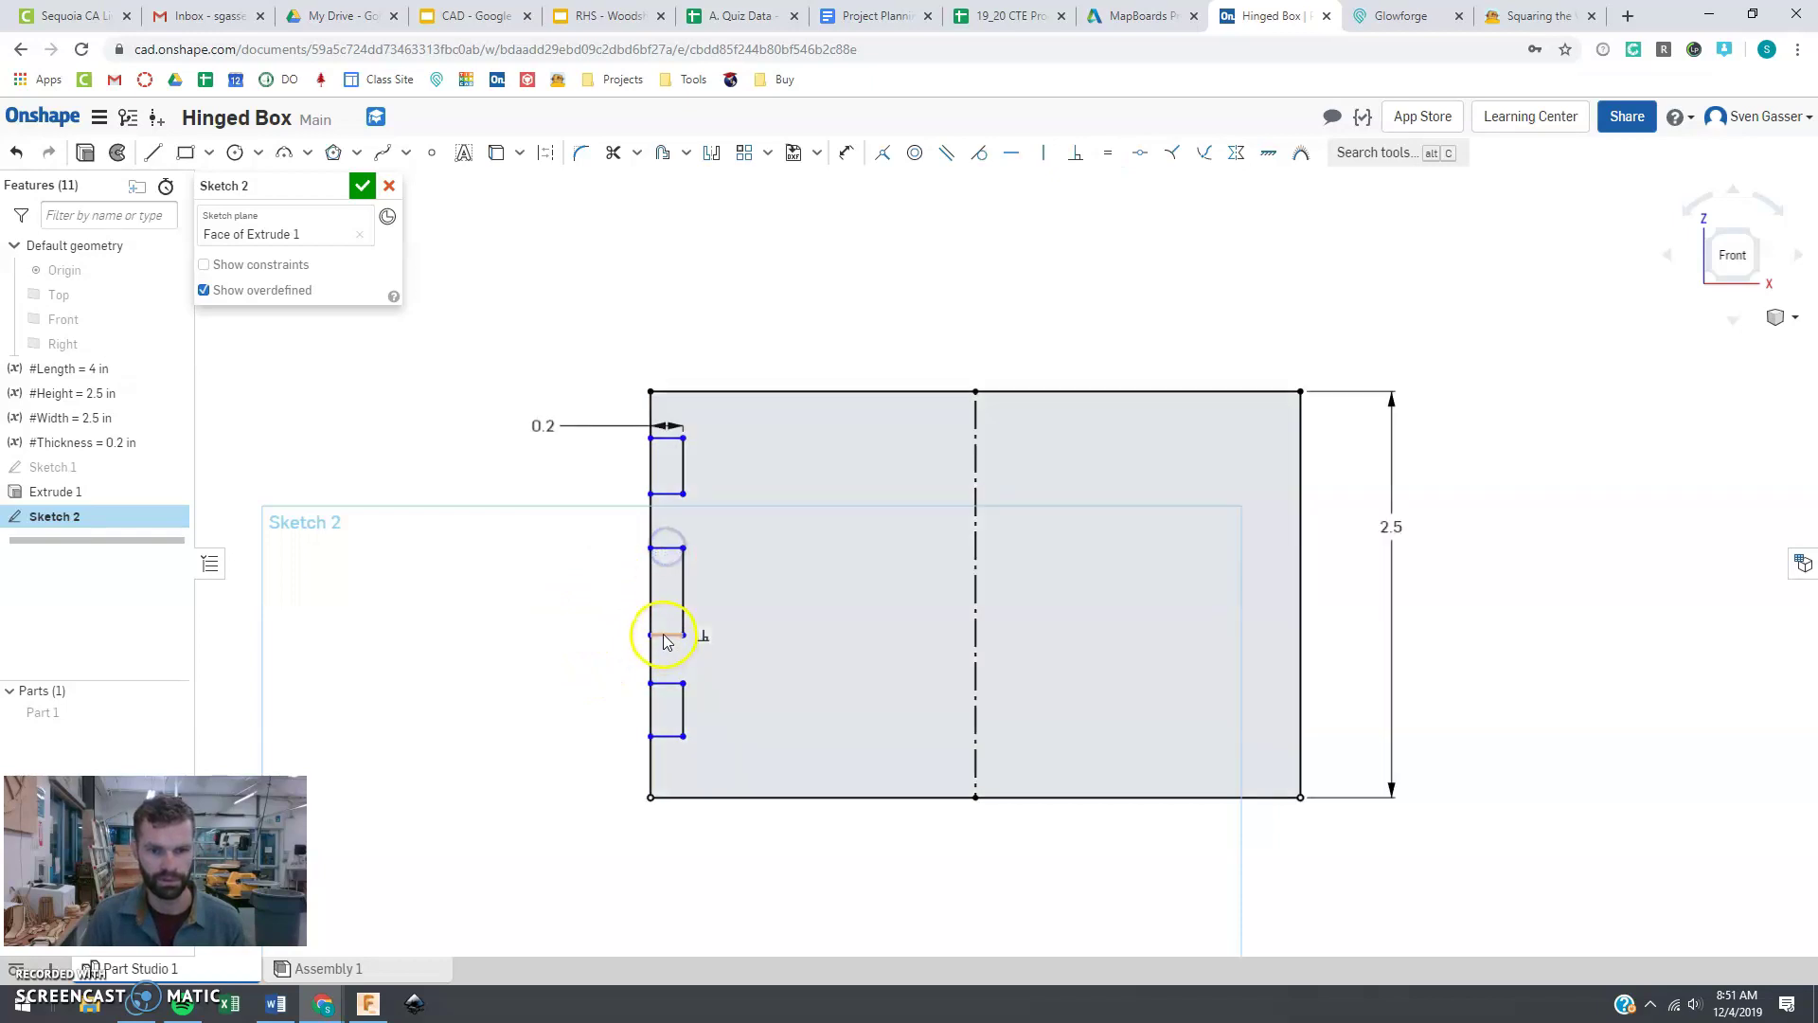
{"action": "left_click_drag", "start_coordinate": [669, 635], "coordinate": [667, 623]}
{"action": "left_click_drag", "start_coordinate": [684, 548], "coordinate": [670, 556]}
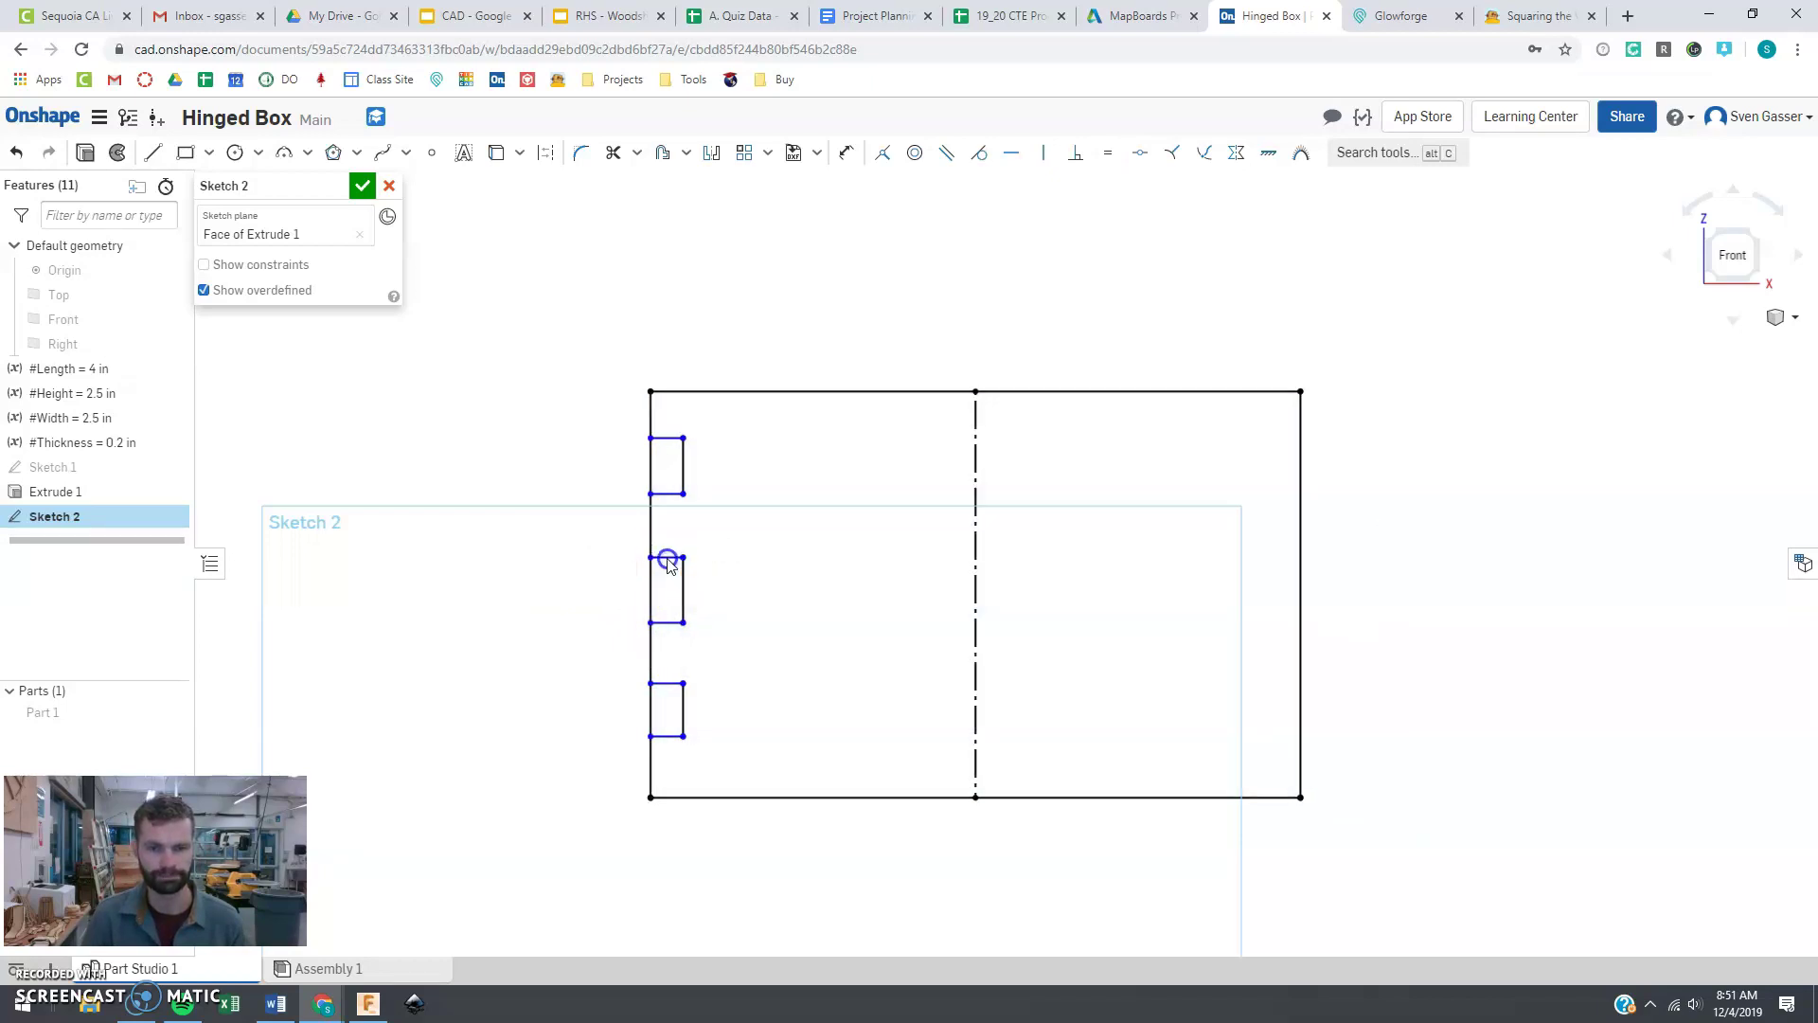
{"action": "left_click", "coordinate": [570, 542]}
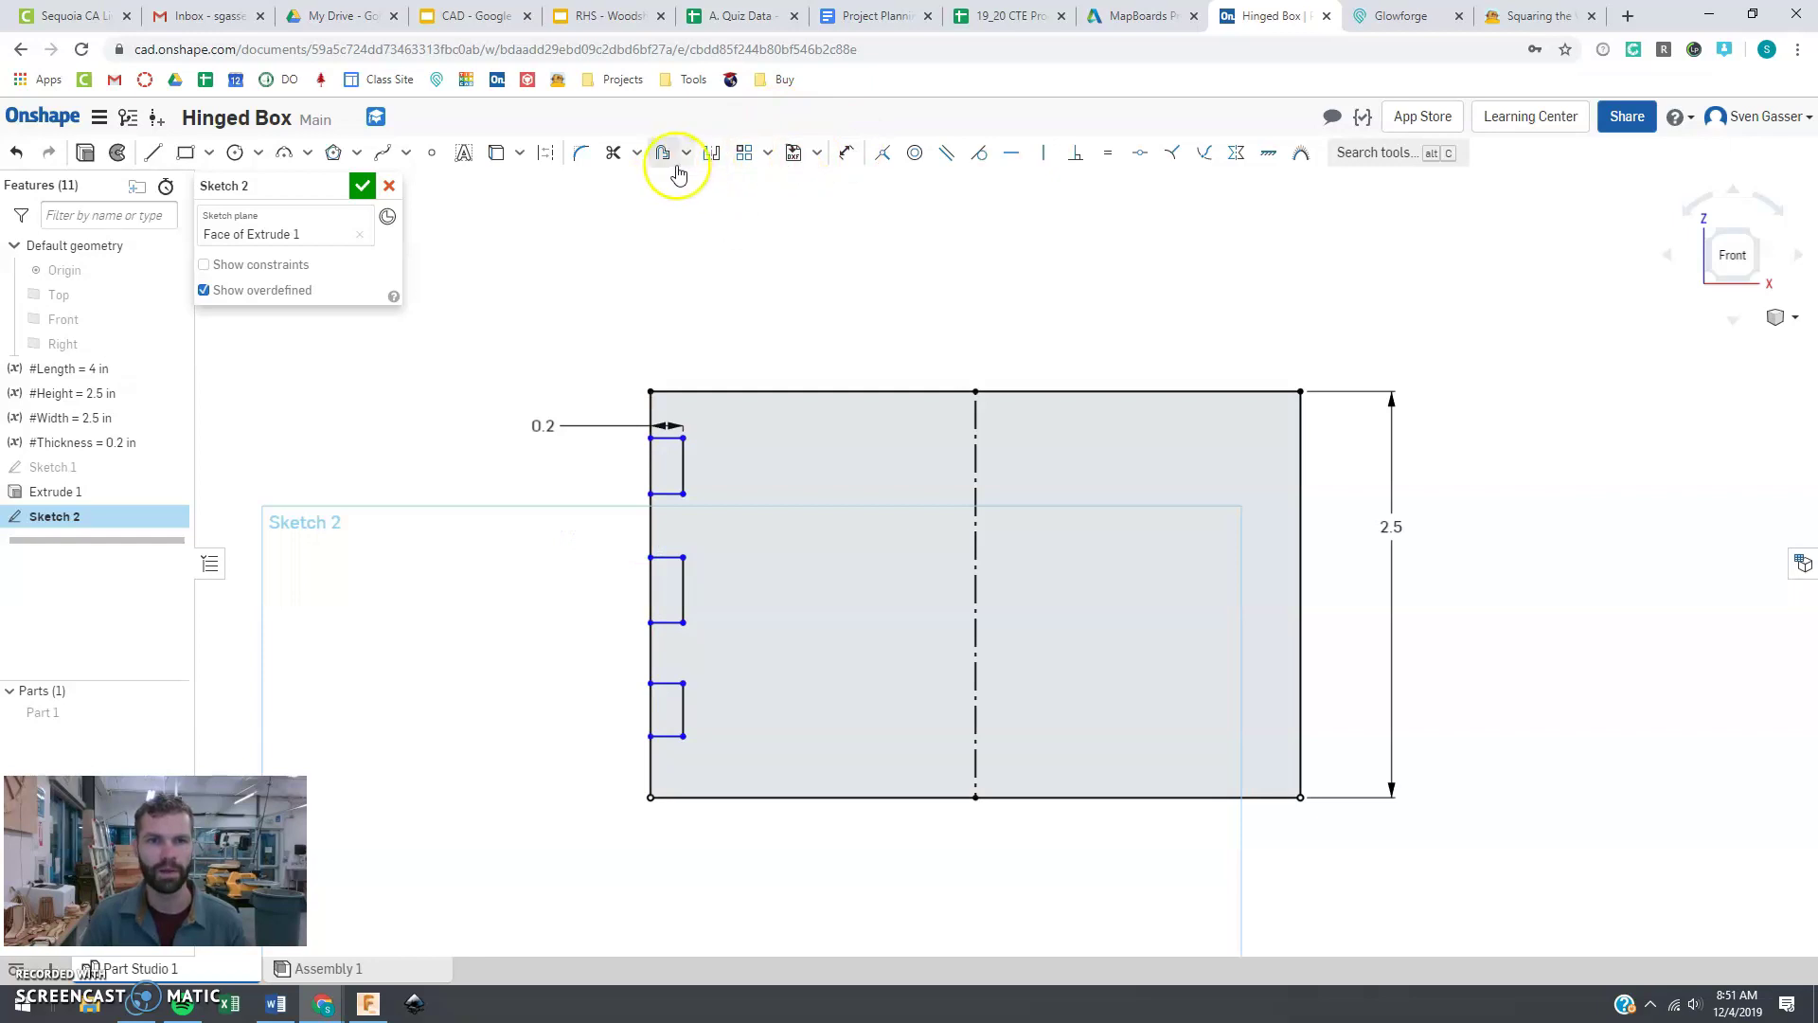
Step: Mirror the three notches about the dashed centreline onto the right edge and close Sketch 2
{"action": "left_click", "coordinate": [712, 152]}
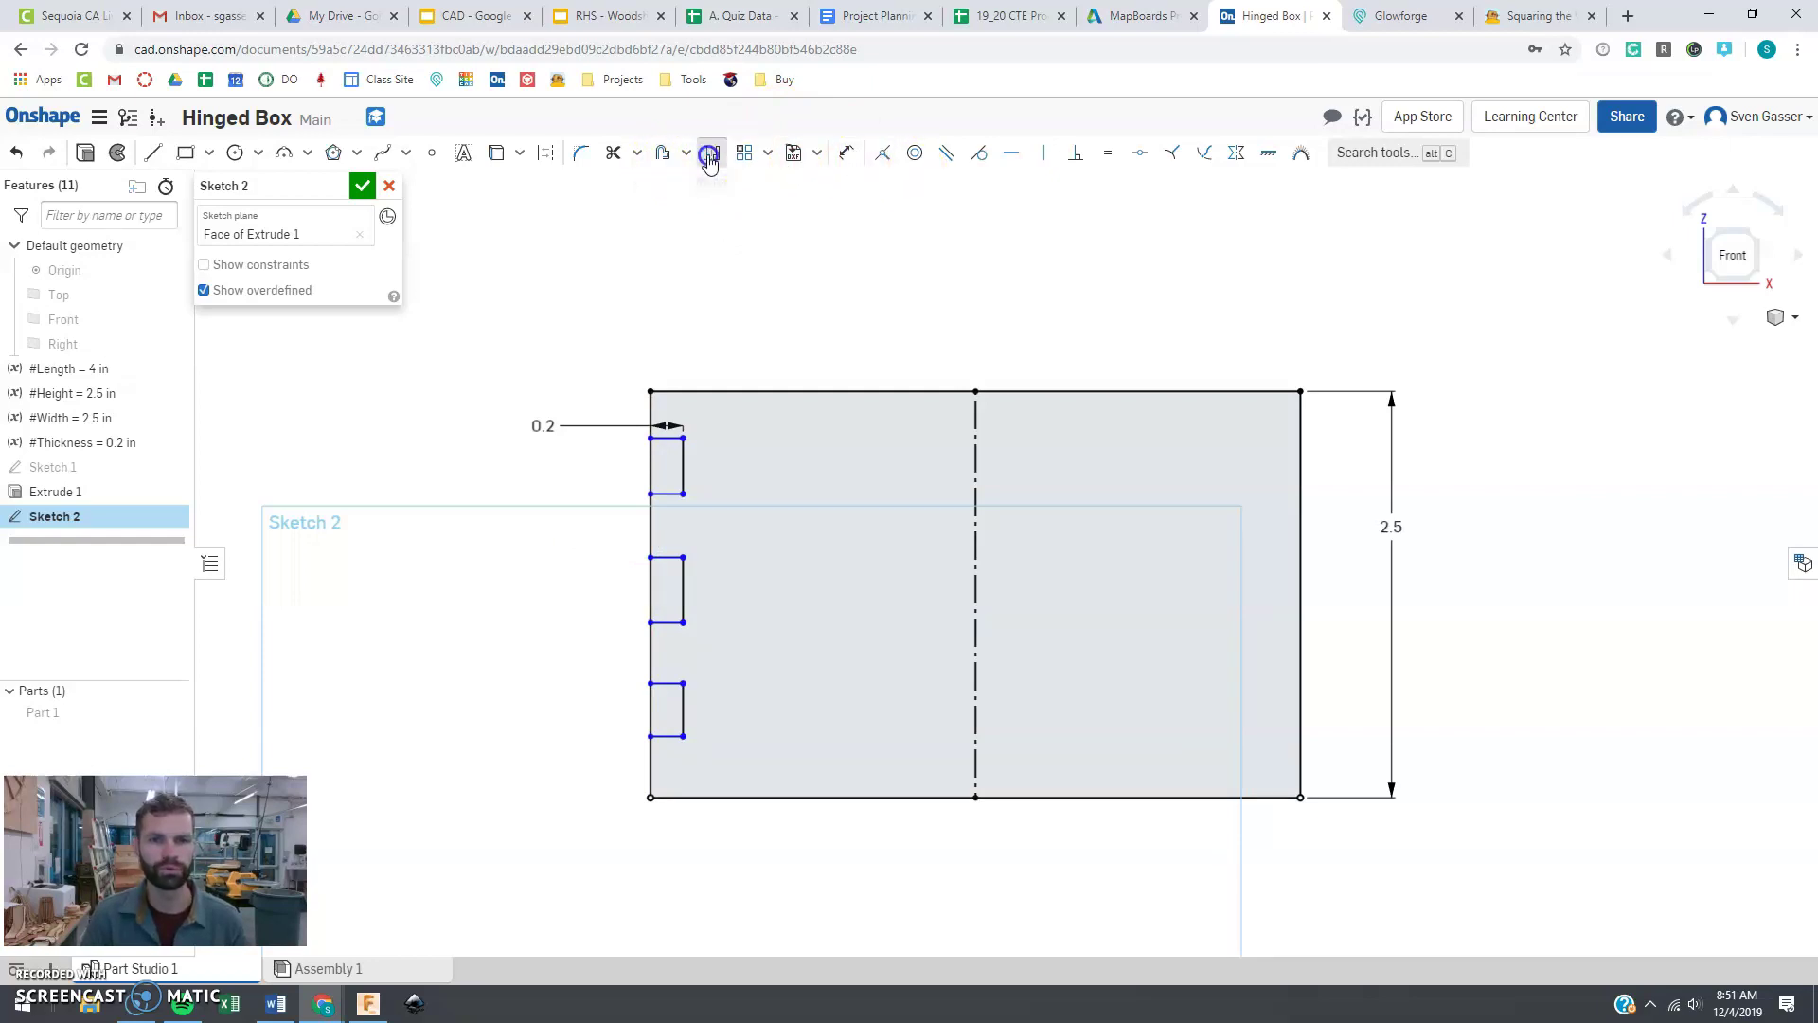
{"action": "left_click", "coordinate": [975, 457]}
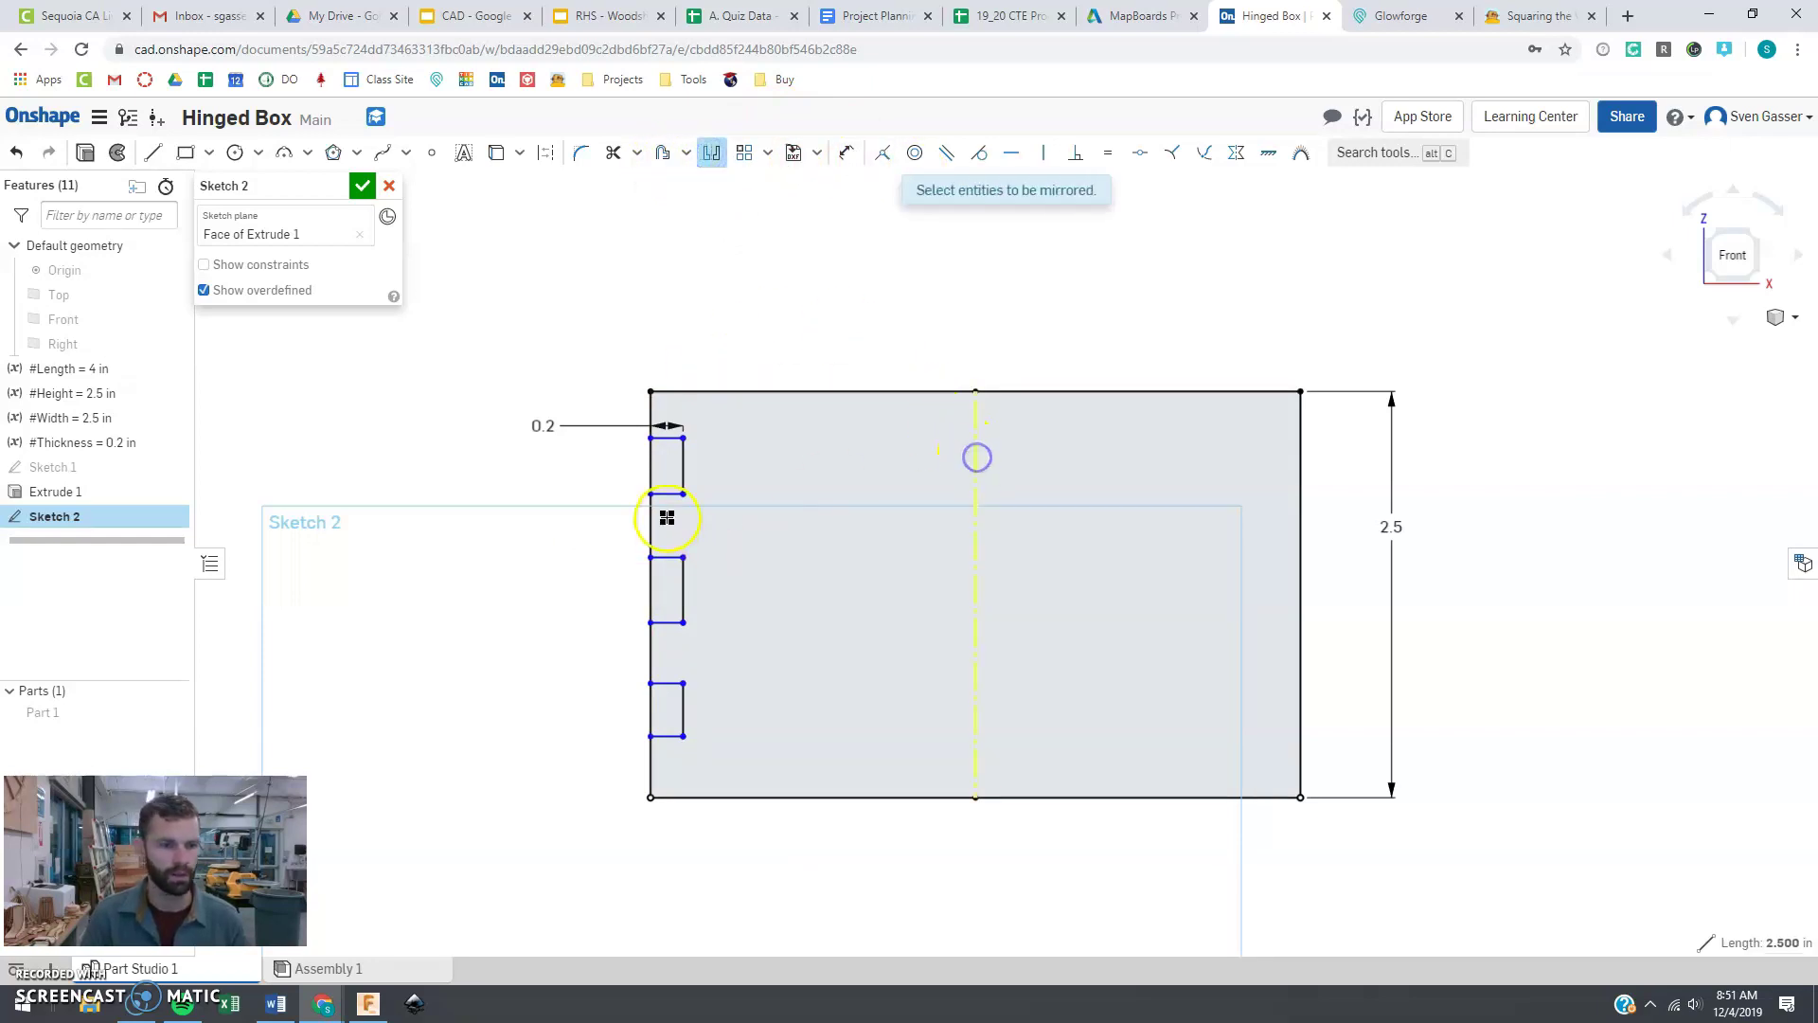
{"action": "left_click_drag", "start_coordinate": [632, 429], "coordinate": [727, 743]}
{"action": "left_click", "coordinate": [731, 725]}
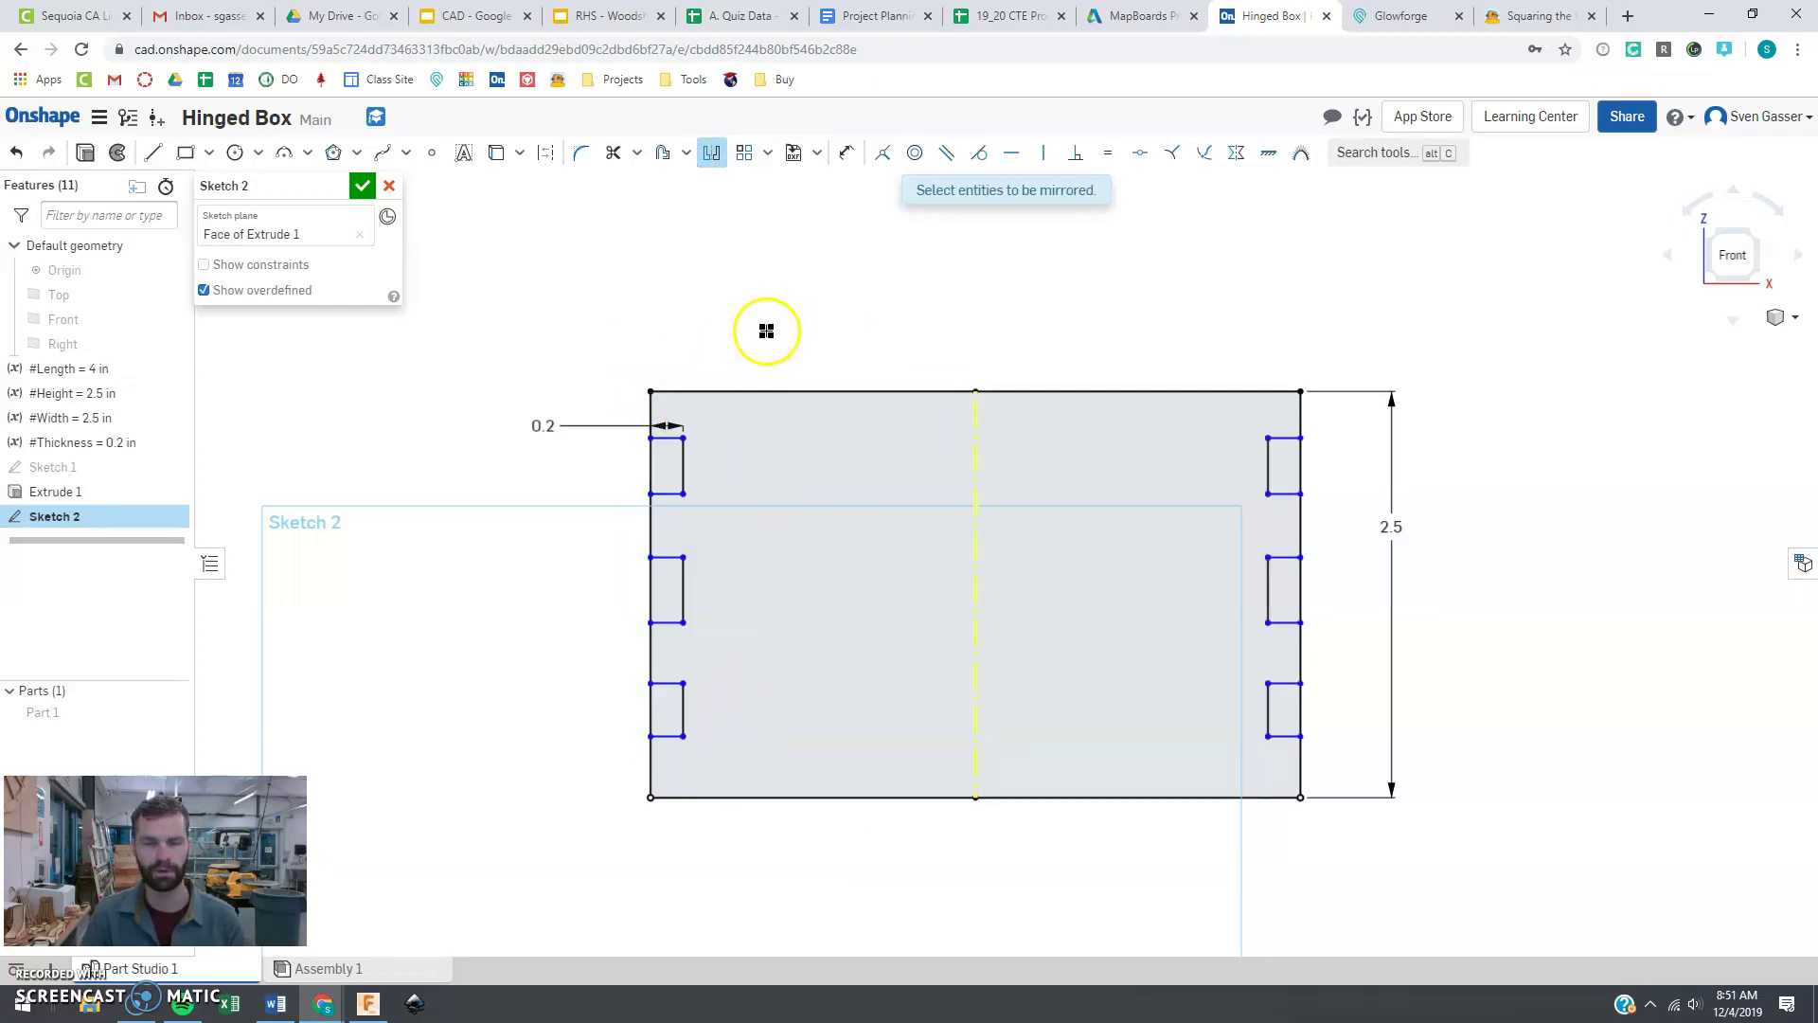
{"action": "left_click", "coordinate": [362, 186]}
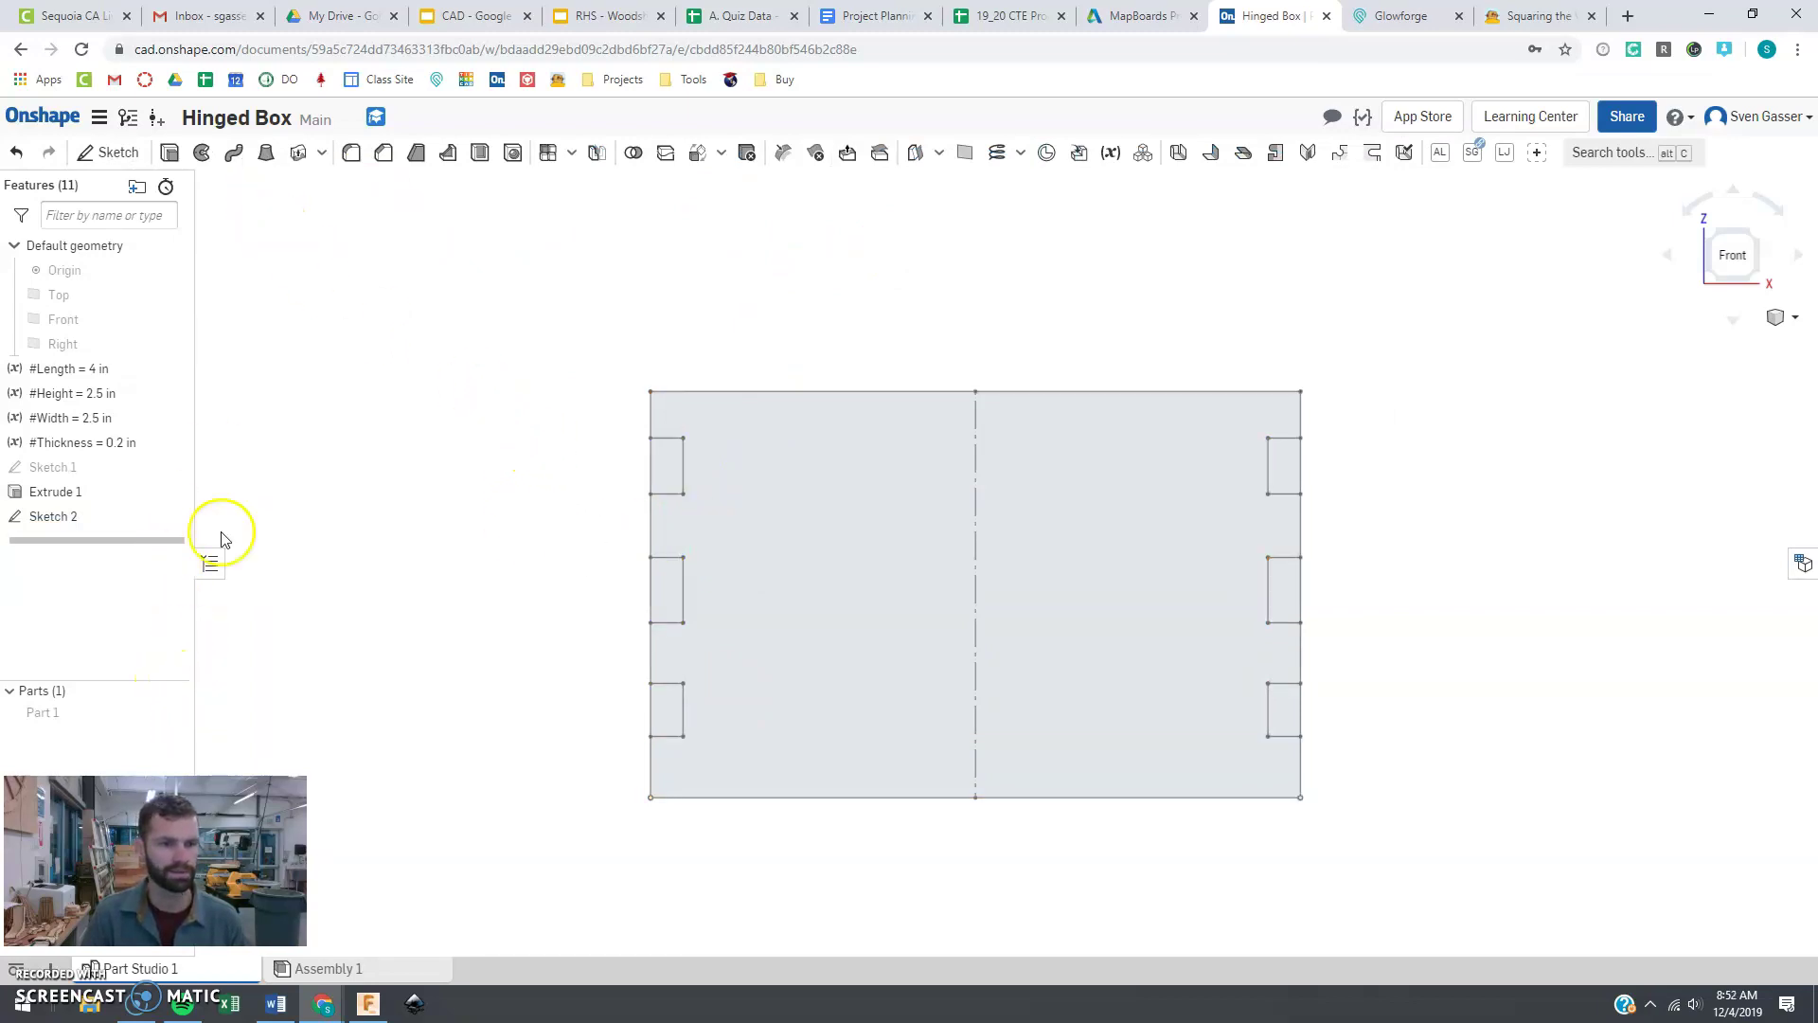
Step: Extrude the main and small bottom regions of Sketch 2 as a new part with depth #Thickness
{"action": "left_click", "coordinate": [168, 154]}
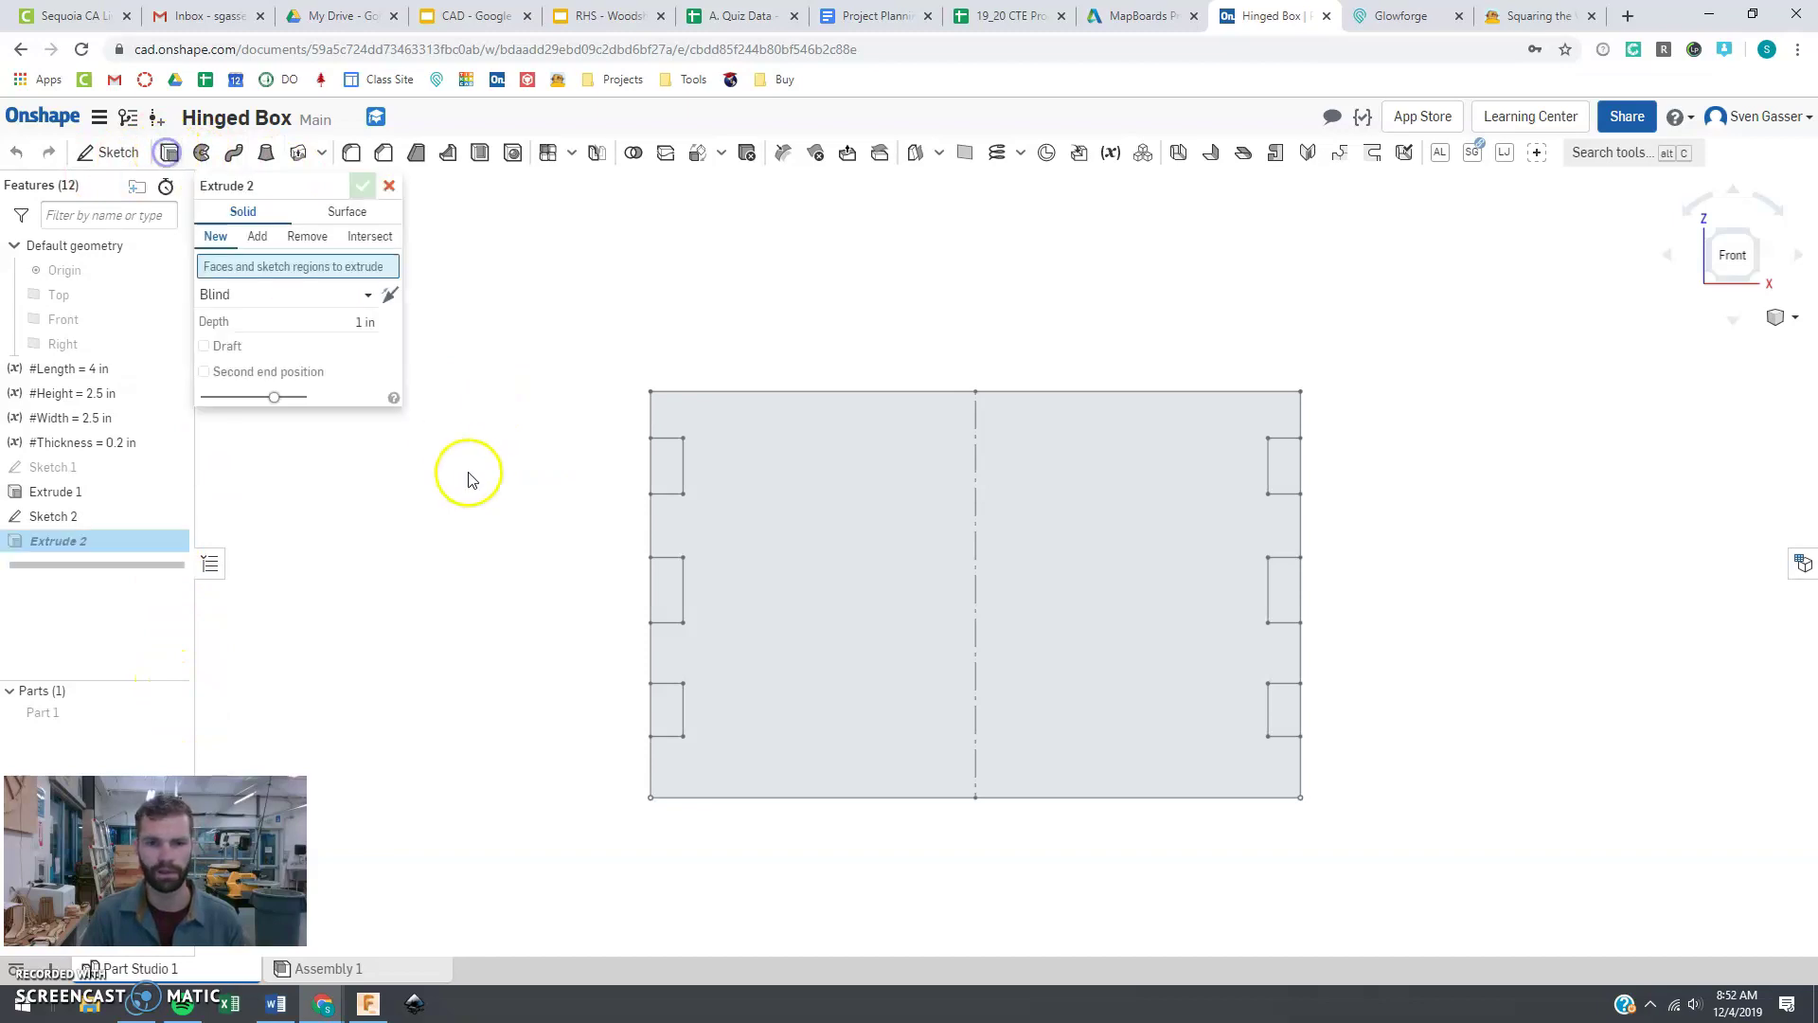
{"action": "left_click", "coordinate": [895, 613]}
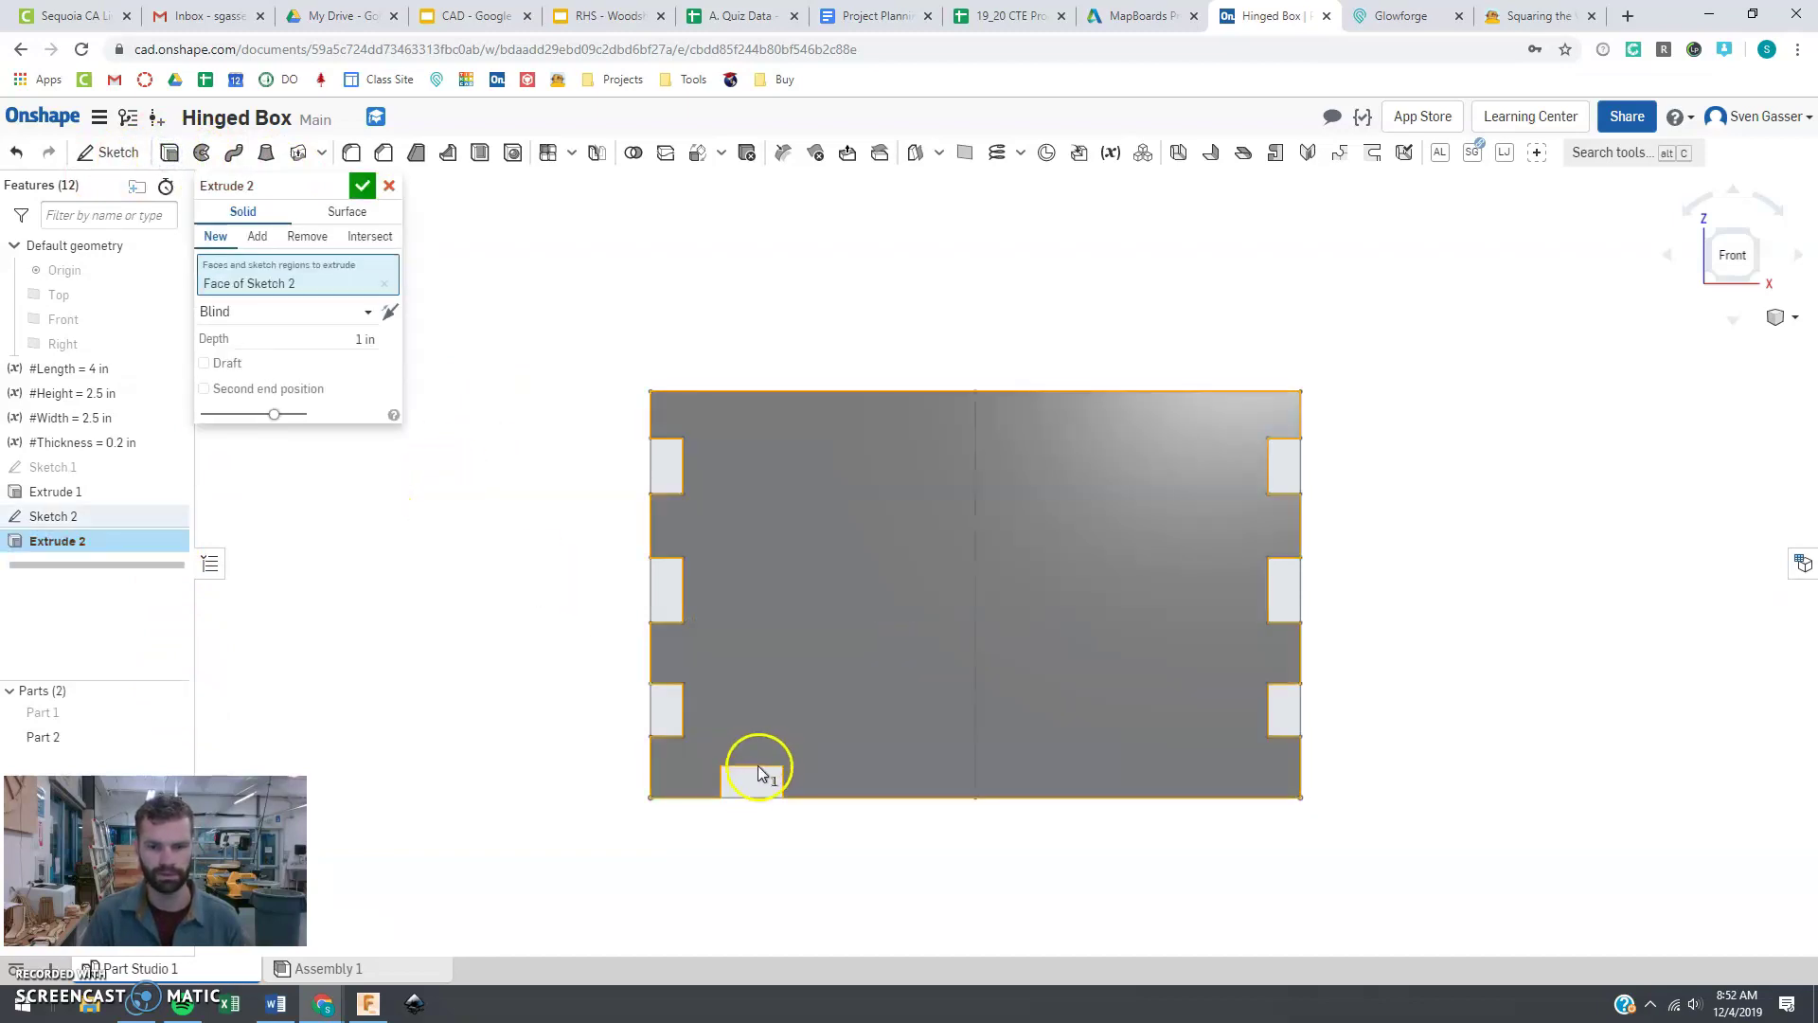
{"action": "left_click", "coordinate": [751, 782]}
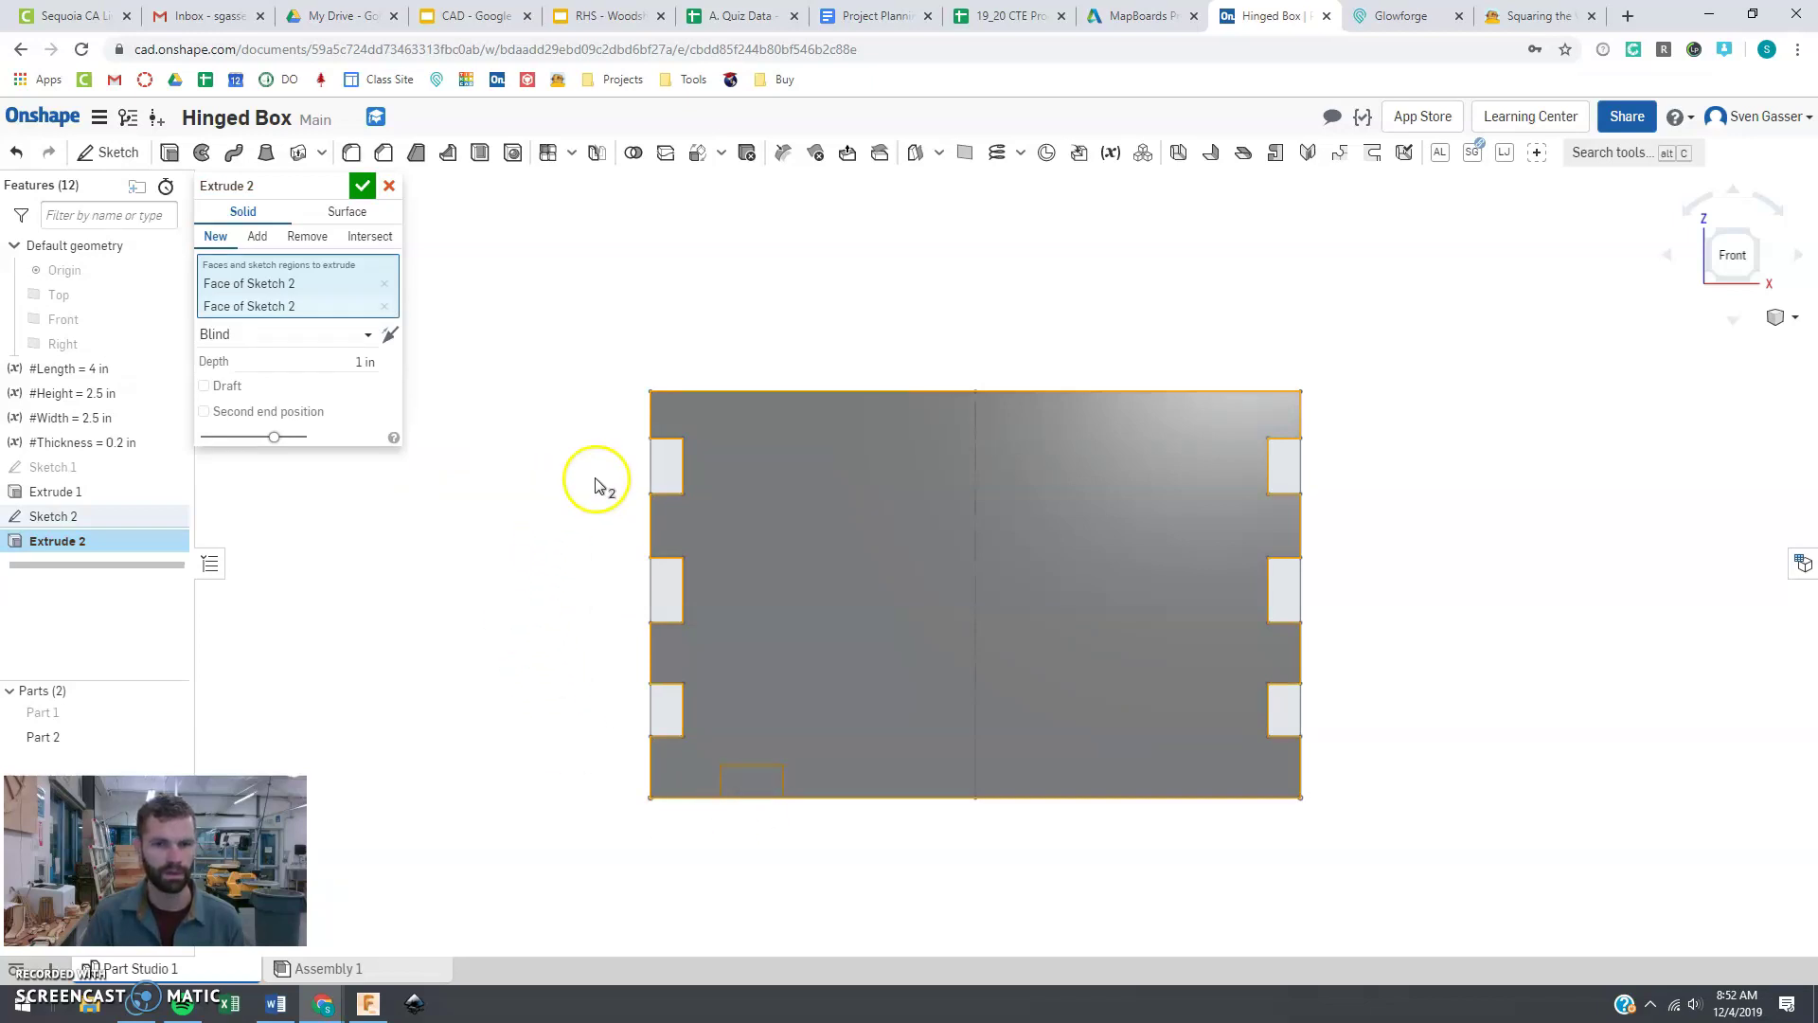
{"action": "right_click_drag", "start_coordinate": [597, 483], "coordinate": [525, 512]}
{"action": "left_click", "coordinate": [332, 362]}
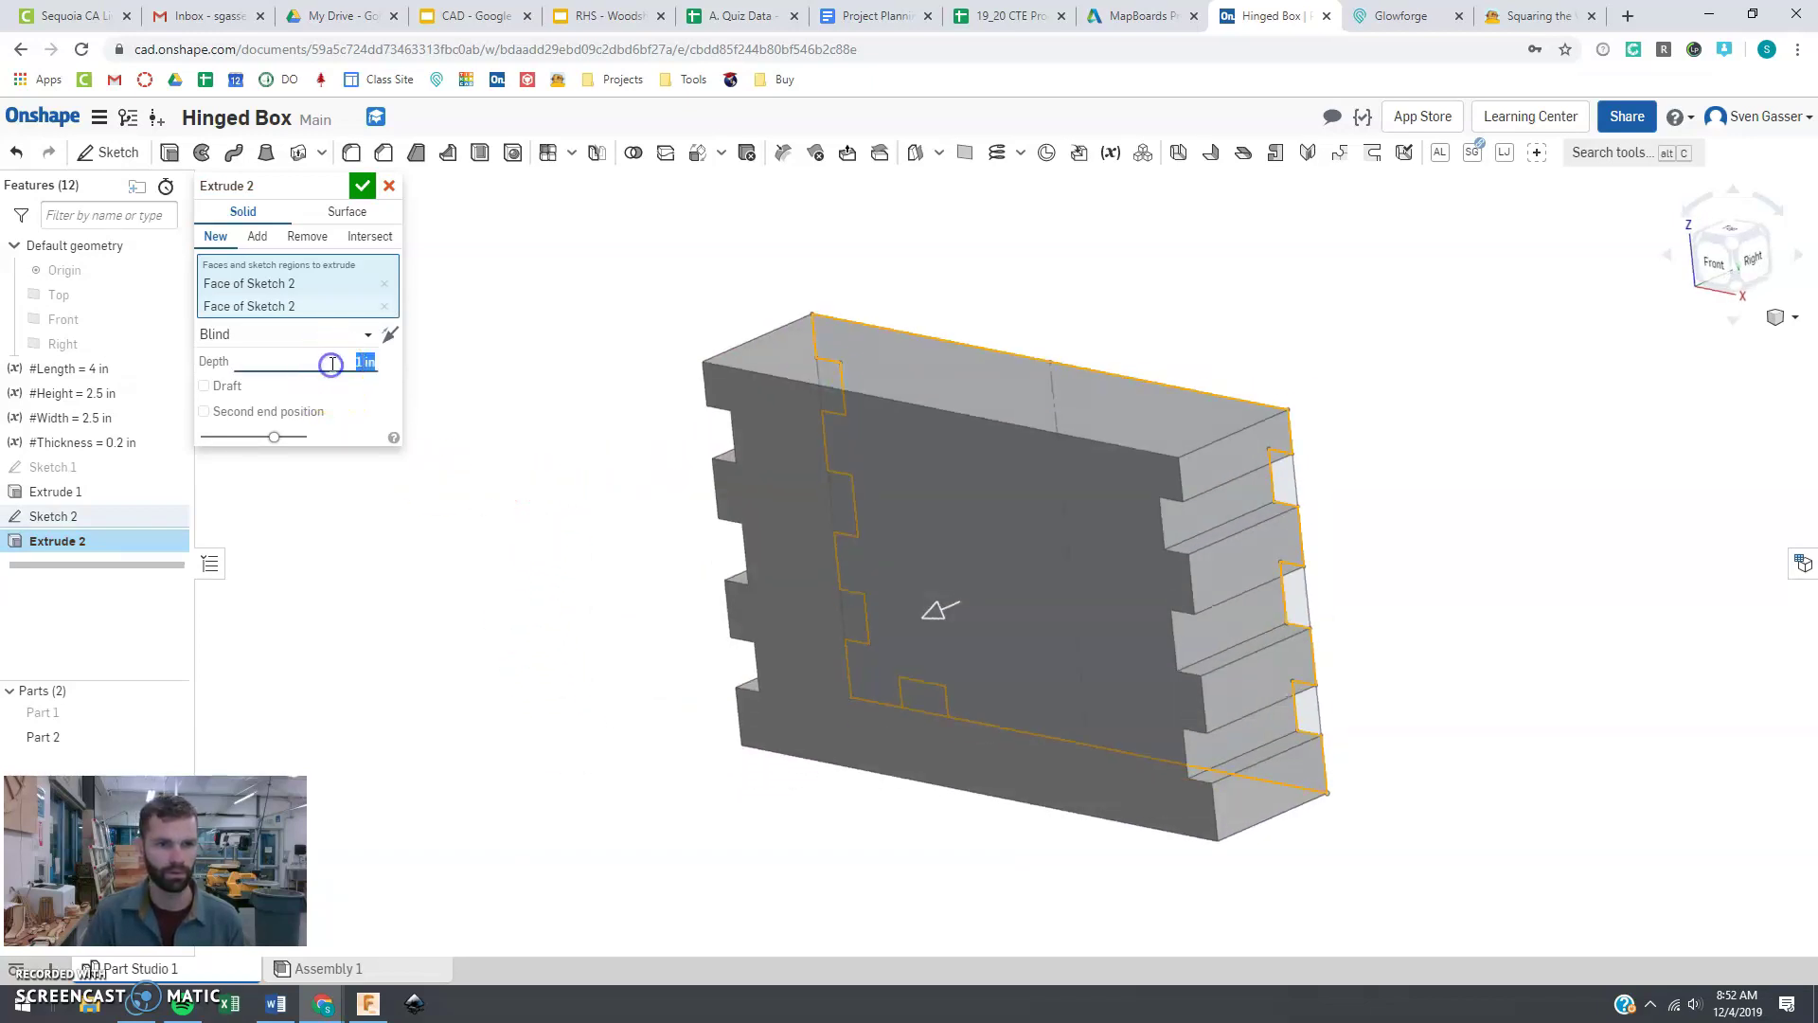
{"action": "type", "text": "t"}
{"action": "left_click", "coordinate": [313, 385]}
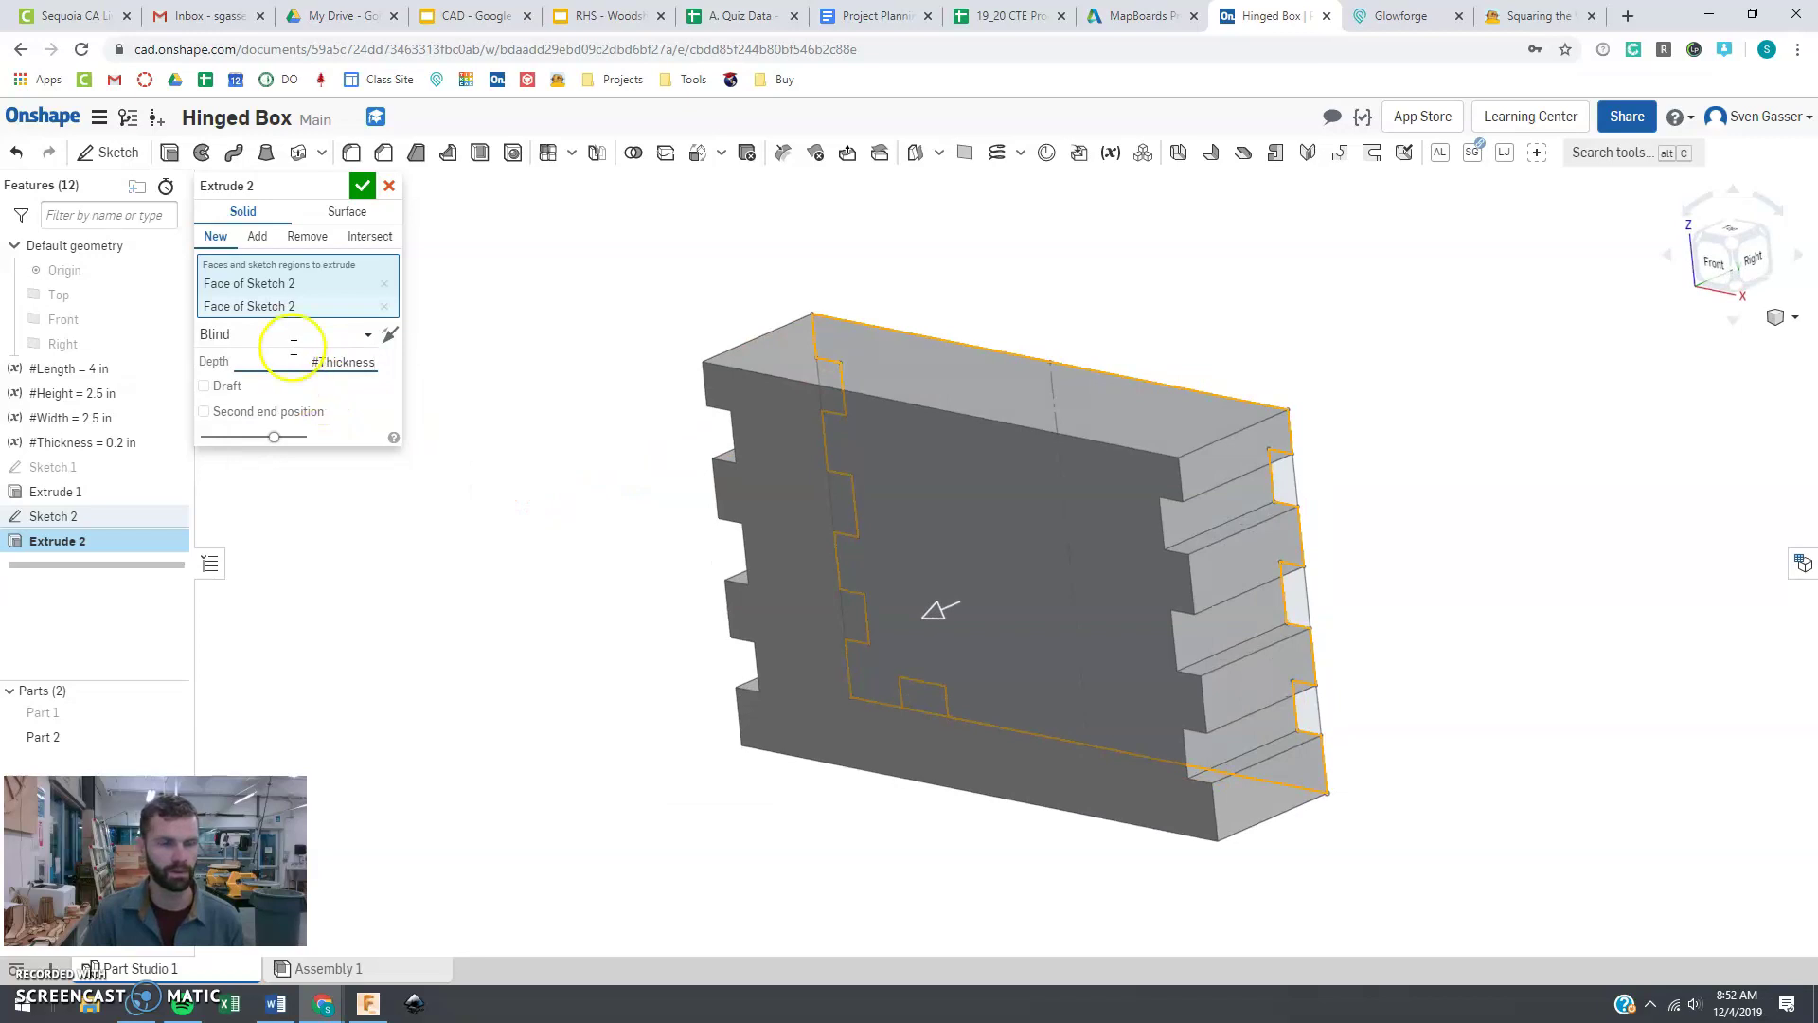
{"action": "left_click", "coordinate": [172, 716]}
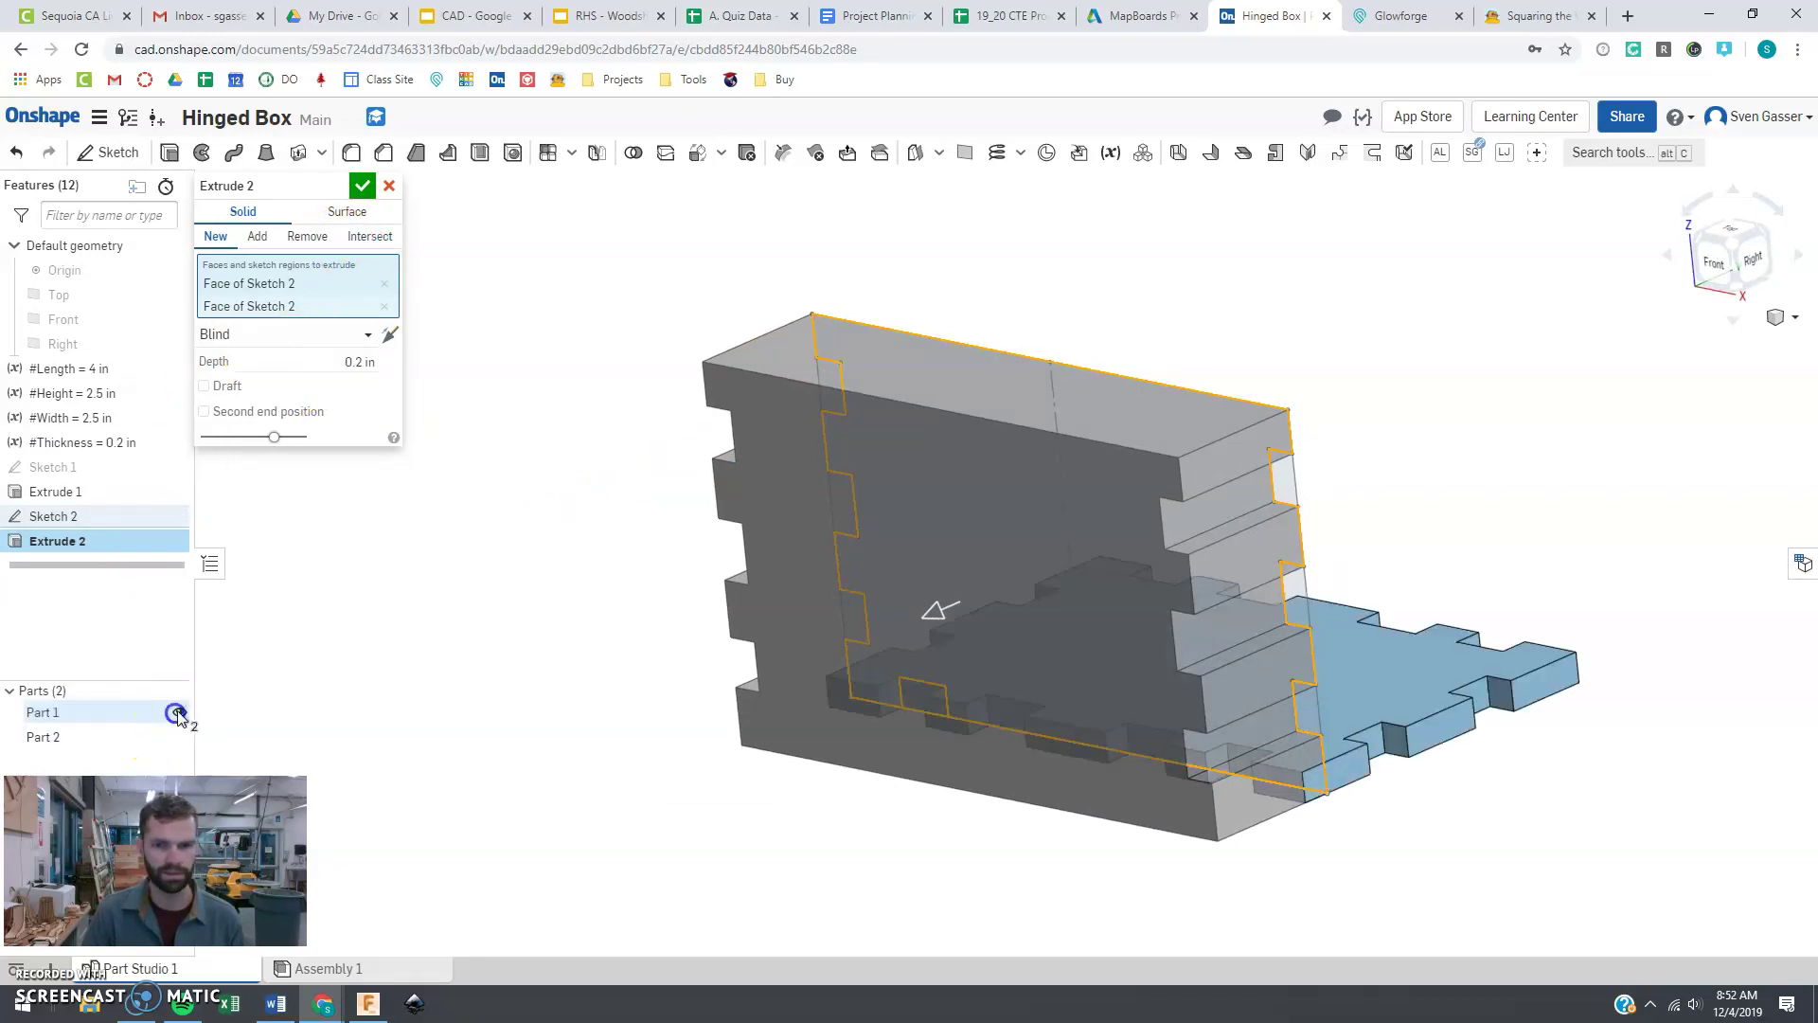
{"action": "mouse_move", "coordinate": [653, 644]}
{"action": "right_mouse_down"}
{"action": "mouse_move", "coordinate": [589, 657]}
{"action": "mouse_move", "coordinate": [641, 641]}
{"action": "right_mouse_up"}
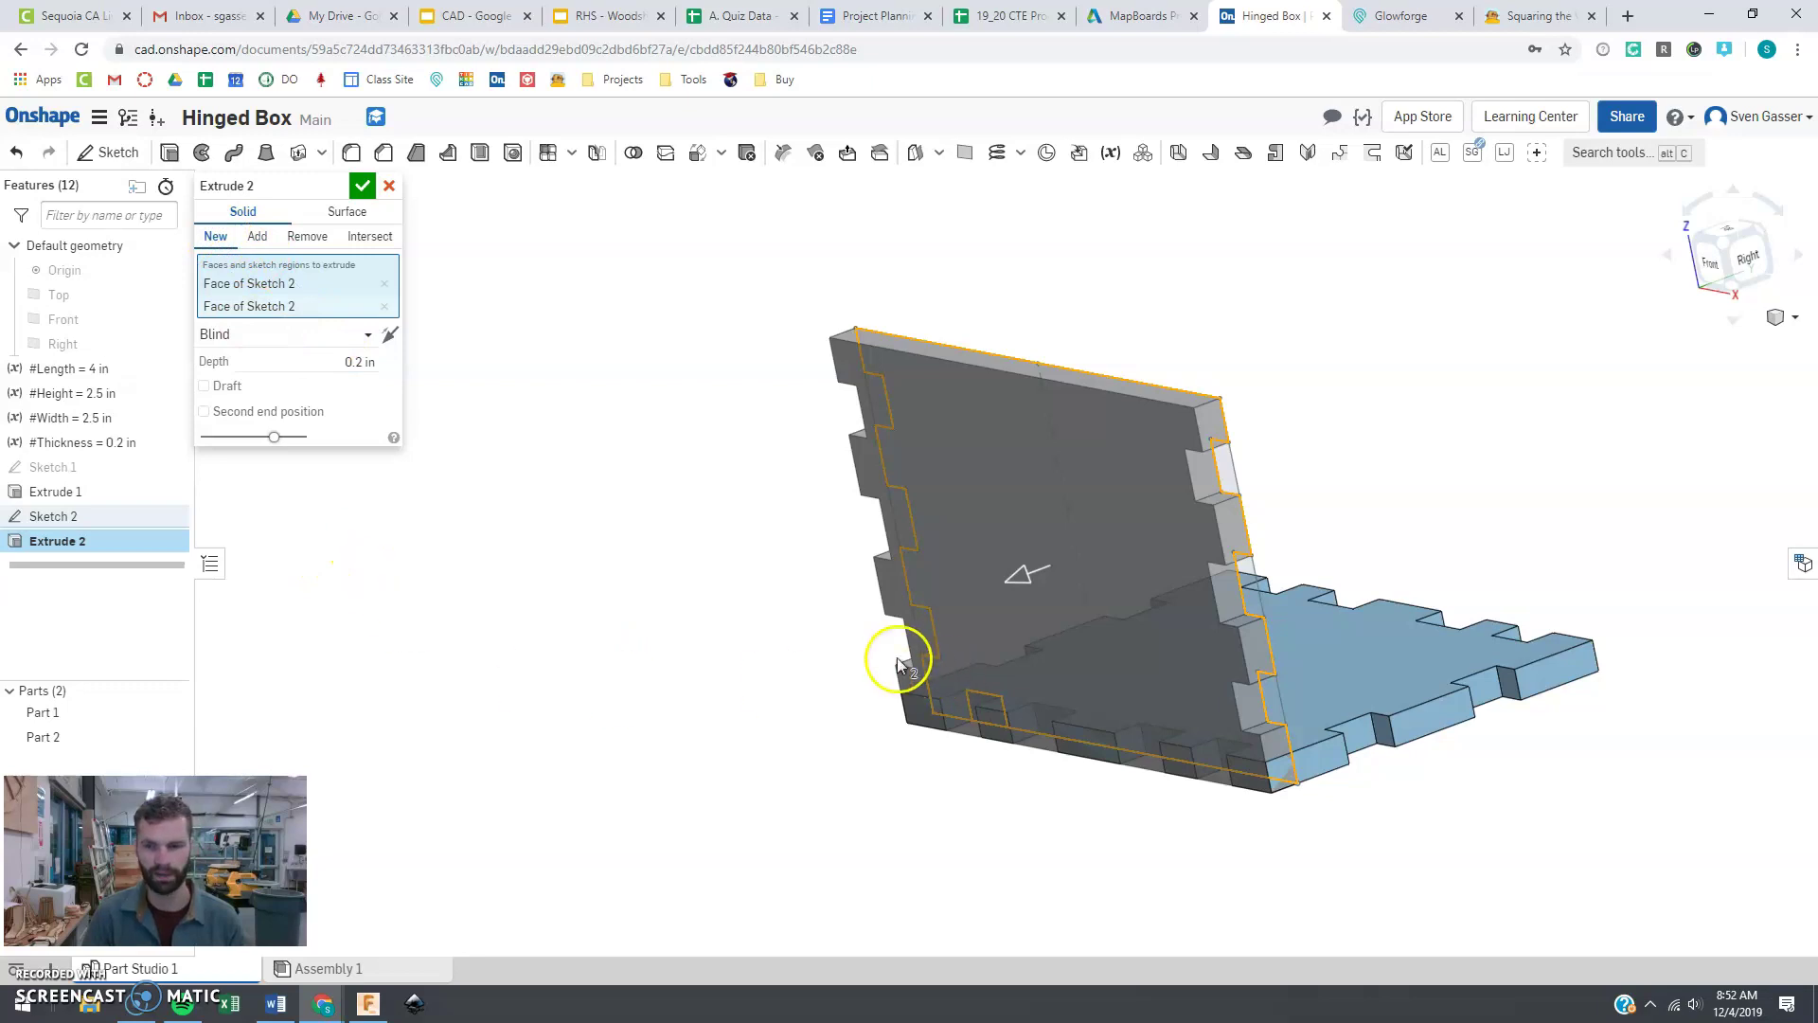
{"action": "left_click", "coordinate": [363, 186]}
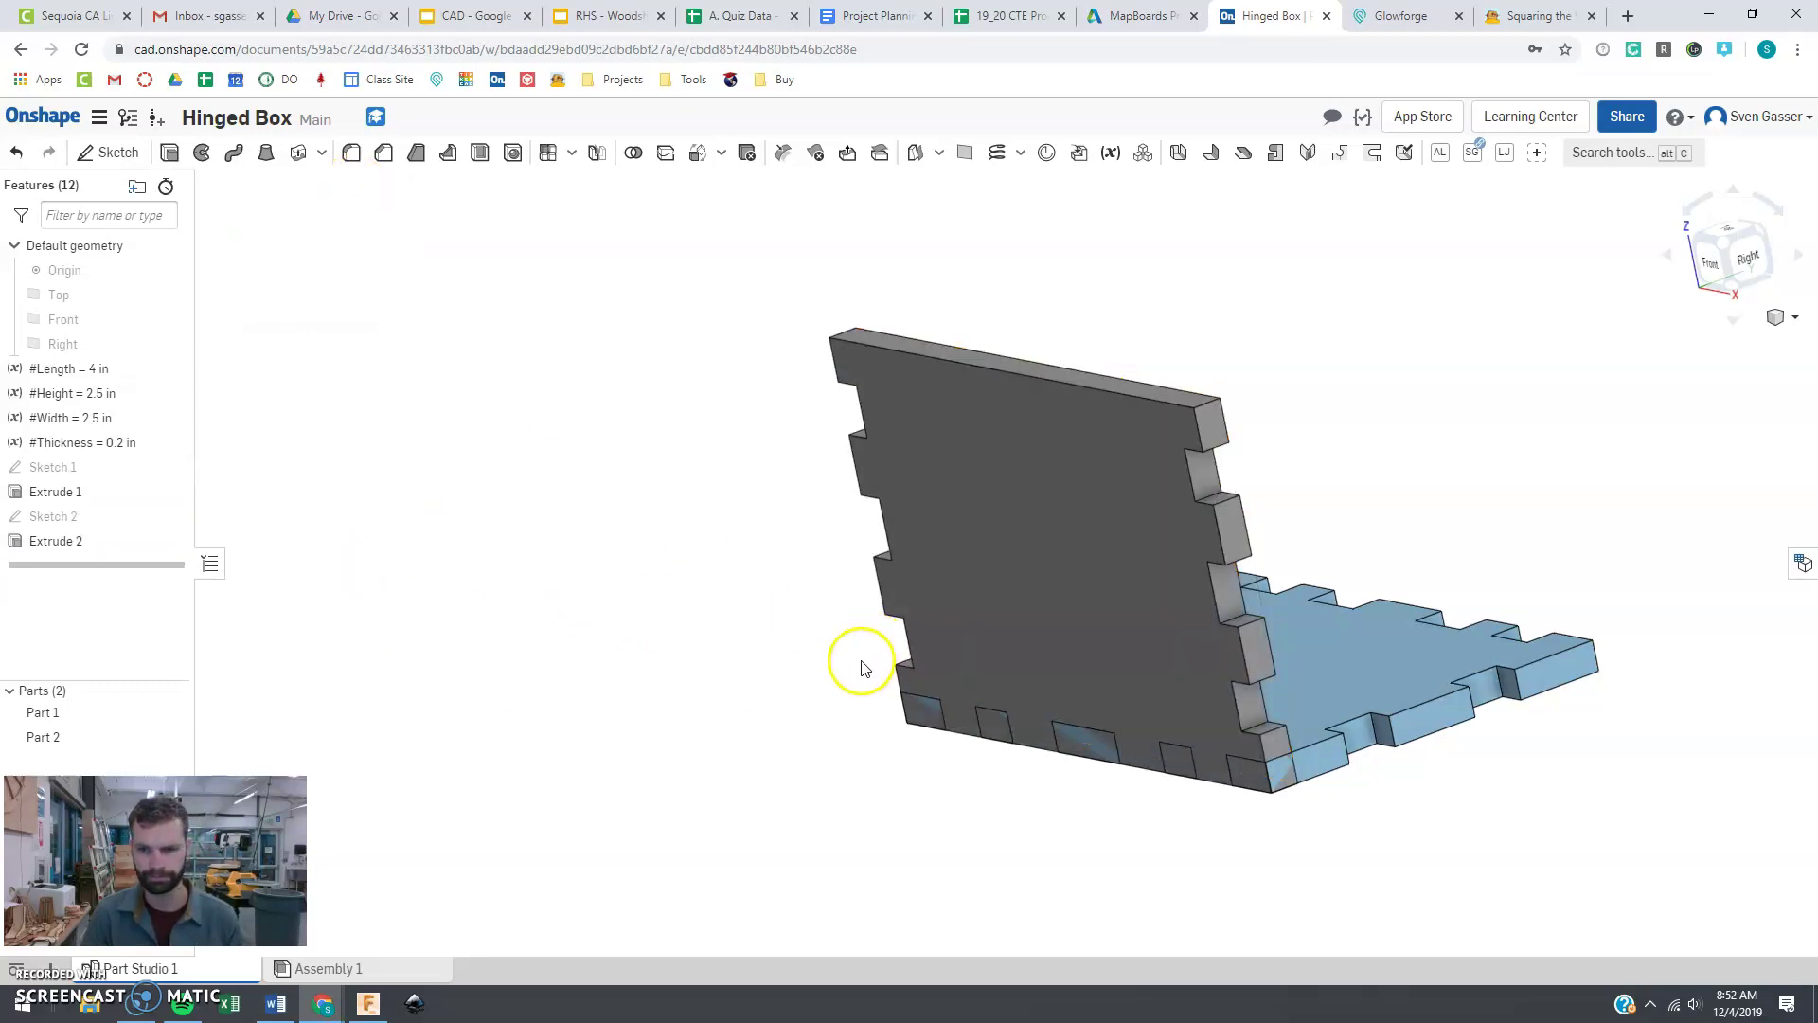
{"action": "mouse_move", "coordinate": [861, 662]}
{"action": "right_mouse_down"}
{"action": "mouse_move", "coordinate": [812, 670]}
{"action": "mouse_move", "coordinate": [827, 660]}
{"action": "right_mouse_up"}
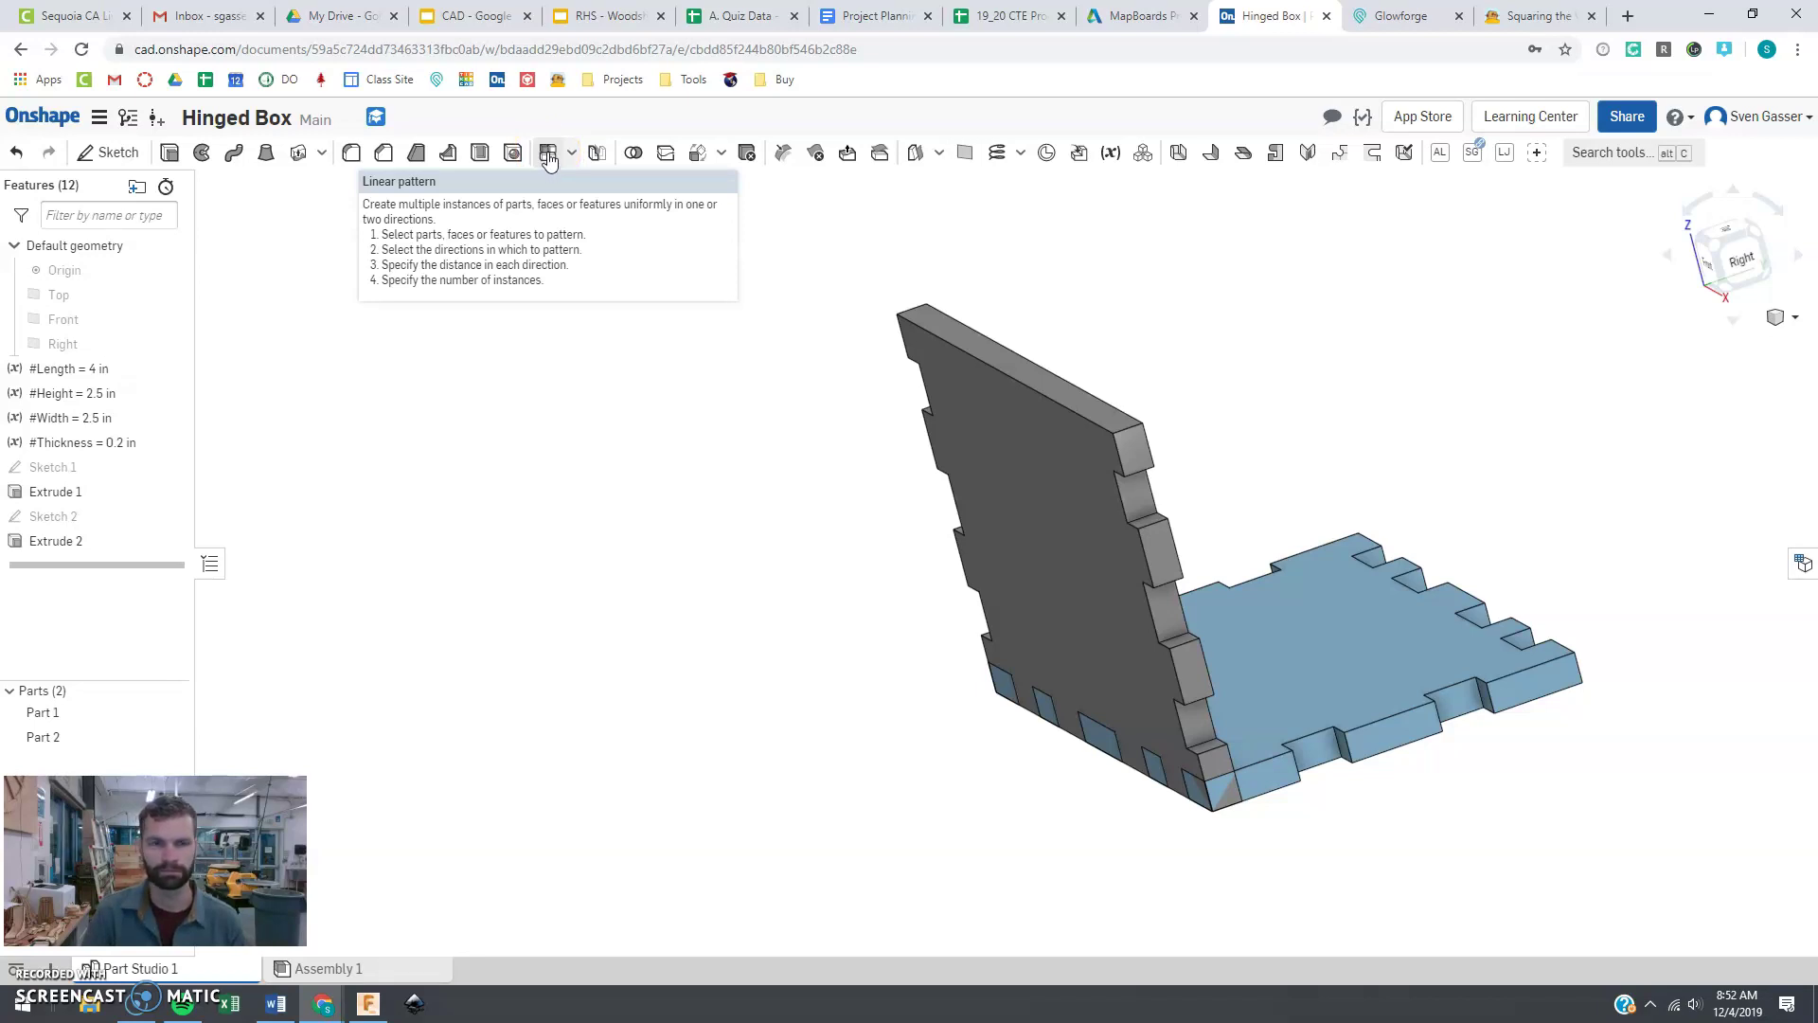
Step: Subtract the bottom panel (Part 1) from the side panel (Part 2), keeping Part 1, then start a linear pattern
{"action": "left_click", "coordinate": [629, 151]}
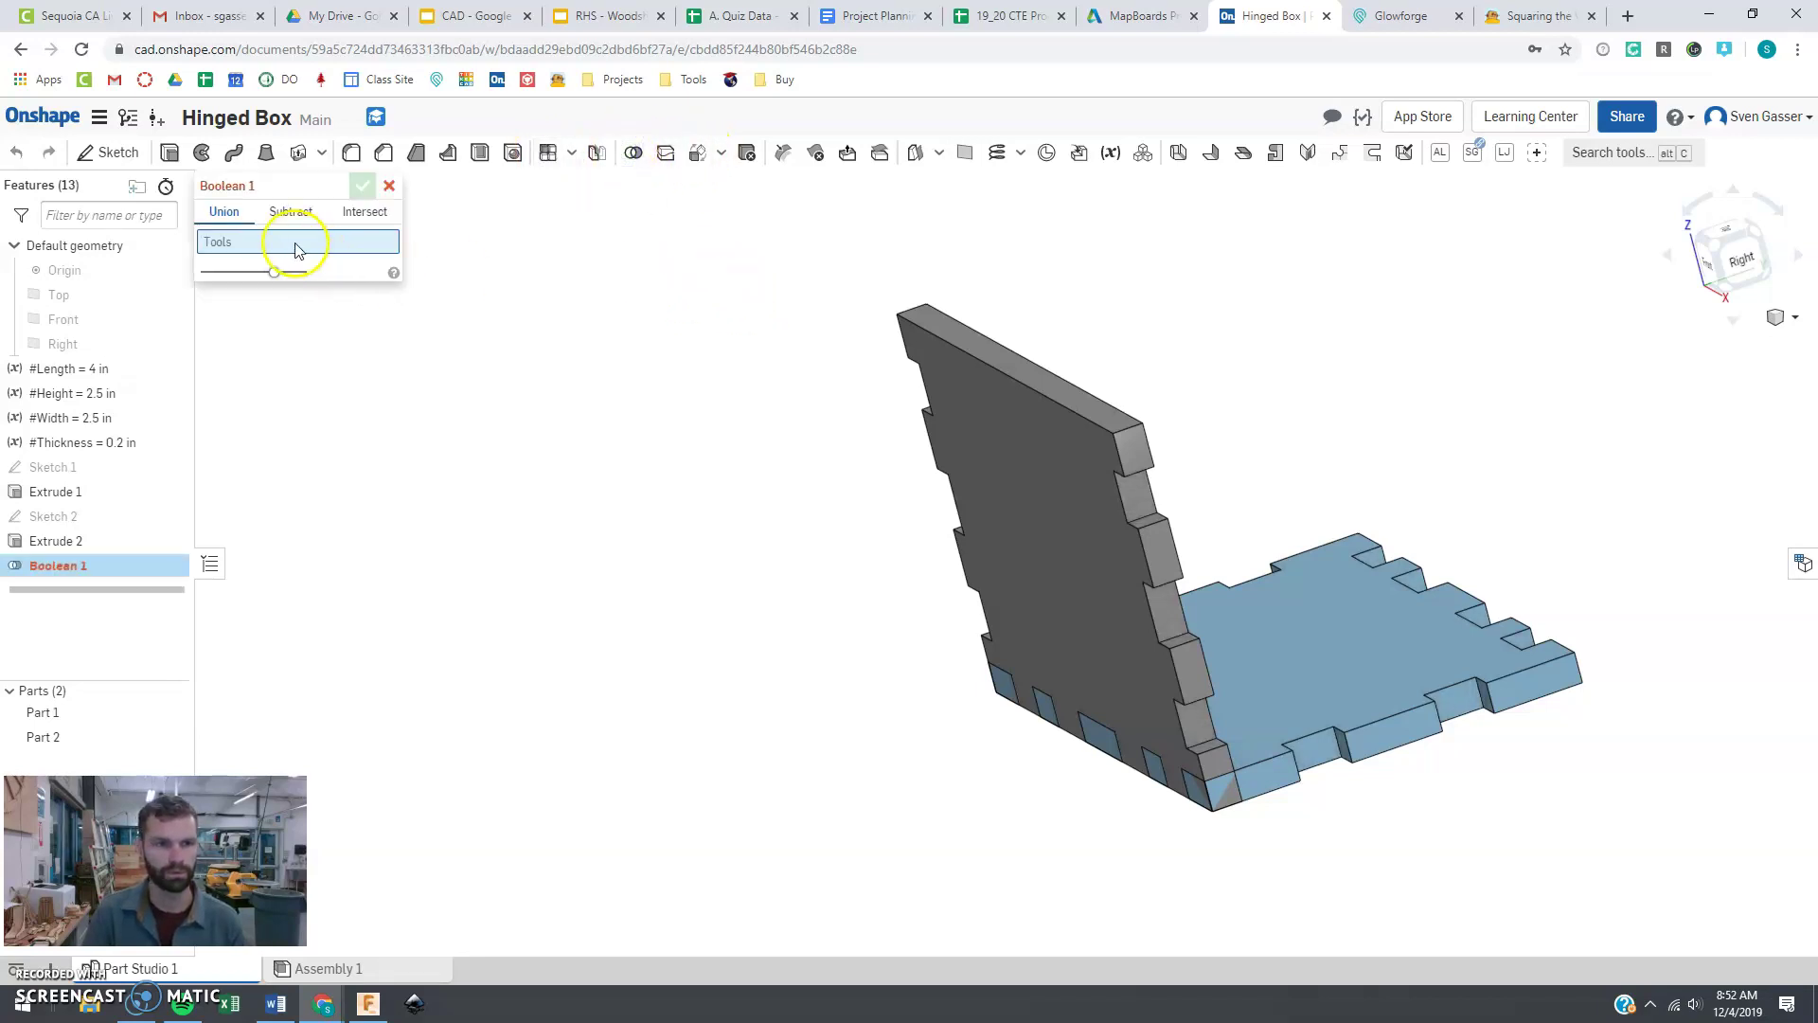
{"action": "left_click", "coordinate": [284, 214]}
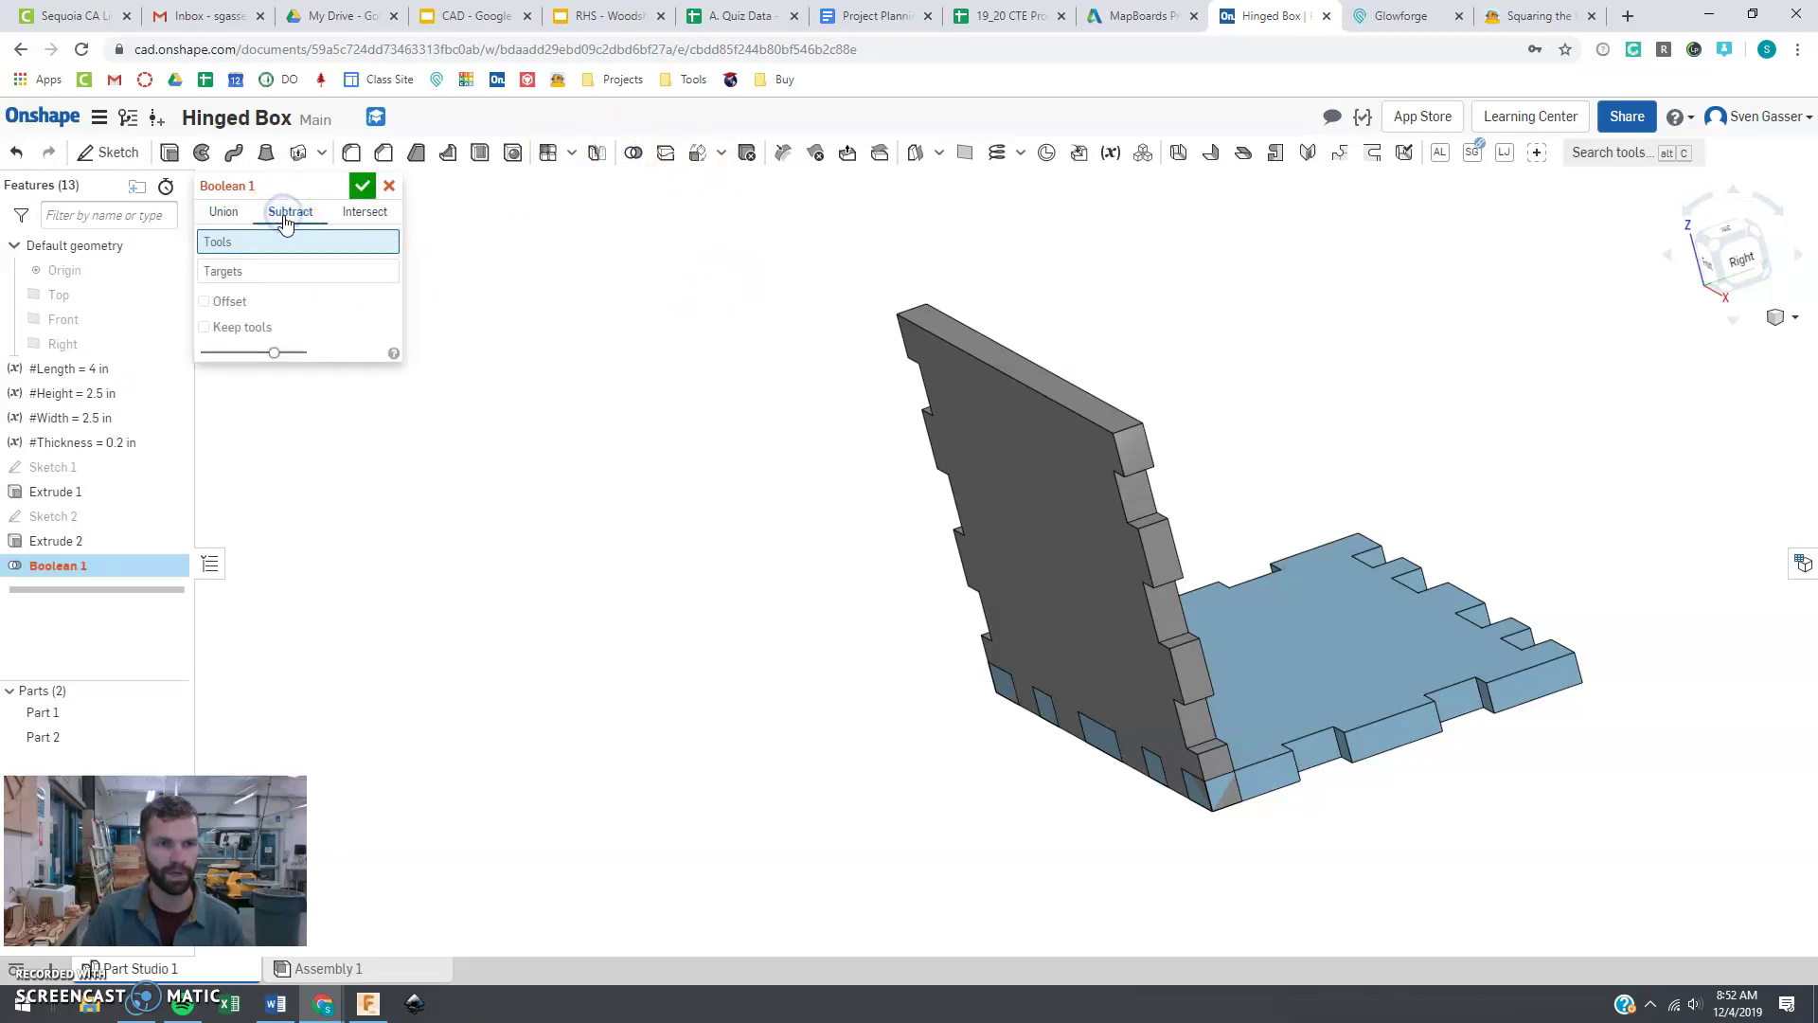
{"action": "left_click", "coordinate": [1364, 671]}
{"action": "left_click", "coordinate": [284, 288]}
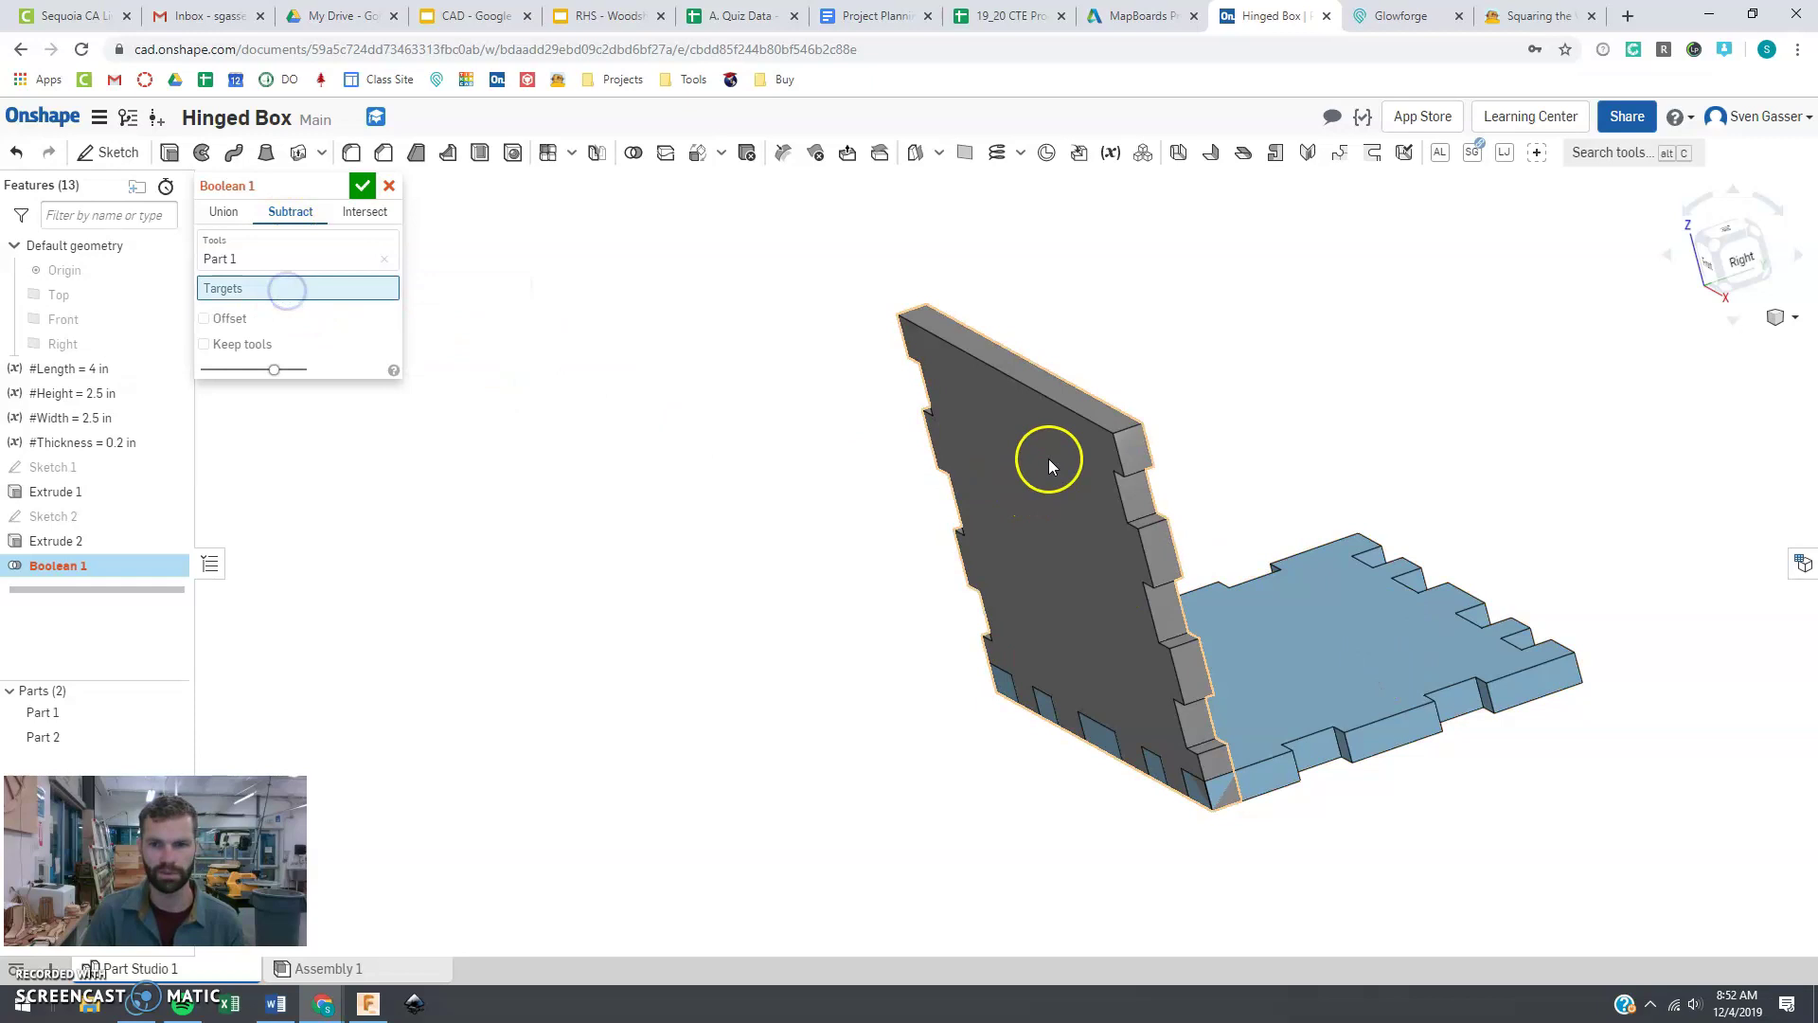
{"action": "left_click", "coordinate": [1049, 464]}
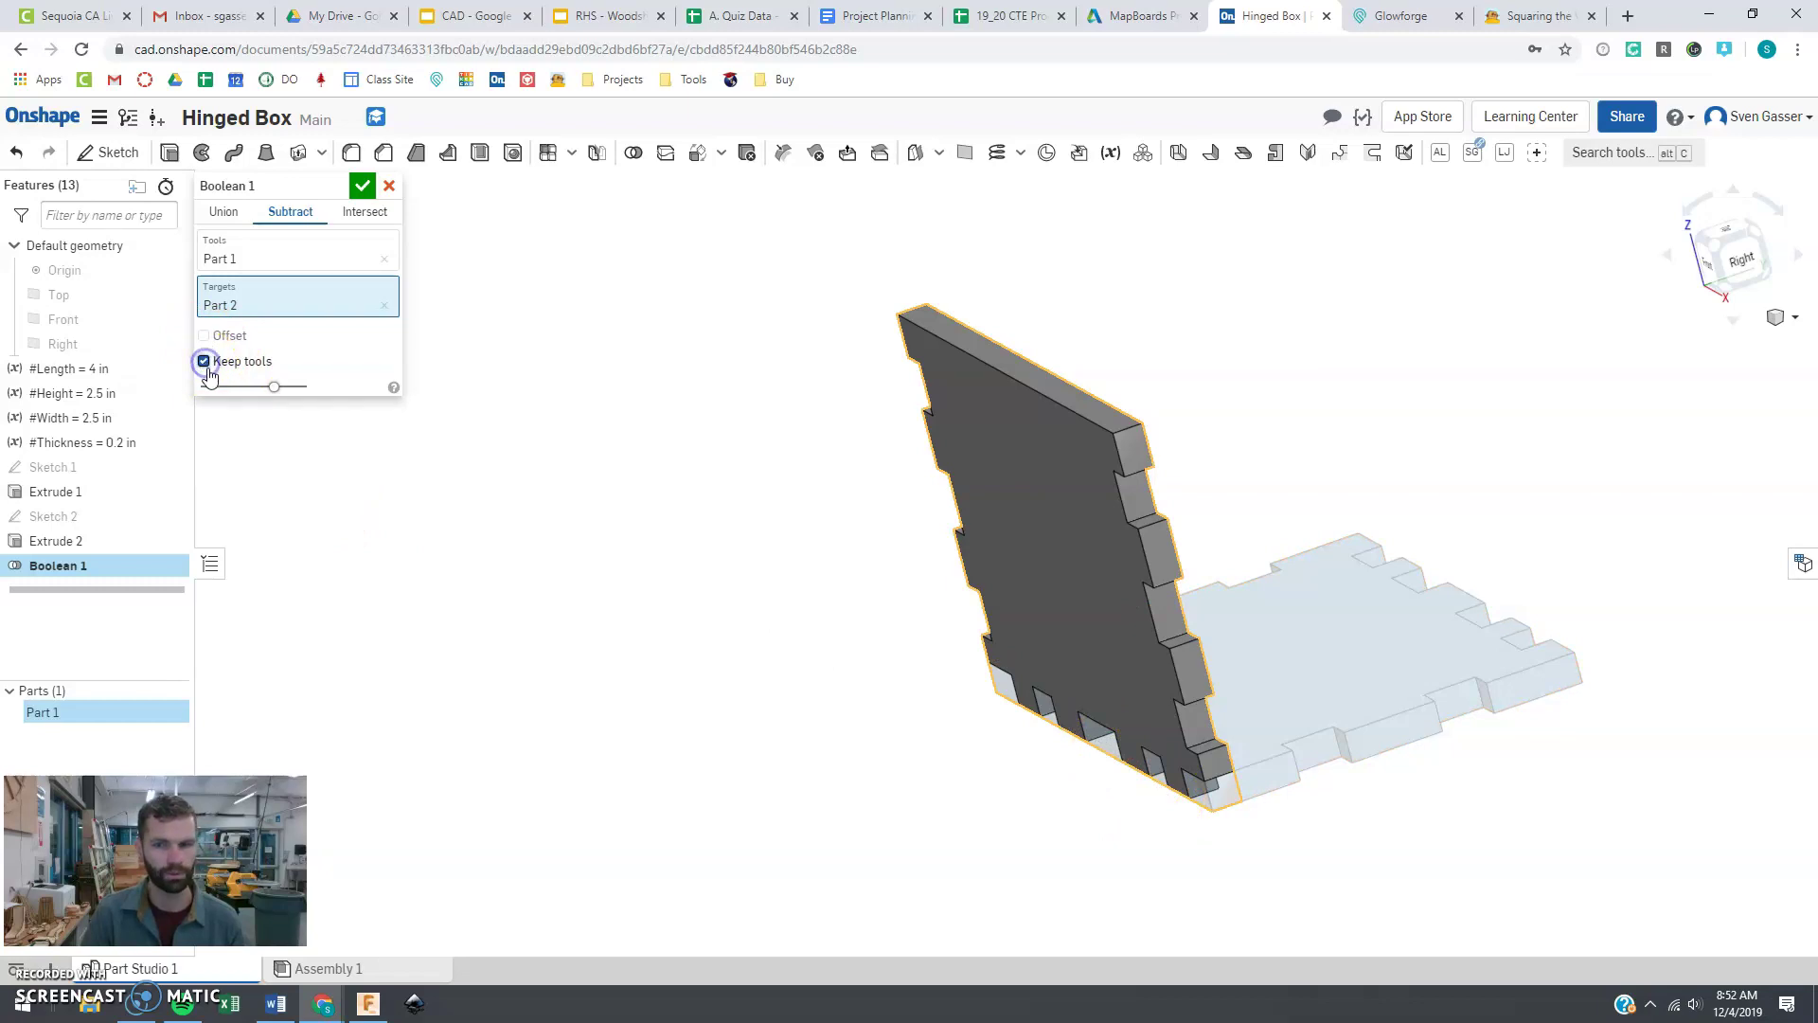
{"action": "left_click", "coordinate": [366, 187]}
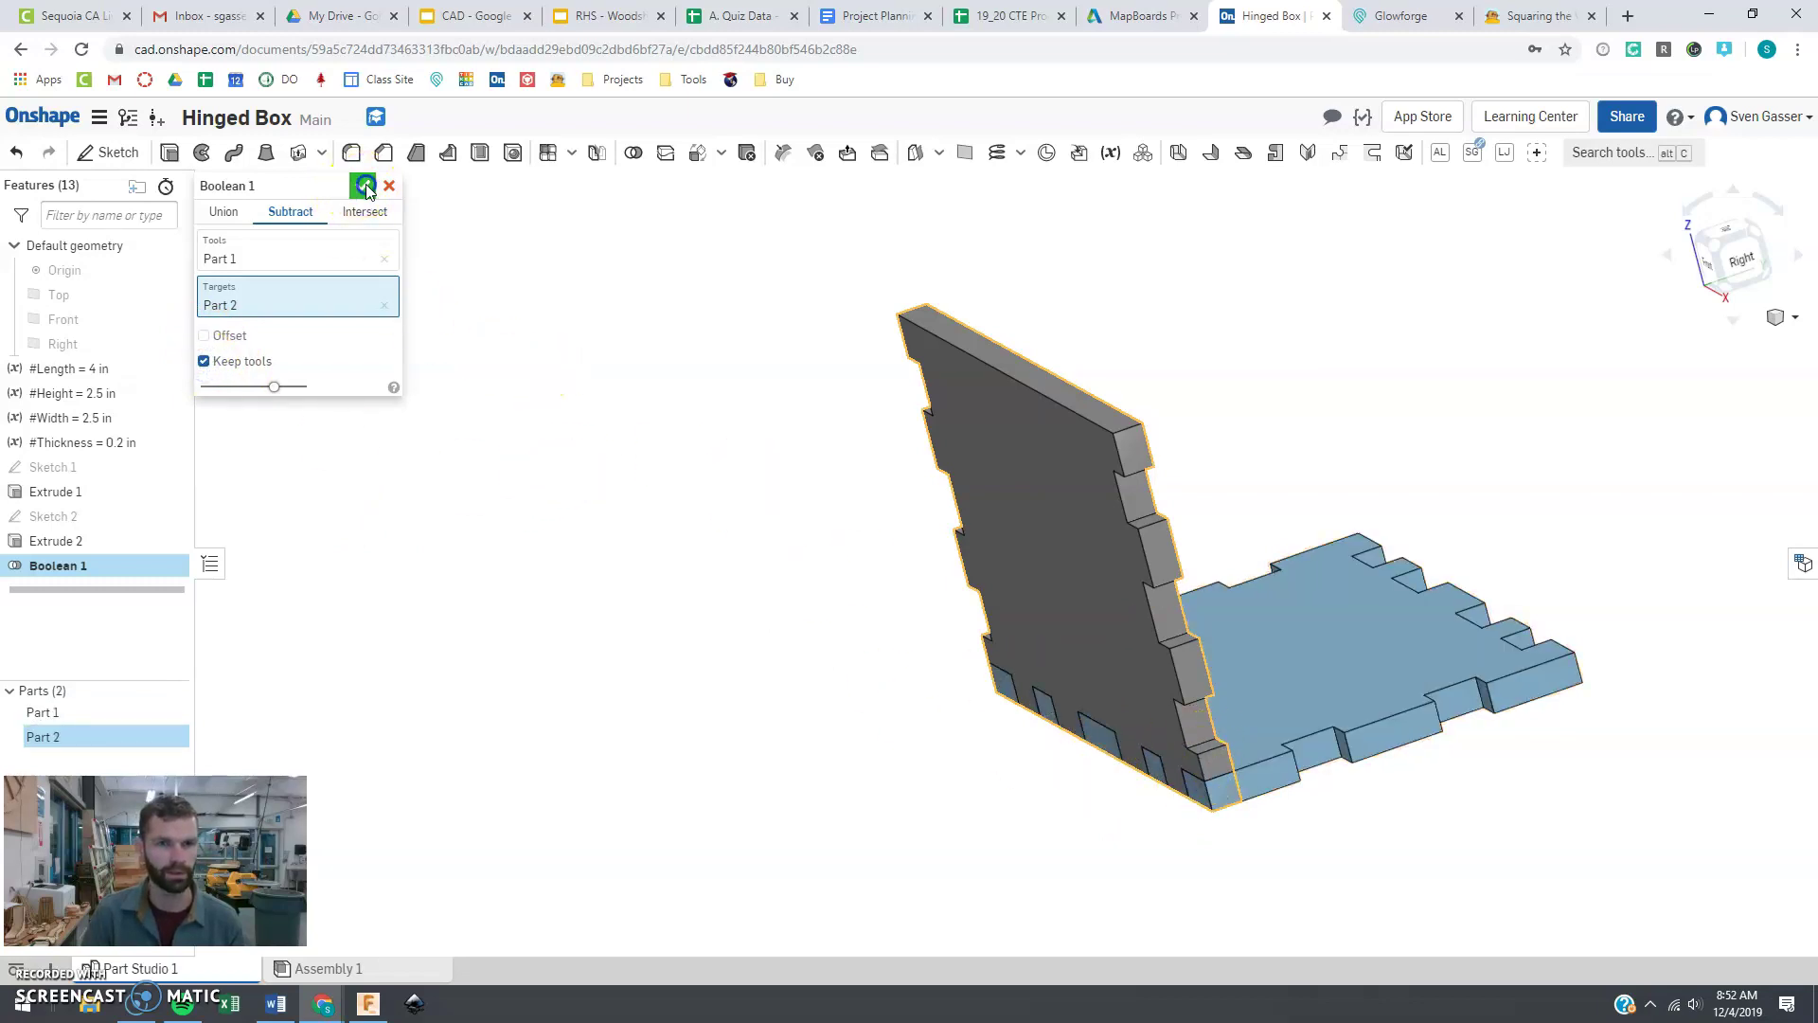
{"action": "left_click", "coordinate": [546, 152]}
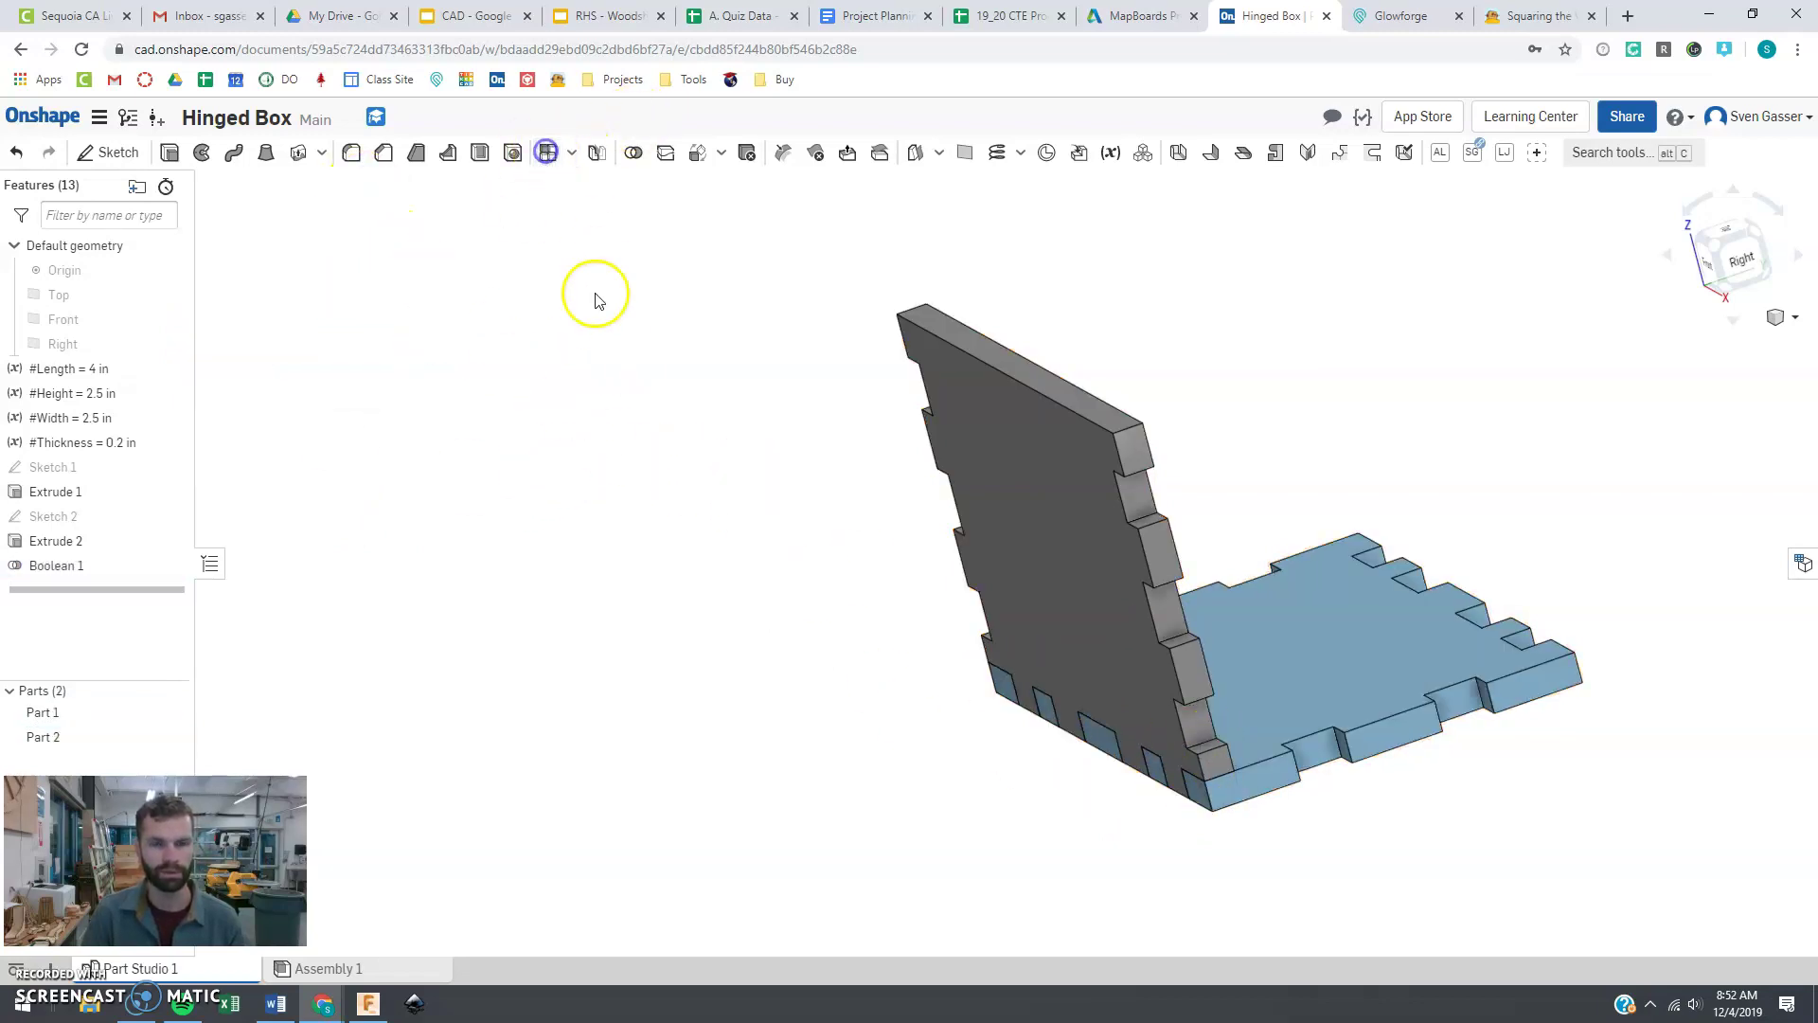
Step: Pattern Part 2 along the bottom panel's edge in the flipped direction with 2 instances
{"action": "left_click", "coordinate": [1089, 557]}
{"action": "left_click", "coordinate": [279, 322]}
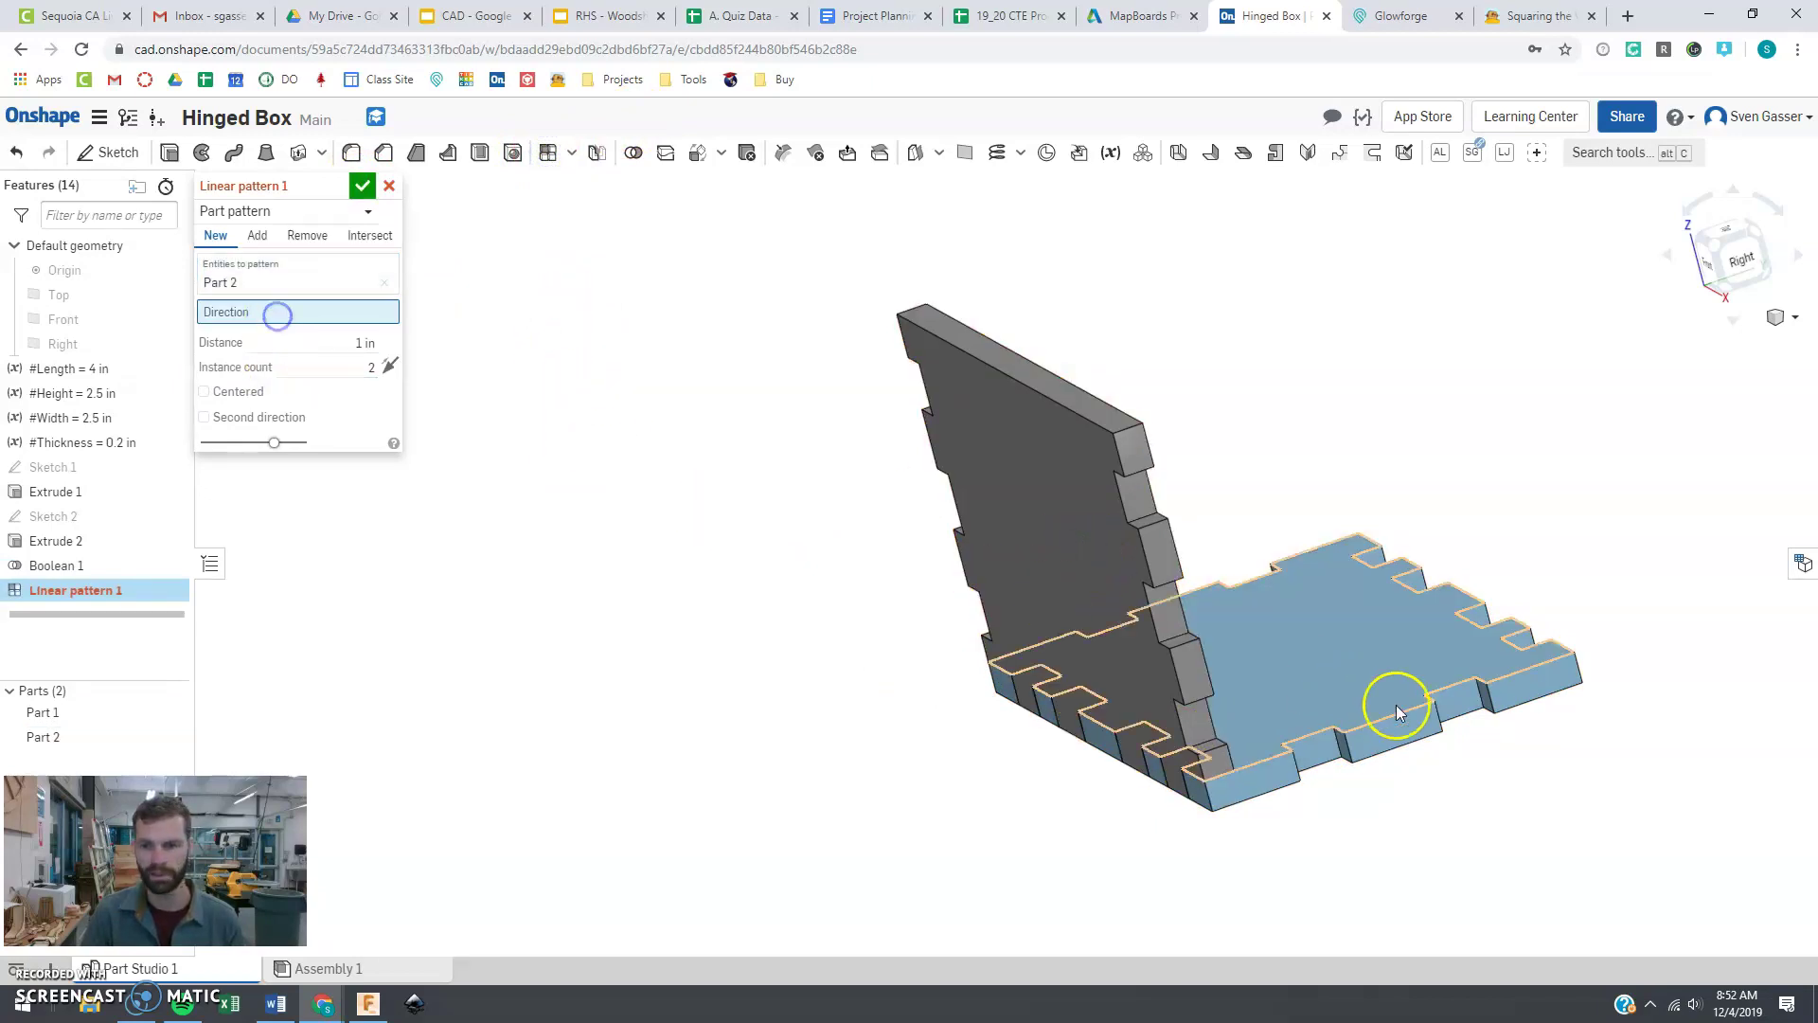
{"action": "left_click", "coordinate": [1389, 712]}
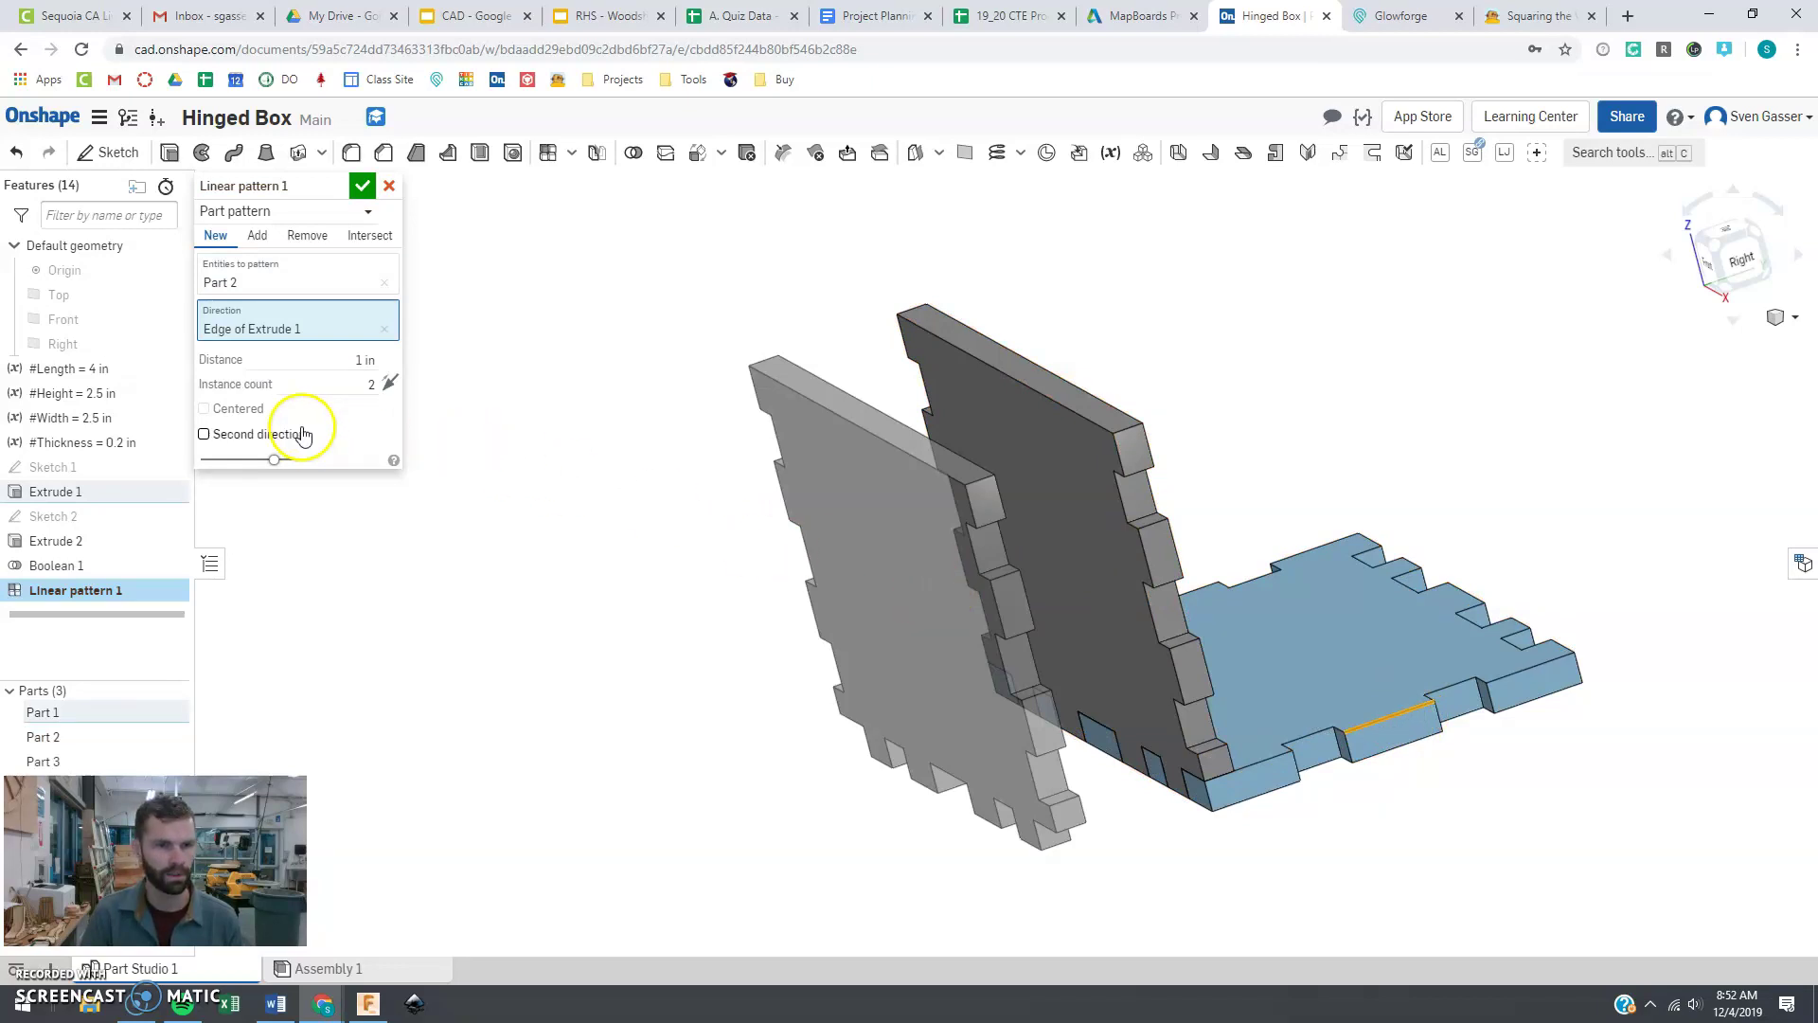
{"action": "left_click", "coordinate": [389, 382]}
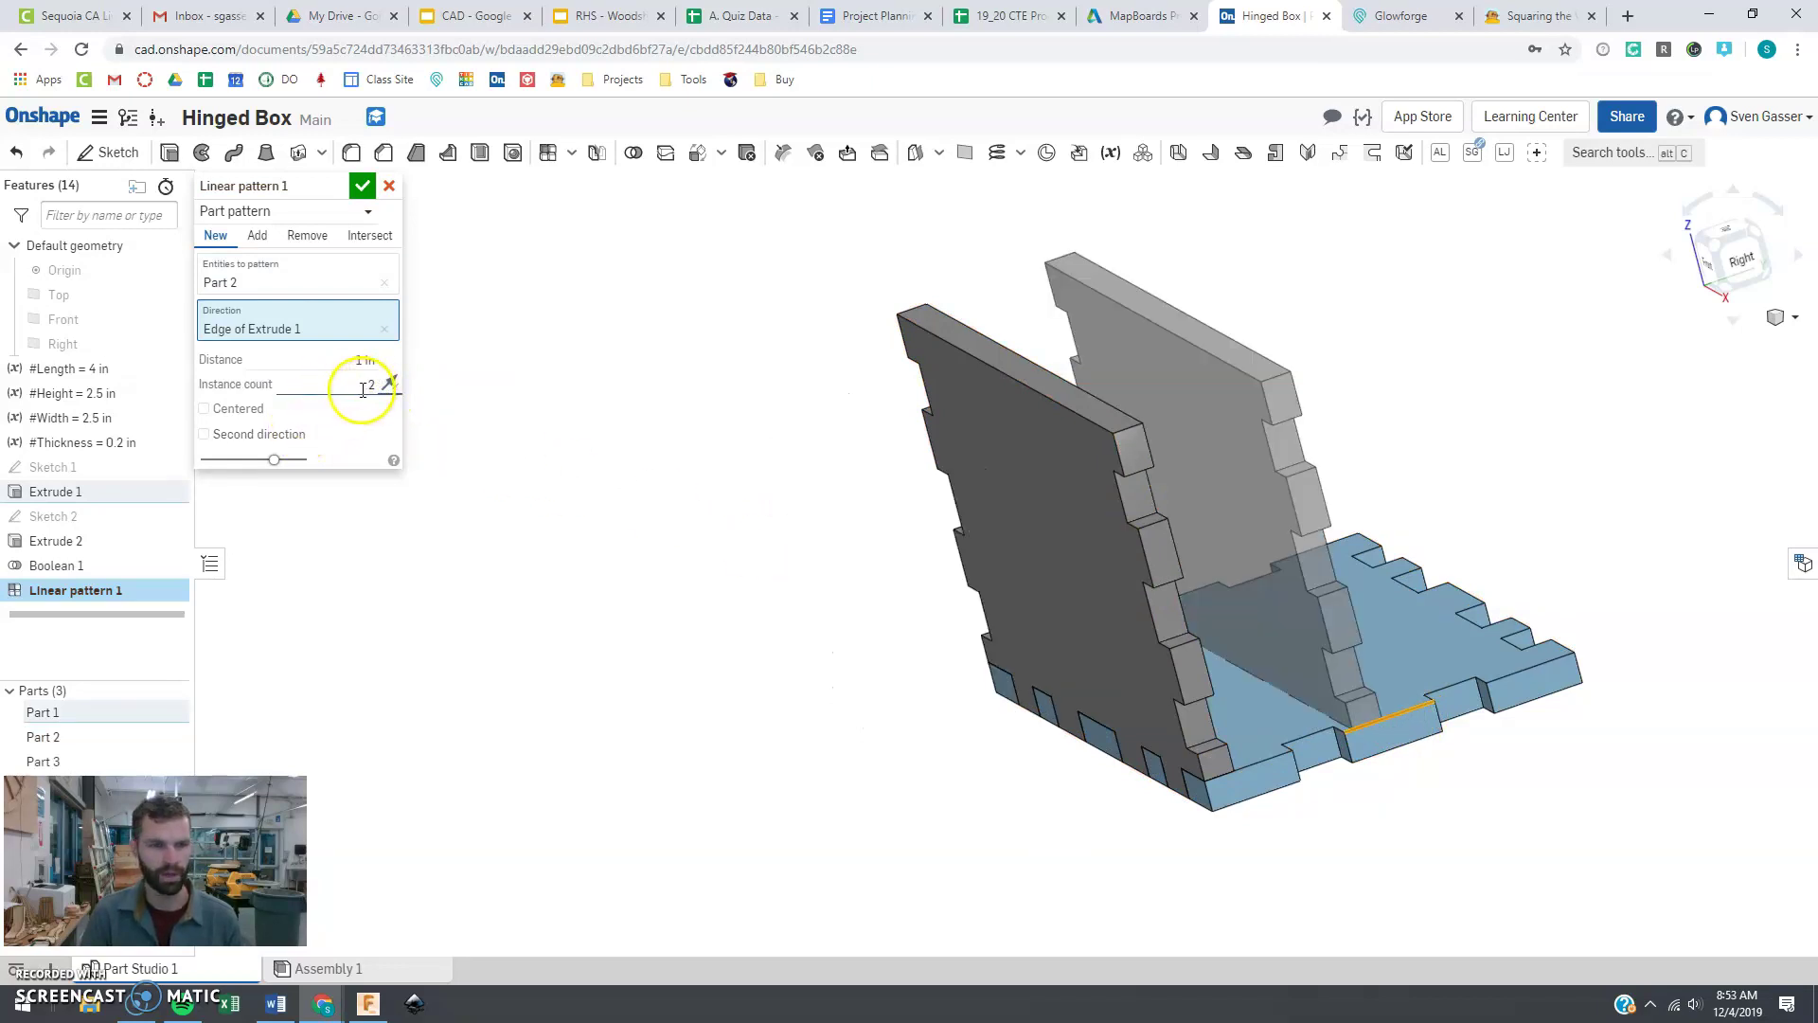
{"action": "double_click", "coordinate": [364, 386]}
Step: Set the pattern spacing to #Width-#Thickness
{"action": "left_click", "coordinate": [349, 365]}
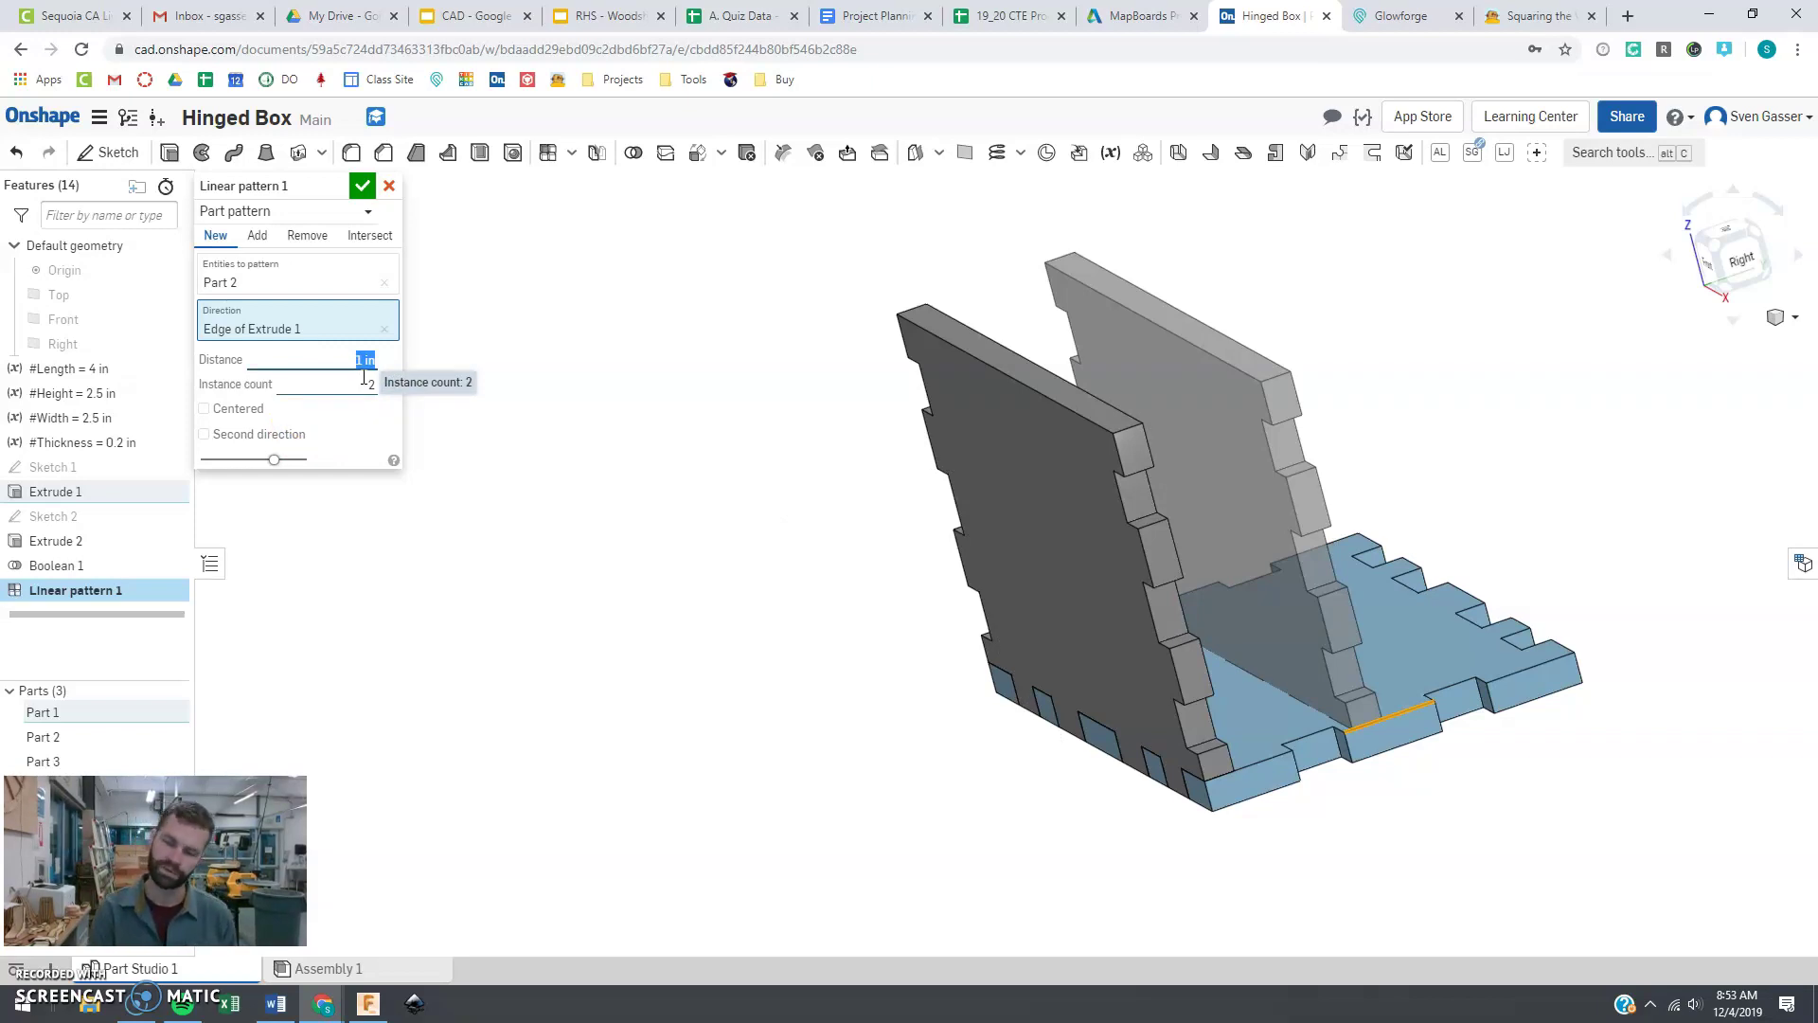
{"action": "type", "text": "w"}
{"action": "left_click", "coordinate": [366, 384]}
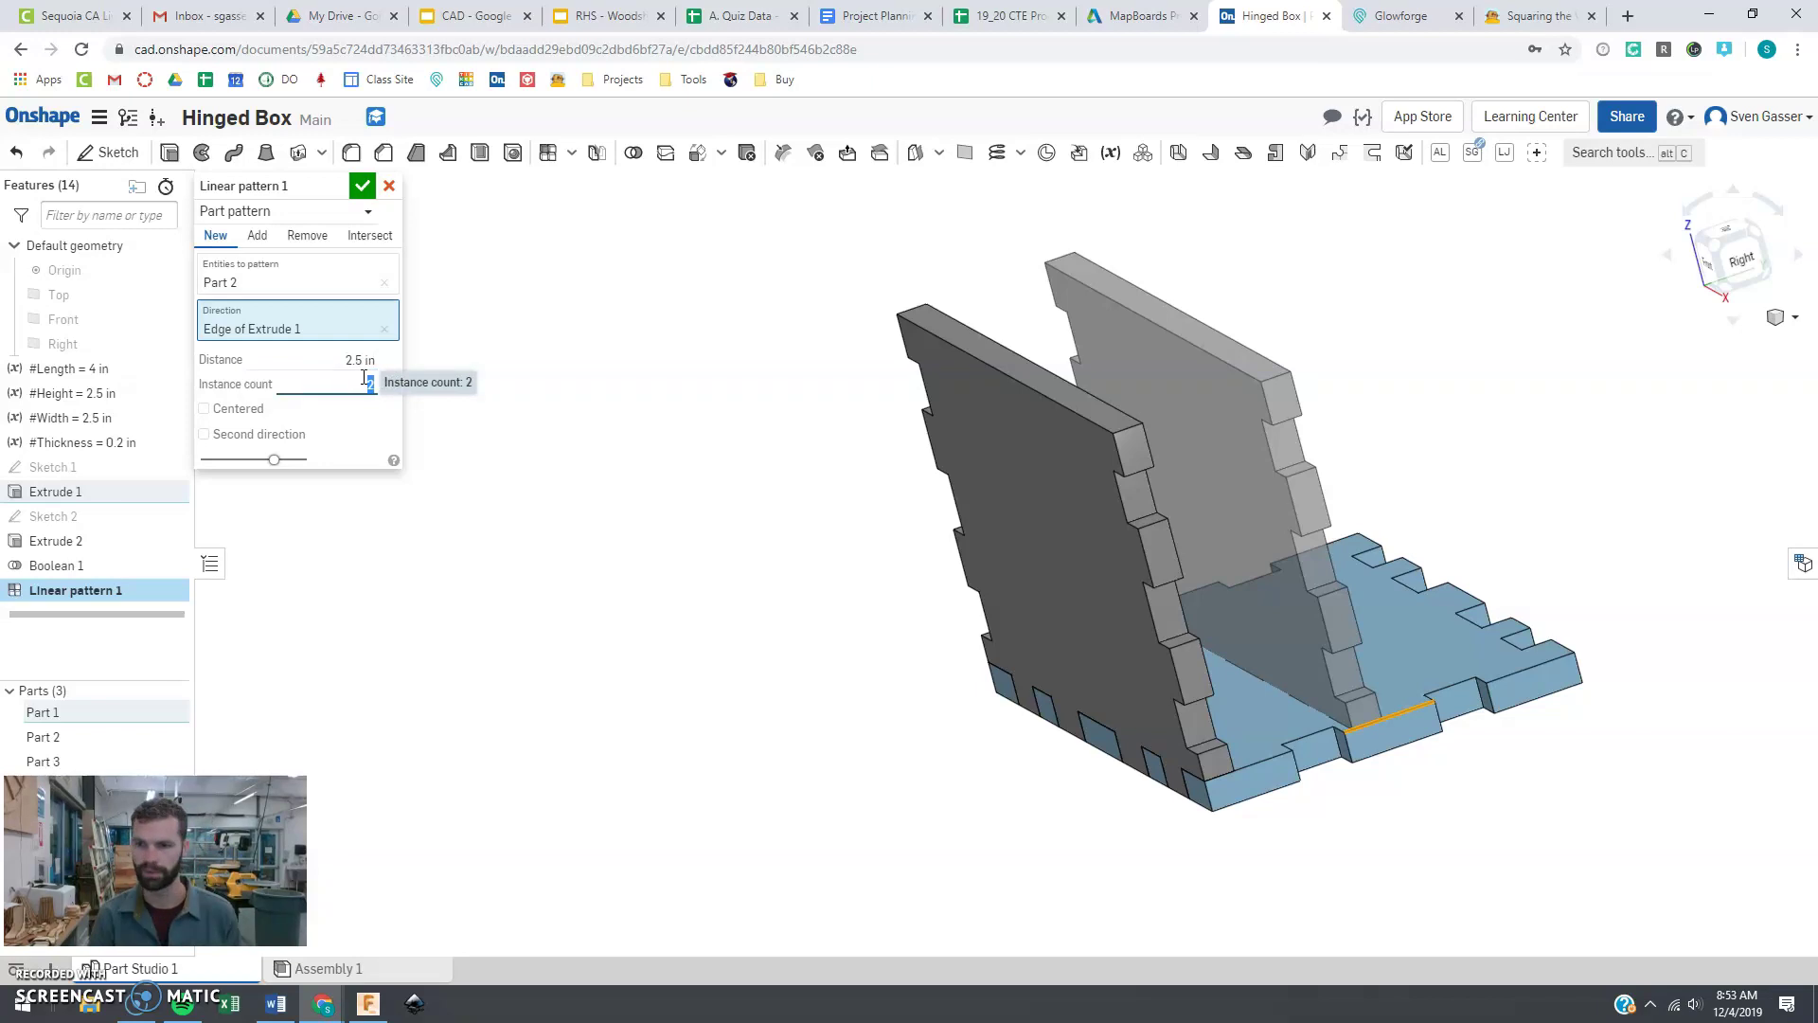
{"action": "right_click_drag", "start_coordinate": [1486, 609], "coordinate": [1497, 653]}
{"action": "left_click", "coordinate": [1203, 764]}
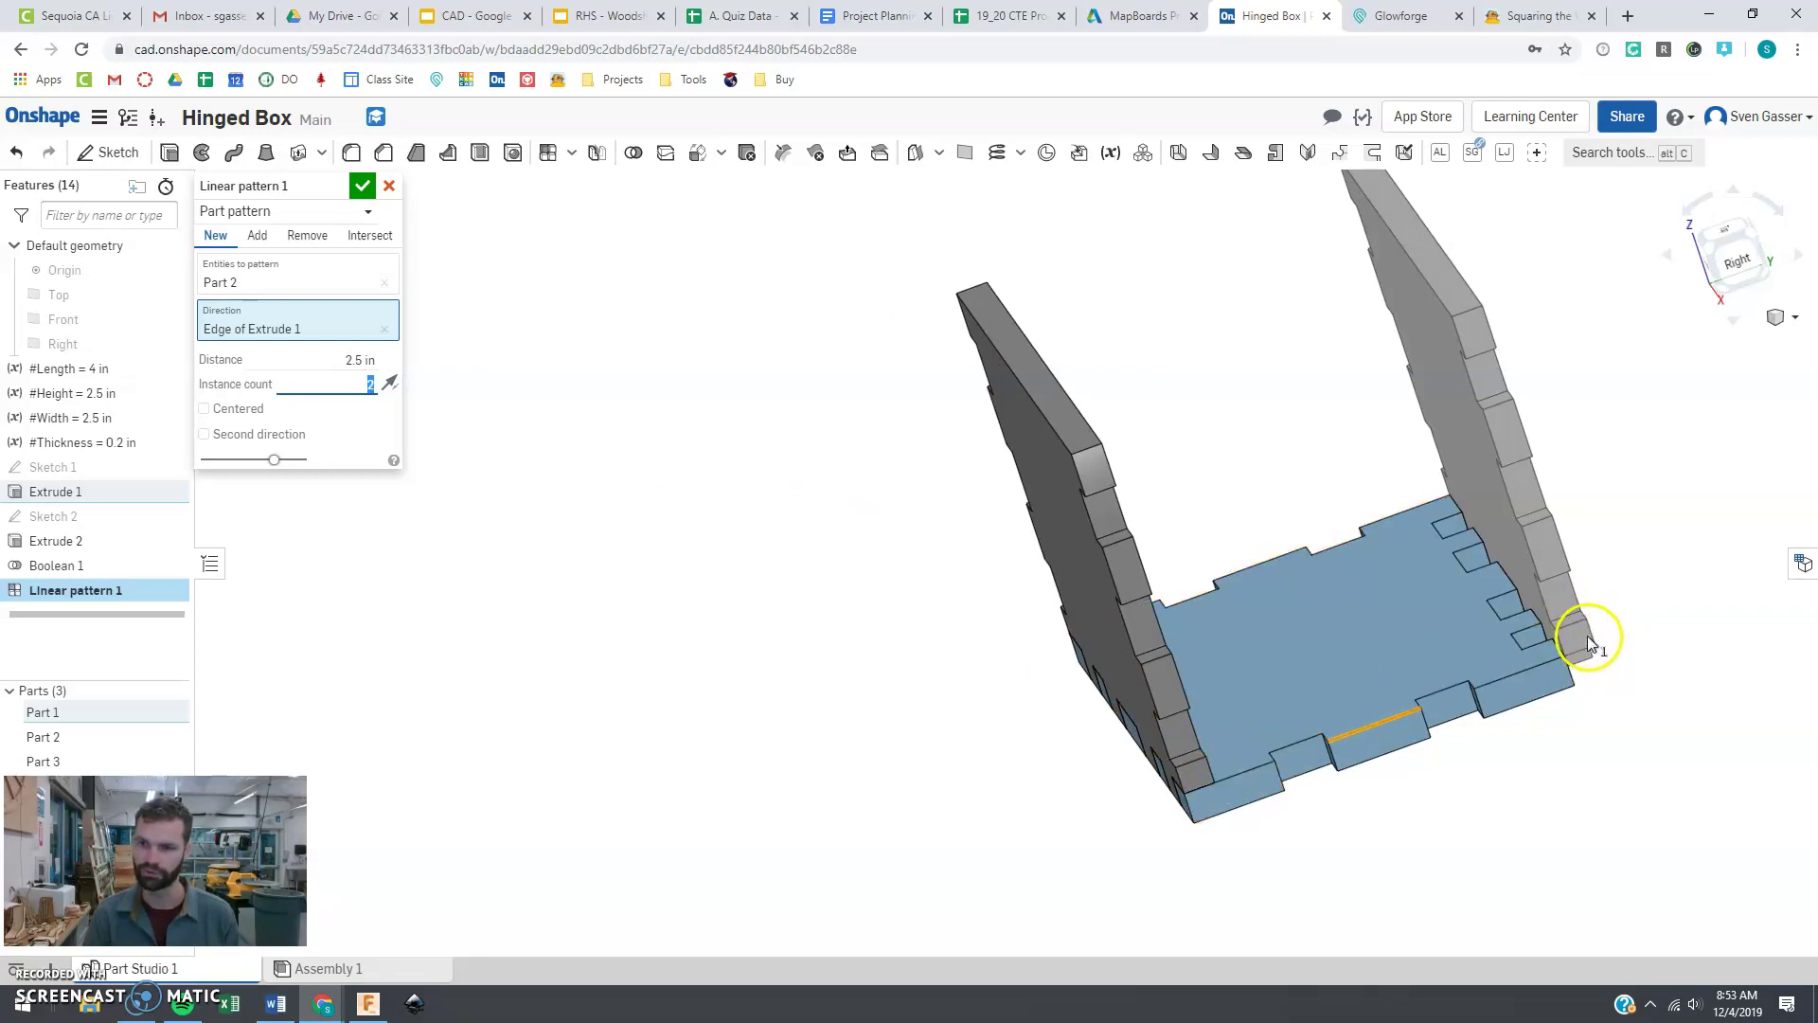
{"action": "left_click", "coordinate": [368, 361]}
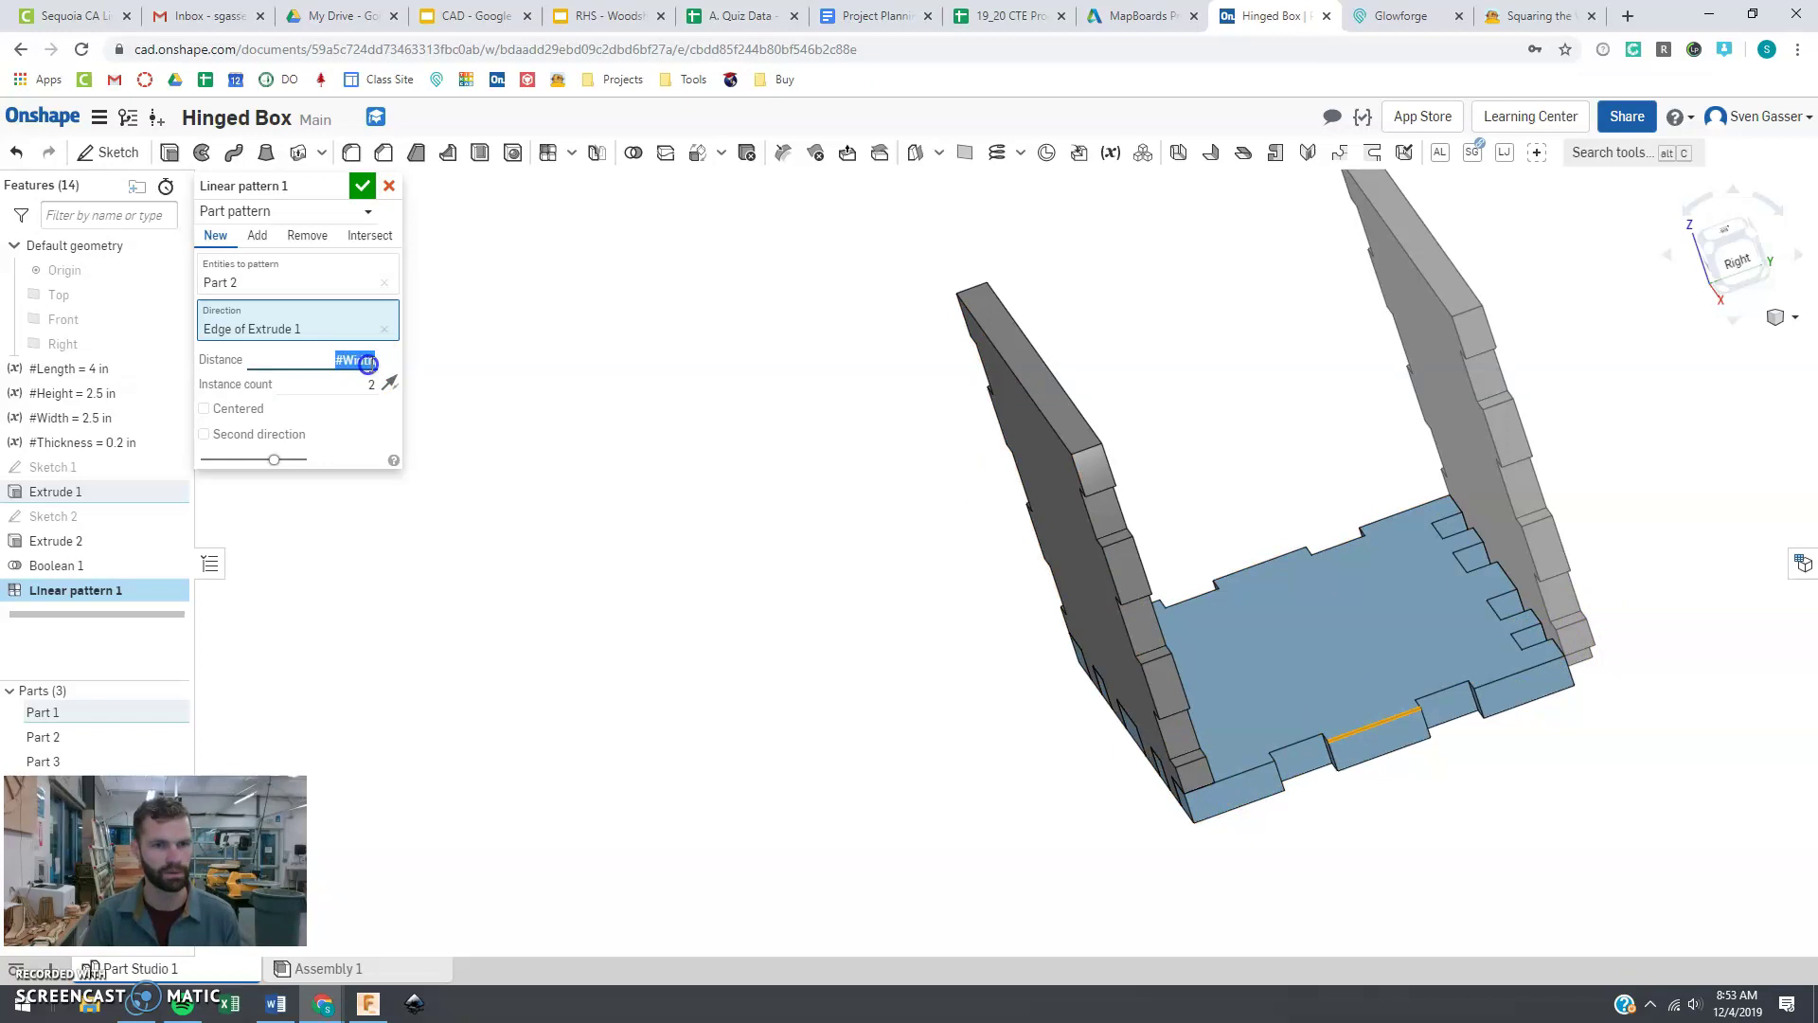
{"action": "type", "text": "-"}
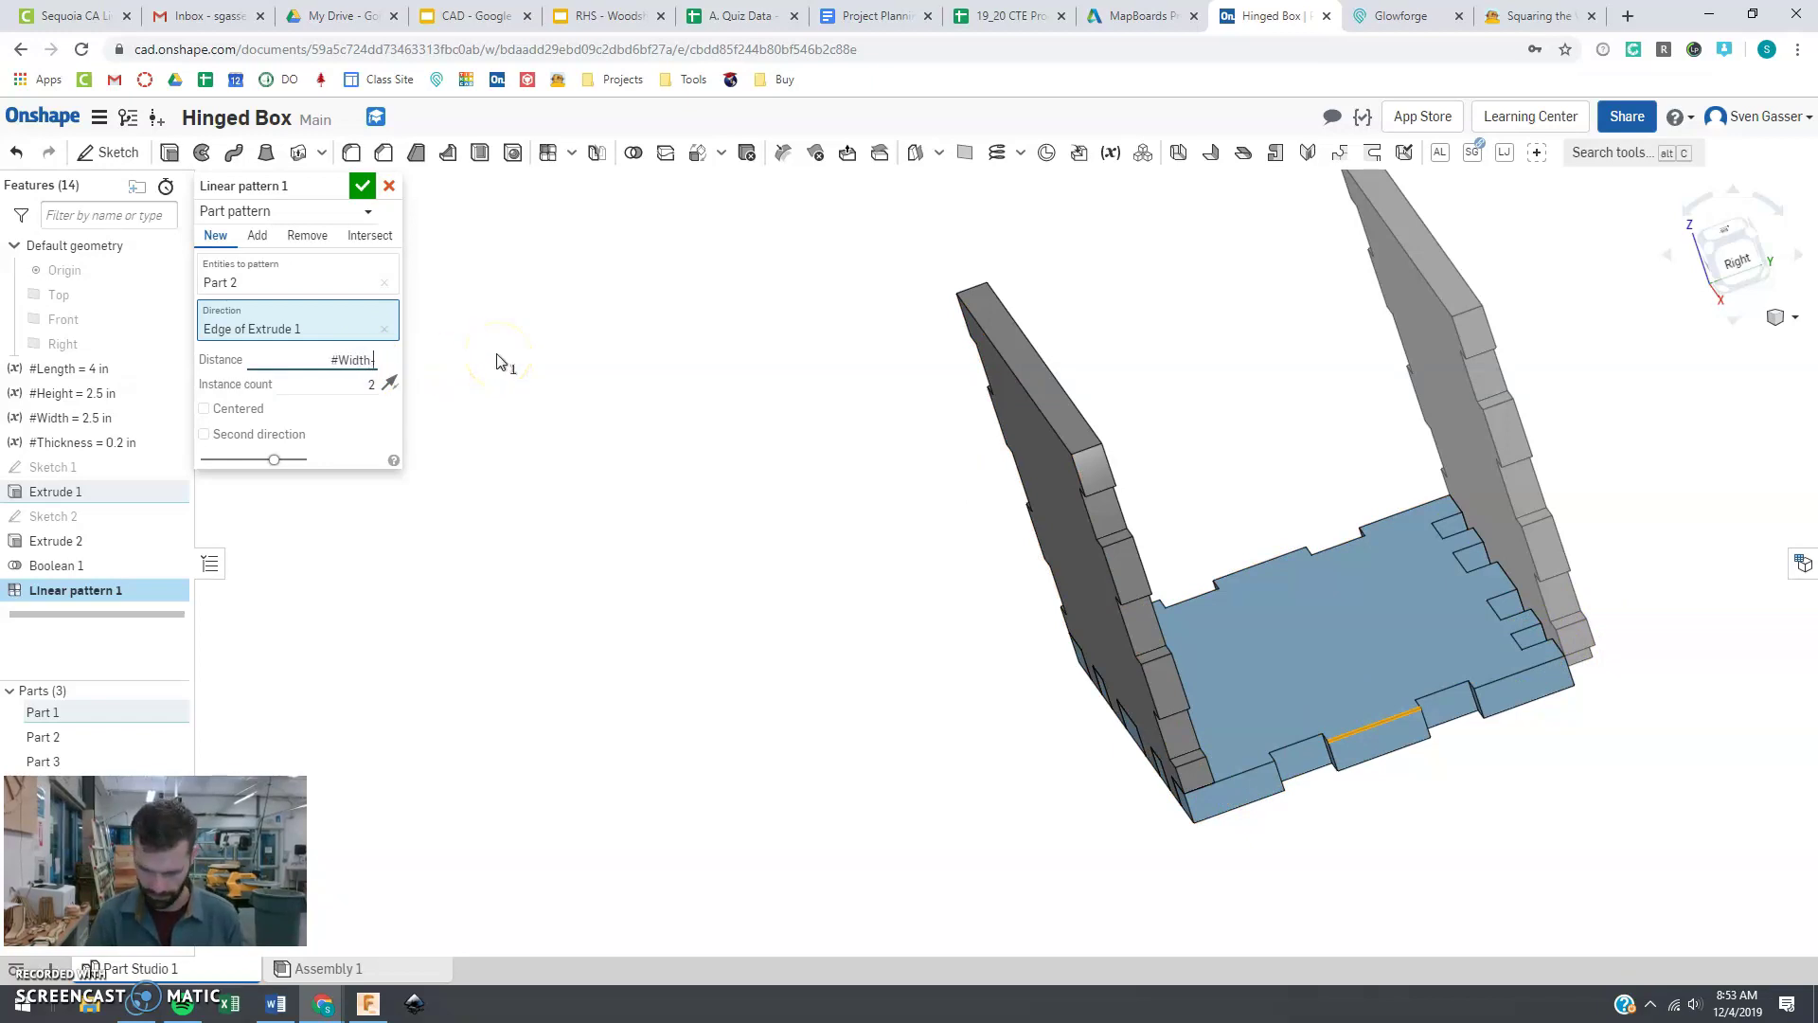
{"action": "type", "text": "t"}
{"action": "key", "text": "Return"}
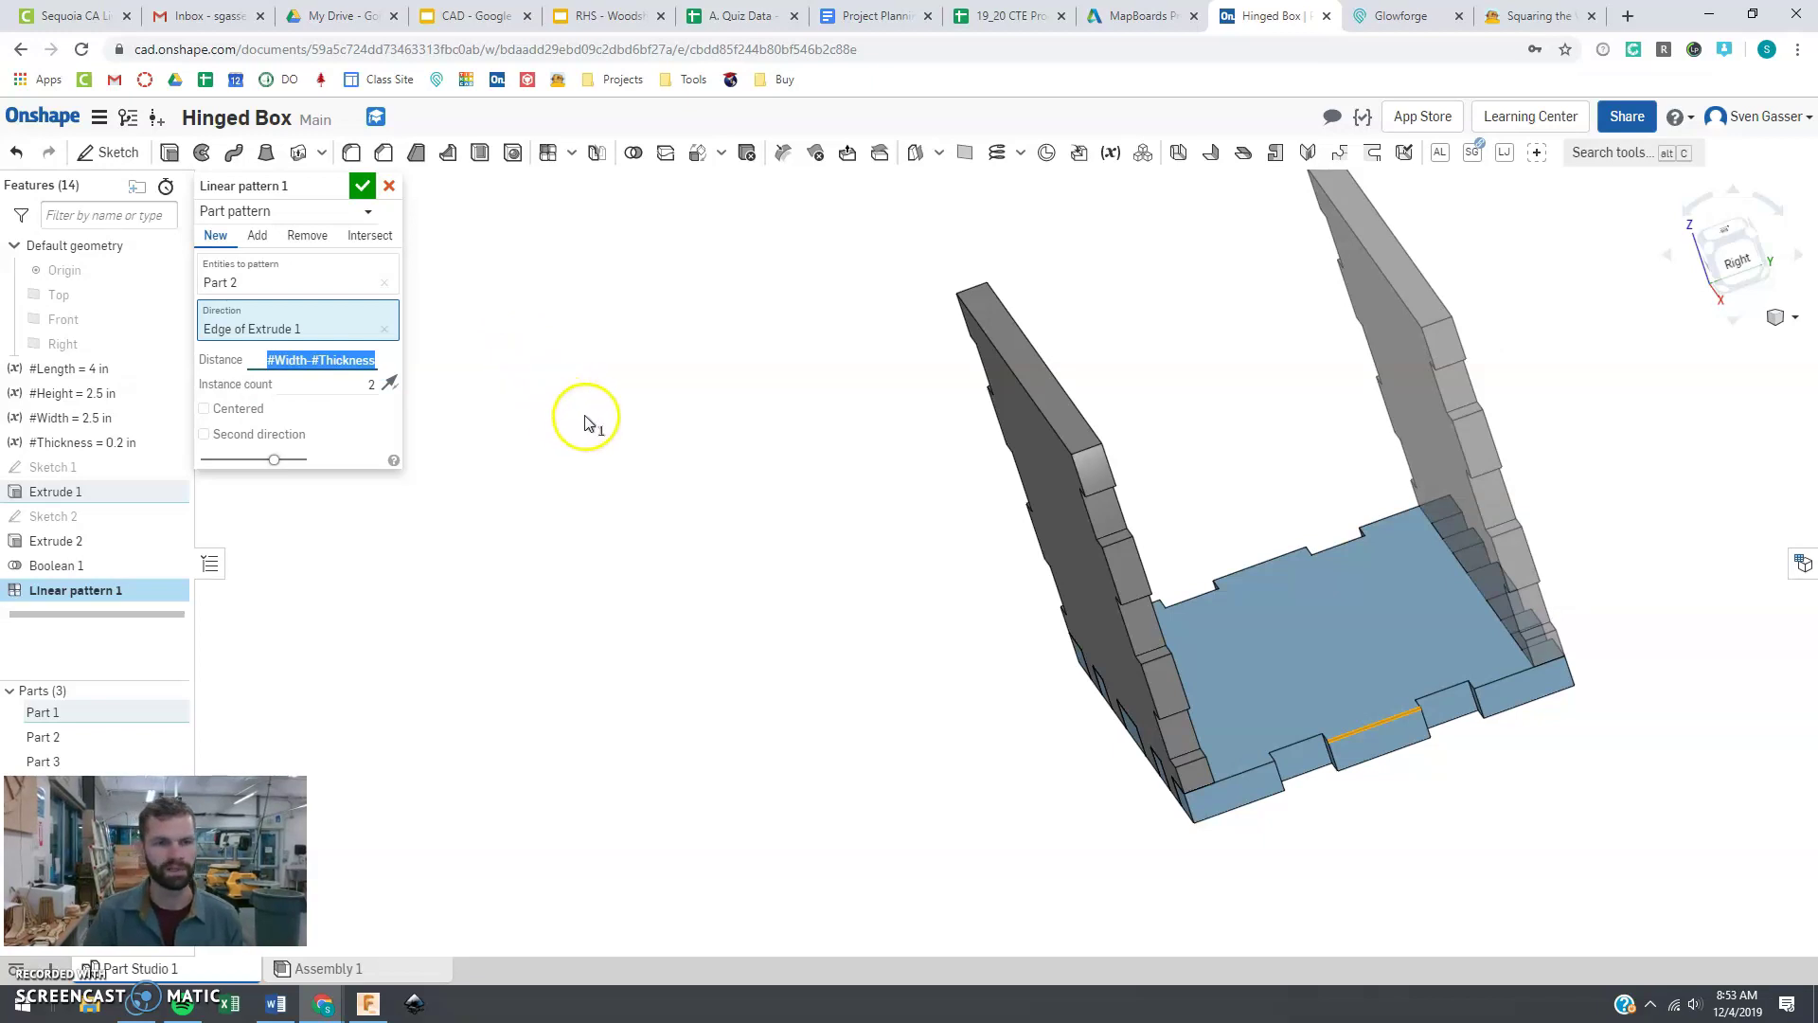
{"action": "left_click", "coordinate": [850, 572]}
{"action": "mouse_move", "coordinate": [849, 572]}
{"action": "right_mouse_down"}
{"action": "mouse_move", "coordinate": [918, 596]}
{"action": "mouse_move", "coordinate": [913, 581]}
{"action": "mouse_move", "coordinate": [865, 593]}
{"action": "right_mouse_up"}
Step: Commit Linear pattern 1 and view the bottom panel with its two upright side walls
{"action": "left_click", "coordinate": [363, 187]}
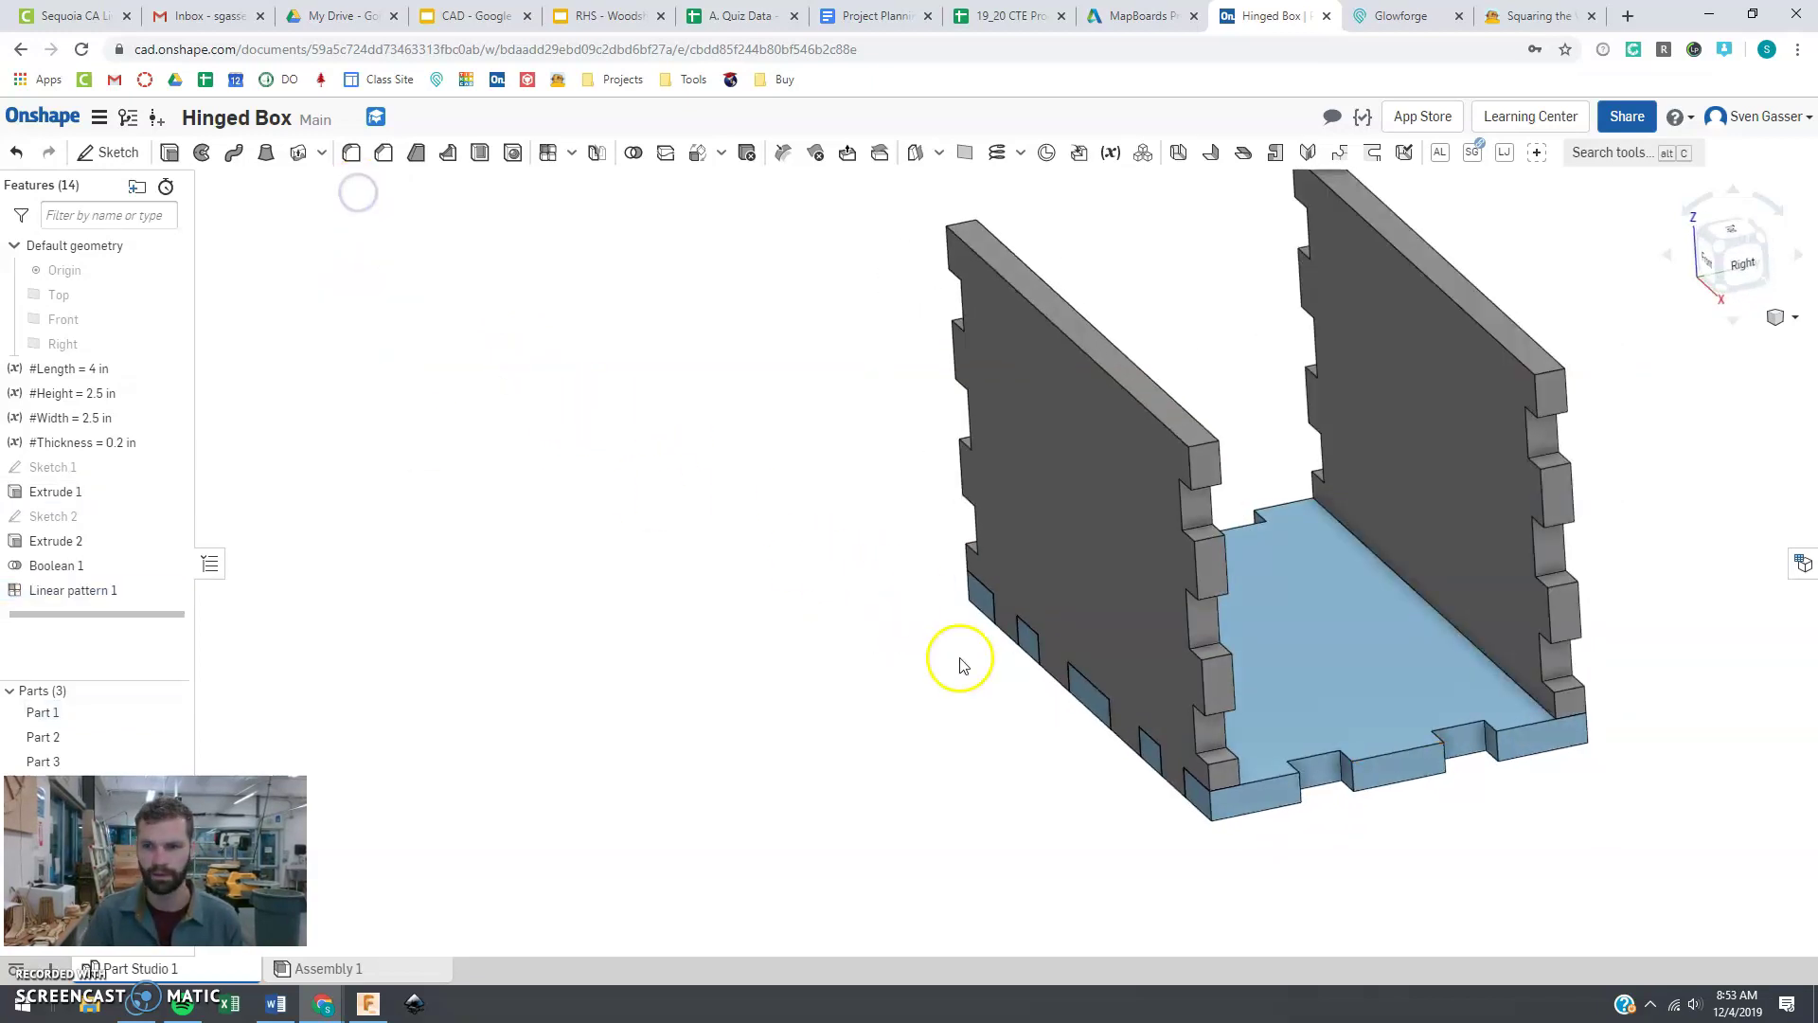
{"action": "scroll", "coordinate": [876, 684], "scroll_direction": "up", "scroll_amount": 4}
{"action": "scroll", "coordinate": [833, 630], "scroll_direction": "down", "scroll_amount": 5}
{"action": "scroll", "coordinate": [1409, 434], "scroll_direction": "up", "scroll_amount": 2}
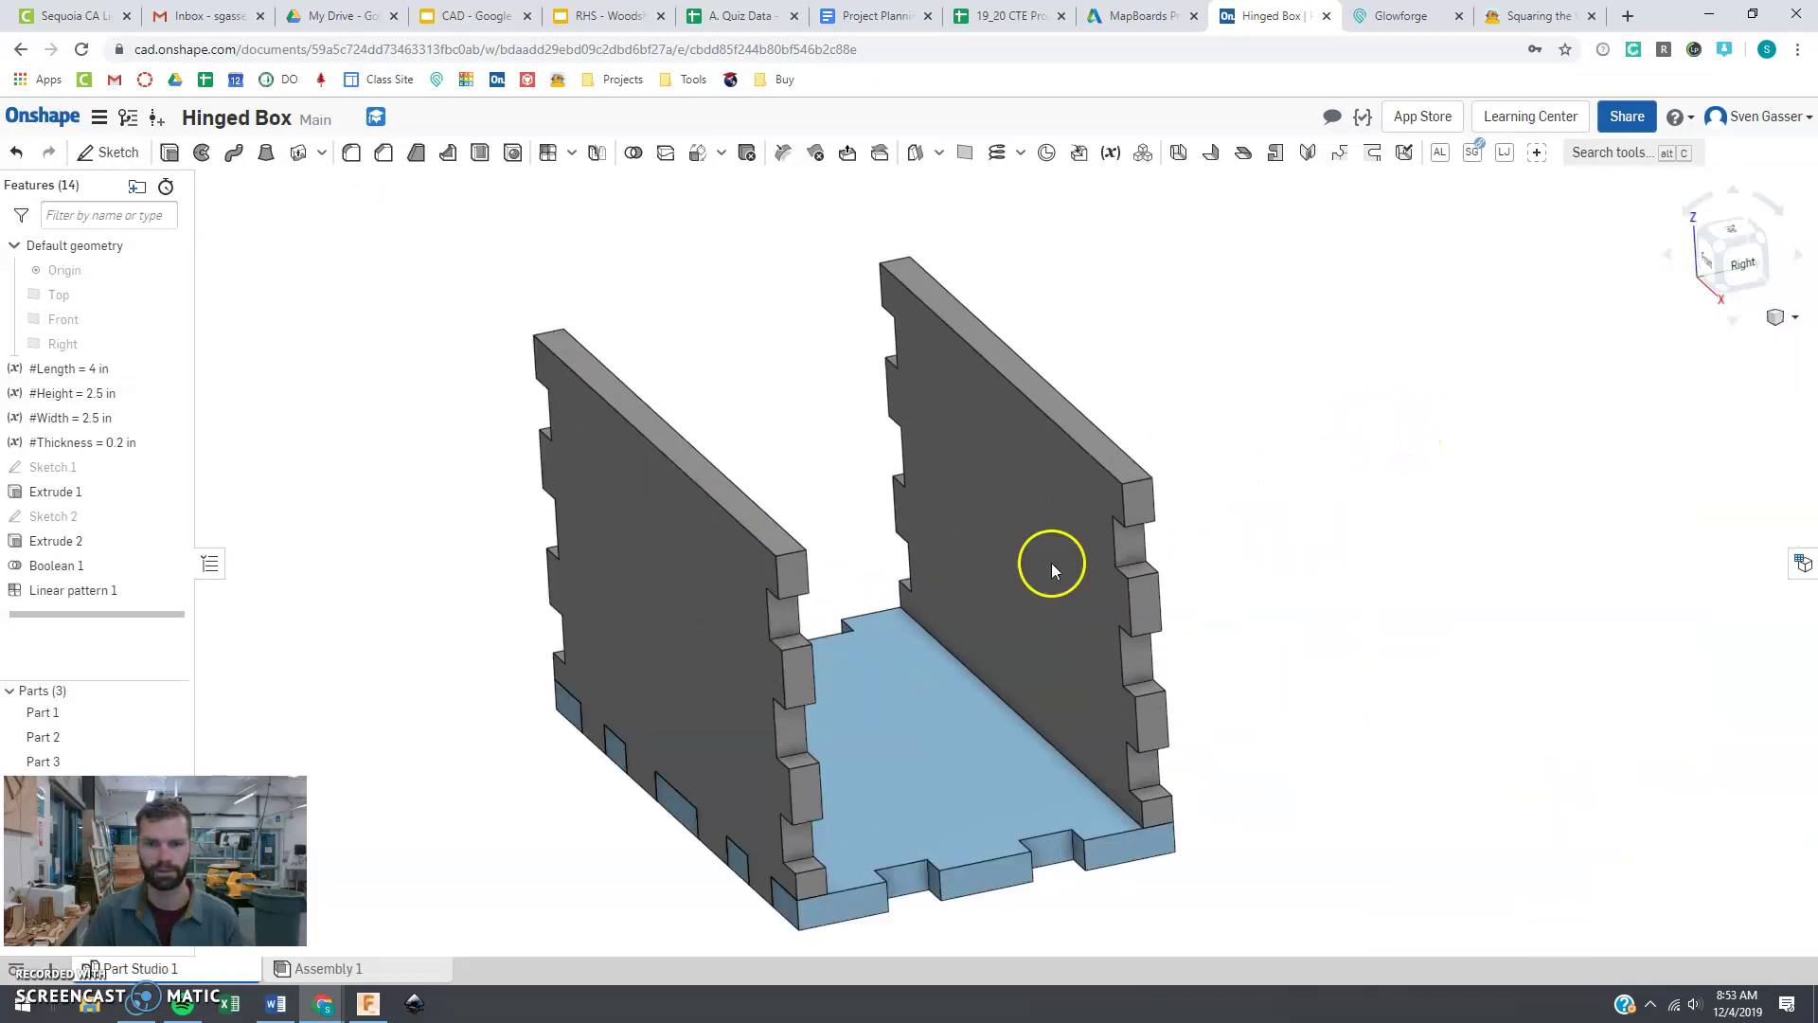
{"action": "right_click_drag", "start_coordinate": [1052, 565], "coordinate": [928, 651]}
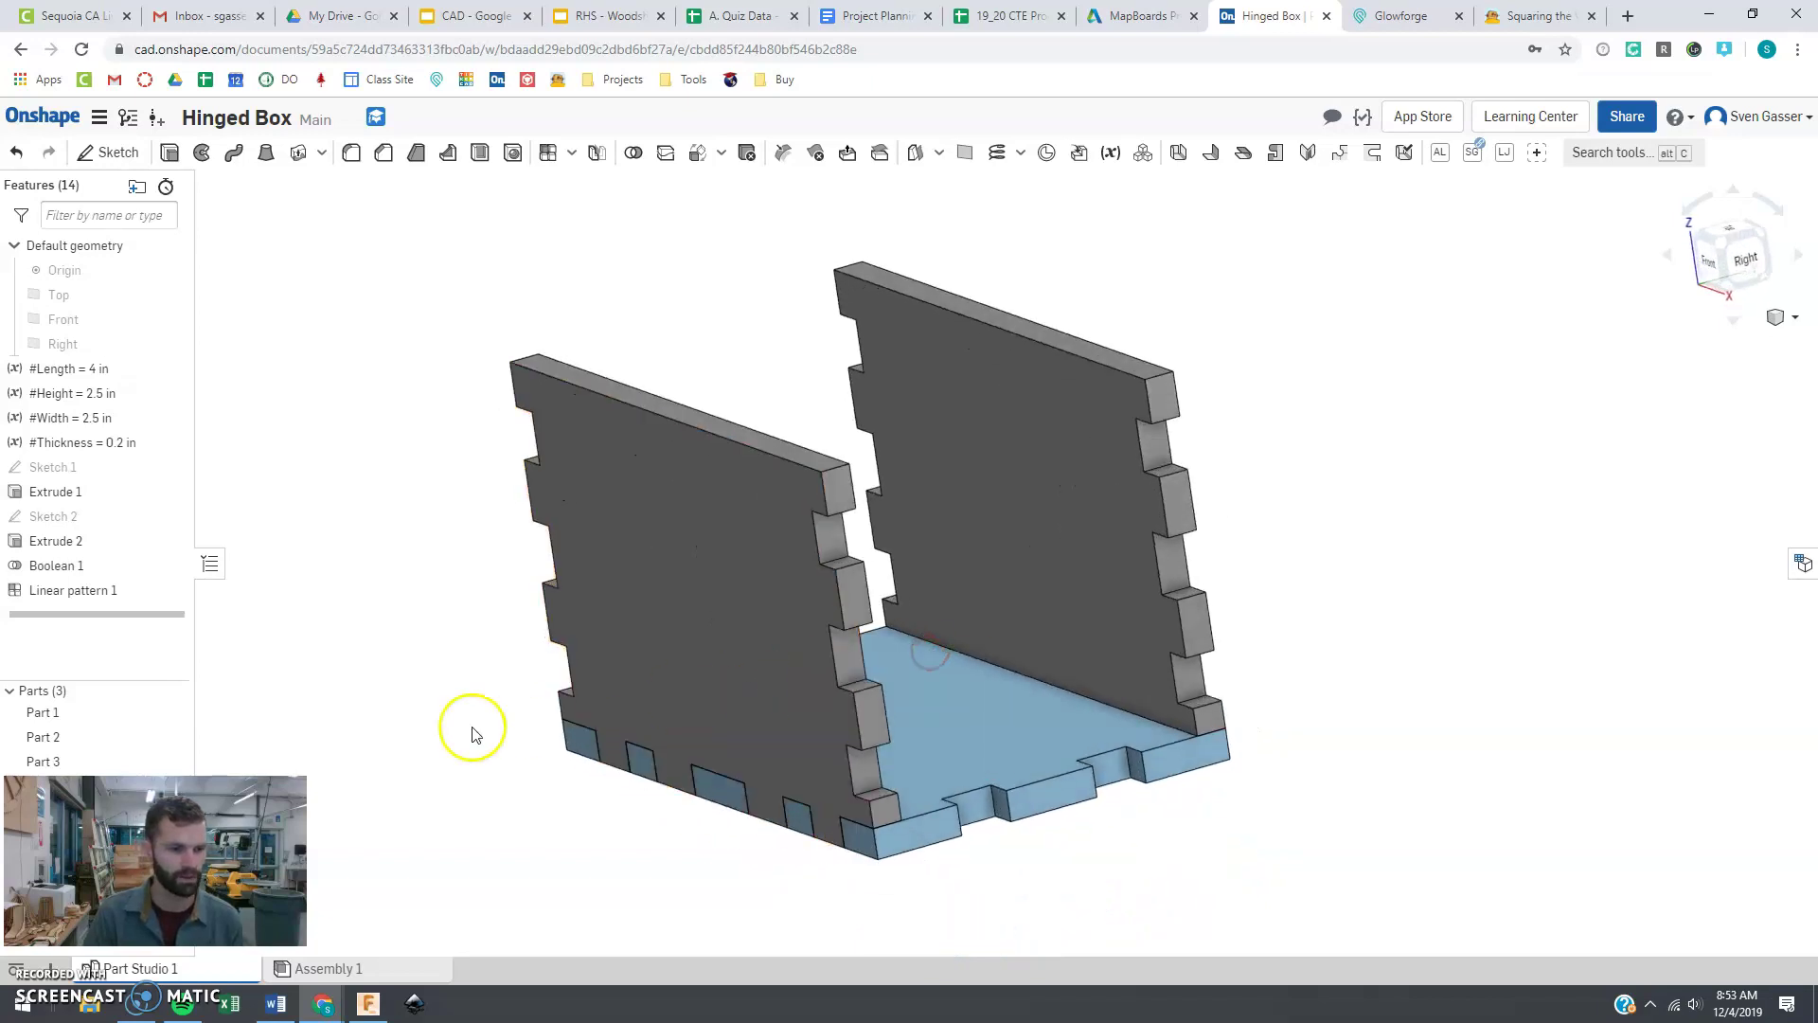